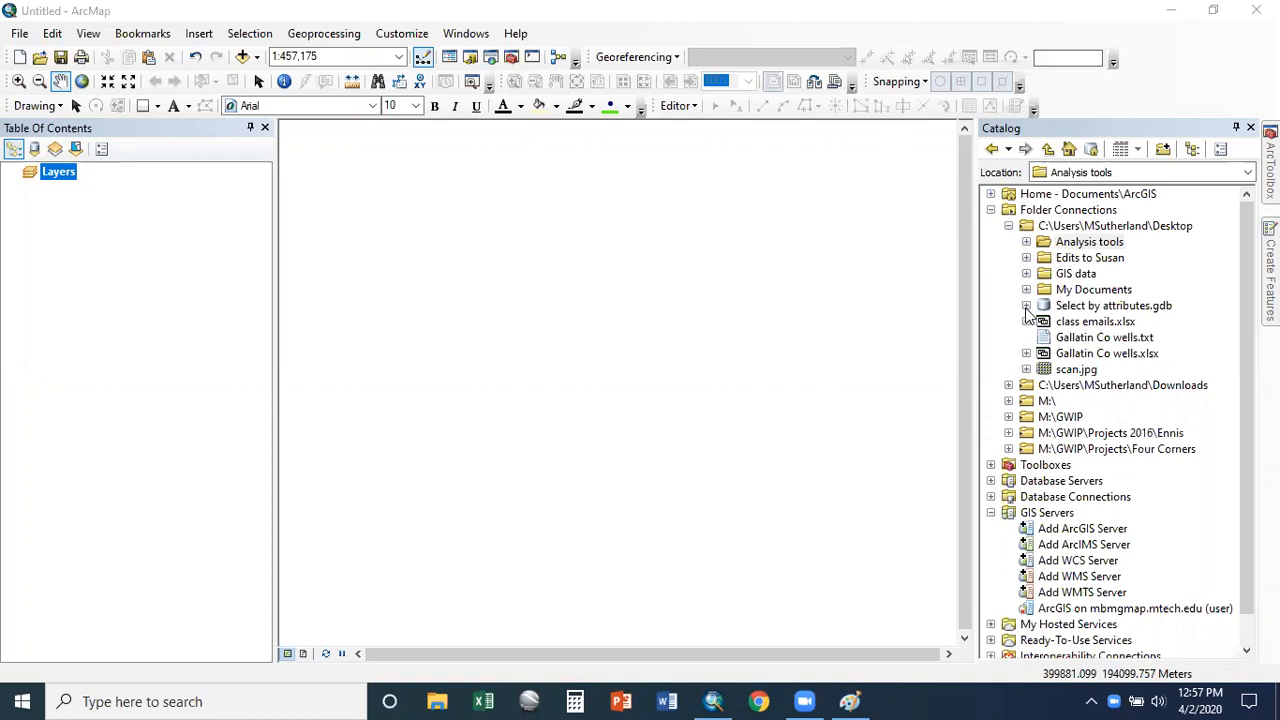
# Add the SilverbowOwnerParcel_shp feature class from Select by attributes.gdb to the map
pyautogui.click(1026, 306)
pyautogui.click(1100, 321)
pyautogui.moveTo(1099, 313)
pyautogui.mouseDown()
pyautogui.moveTo(1140, 328)
pyautogui.moveTo(1145, 318)
pyautogui.moveTo(199, 240)
pyautogui.mouseUp()
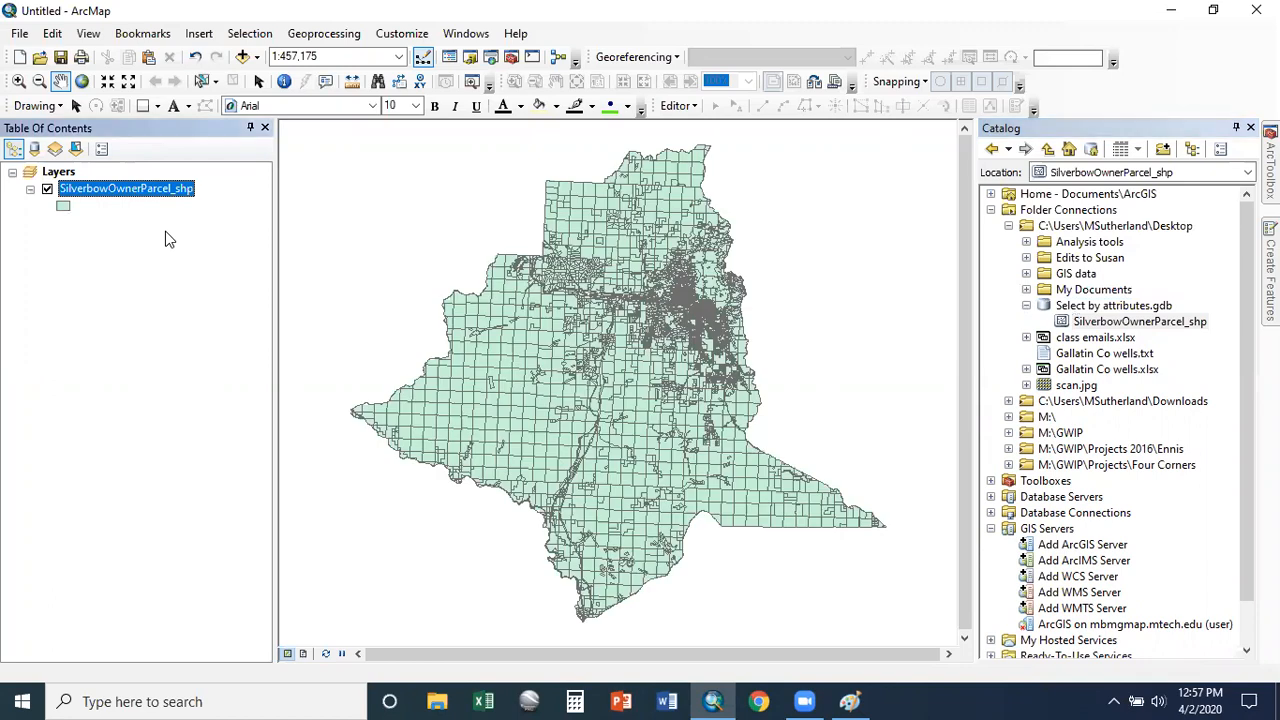
# Examine the parcel layer's attribute table across to the acreage and shape area fields, and close it
pyautogui.rightClick(88, 193)
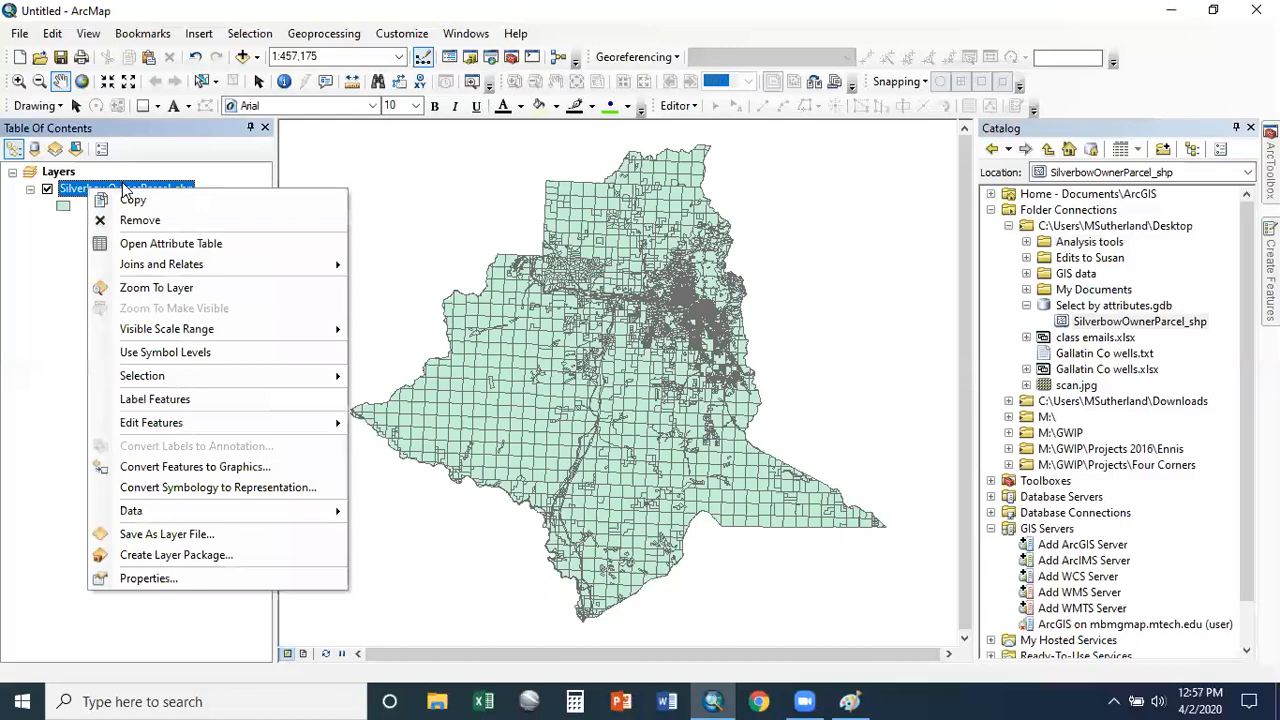
pyautogui.click(163, 243)
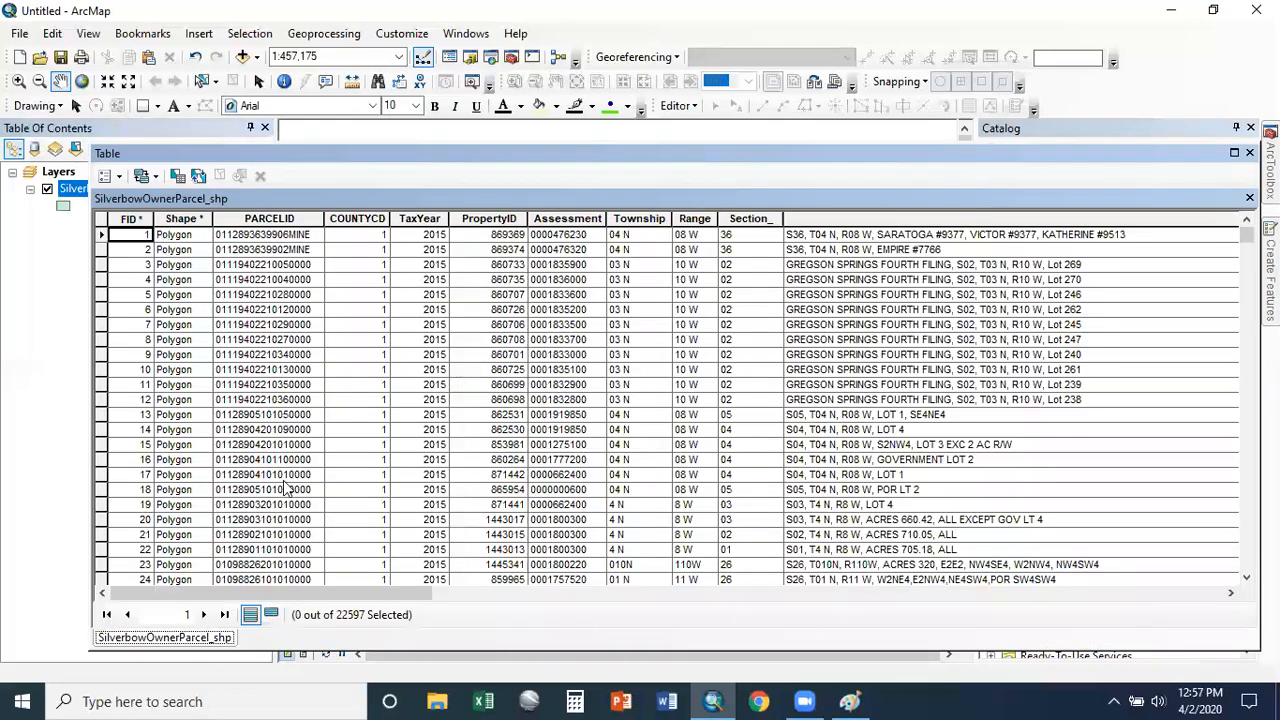
pyautogui.moveTo(366, 598); pyautogui.dragTo(1214, 592)
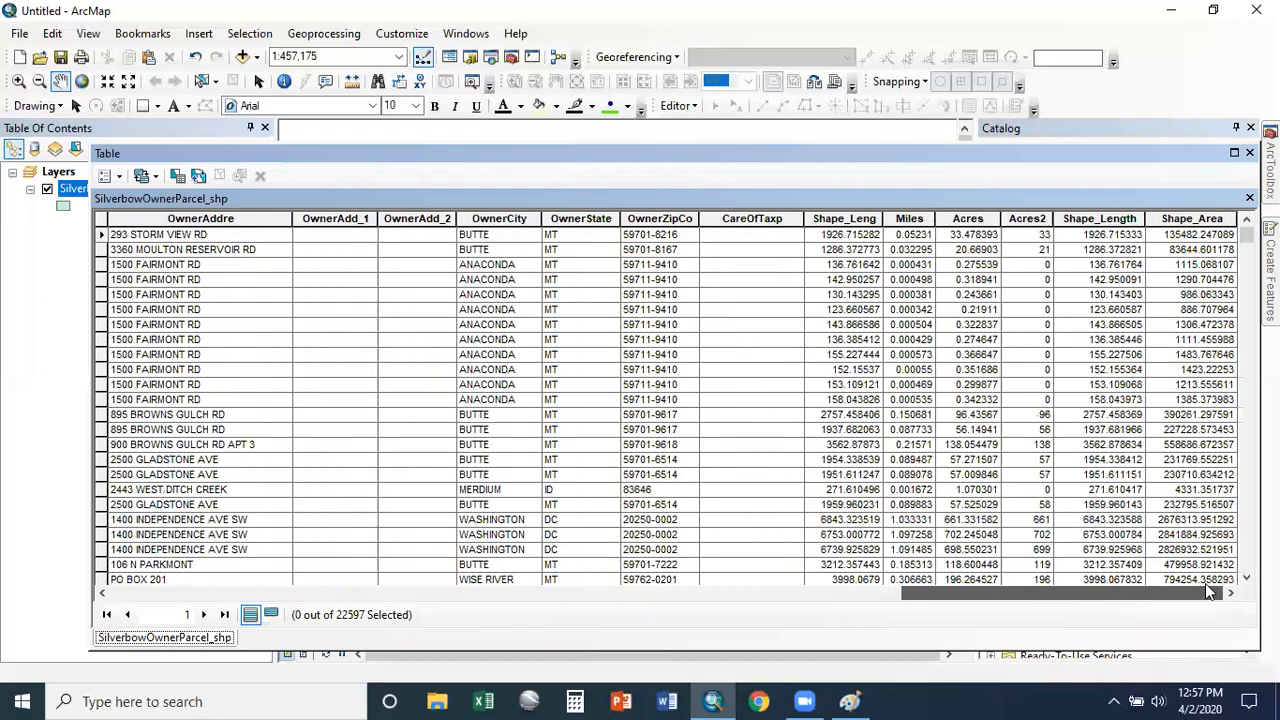
pyautogui.click(1250, 153)
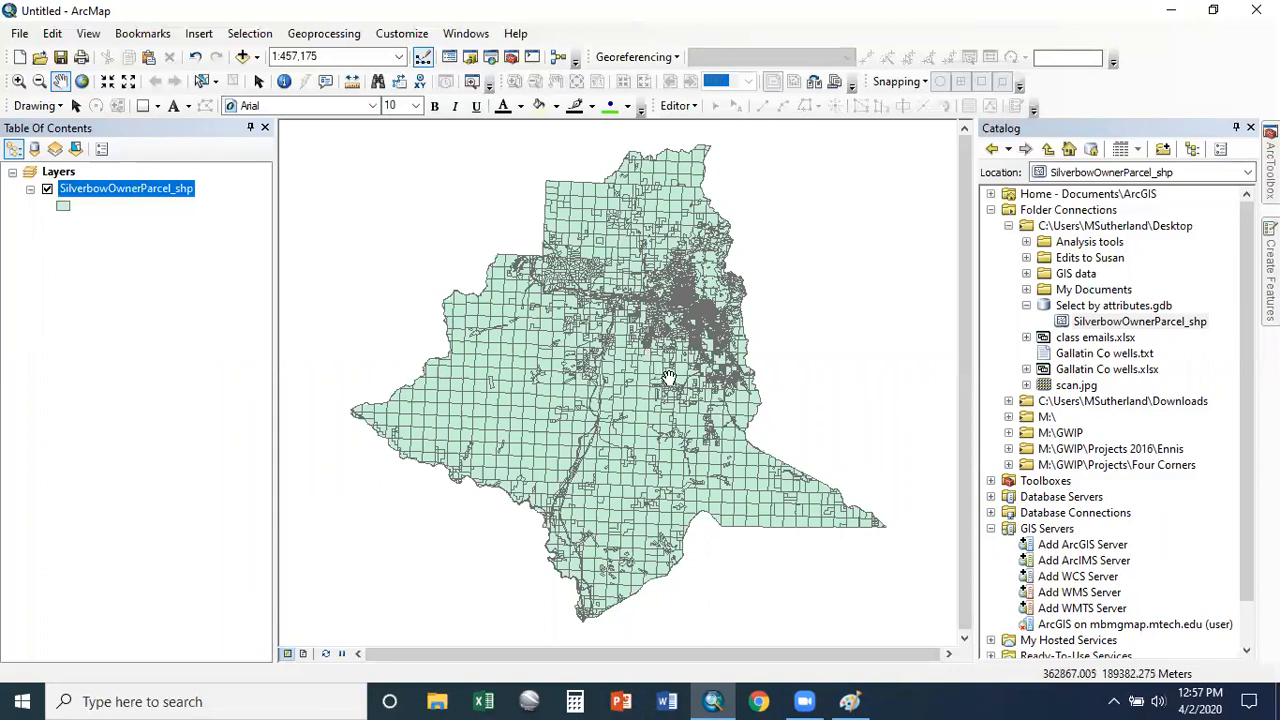
# Start Select By Attributes with SilverbowOwnerParcel_shp as the target layer and move its dialog clear of the layer list
pyautogui.click(252, 36)
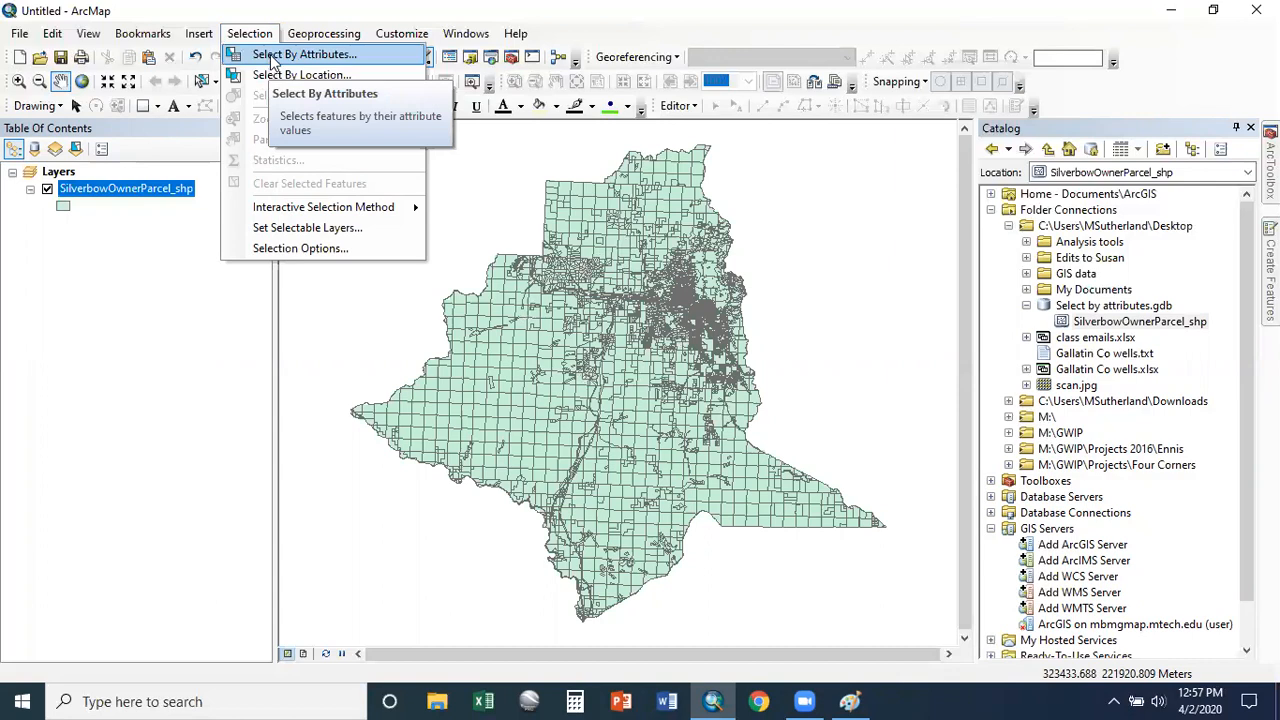
pyautogui.click(272, 56)
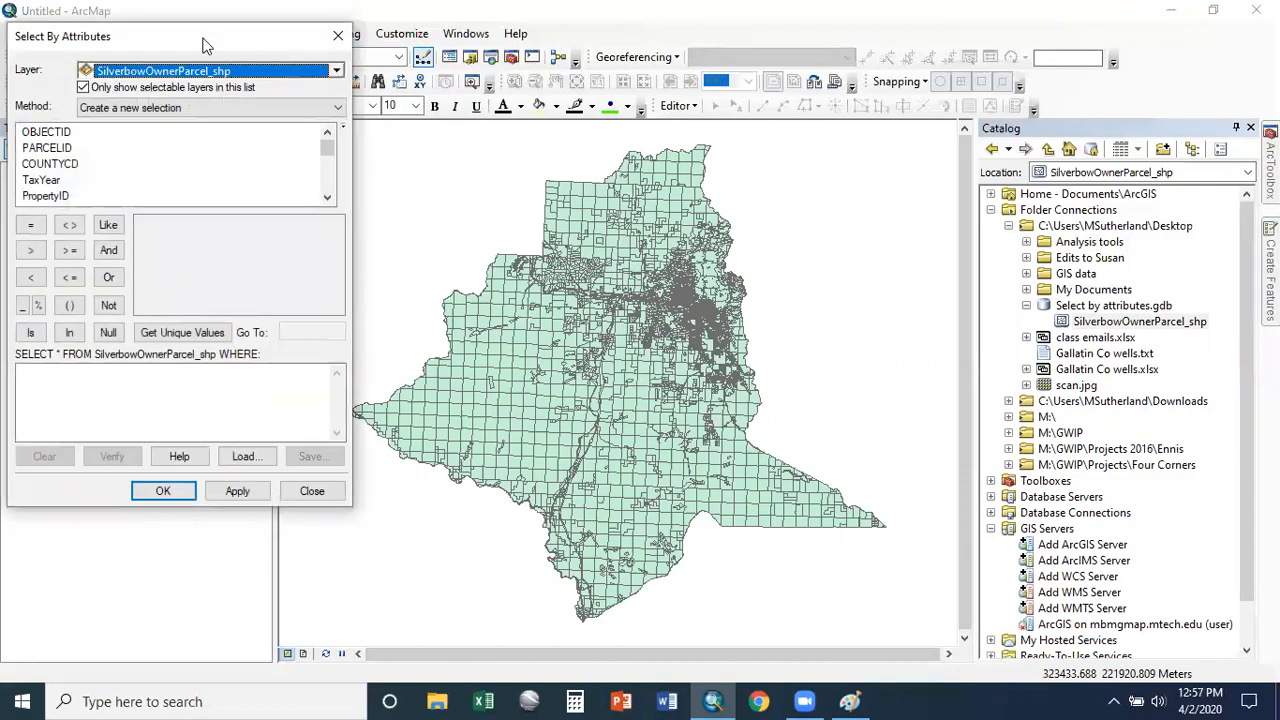
pyautogui.moveTo(203, 45); pyautogui.dragTo(365, 108)
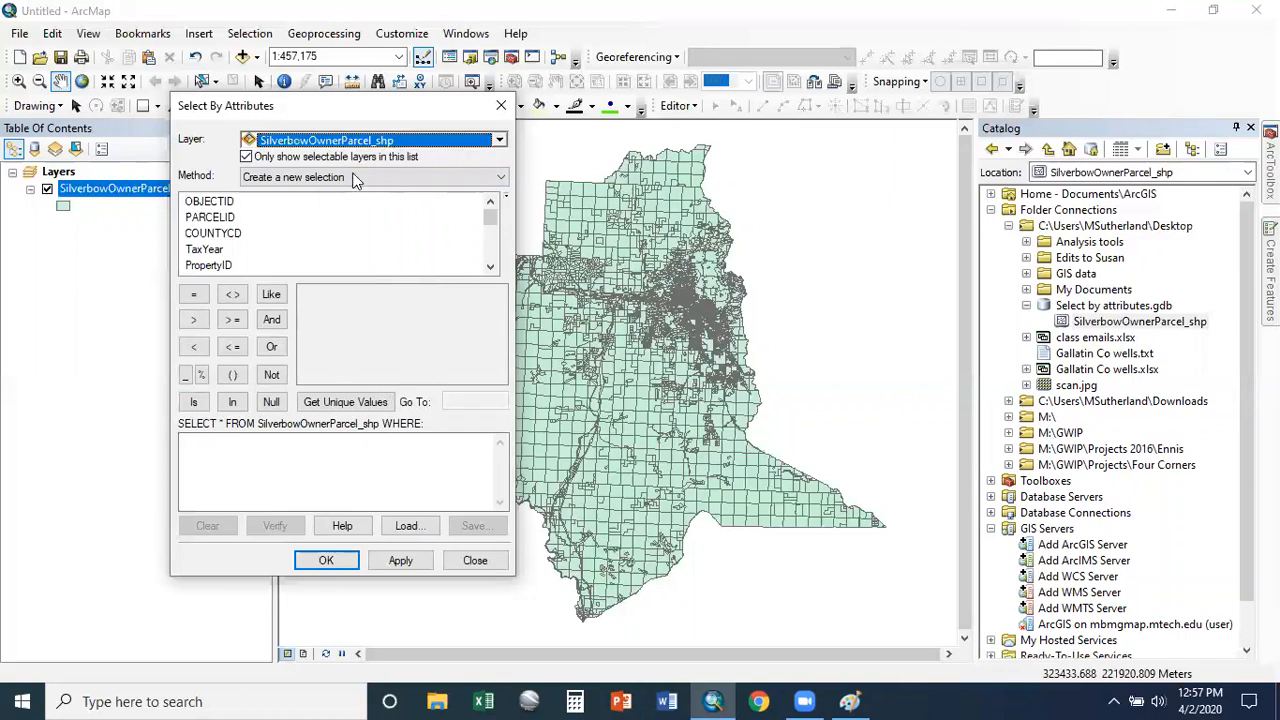
pyautogui.click(497, 140)
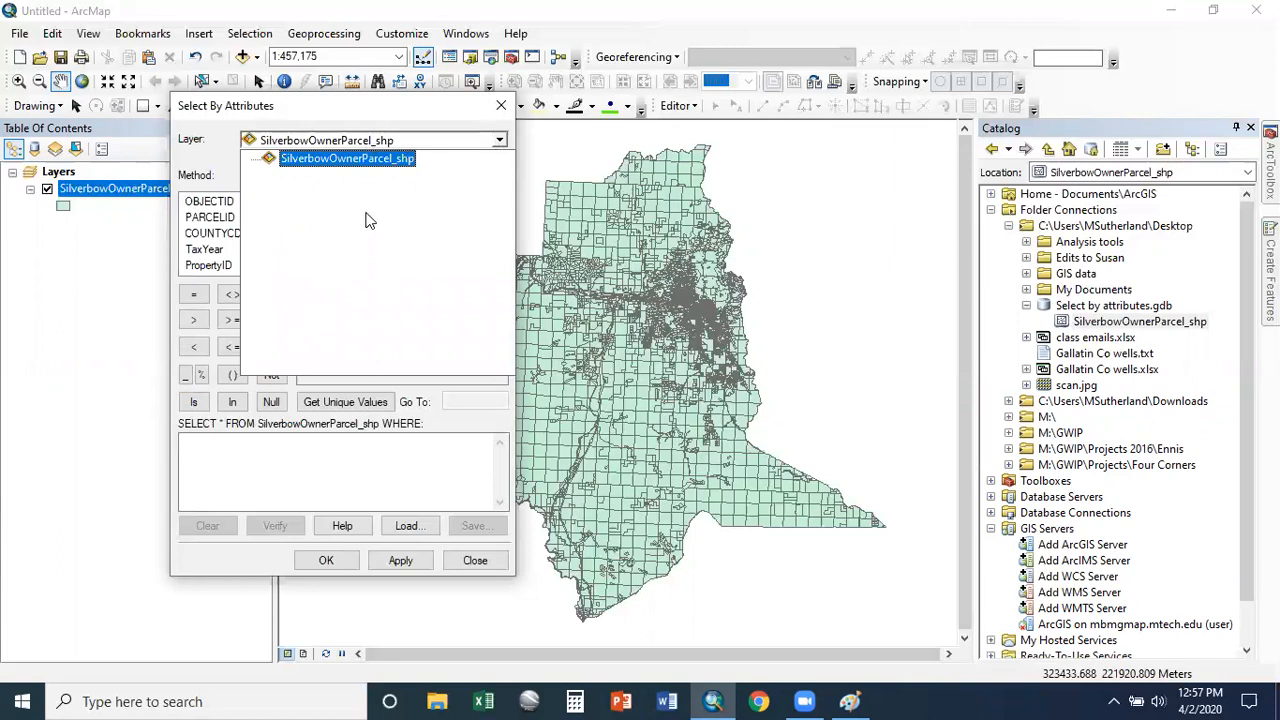
pyautogui.click(368, 163)
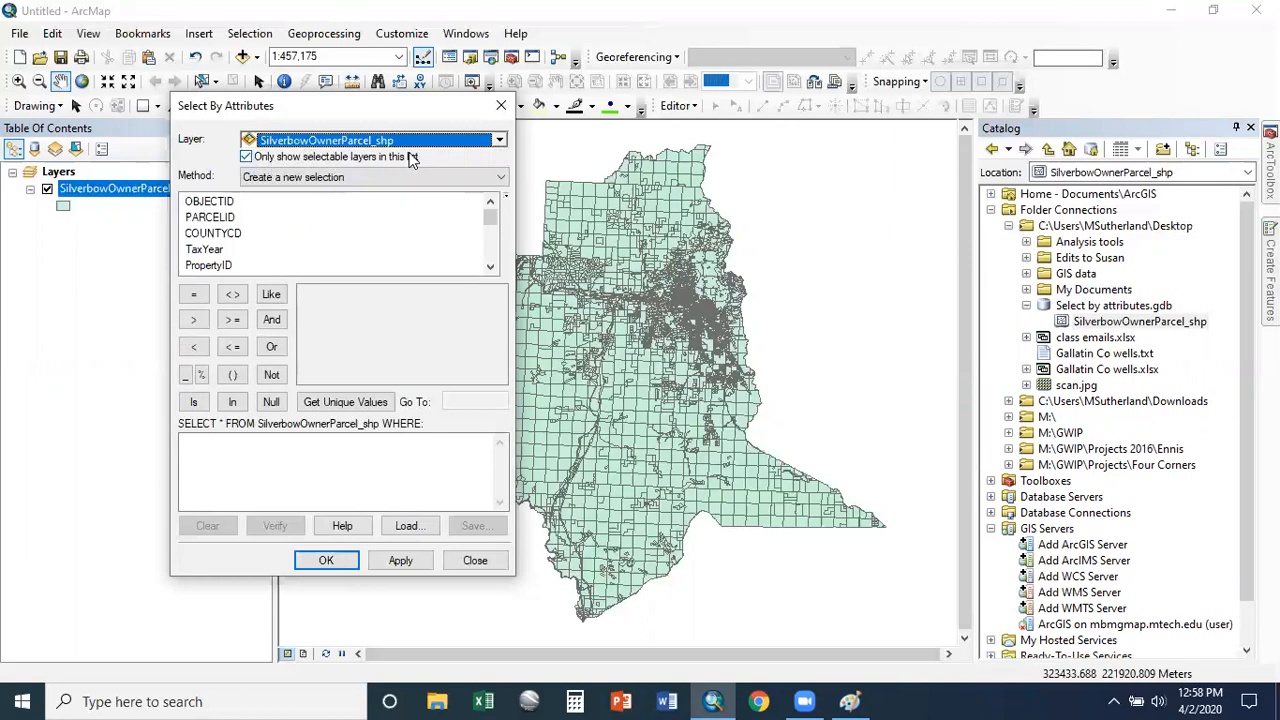
# Toggle the selectable-layers-only filter off and on, and review the available selection methods, keeping Create a new selection
pyautogui.click(246, 158)
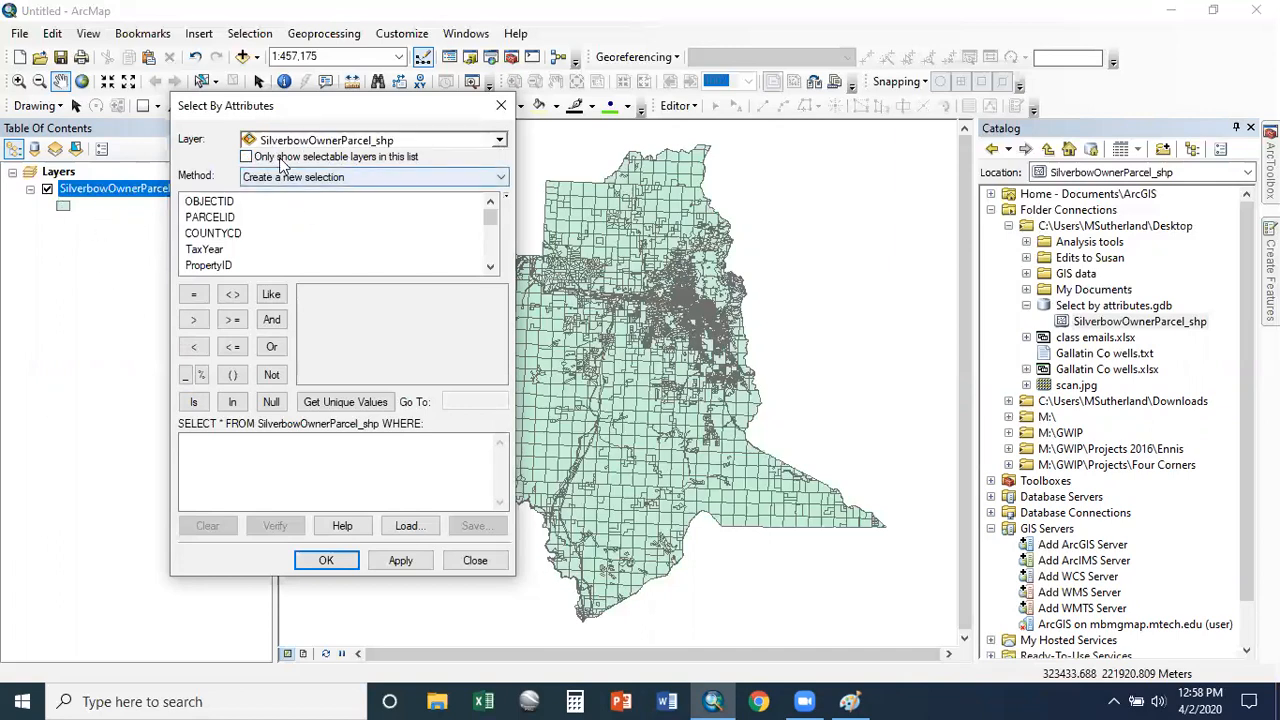
pyautogui.click(246, 158)
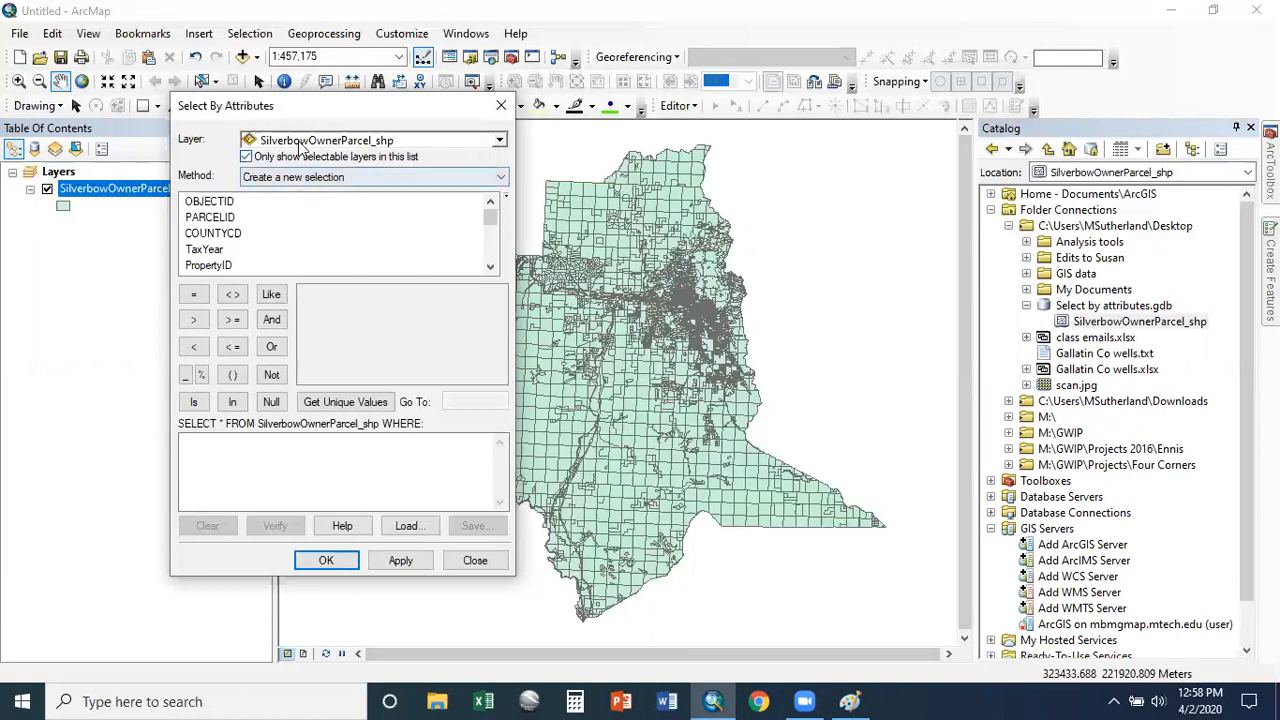
pyautogui.click(365, 180)
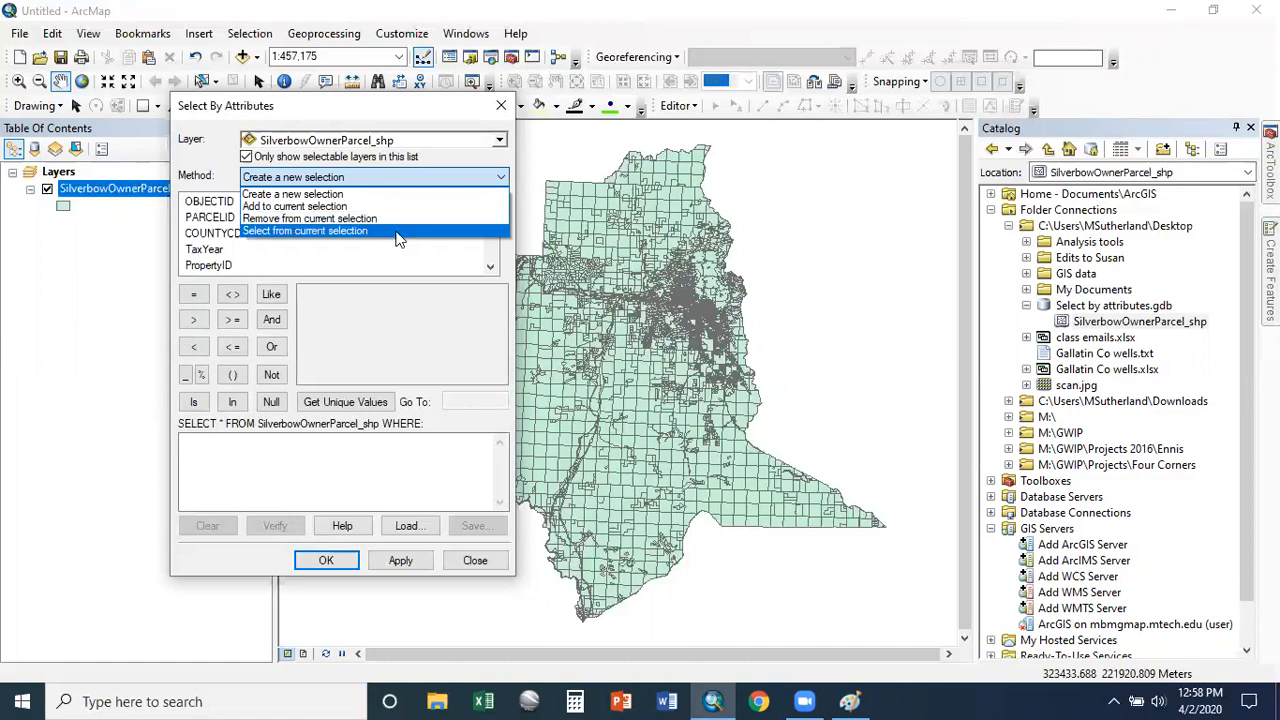
pyautogui.click(392, 177)
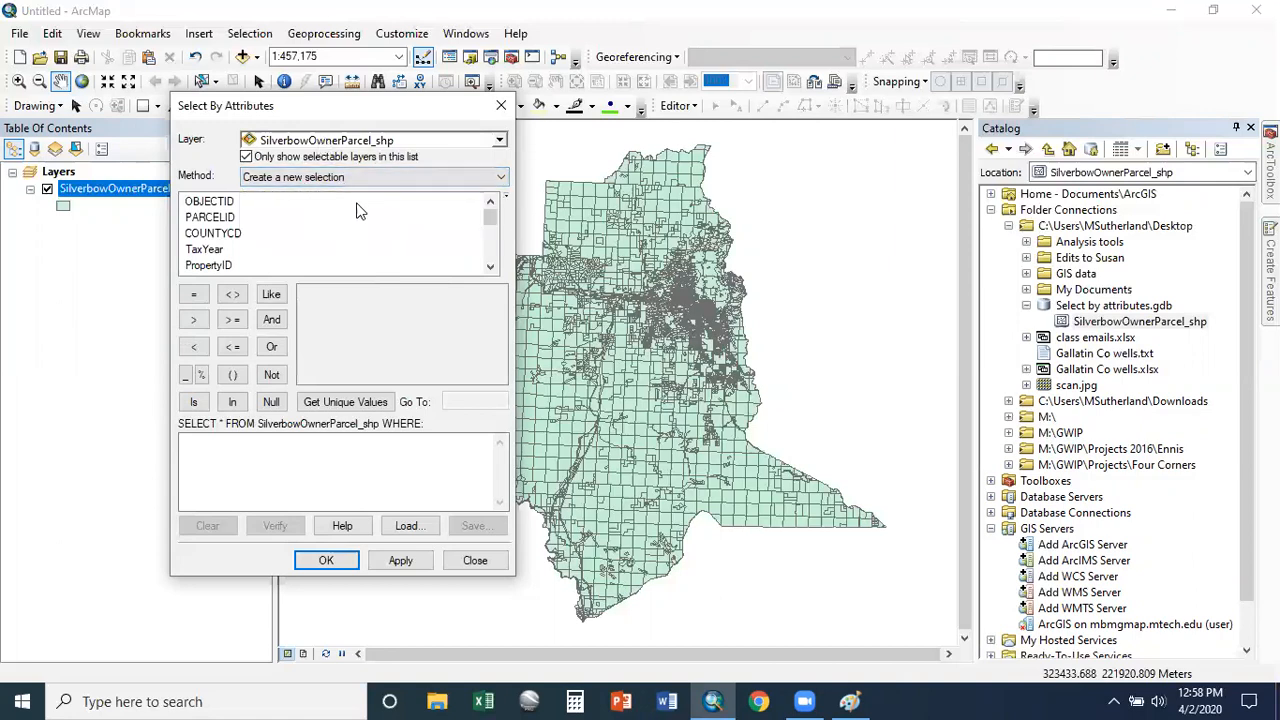
pyautogui.click(373, 178)
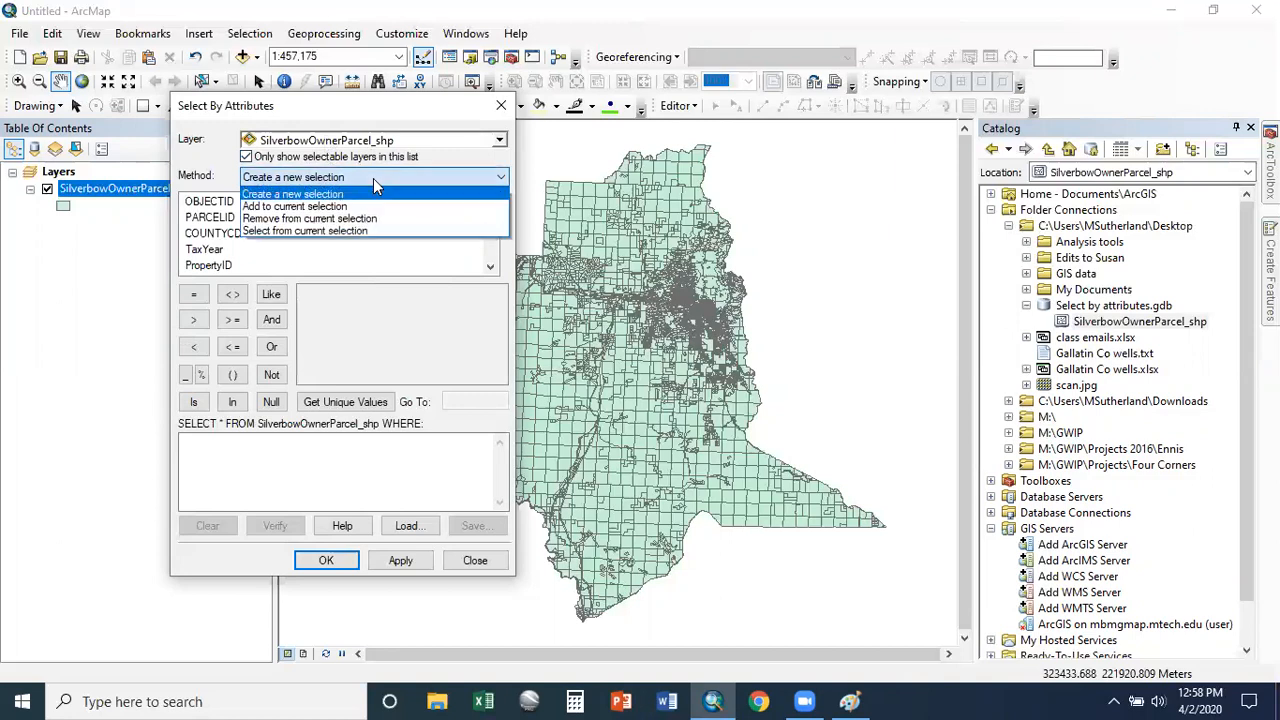
pyautogui.click(357, 268)
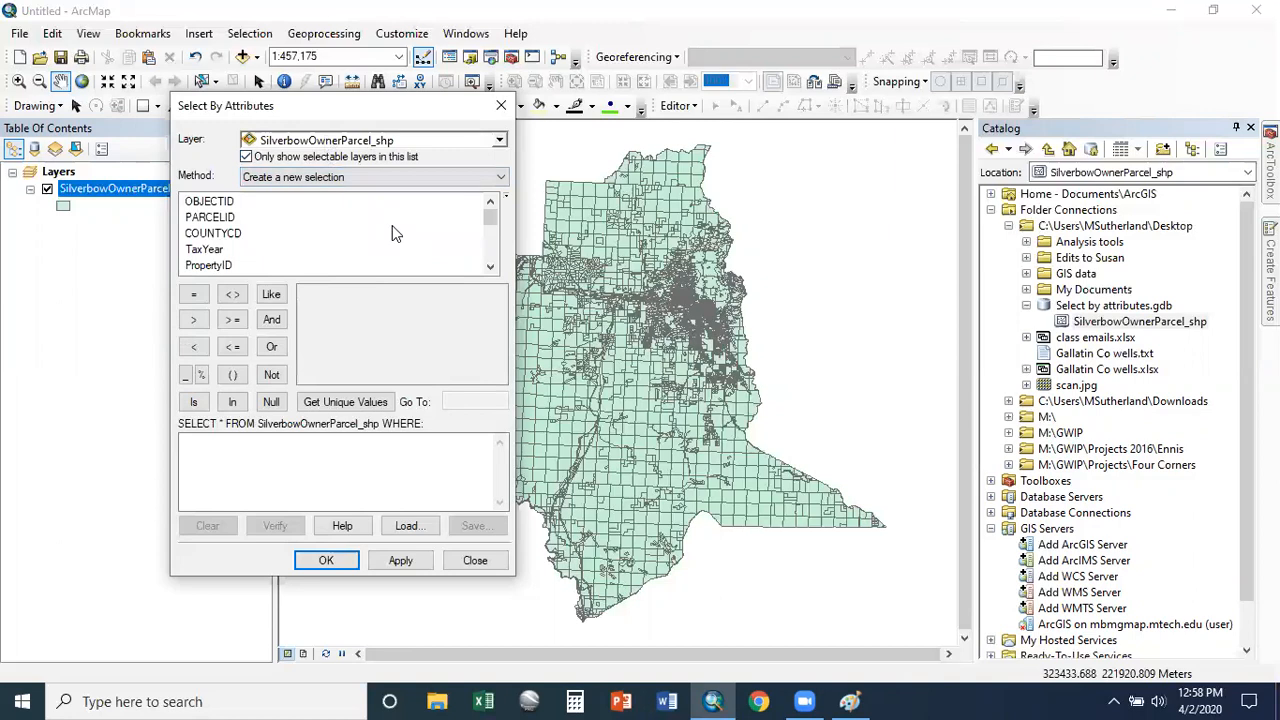
# Open the parcel layer's attribute table and arrange it below the Select By Attributes field list so both can be compared
pyautogui.rightClick(147, 190)
pyautogui.click(230, 250)
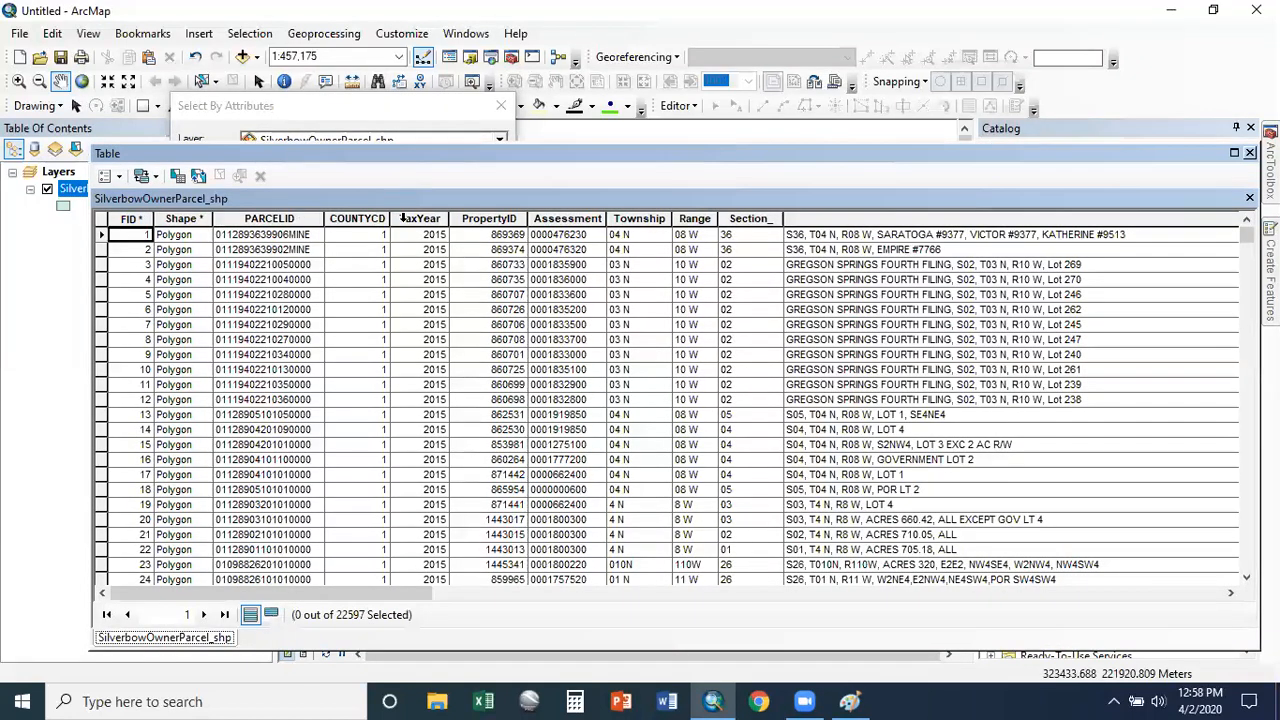
pyautogui.moveTo(469, 158); pyautogui.dragTo(461, 299)
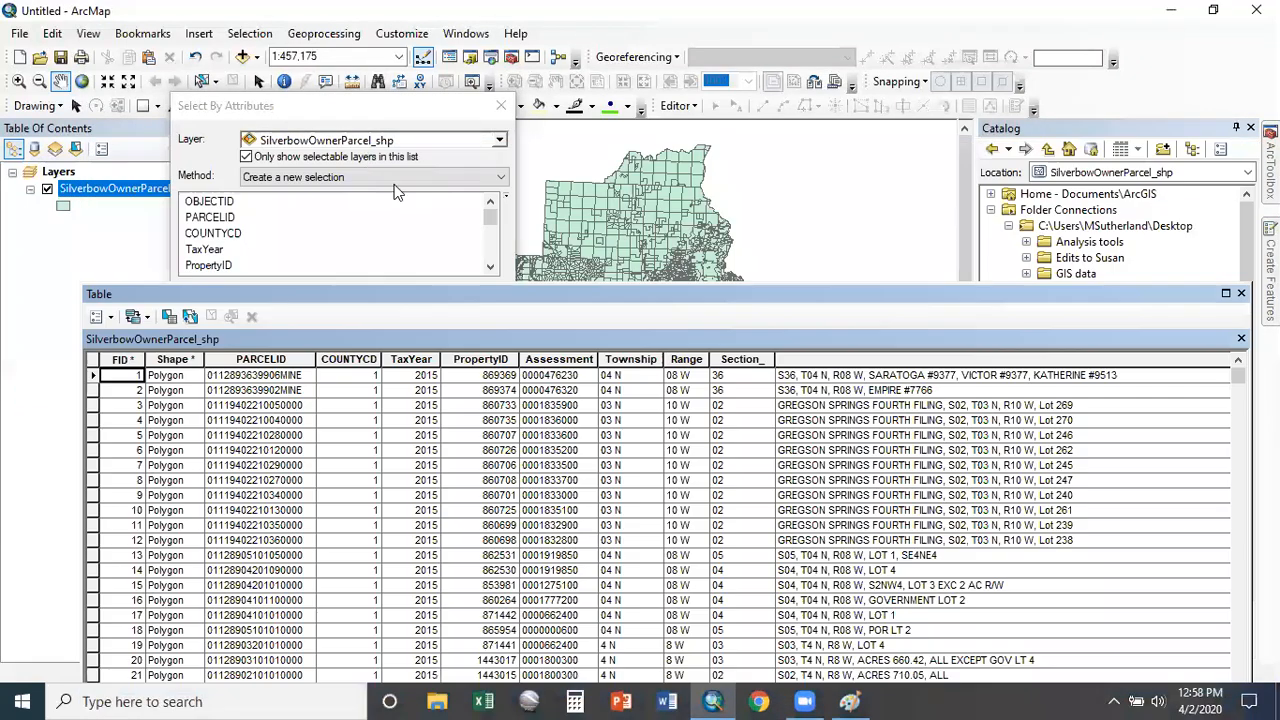
pyautogui.click(347, 111)
pyautogui.moveTo(347, 111); pyautogui.dragTo(330, 50)
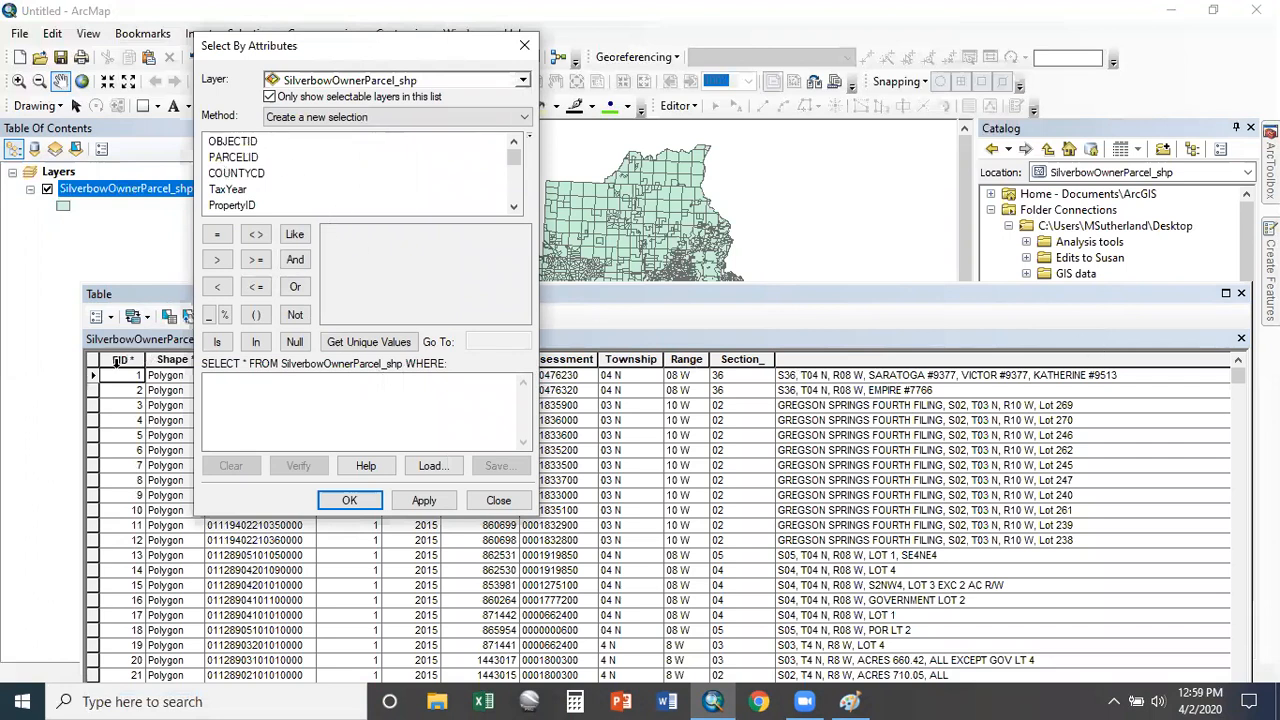
# Inspect the FID column's field properties to compare its name and alias, and close them
pyautogui.click(125, 297)
pyautogui.click(121, 359)
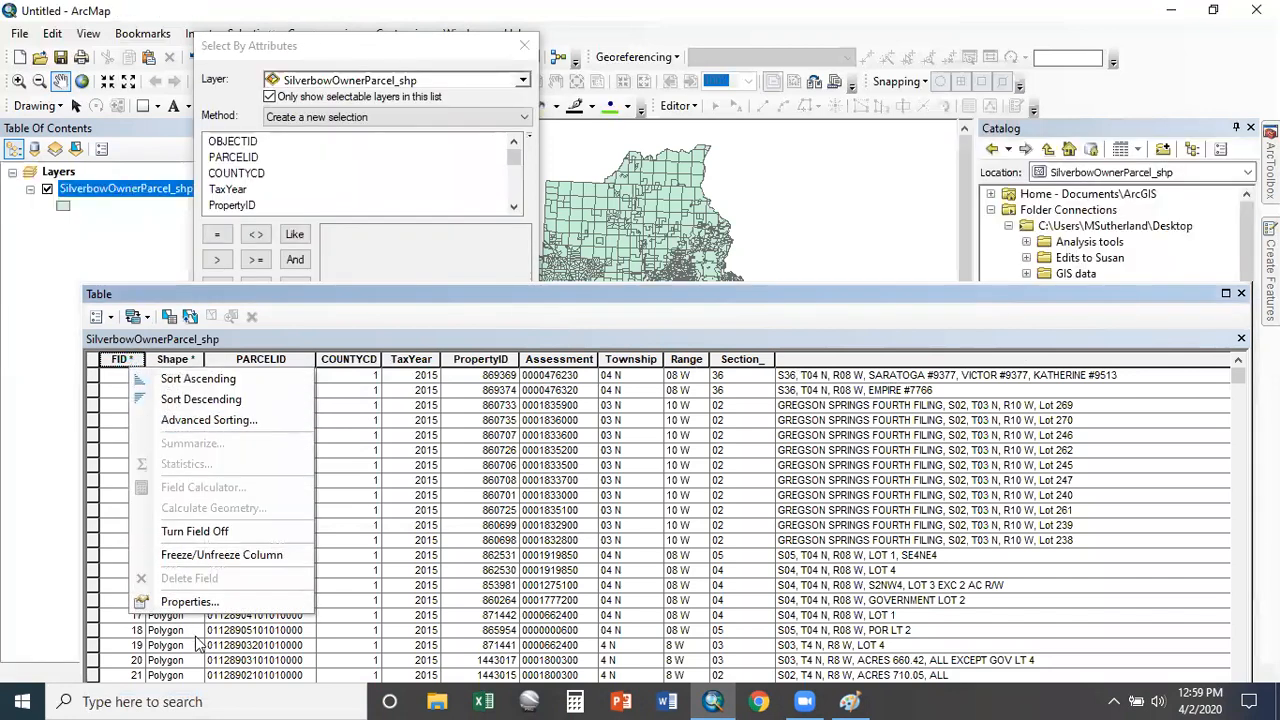
pyautogui.click(200, 603)
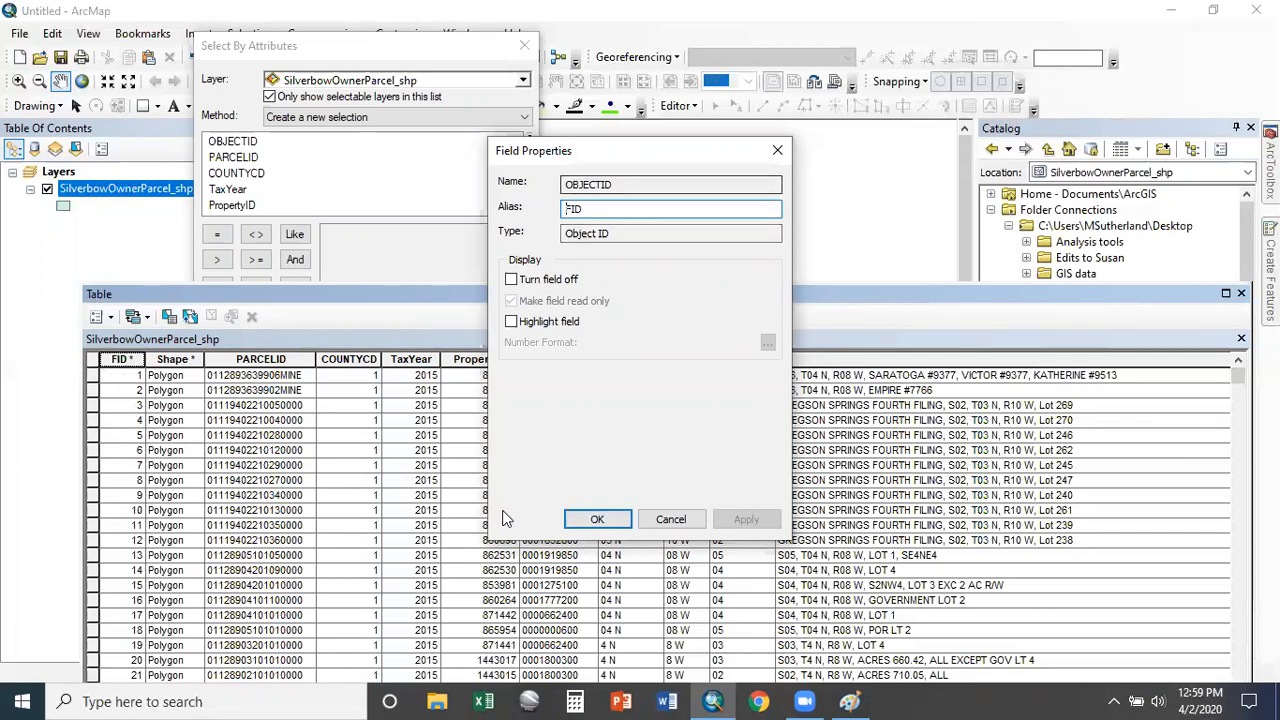
pyautogui.click(597, 519)
# Change the alias of the FID column to Identity
pyautogui.rightClick(142, 362)
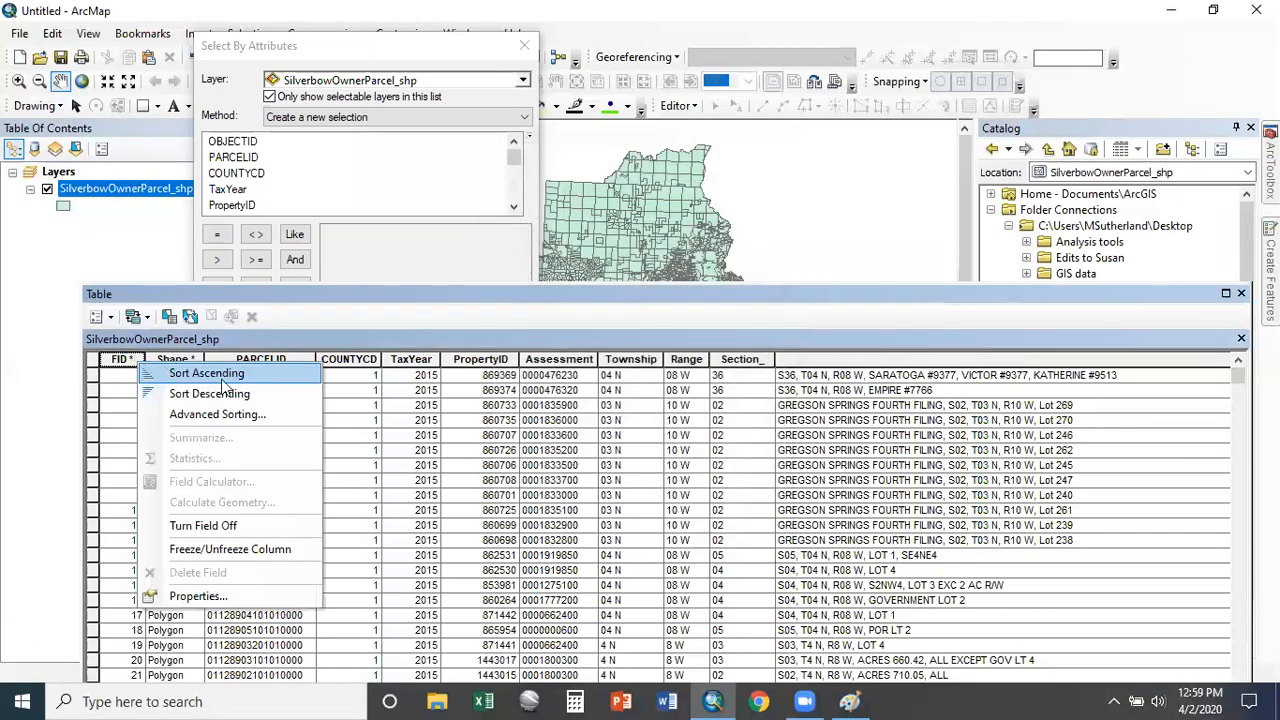
pyautogui.click(281, 595)
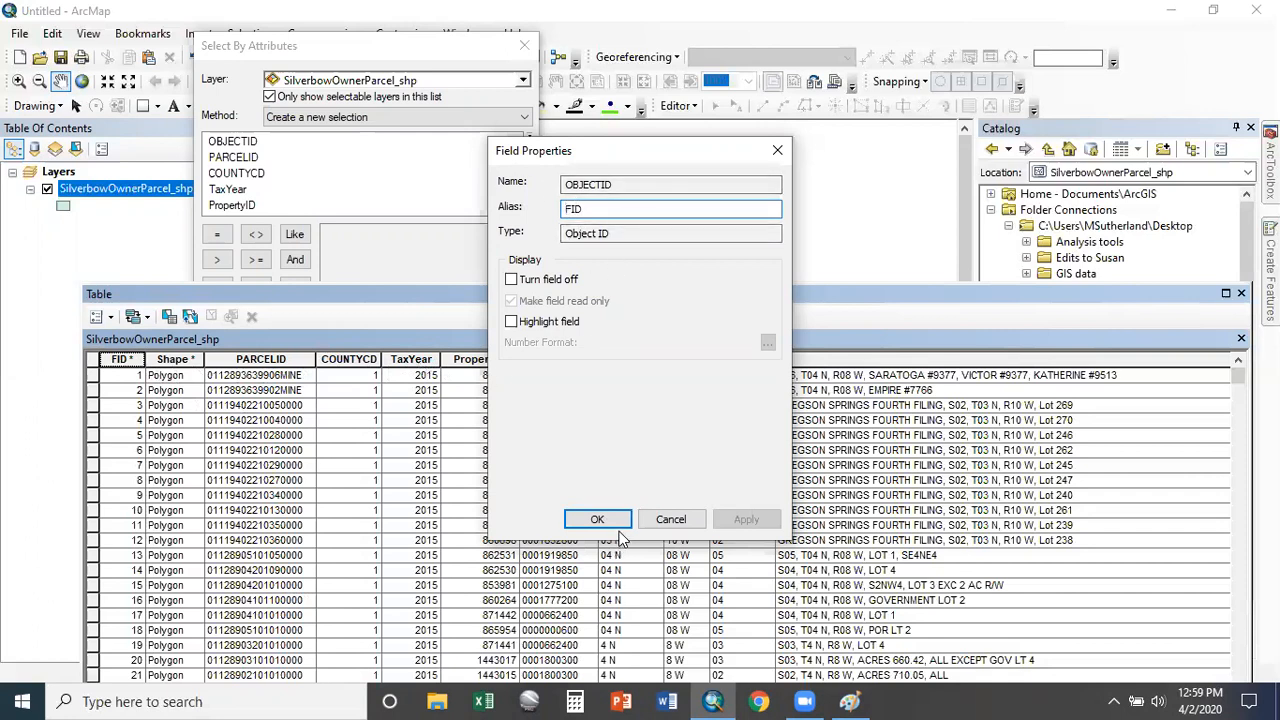
pyautogui.moveTo(620, 208); pyautogui.dragTo(510, 207)
pyautogui.write('Identity')
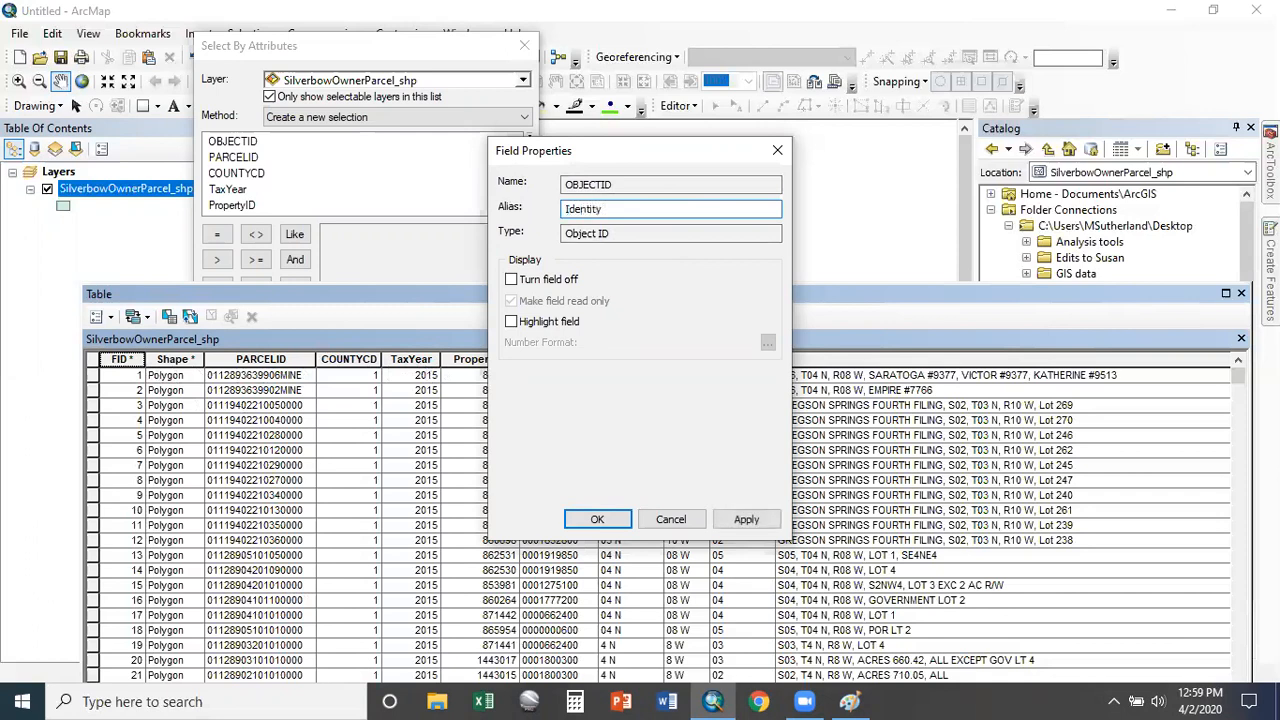
pyautogui.click(746, 520)
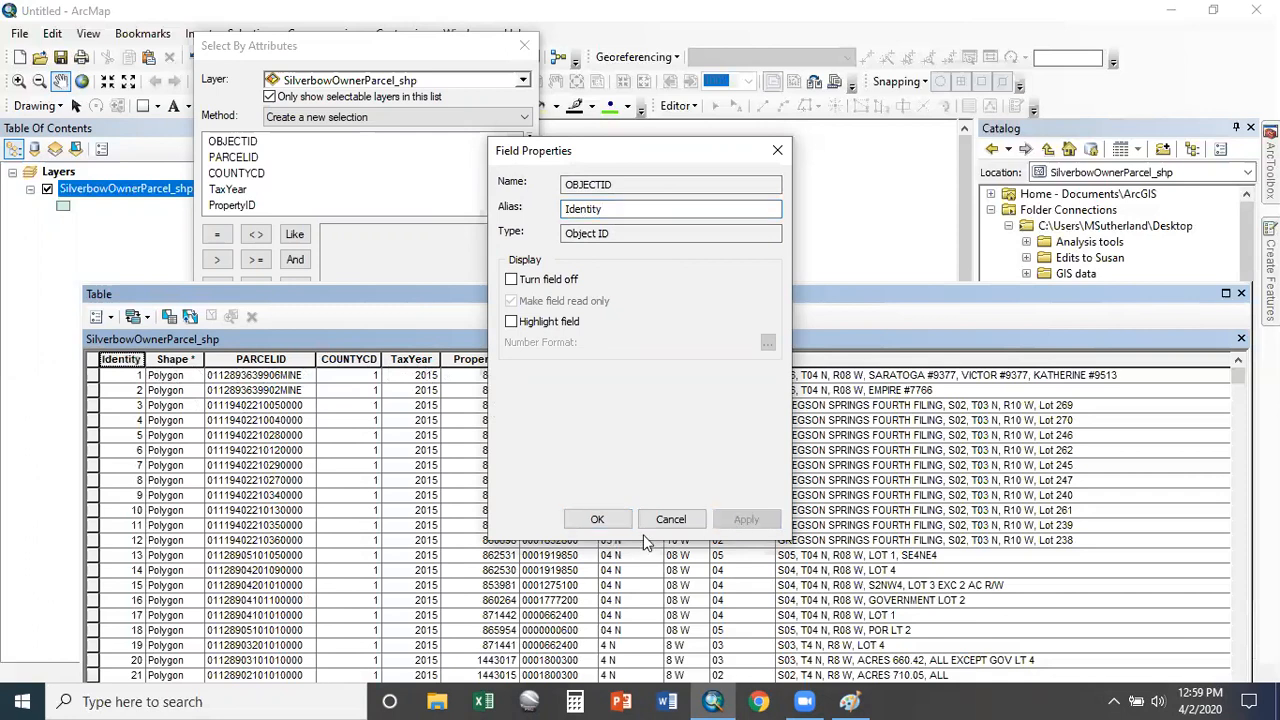
pyautogui.click(603, 521)
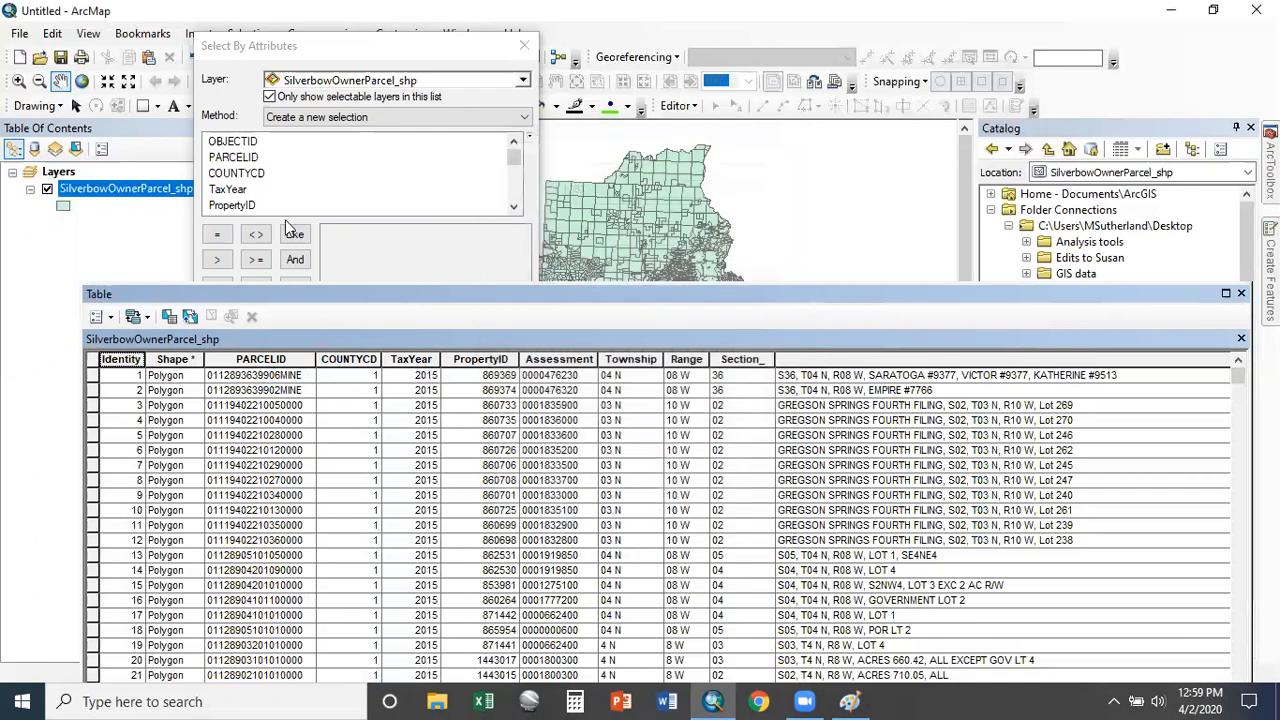
# Switch the query's field list to field aliases, back to field names, and finally to field aliases
pyautogui.click(530, 142)
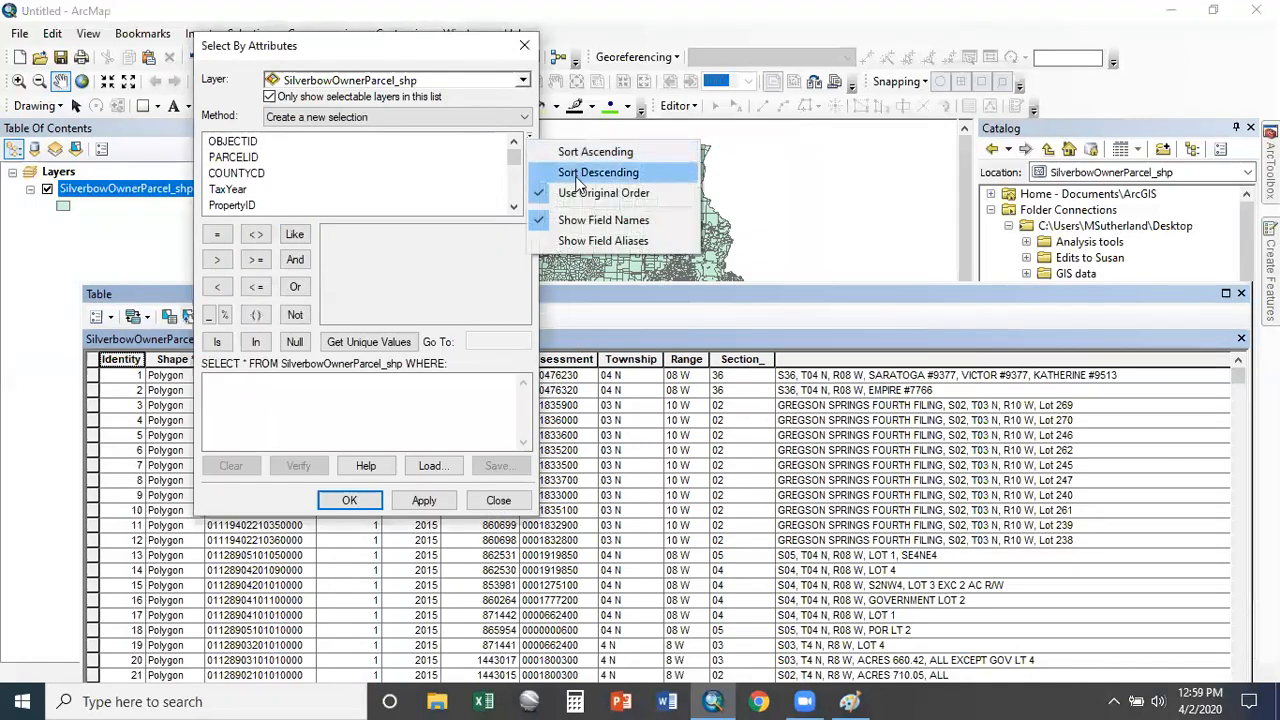
pyautogui.click(585, 242)
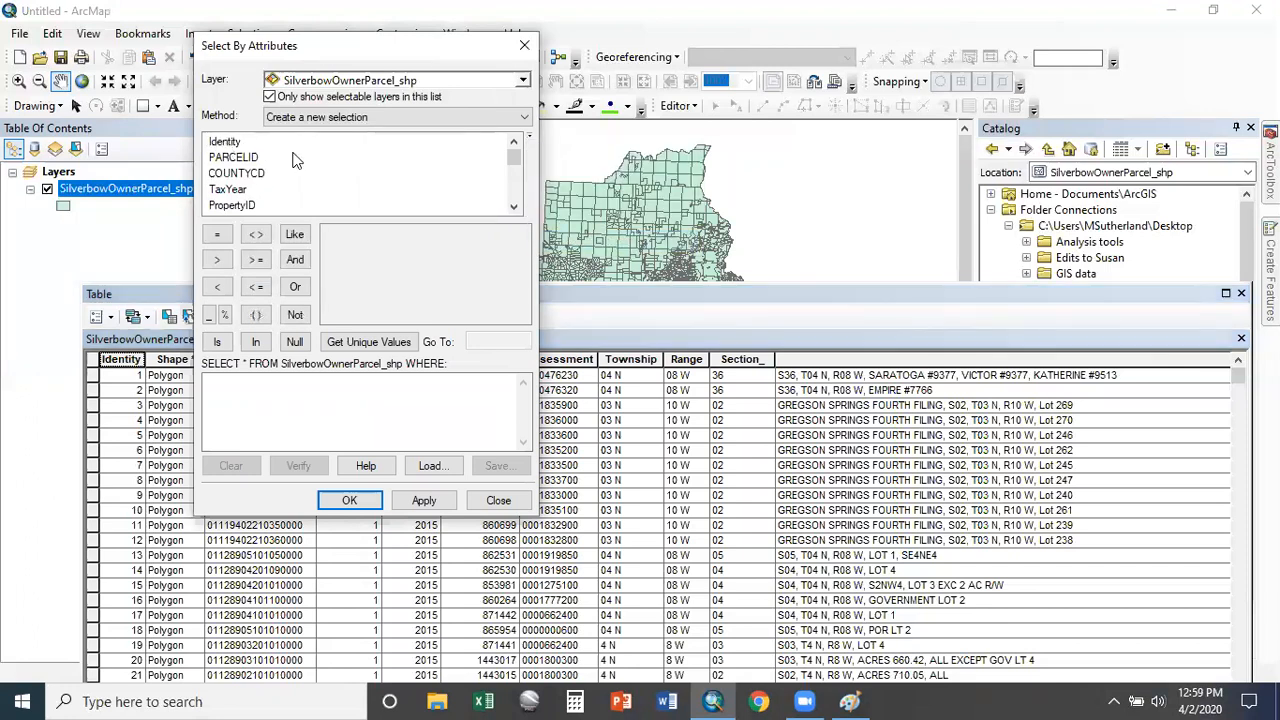
pyautogui.click(534, 142)
pyautogui.click(636, 220)
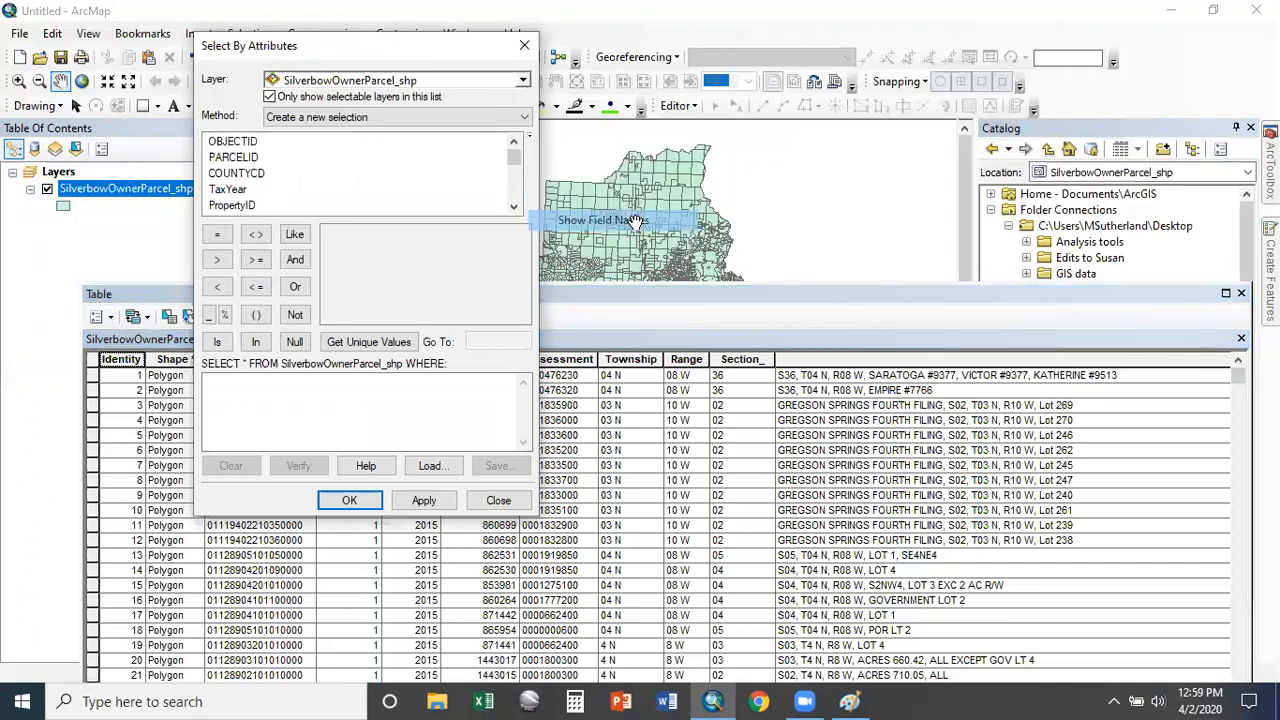
pyautogui.click(531, 141)
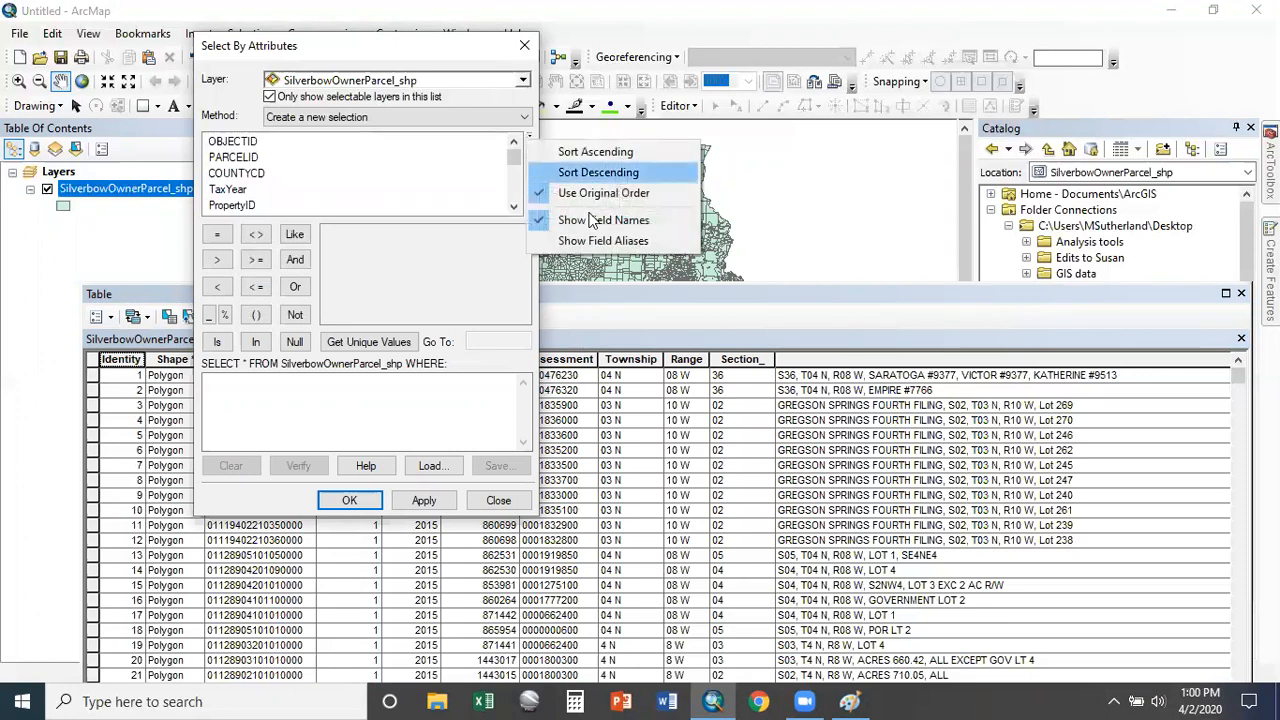
pyautogui.click(634, 243)
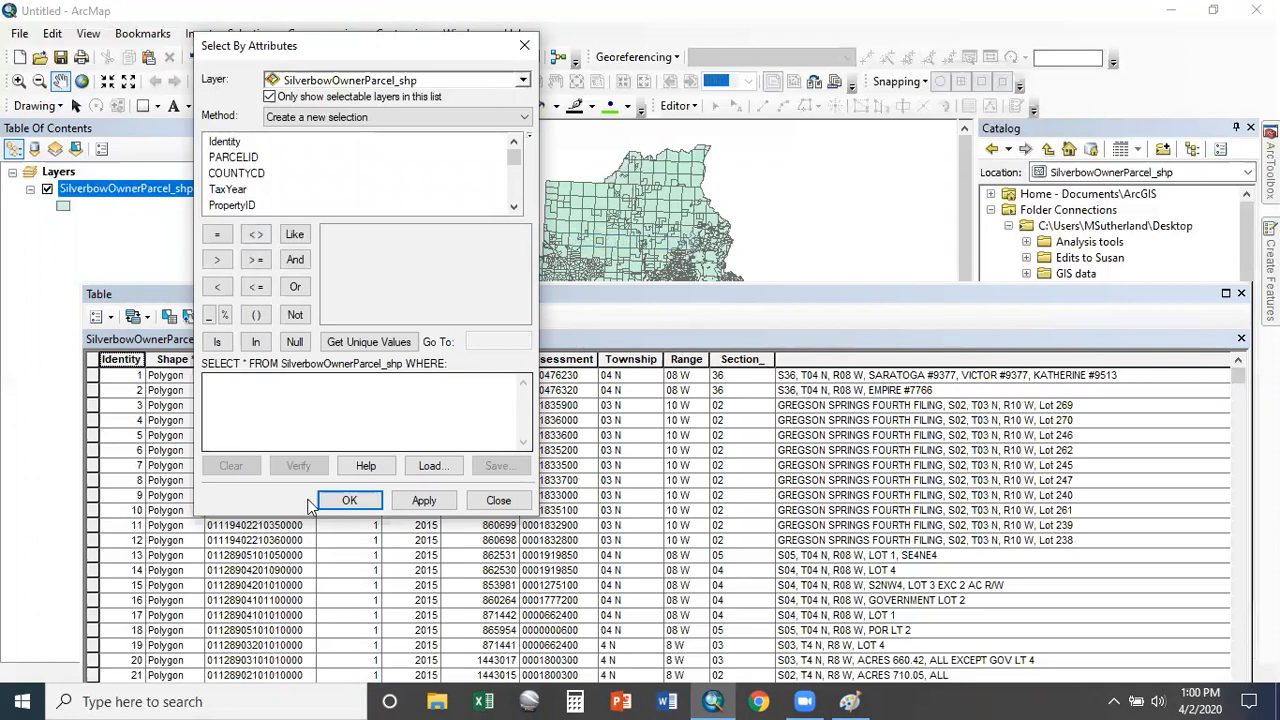
# Change the alias of the OBJECTID column to "Identity with more space more descriptive"
pyautogui.rightClick(127, 362)
pyautogui.click(276, 589)
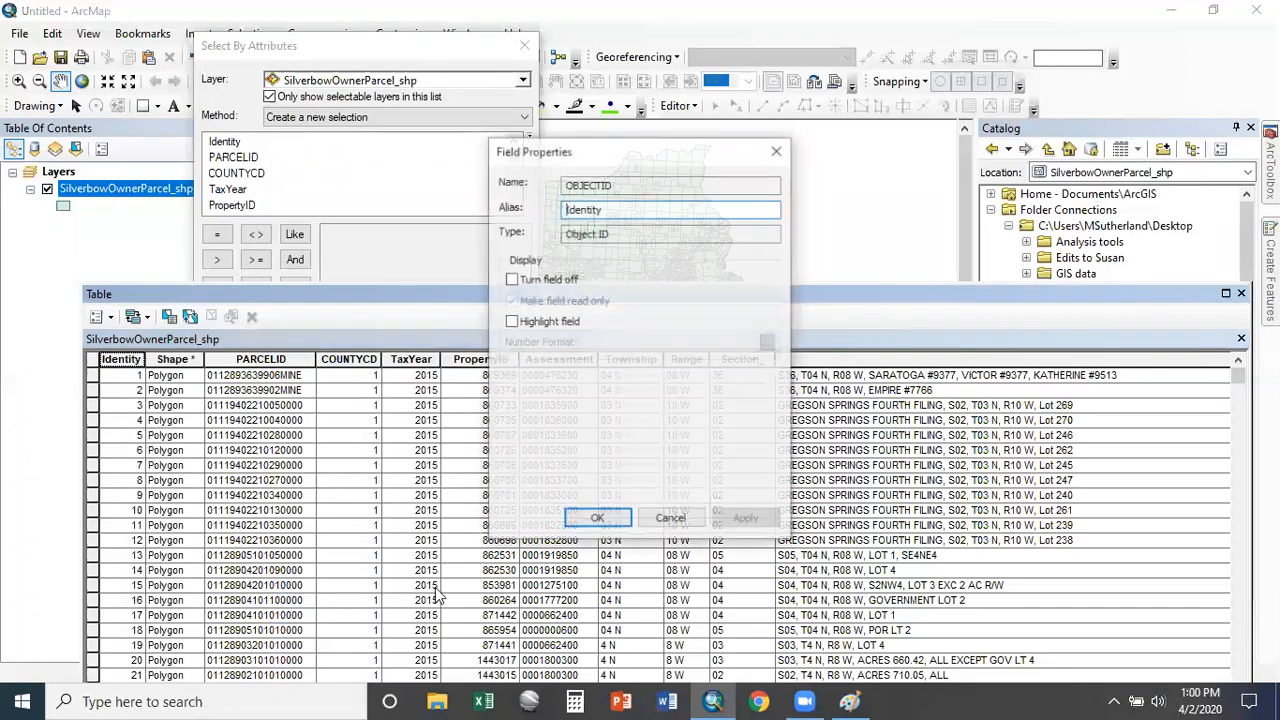
pyautogui.moveTo(605, 209); pyautogui.dragTo(543, 199)
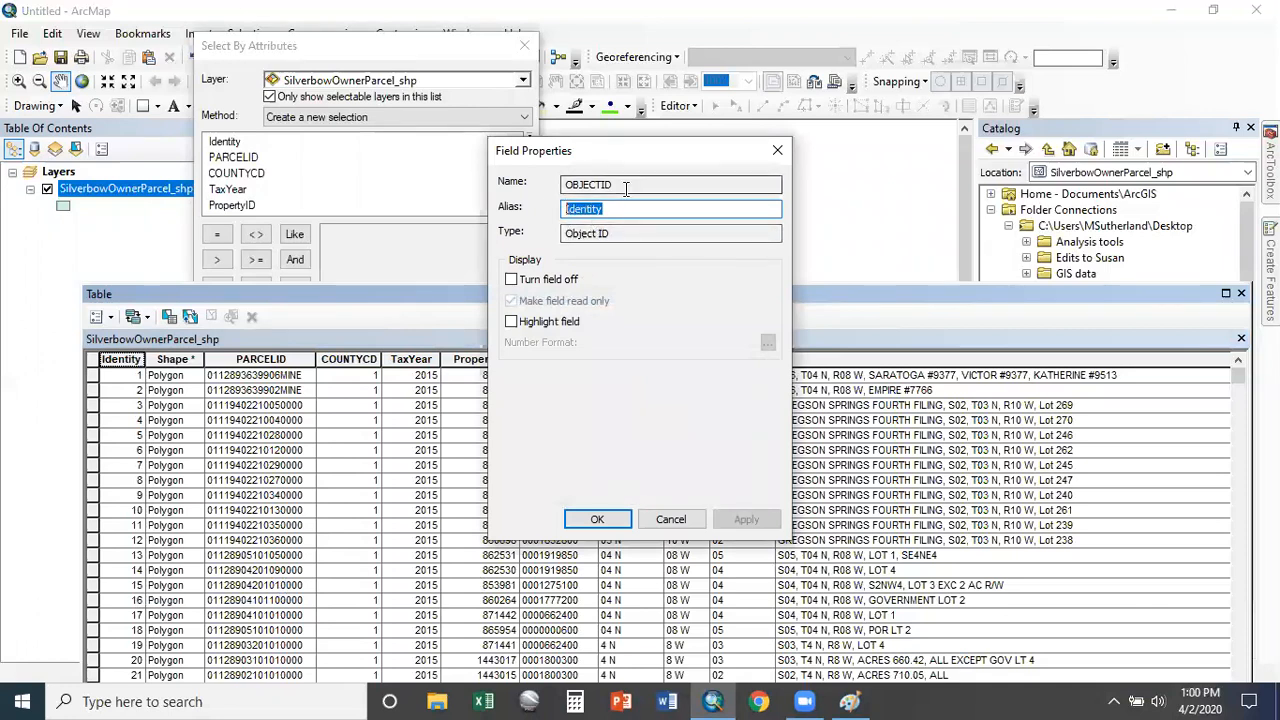
pyautogui.moveTo(626, 185); pyautogui.dragTo(558, 188)
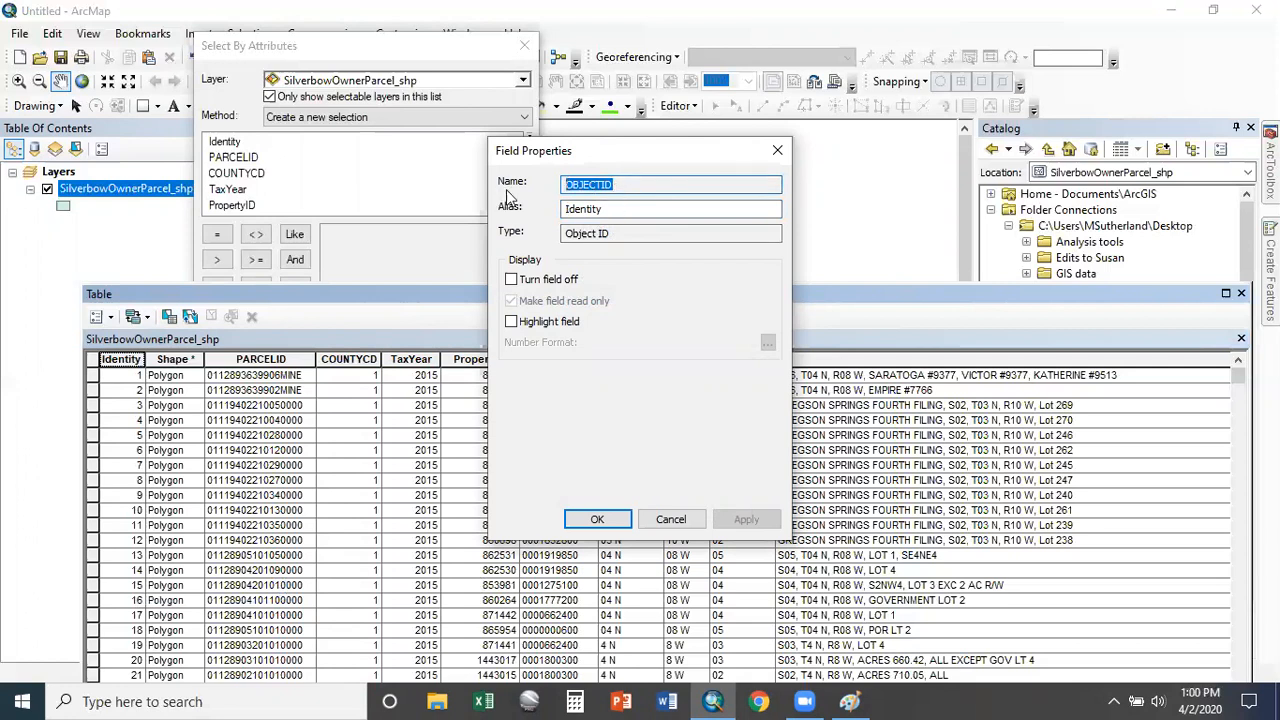
pyautogui.click(624, 210)
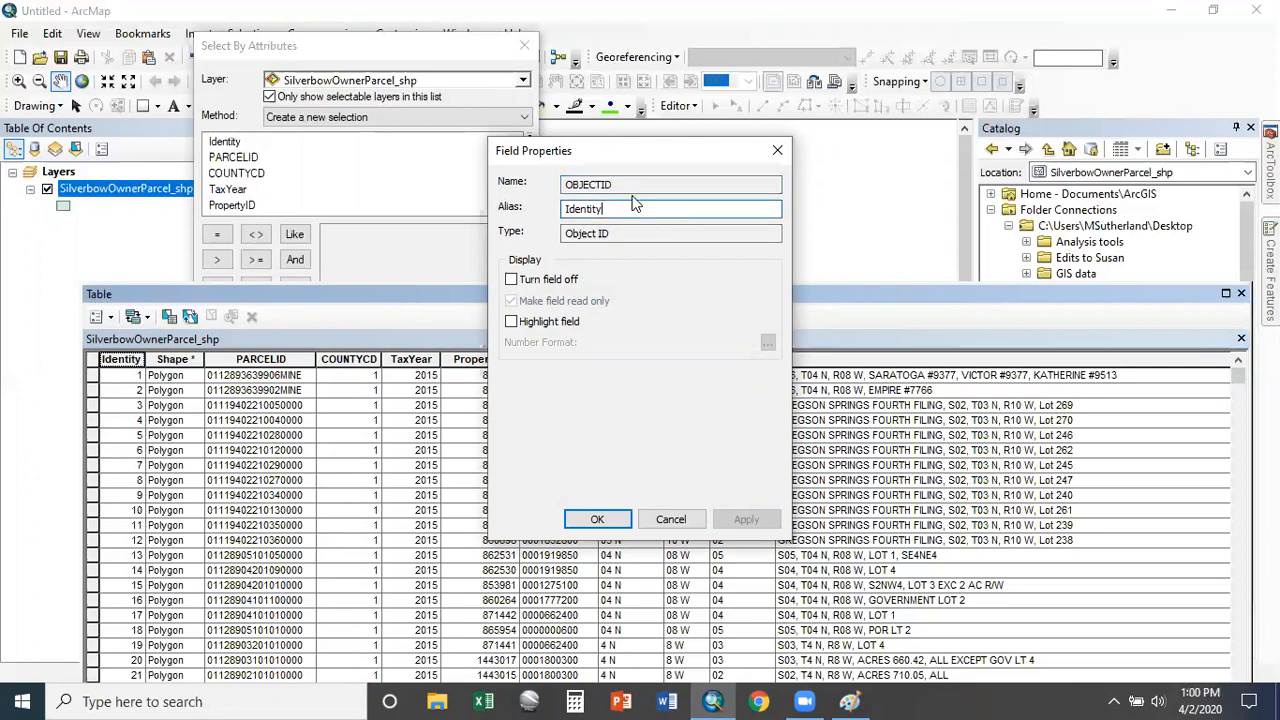
pyautogui.write('with more space more descriptive')
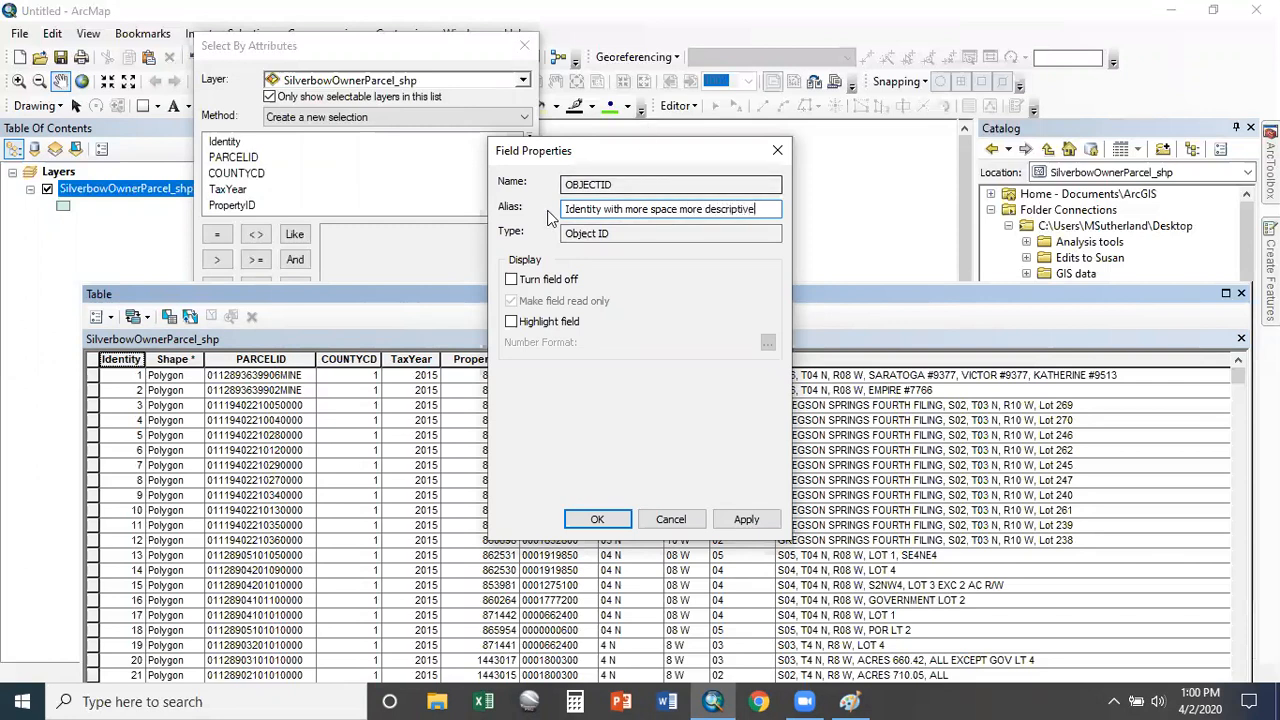
pyautogui.click(746, 519)
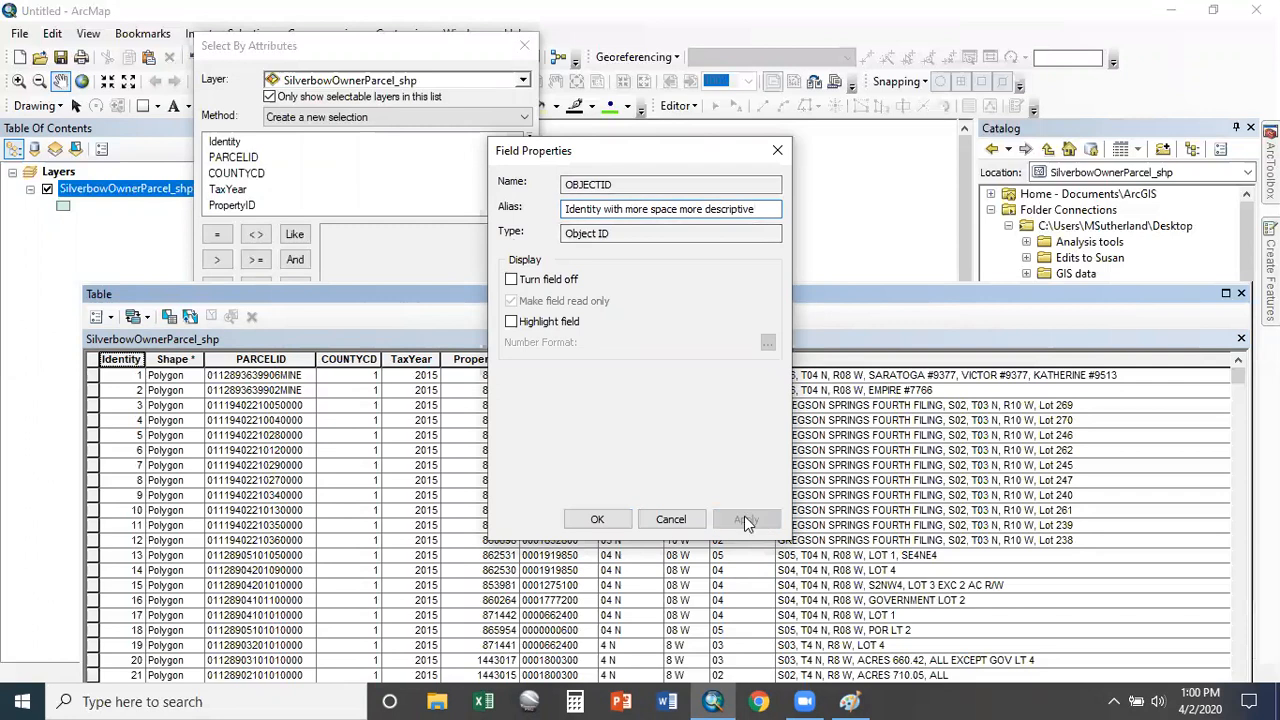
pyautogui.click(597, 519)
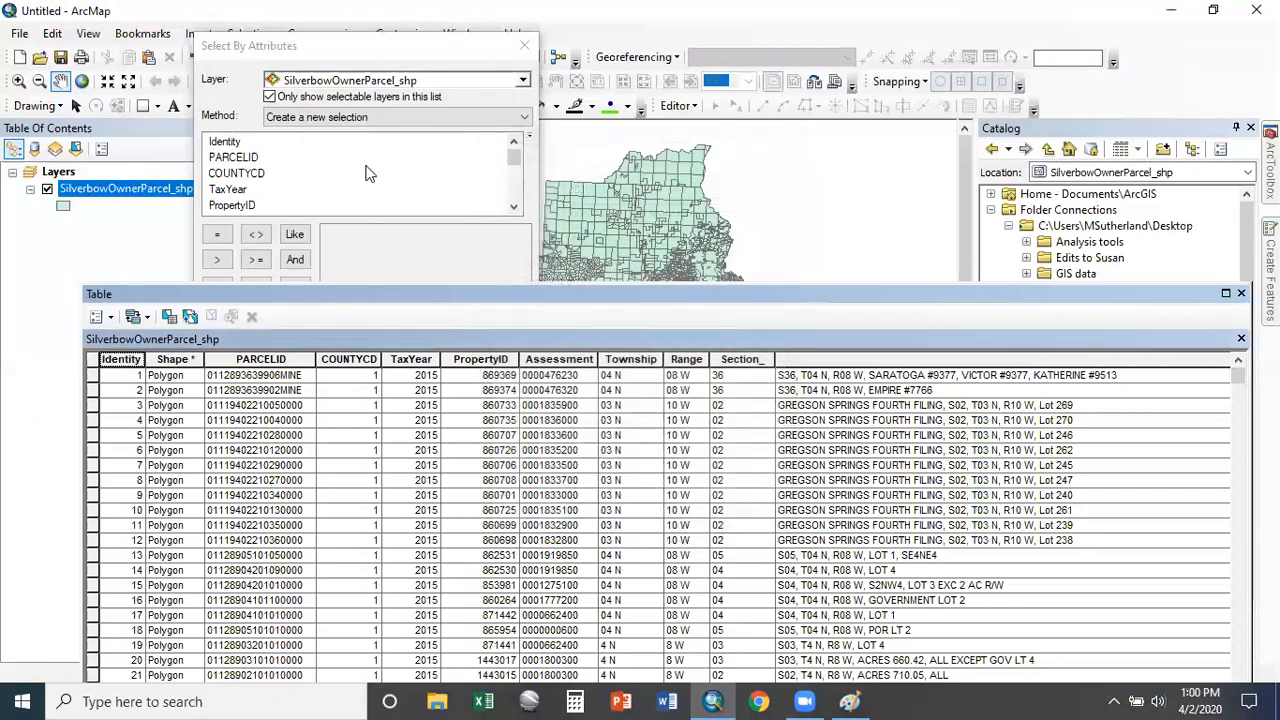
# Switch the query's field list to field names and back to field aliases, and select the Identity alias entry
pyautogui.click(529, 138)
pyautogui.click(608, 220)
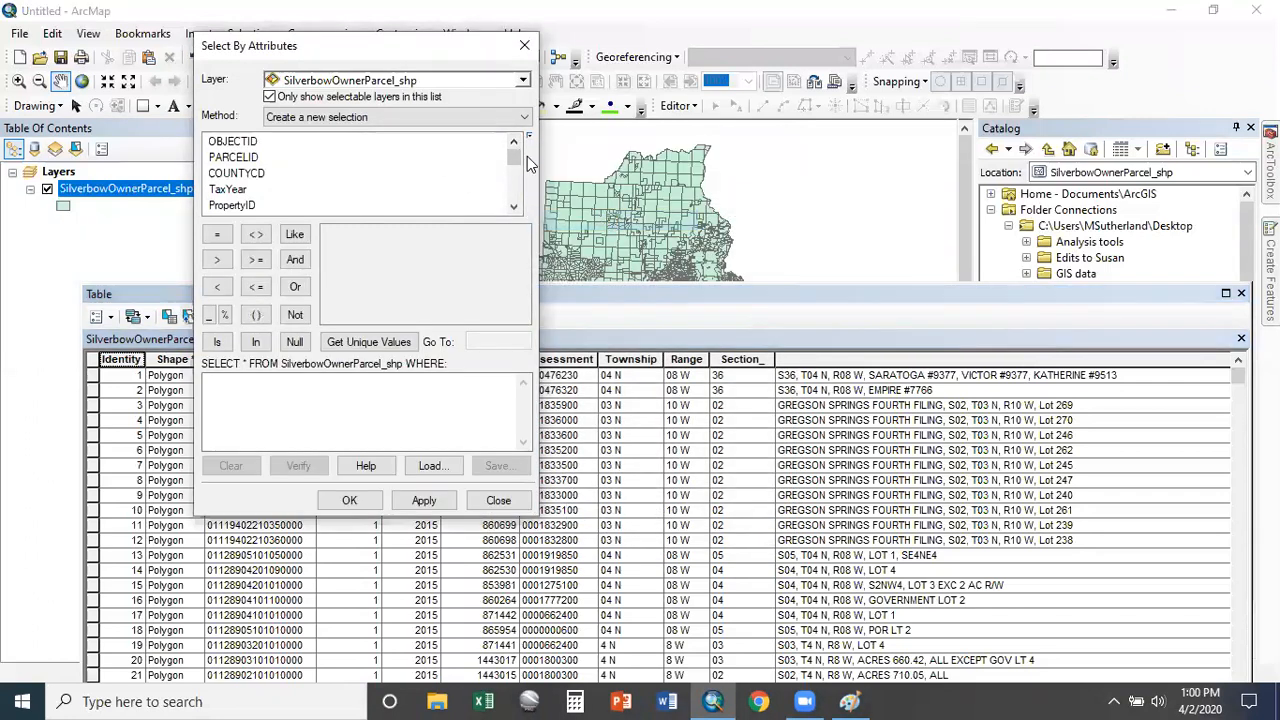
pyautogui.click(533, 140)
pyautogui.click(603, 241)
pyautogui.click(332, 143)
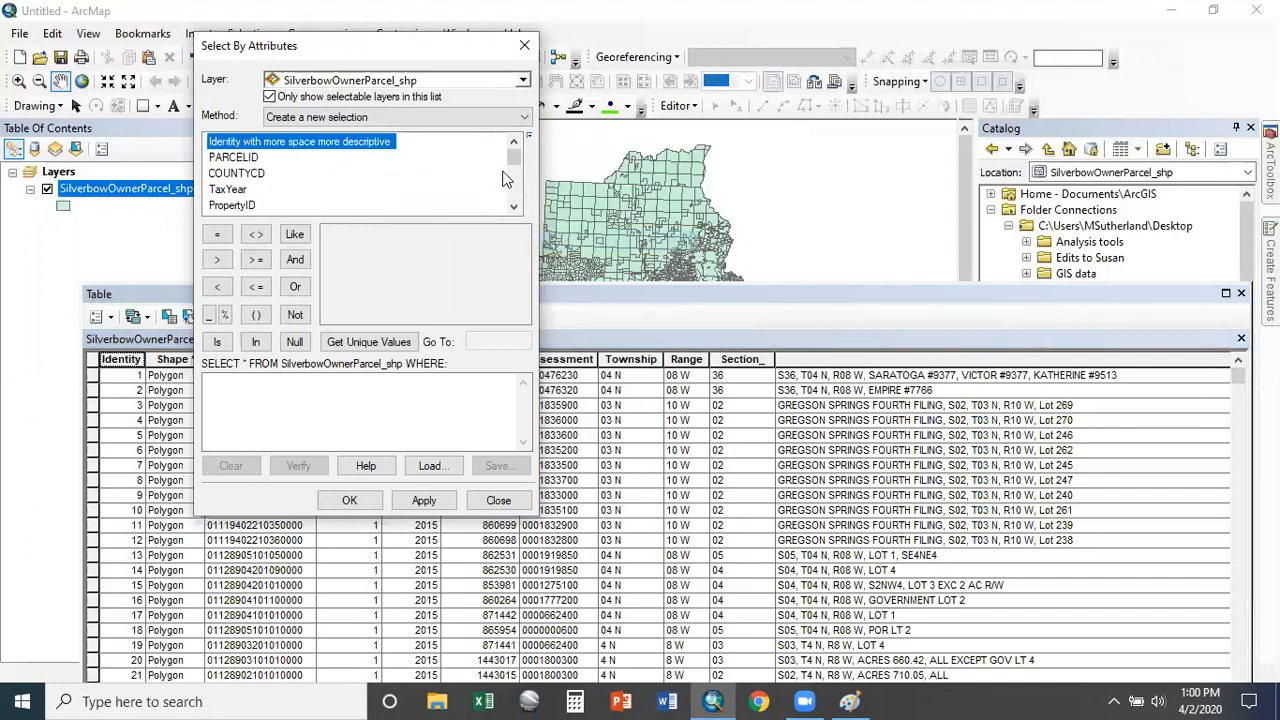
# Sort the query's field list in ascending order, in descending order, and finally restore its original order
pyautogui.click(531, 137)
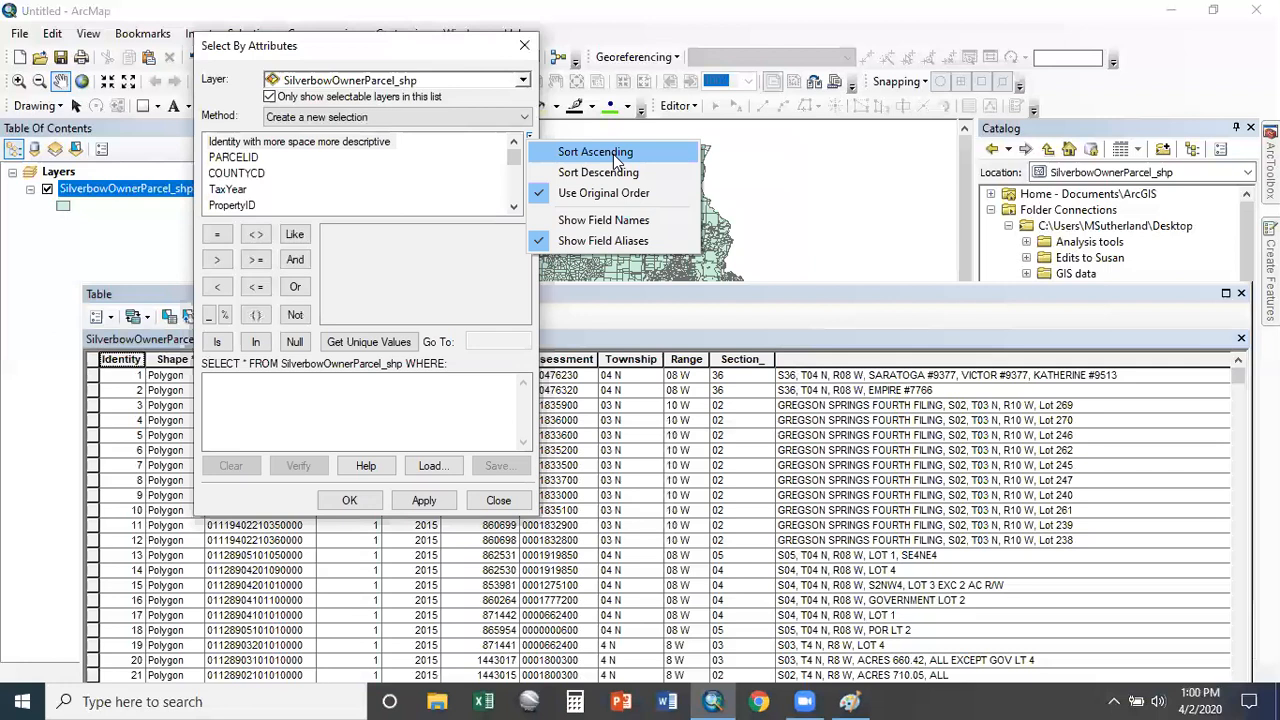
pyautogui.click(614, 160)
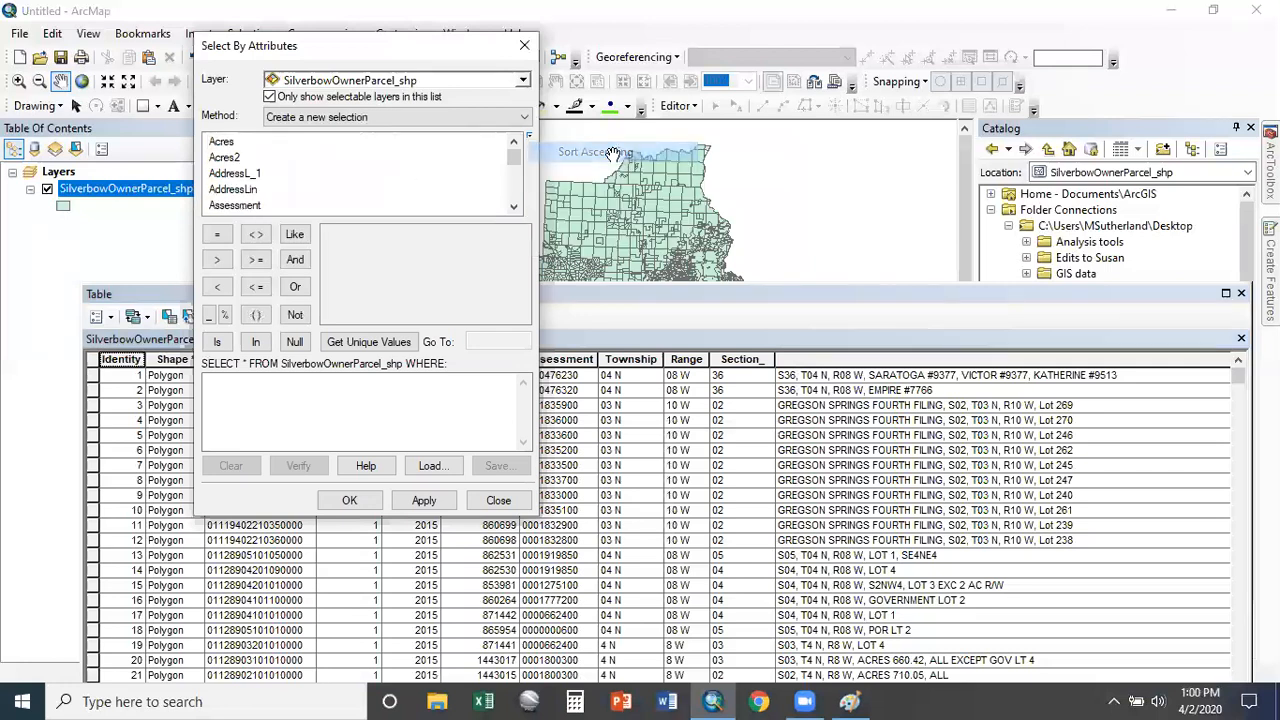
pyautogui.click(530, 136)
pyautogui.click(600, 172)
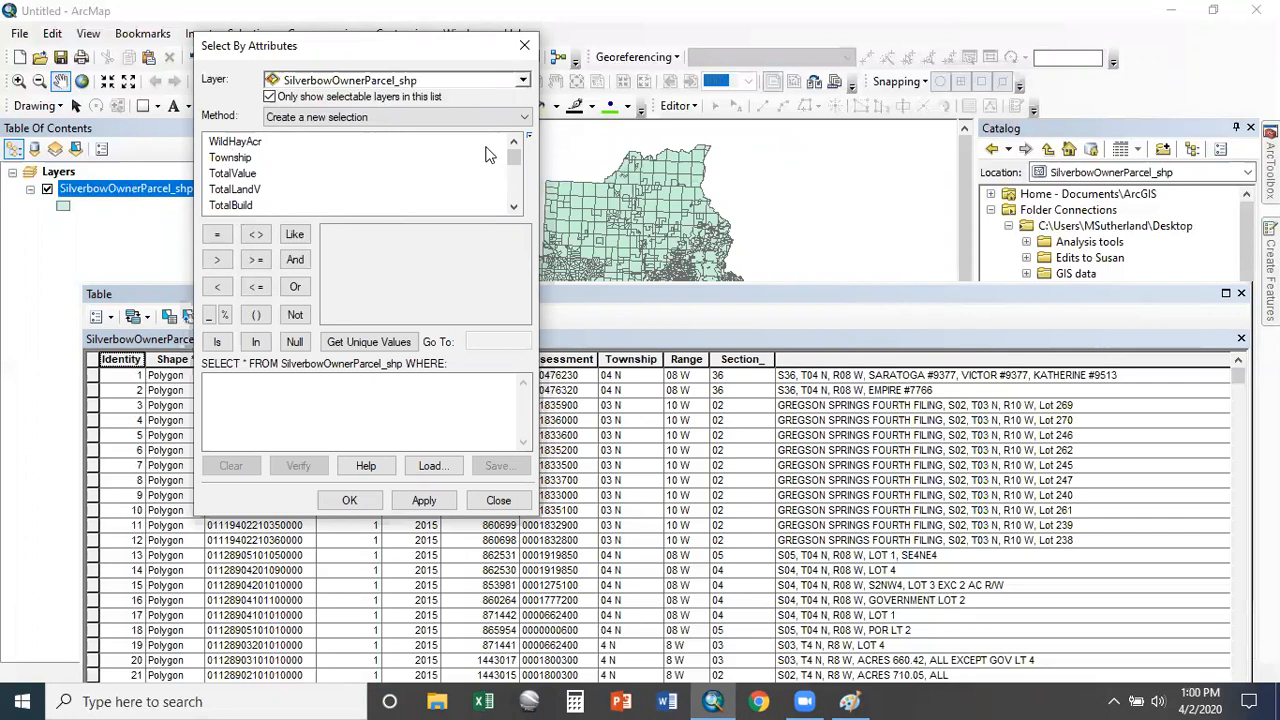
pyautogui.click(528, 138)
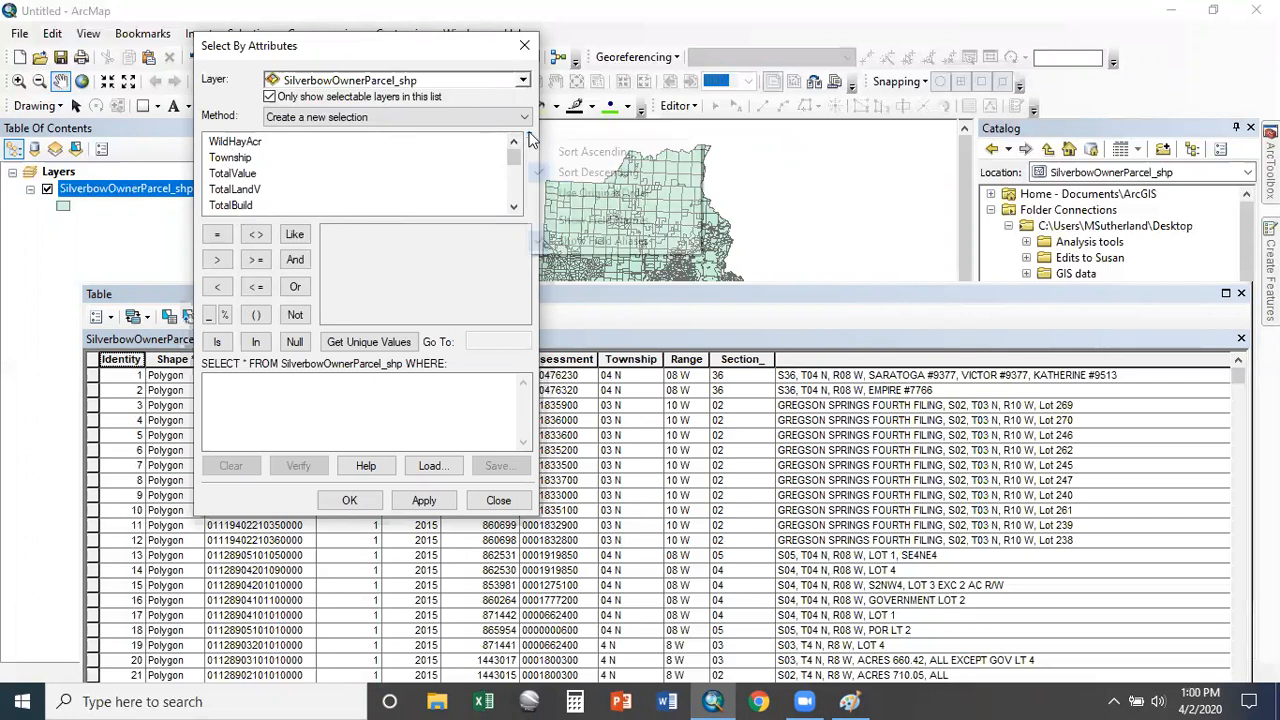
pyautogui.click(600, 190)
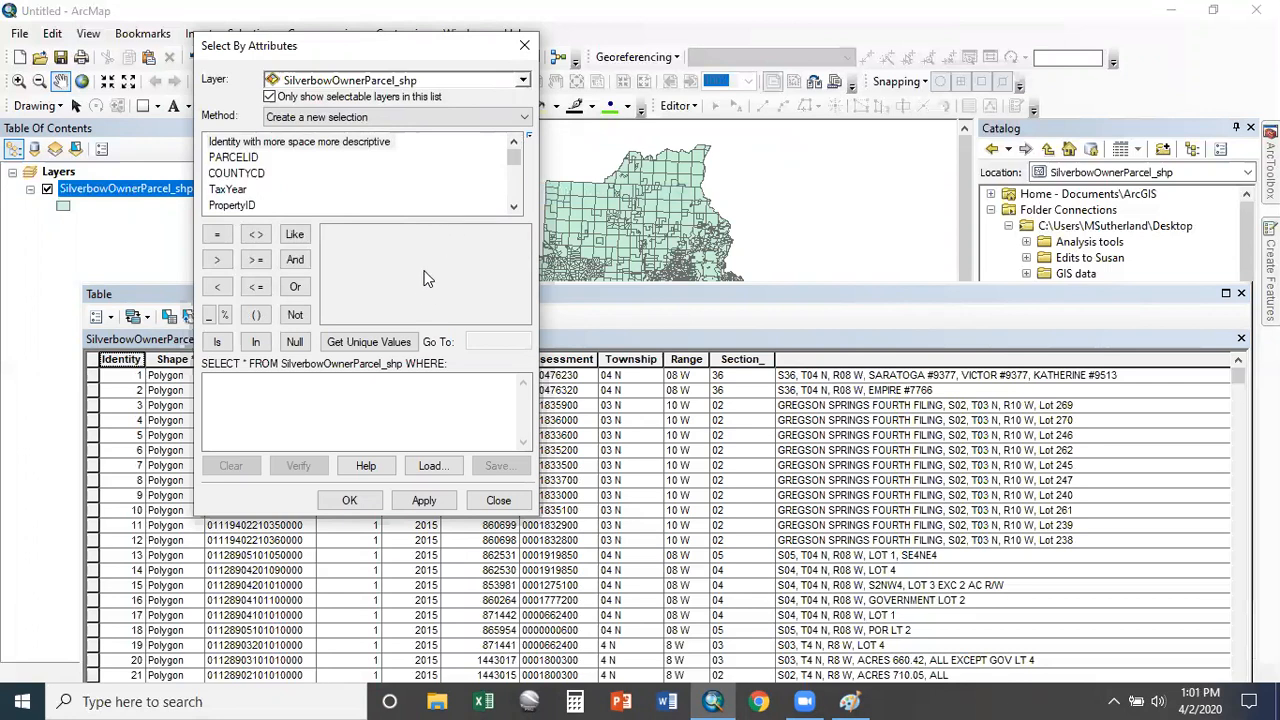
# Switch to Paint and examine the scanned diagram of Boolean operators
pyautogui.moveTo(517, 152)
pyautogui.mouseDown()
pyautogui.moveTo(502, 204)
pyautogui.moveTo(514, 148)
pyautogui.mouseUp()
pyautogui.click(860, 700)
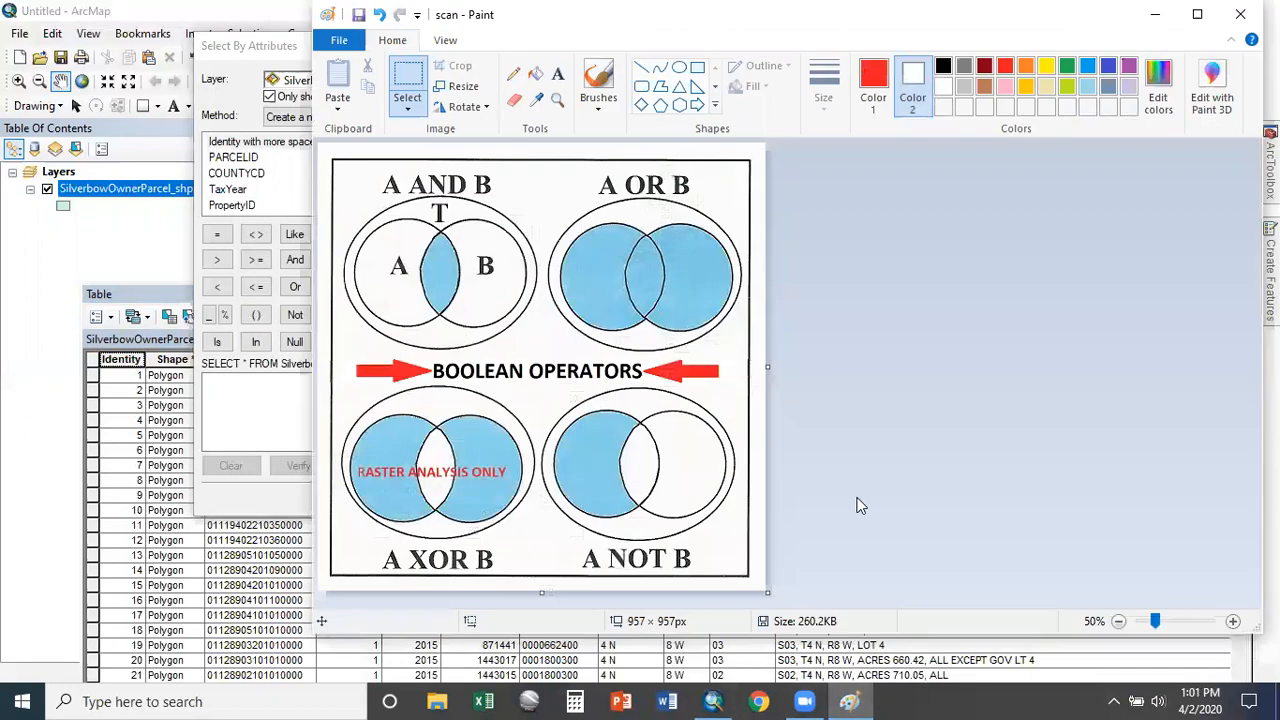
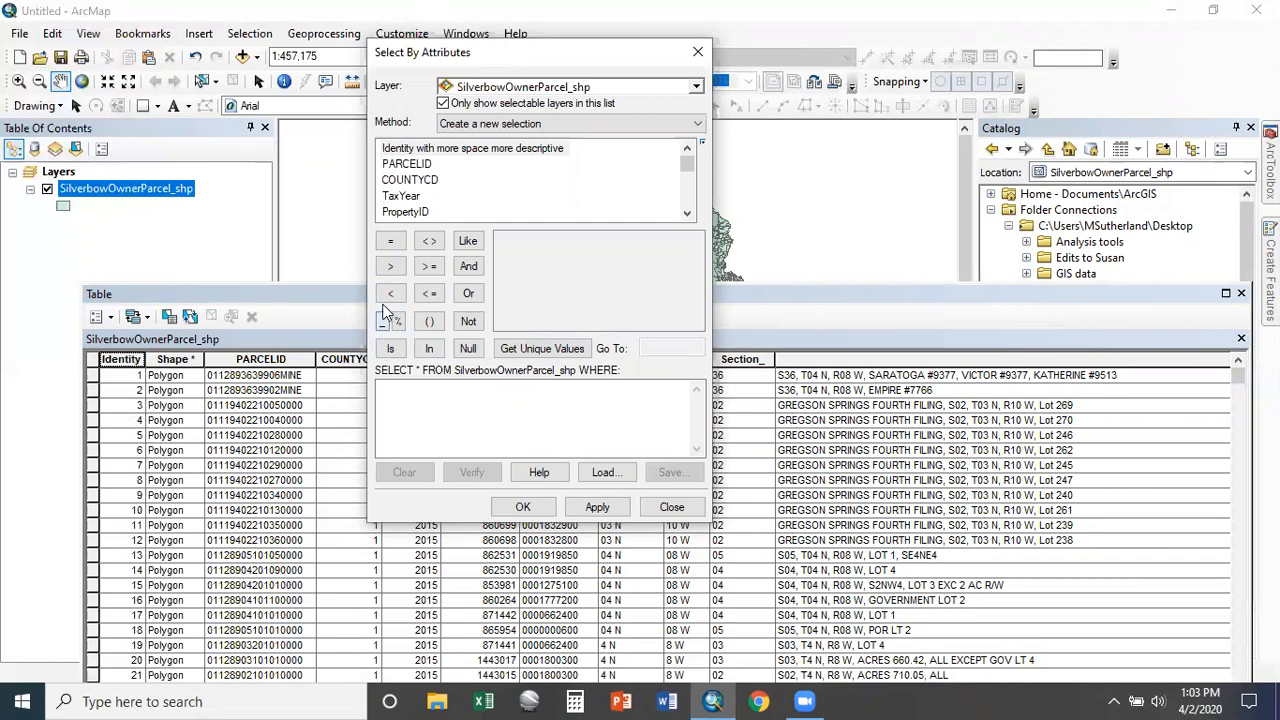
# Insert the underscore wildcard into the empty WHERE expression and delete it again
pyautogui.click(384, 322)
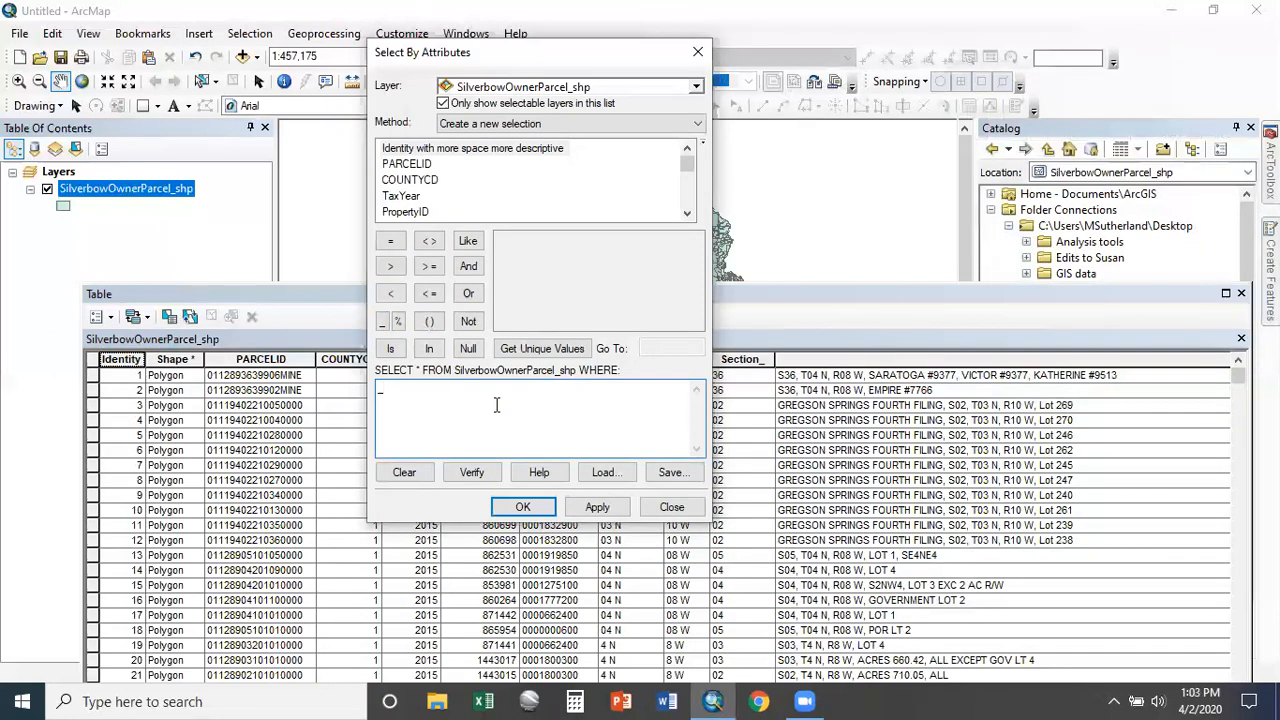
pyautogui.press('BackSpace')
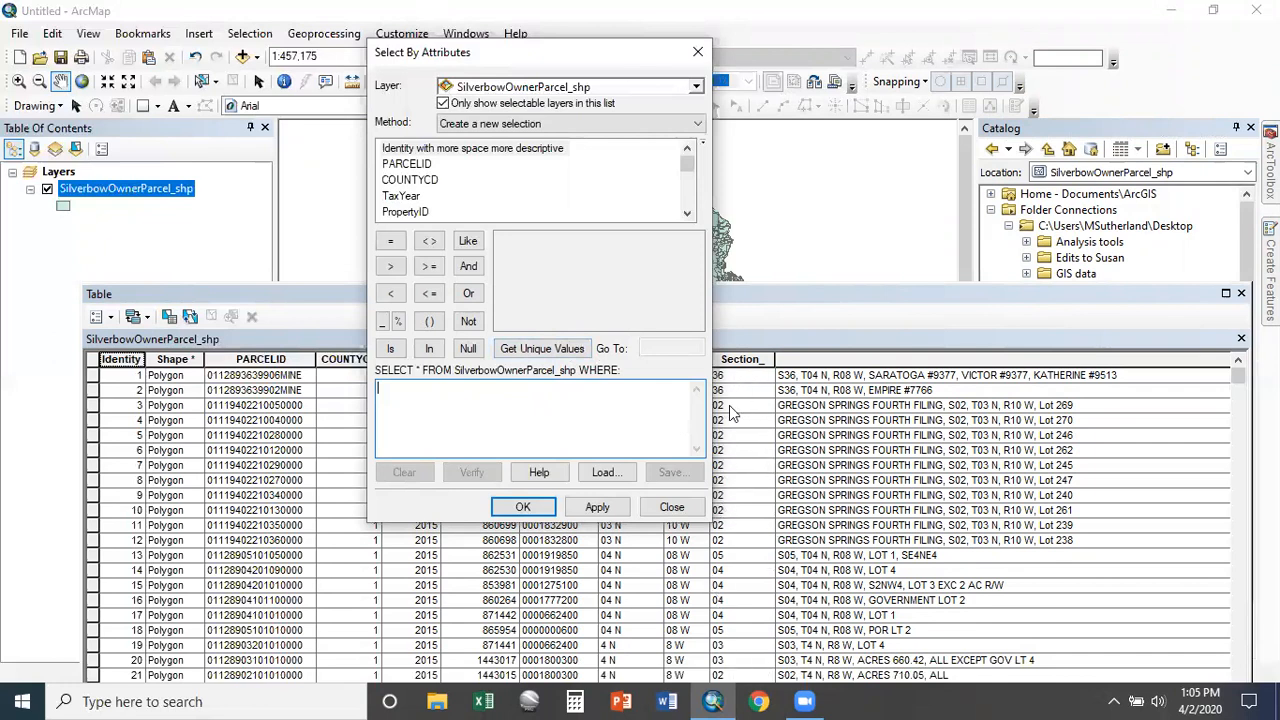
# Move the Select By Attributes dialog clear of the table's TaxYear column and list that field's unique values
pyautogui.click(405, 196)
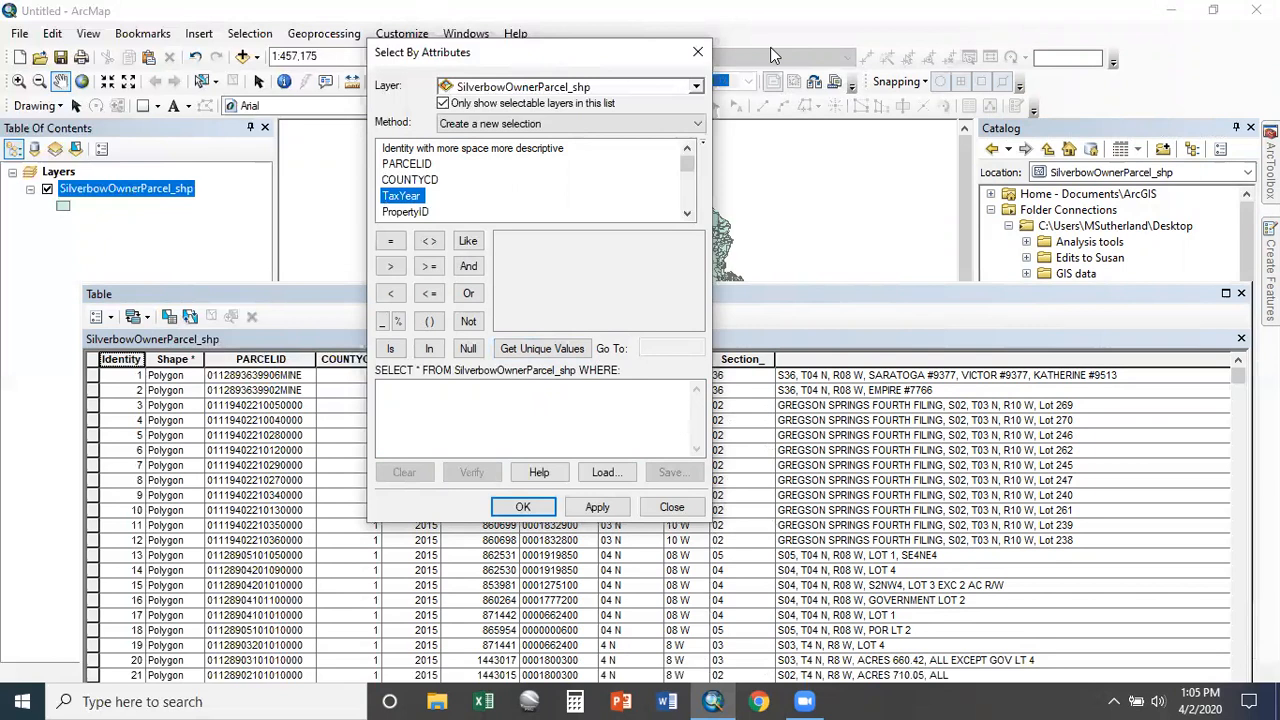
pyautogui.moveTo(660, 52); pyautogui.dragTo(754, 104)
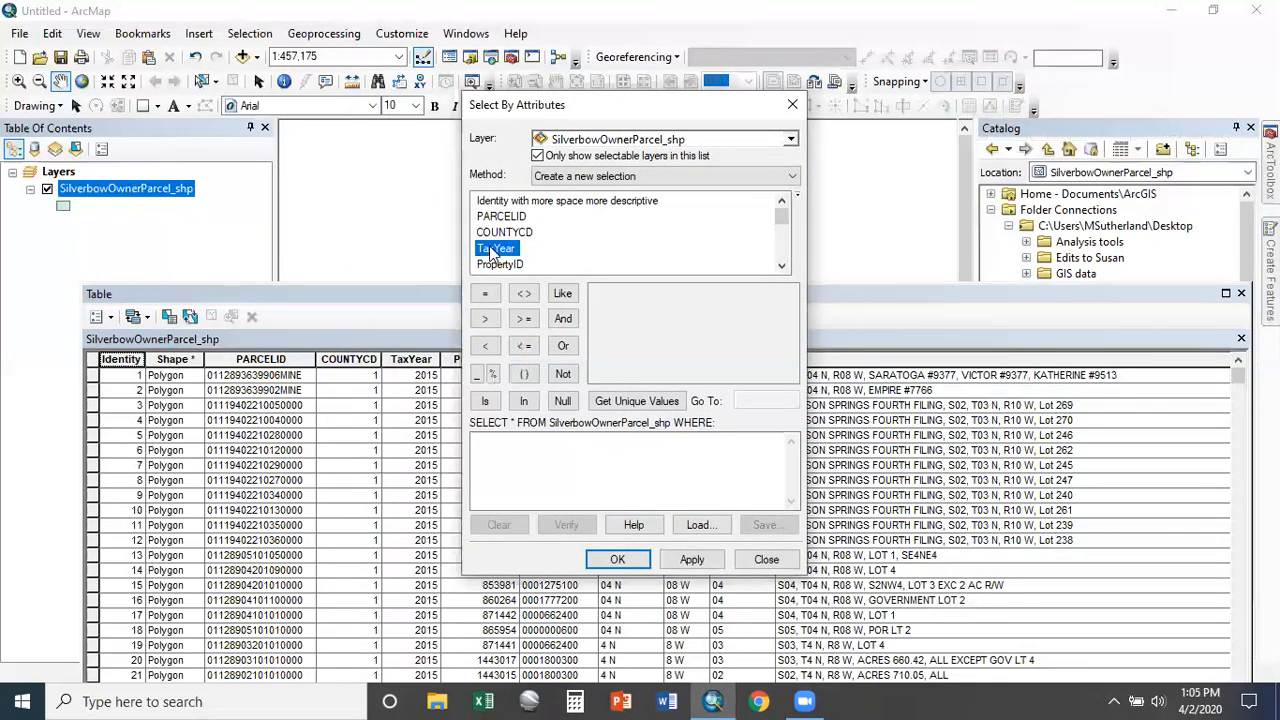
pyautogui.click(668, 402)
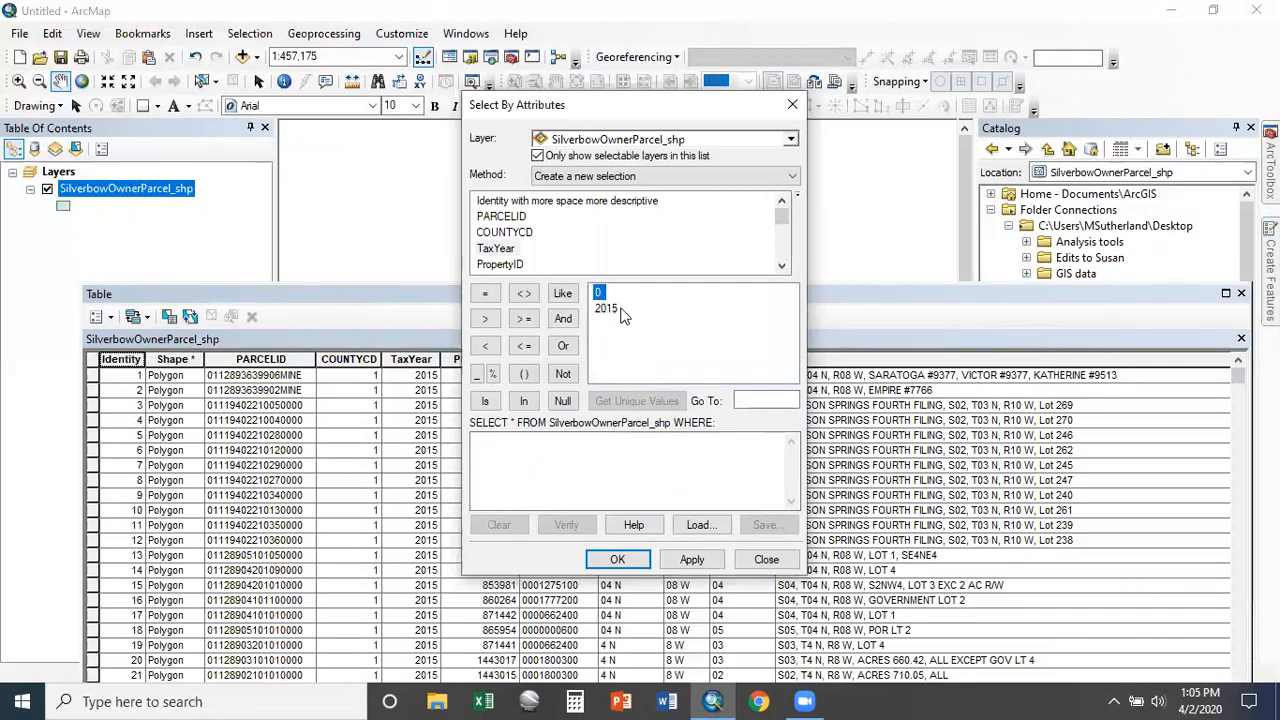
# List the unique values of the Township field and look through them to the end
pyautogui.scroll(-1, 549, 261)
pyautogui.scroll(-1, 549, 260)
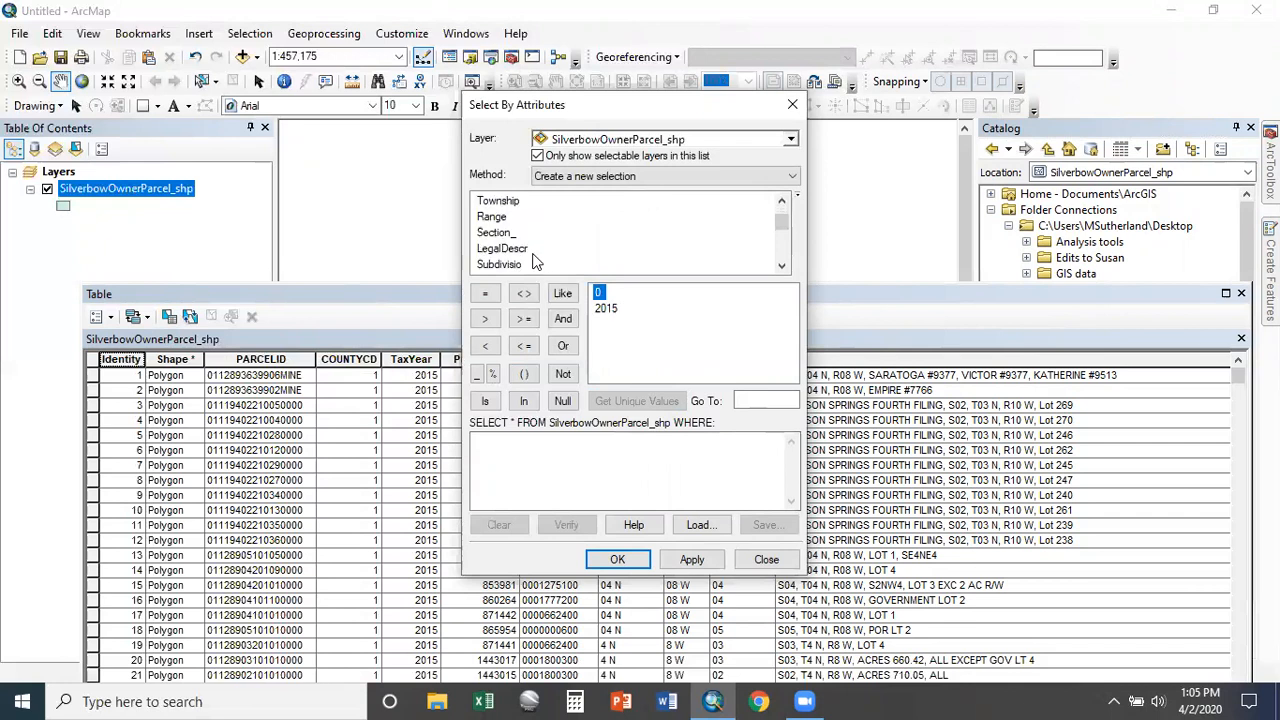
pyautogui.click(499, 201)
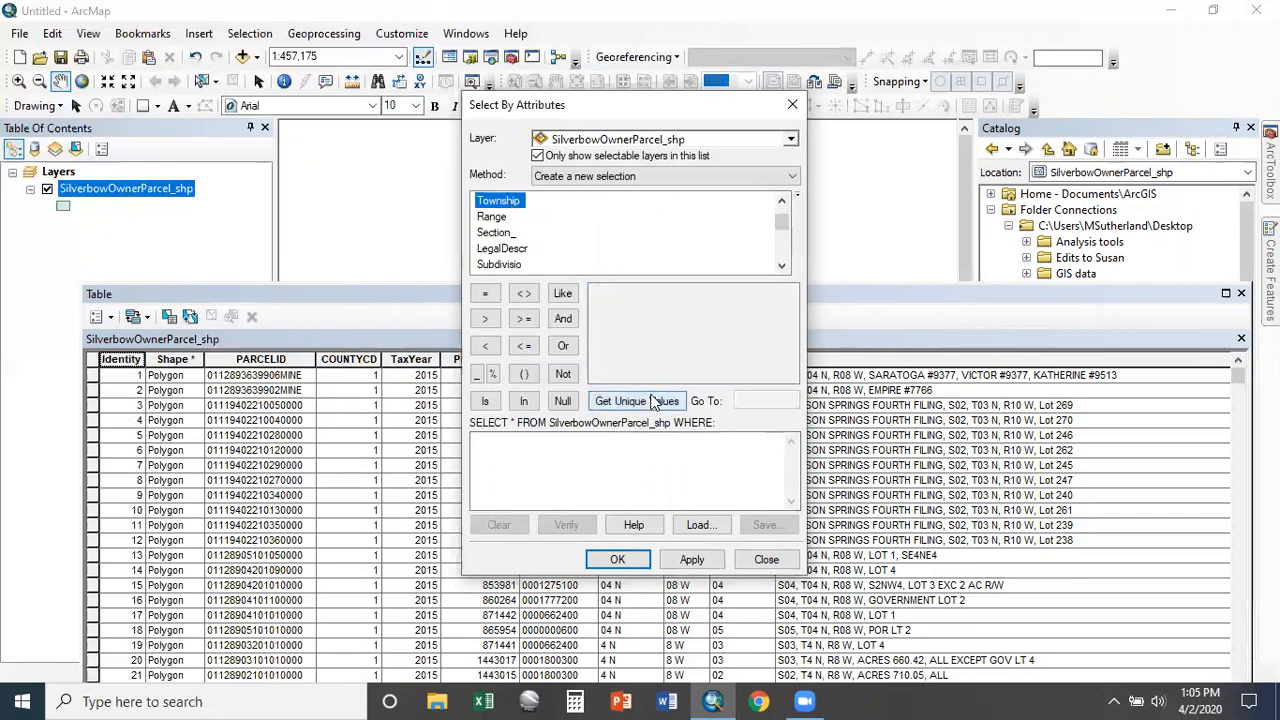
pyautogui.click(648, 401)
pyautogui.moveTo(789, 304); pyautogui.dragTo(793, 385)
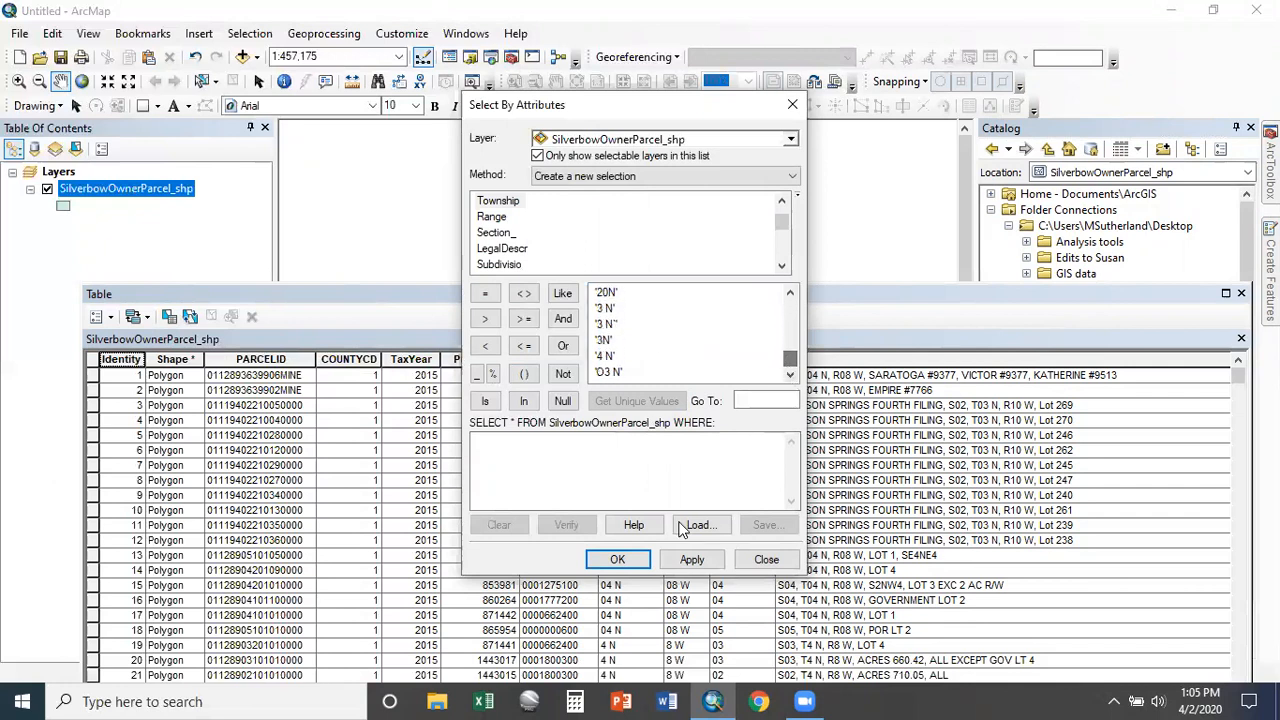
pyautogui.click(502, 482)
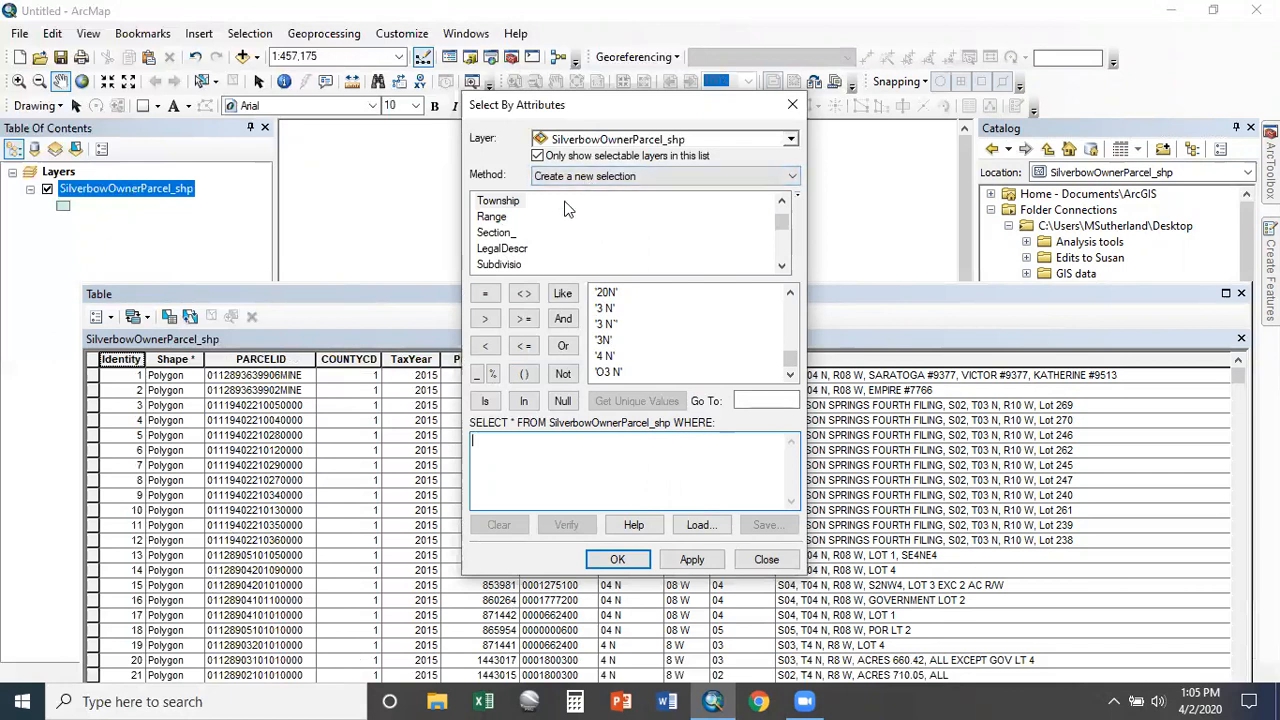
# Close the Select By Attributes dialog, examine the length and area columns at the end of the attribute table, and close the table
pyautogui.click(793, 107)
pyautogui.moveTo(798, 298); pyautogui.dragTo(675, 120)
pyautogui.moveTo(356, 551); pyautogui.dragTo(1220, 631)
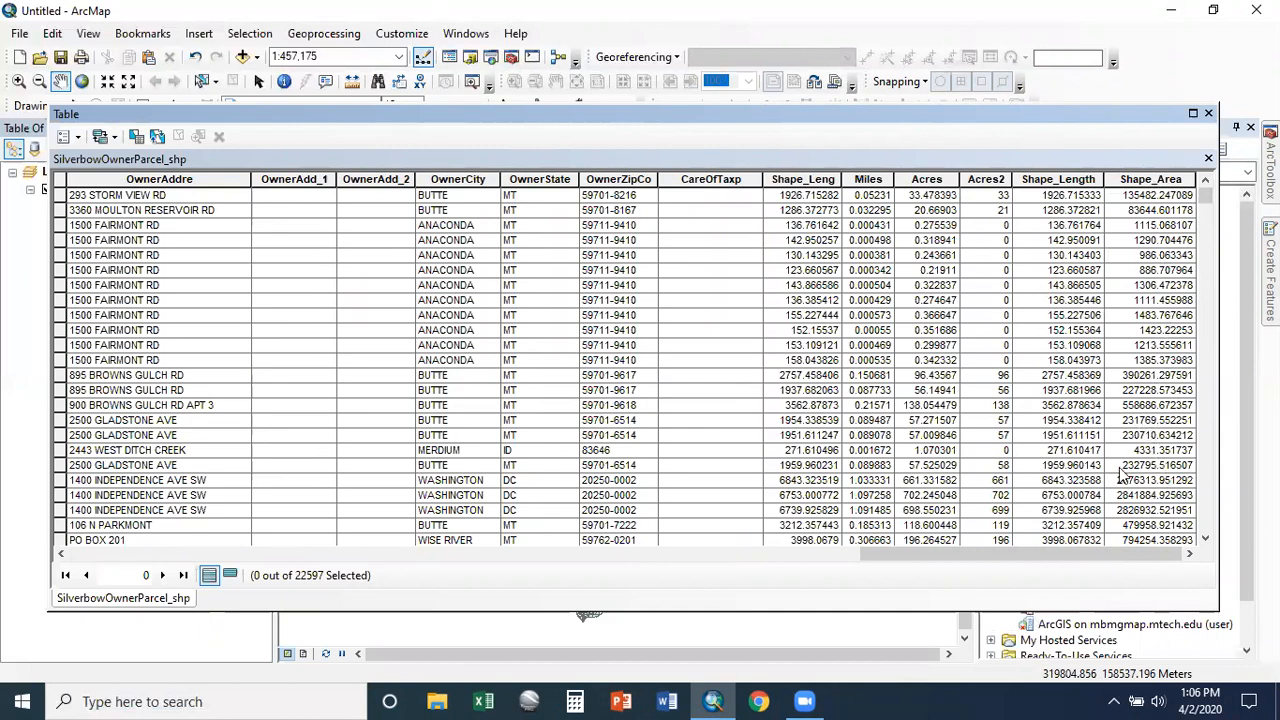
pyautogui.click(1209, 114)
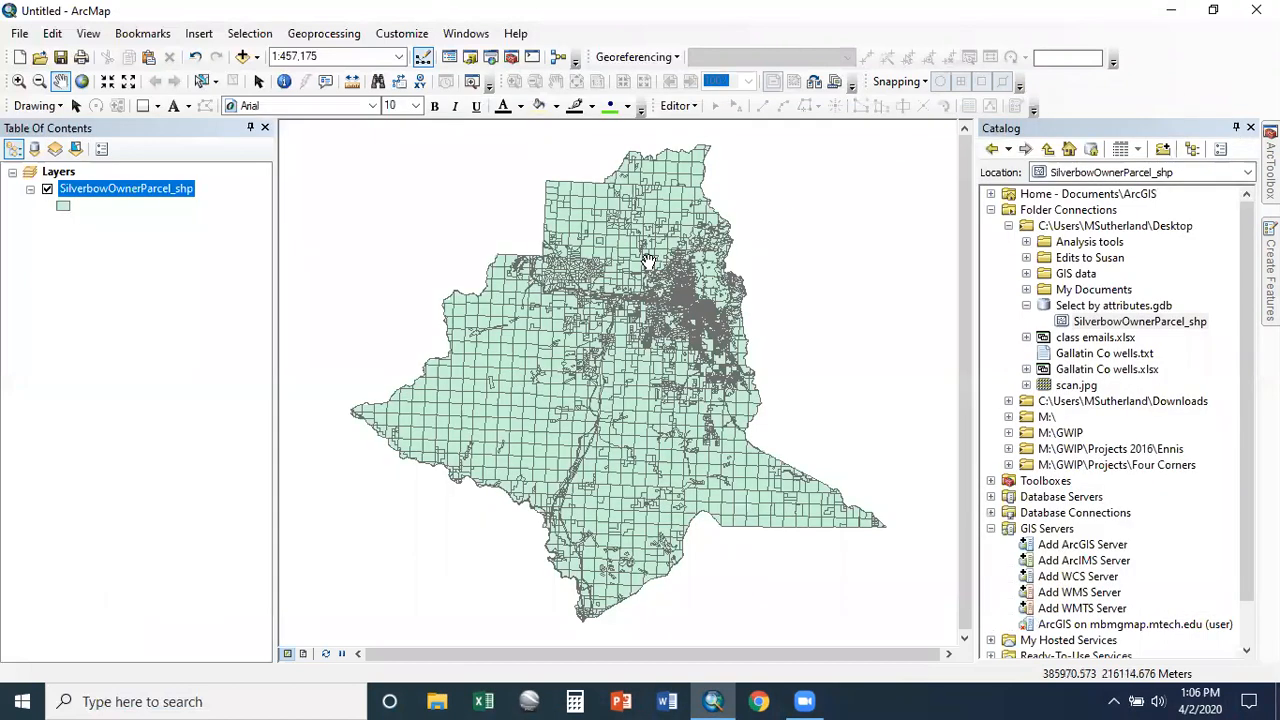
# Check the linear unit of the parcel layer's coordinate system in its source properties, and close them
pyautogui.rightClick(150, 191)
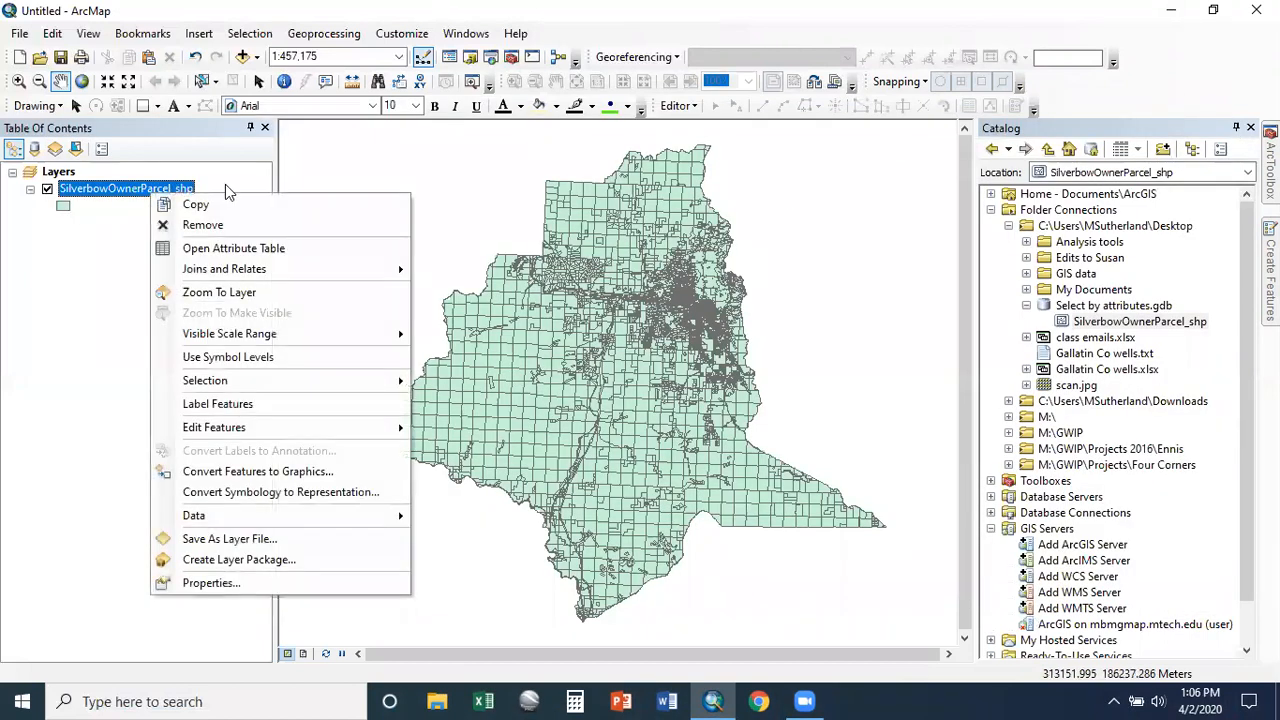
pyautogui.click(266, 584)
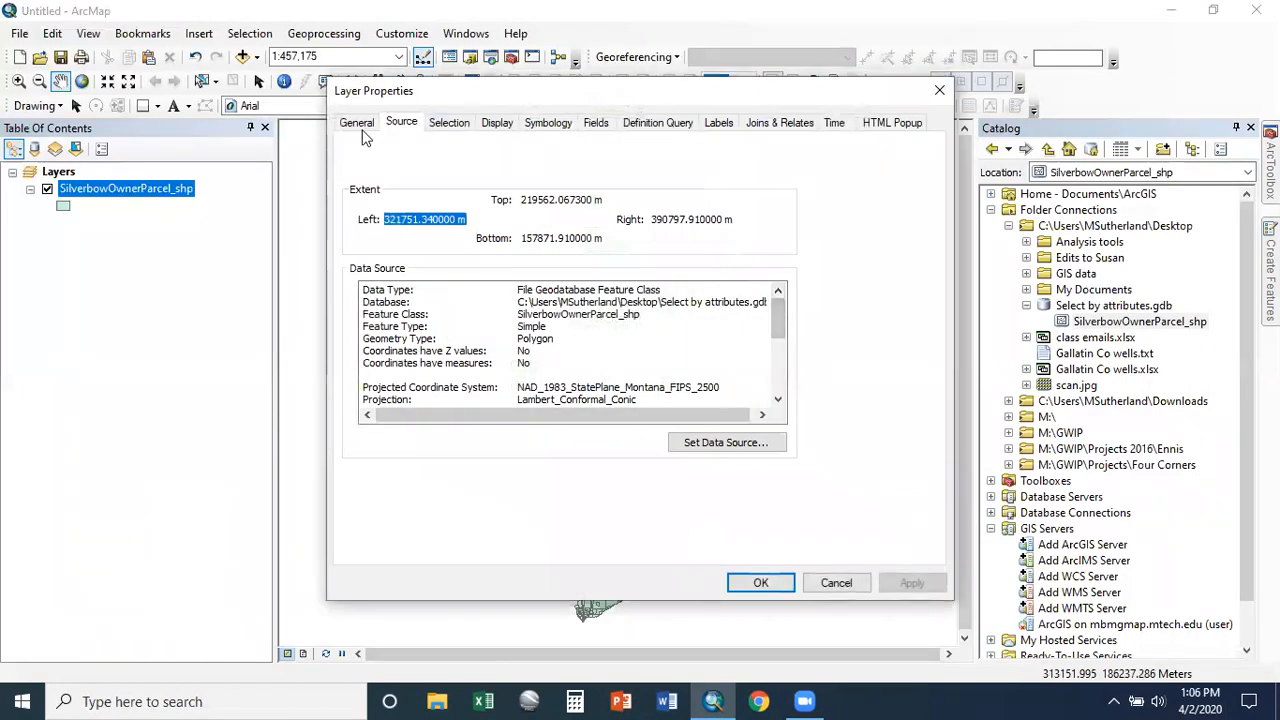
pyautogui.scroll(-3, 389, 372)
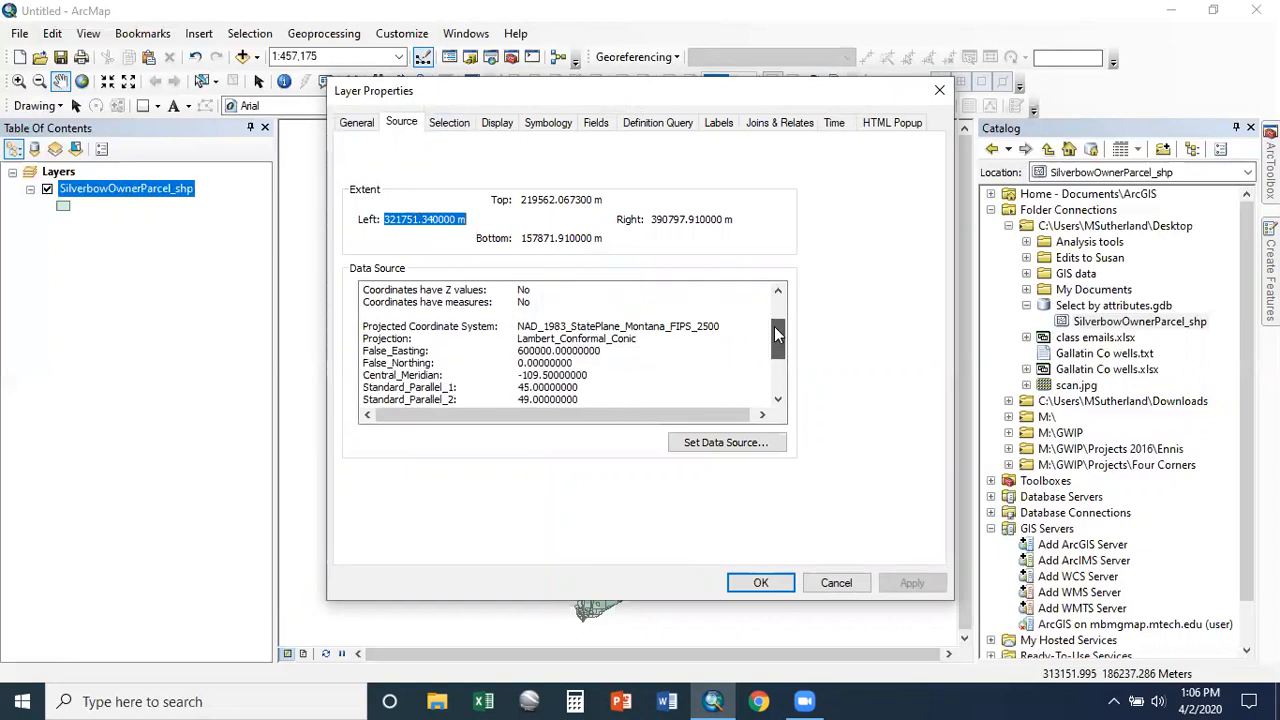
pyautogui.moveTo(389, 374); pyautogui.dragTo(605, 380)
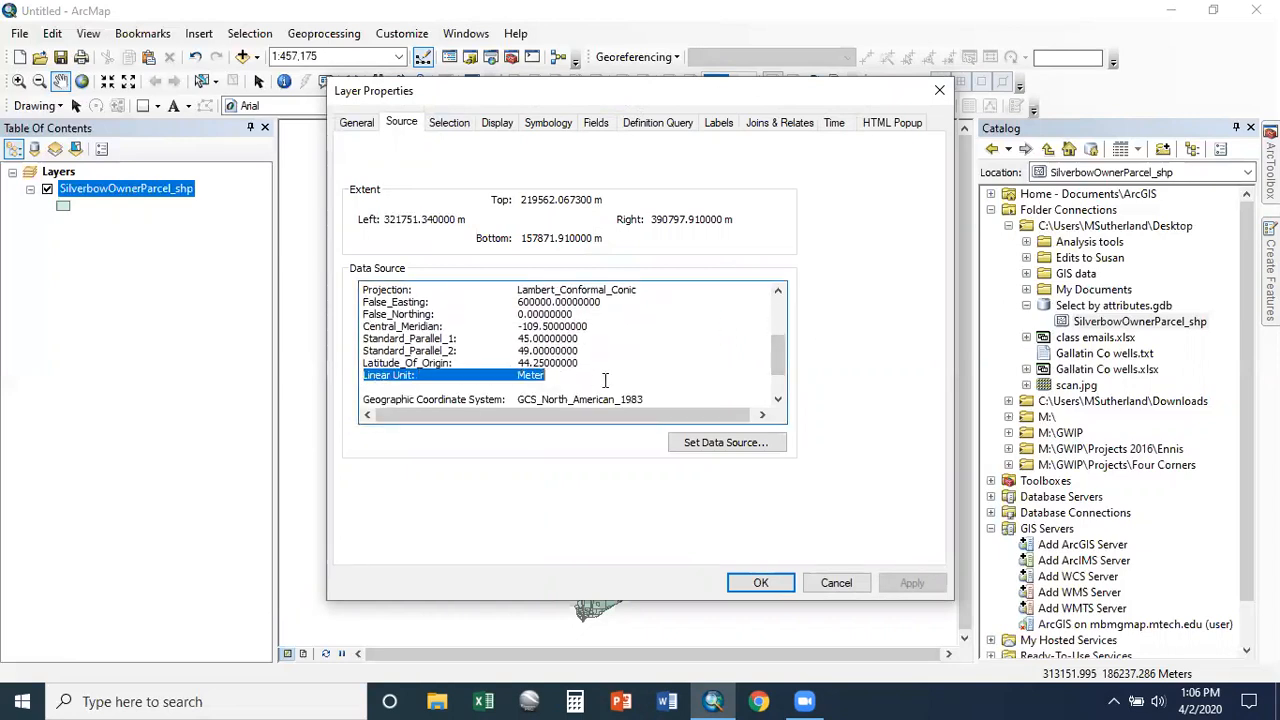
pyautogui.scroll(2, 736, 373)
pyautogui.scroll(-2, 571, 358)
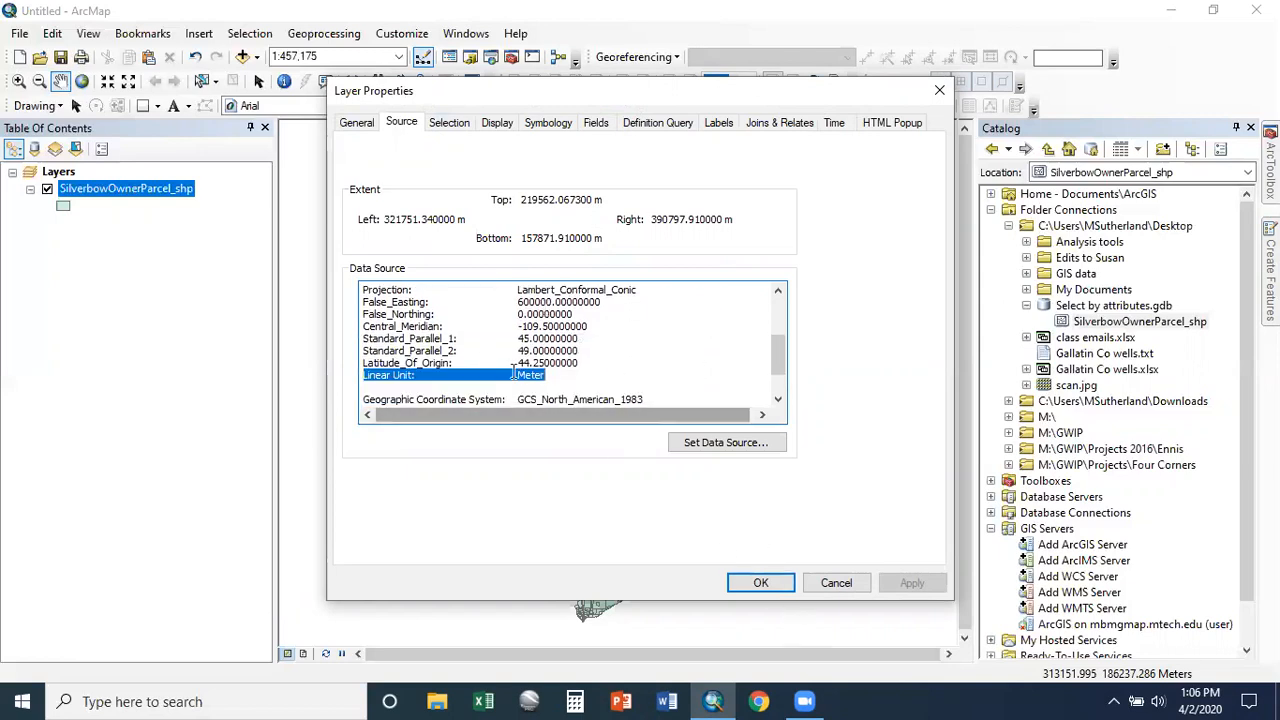
pyautogui.click(758, 582)
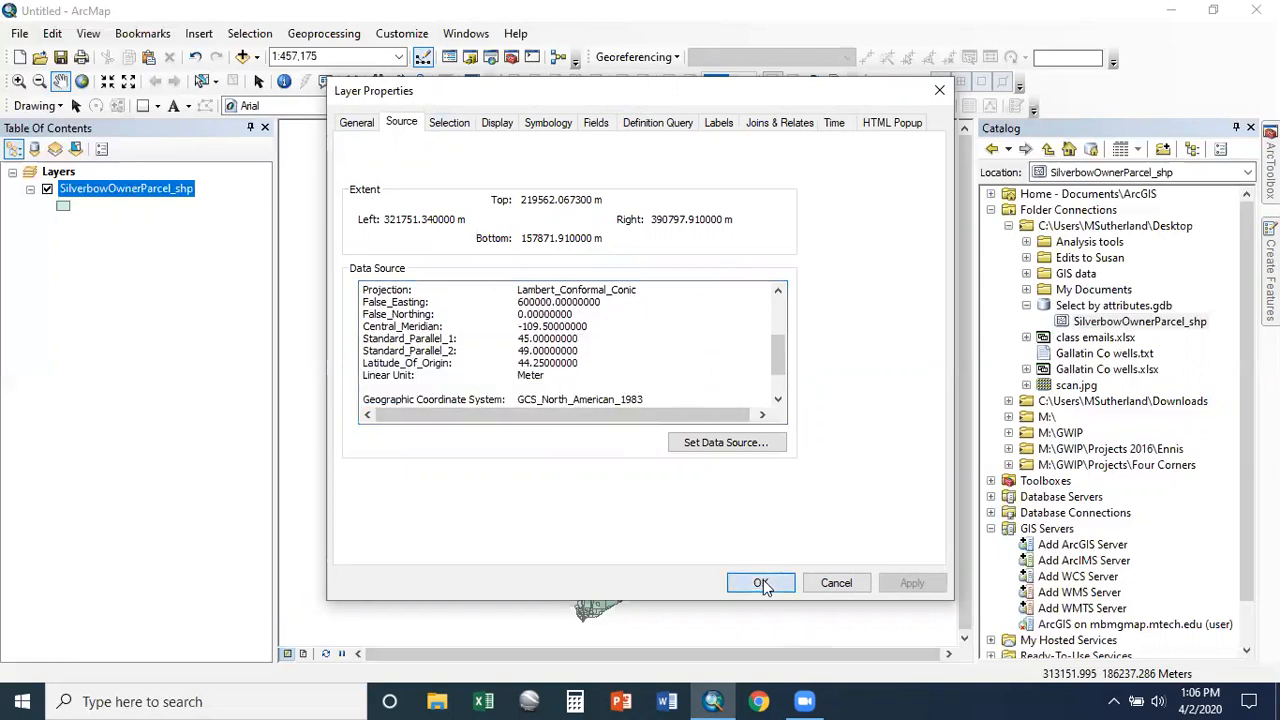
# Reopen the parcel layer's attribute table and view the Shape_Length and Shape_Area columns at its end
pyautogui.rightClick(157, 193)
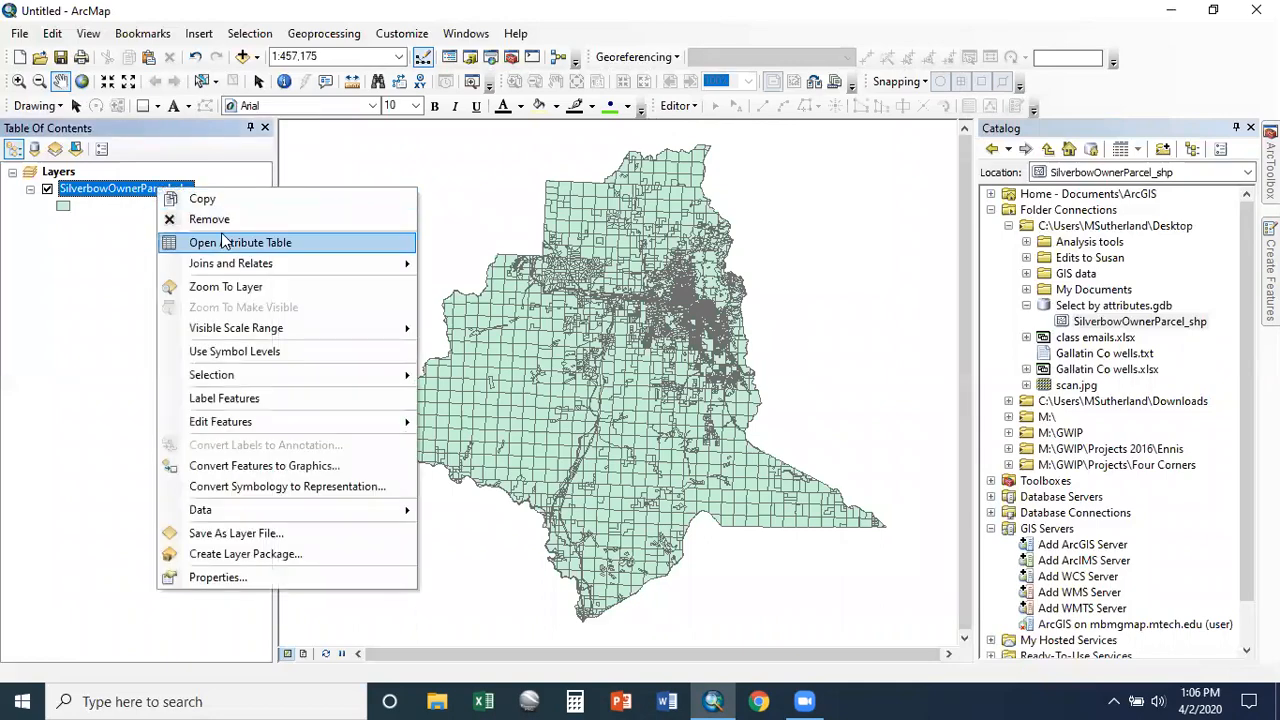
pyautogui.click(224, 244)
pyautogui.moveTo(377, 556); pyautogui.dragTo(1106, 199)
pyautogui.moveTo(378, 556)
pyautogui.mouseDown()
pyautogui.moveTo(491, 567)
pyautogui.moveTo(1204, 540)
pyautogui.mouseUp()
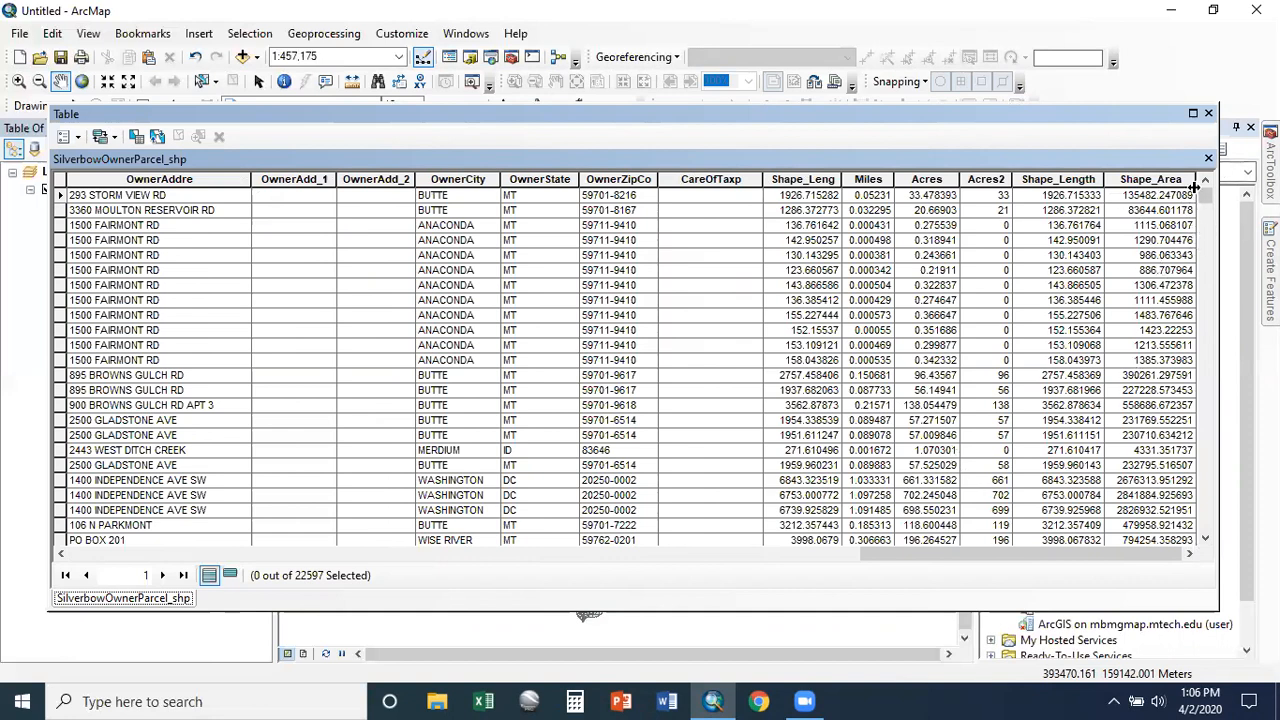
# Add a Double field named Sq.Miles to the parcel table and accept its automatic renaming to Sq_Miles
pyautogui.click(79, 137)
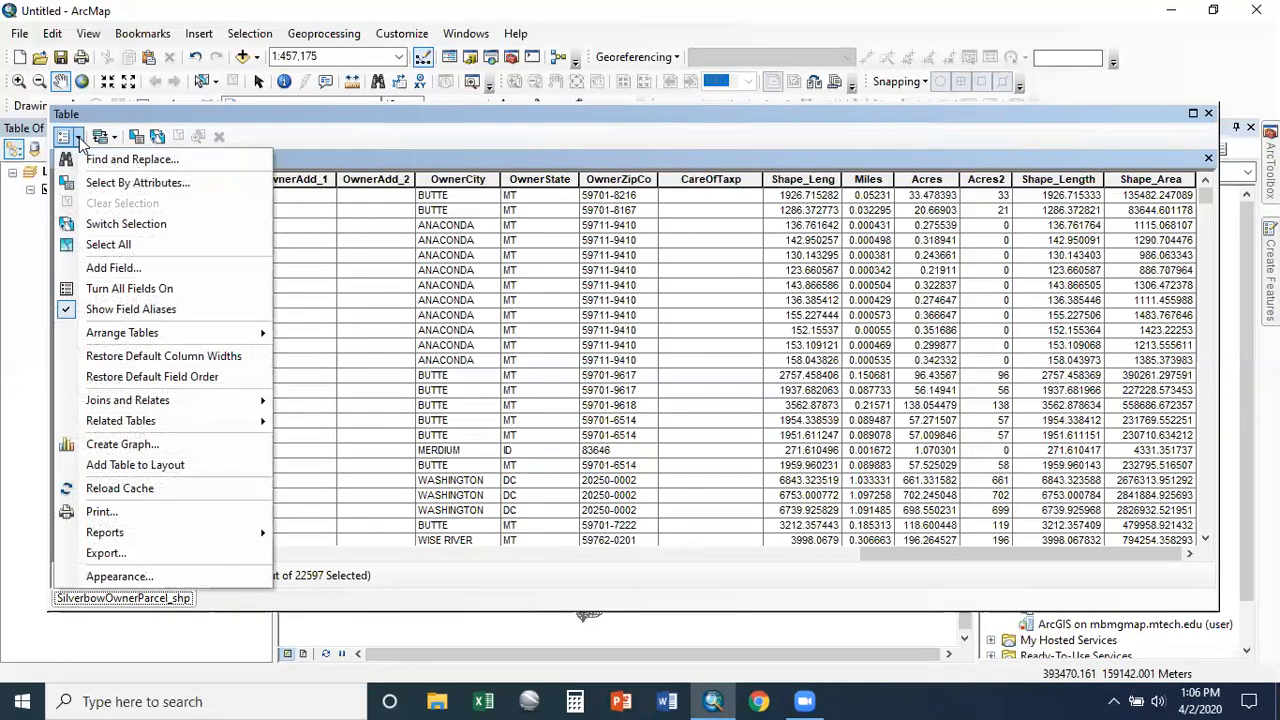
pyautogui.click(113, 268)
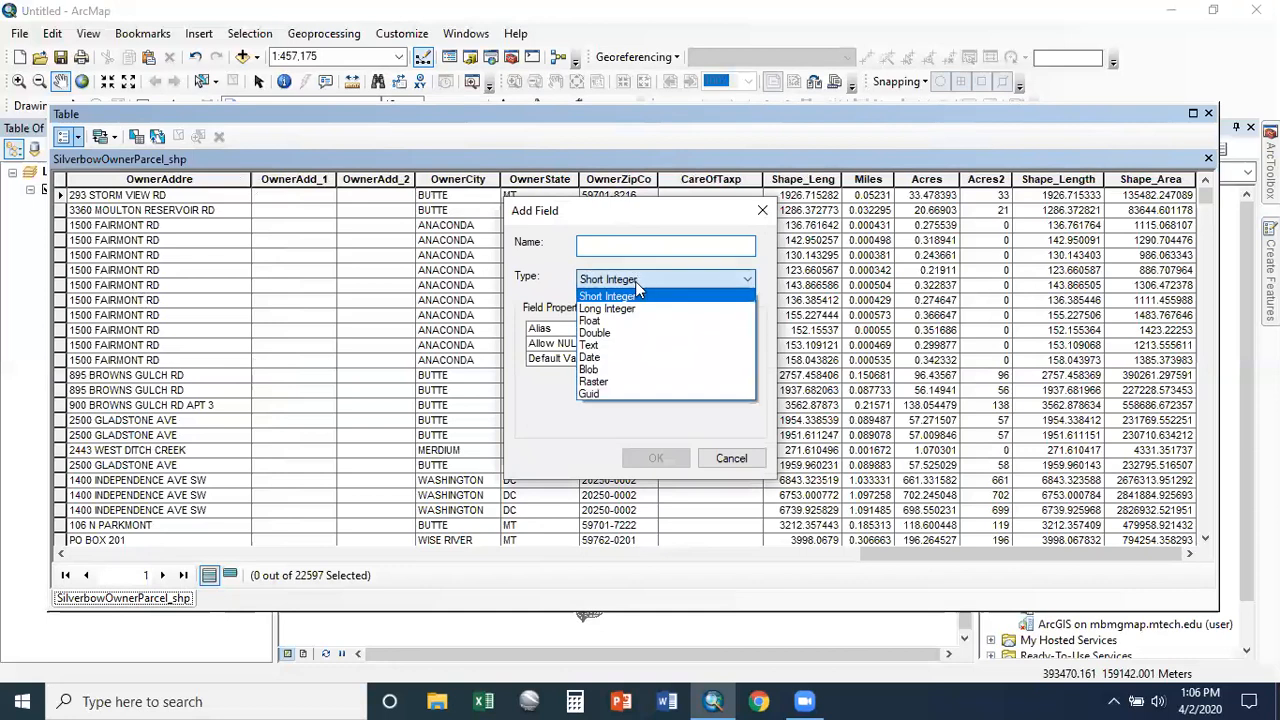
pyautogui.click(620, 333)
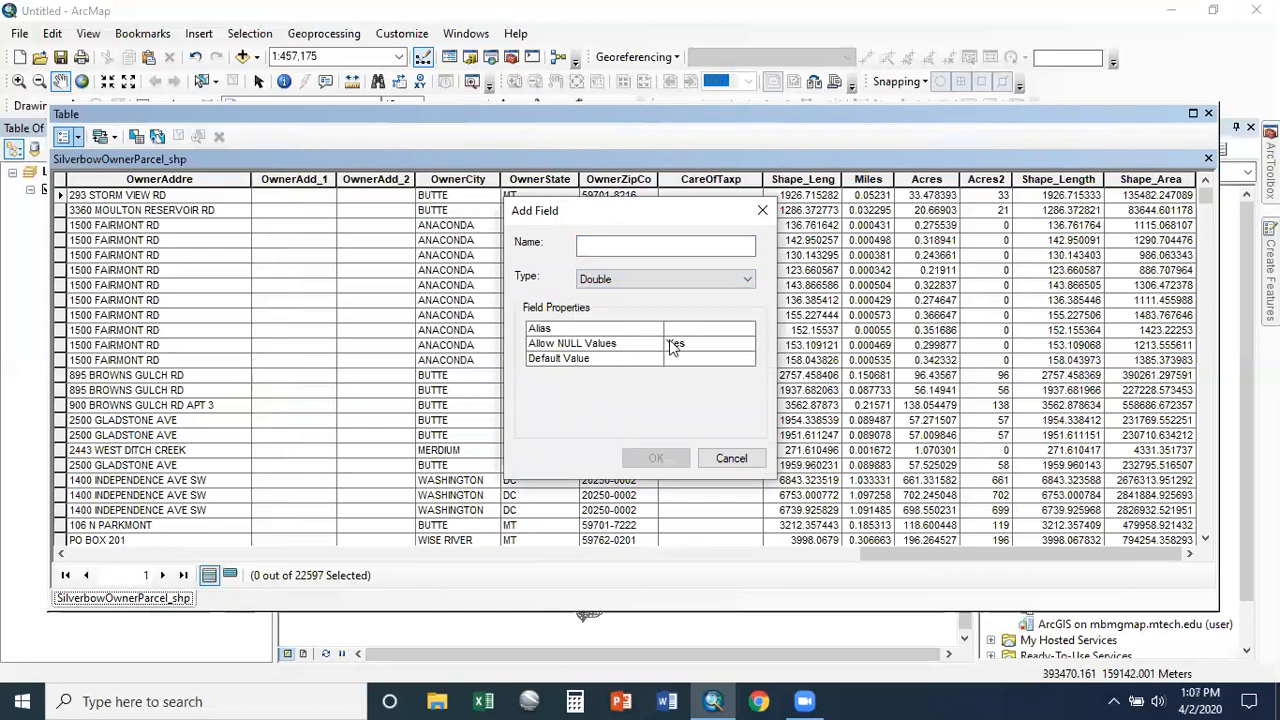
pyautogui.click(624, 242)
pyautogui.write('Sq.Miles')
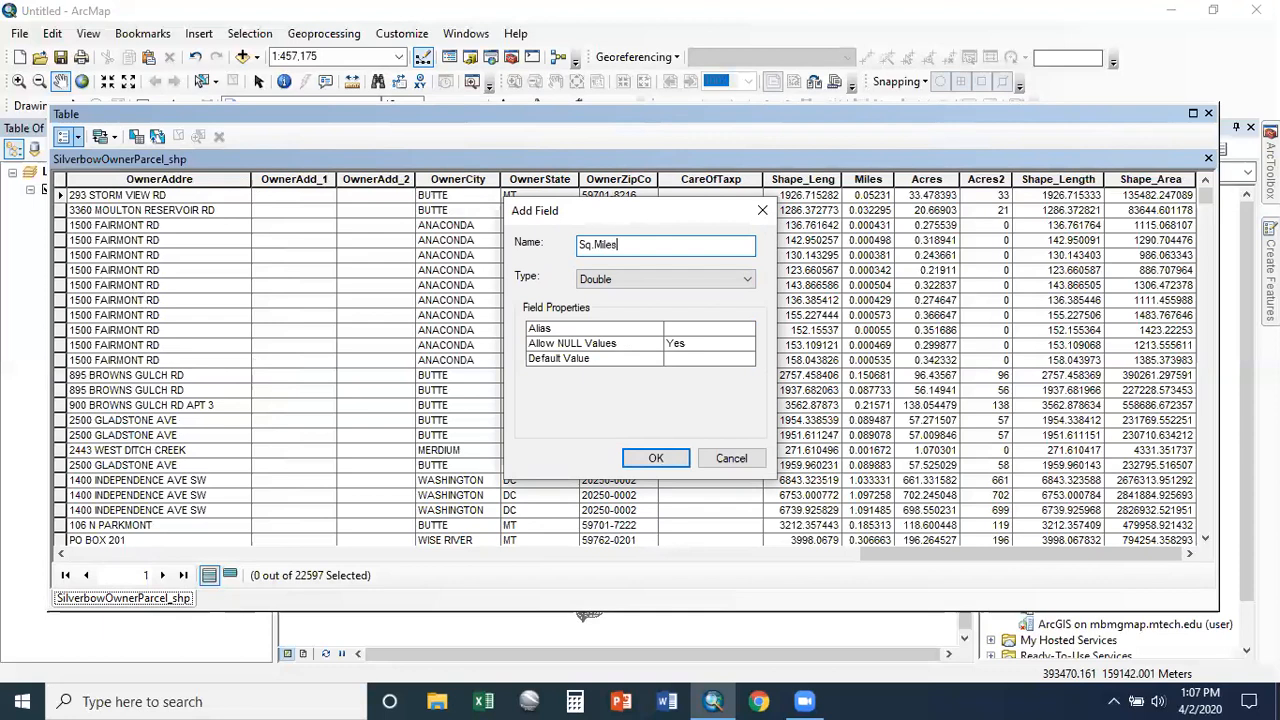
pyautogui.click(656, 458)
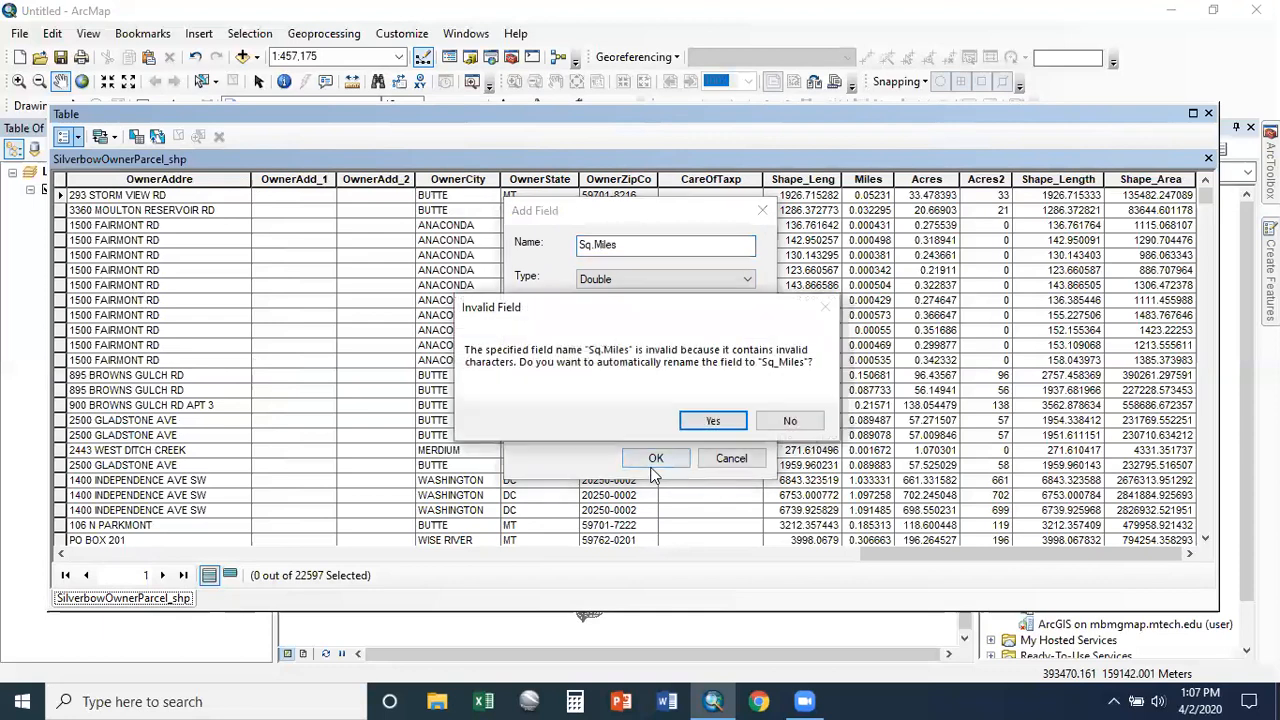
pyautogui.click(713, 420)
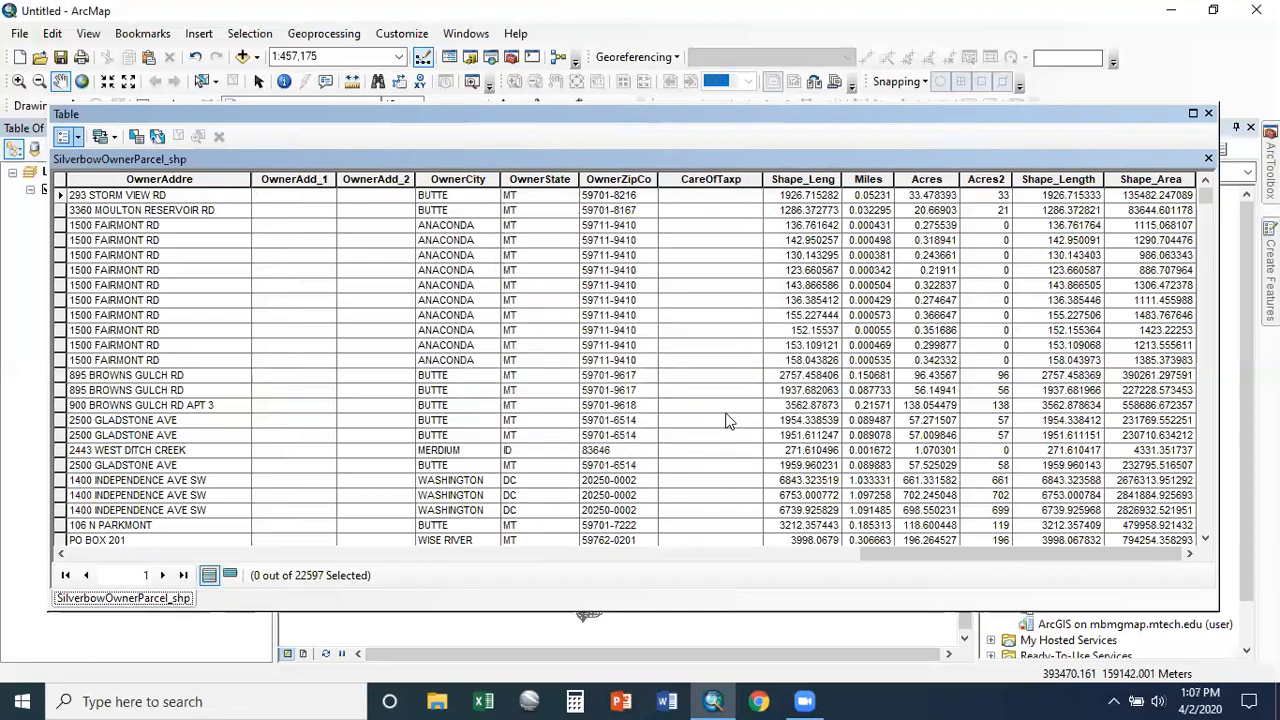
pyautogui.moveTo(1010, 548); pyautogui.dragTo(1035, 550)
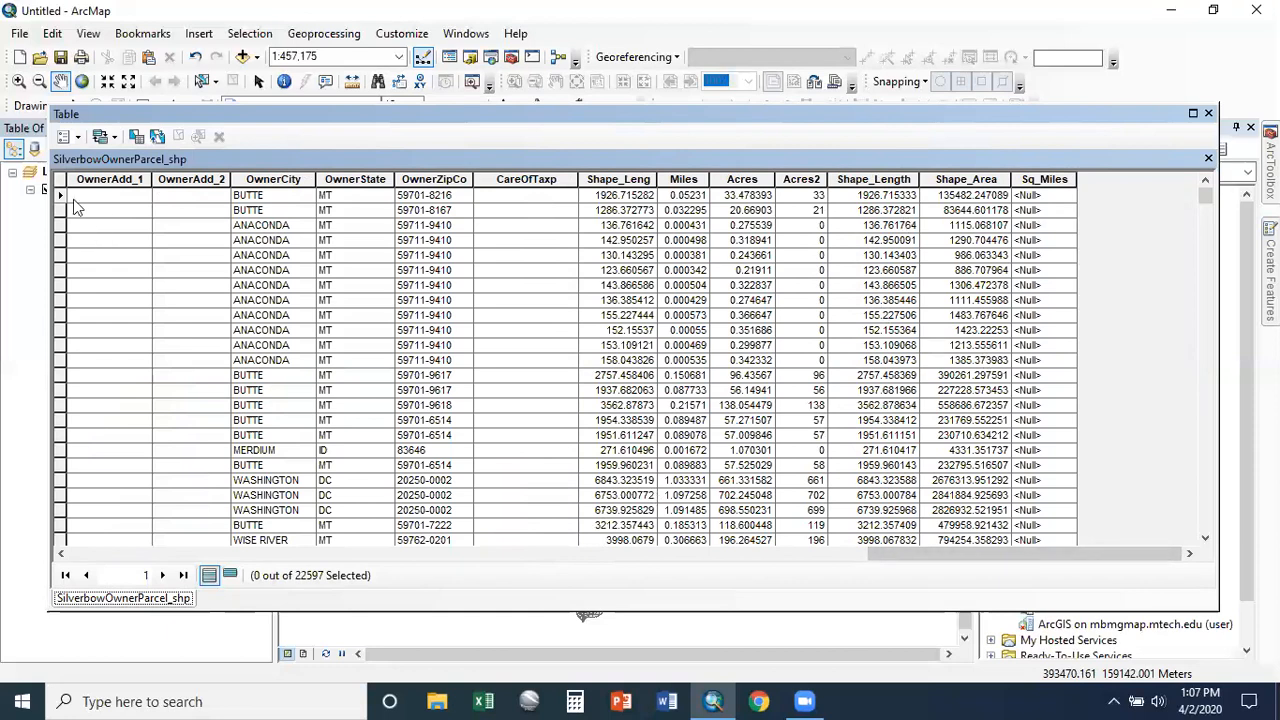
# Select the first 23 parcel records and bring up the commands available for the Sq_Miles column
pyautogui.moveTo(60, 200); pyautogui.dragTo(62, 525)
pyautogui.scroll(-2, 1015, 243)
pyautogui.scroll(2, 1015, 243)
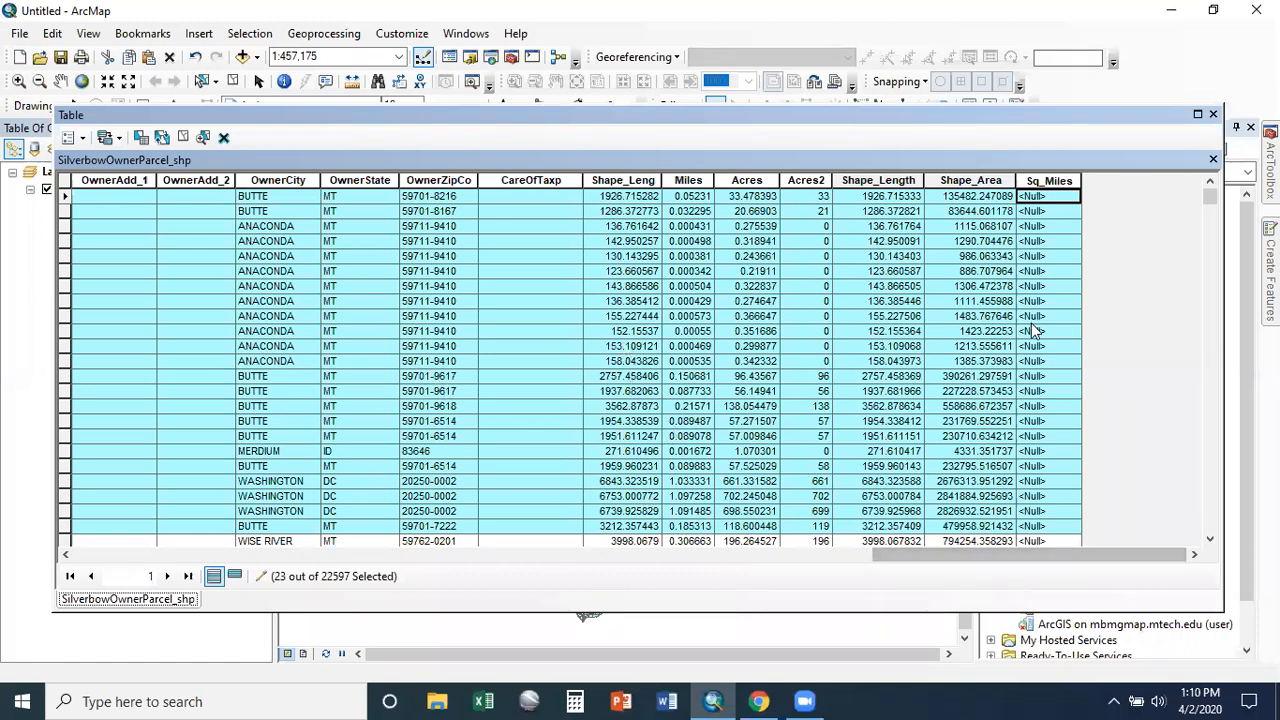
pyautogui.click(1040, 180)
pyautogui.rightClick(1040, 182)
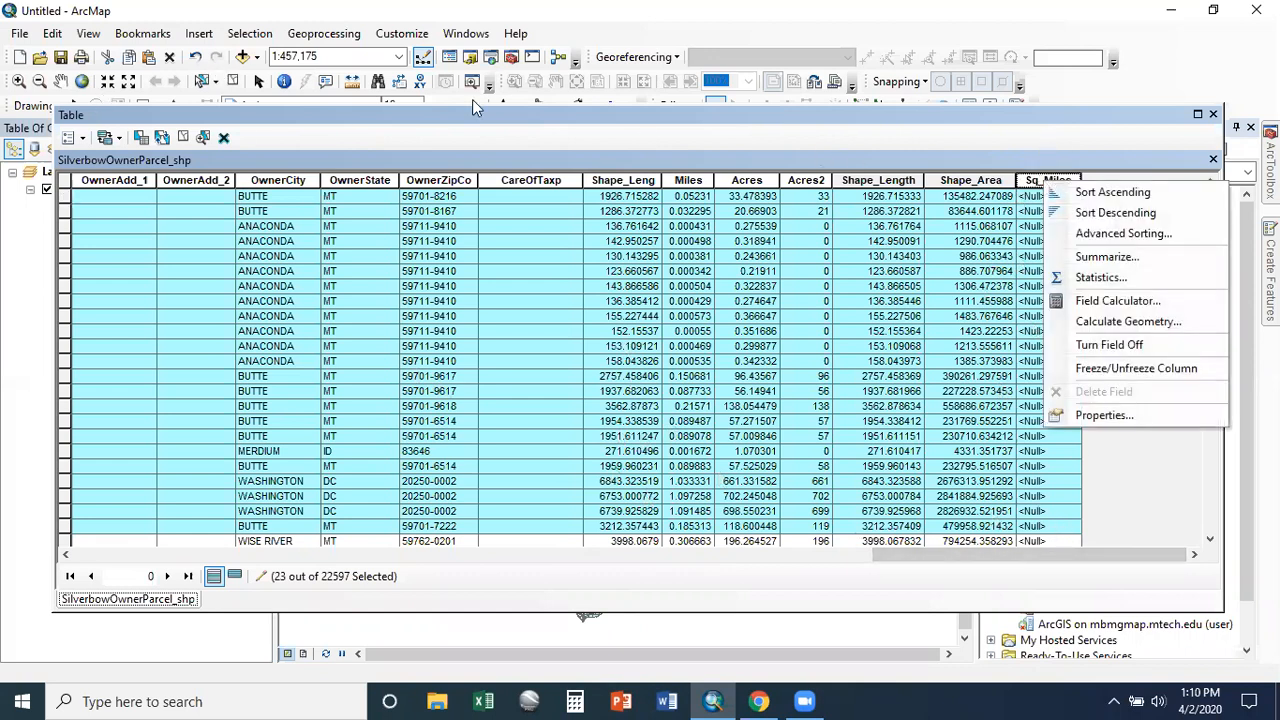
# Stop the edit session and save the edits
pyautogui.moveTo(849, 114); pyautogui.dragTo(855, 147)
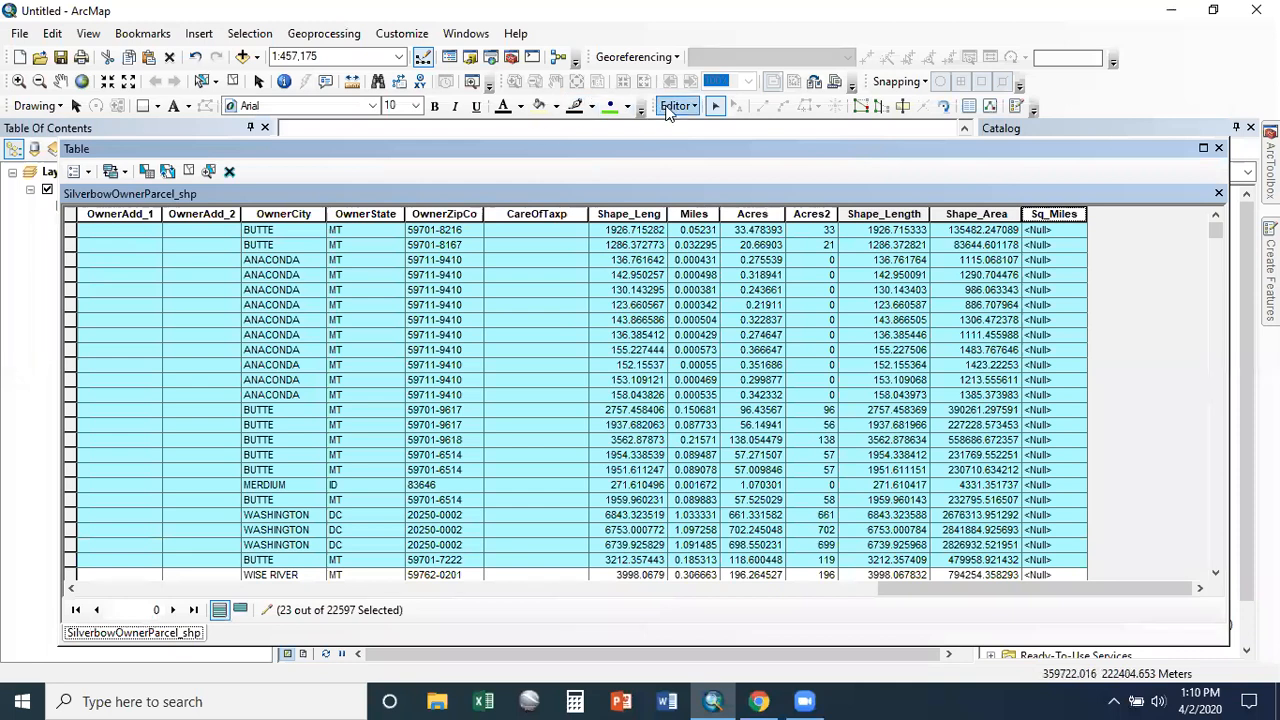
pyautogui.click(669, 107)
pyautogui.click(718, 147)
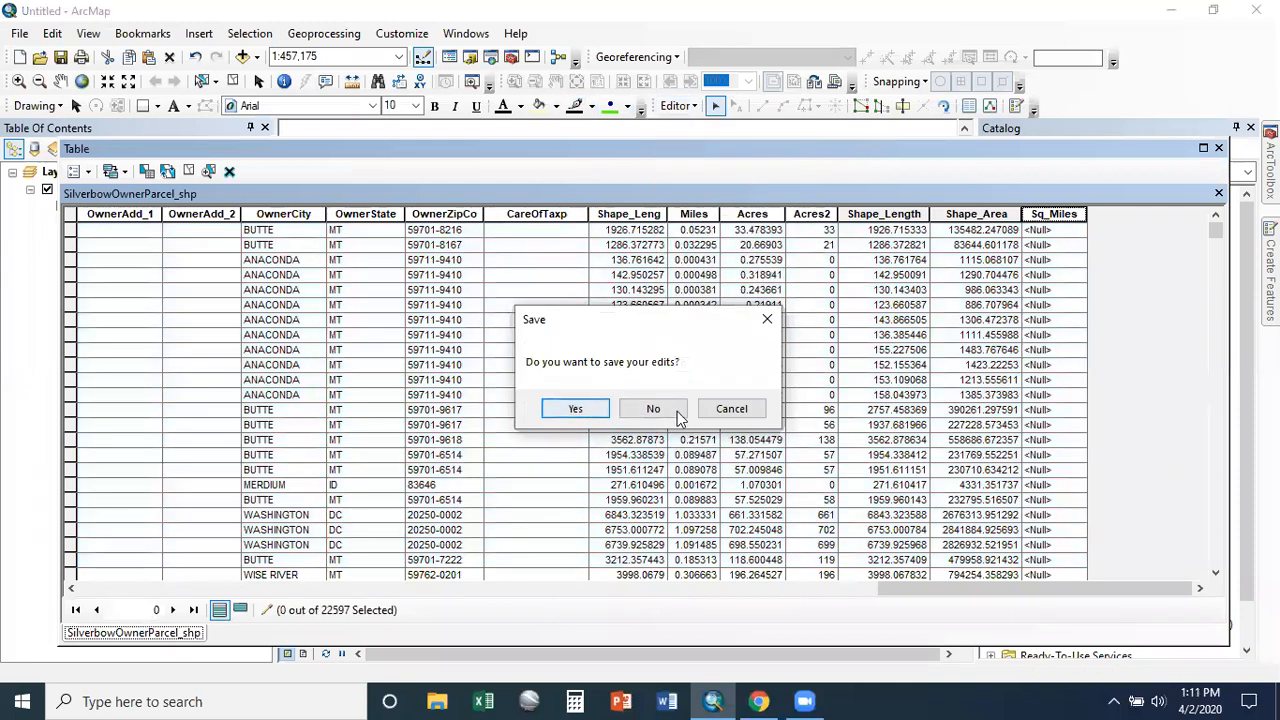
pyautogui.click(575, 409)
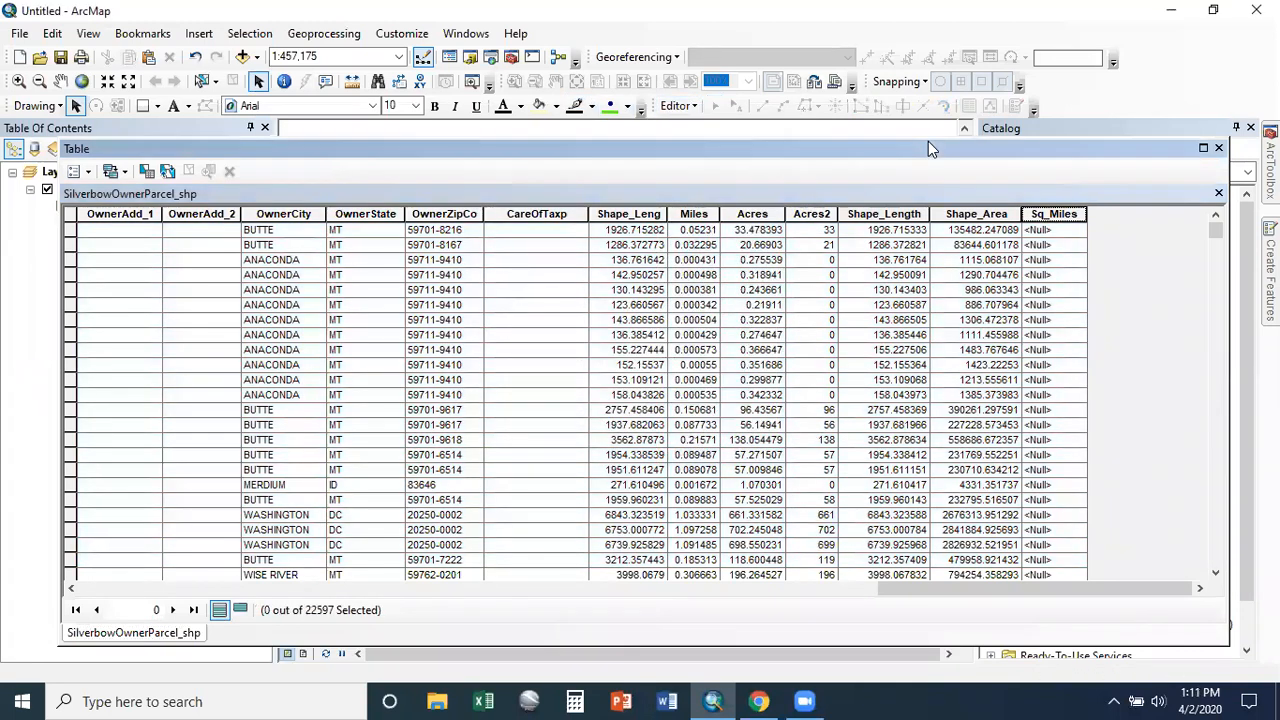
# Select the first 23 records of the parcel table outside the edit session
pyautogui.moveTo(928, 141); pyautogui.dragTo(935, 105)
pyautogui.rightClick(1066, 158)
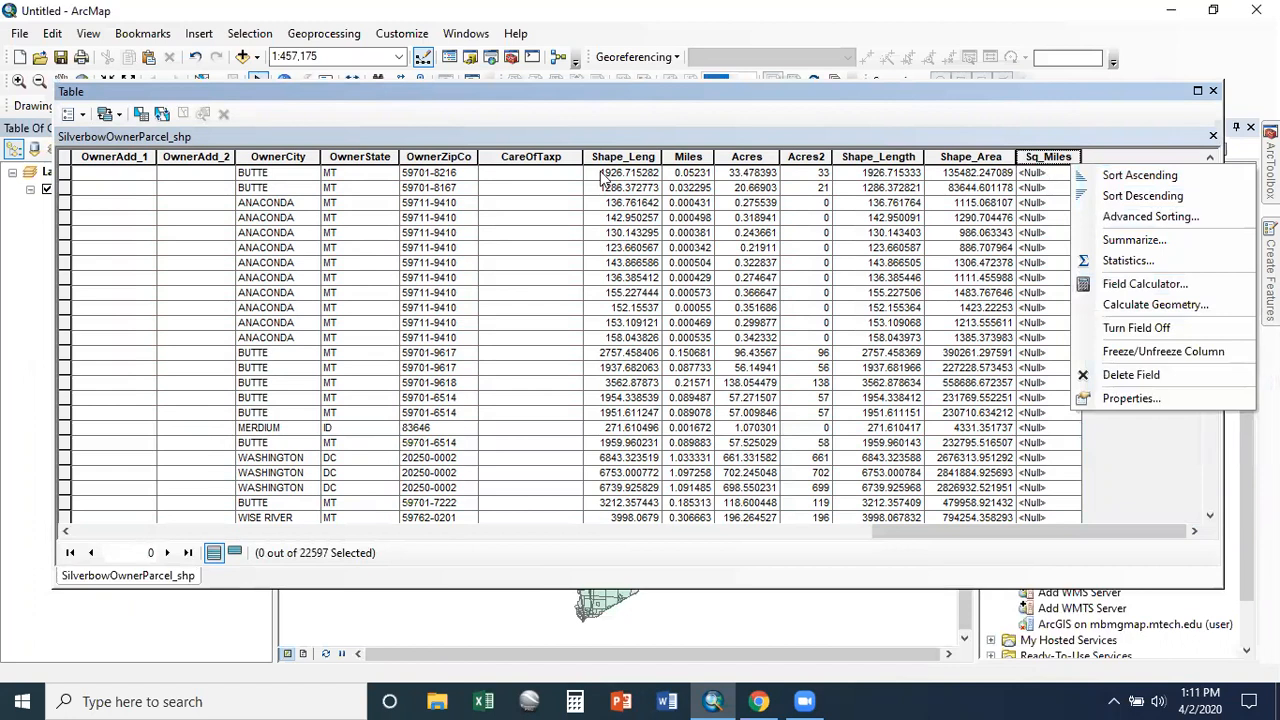
pyautogui.moveTo(65, 173); pyautogui.dragTo(70, 505)
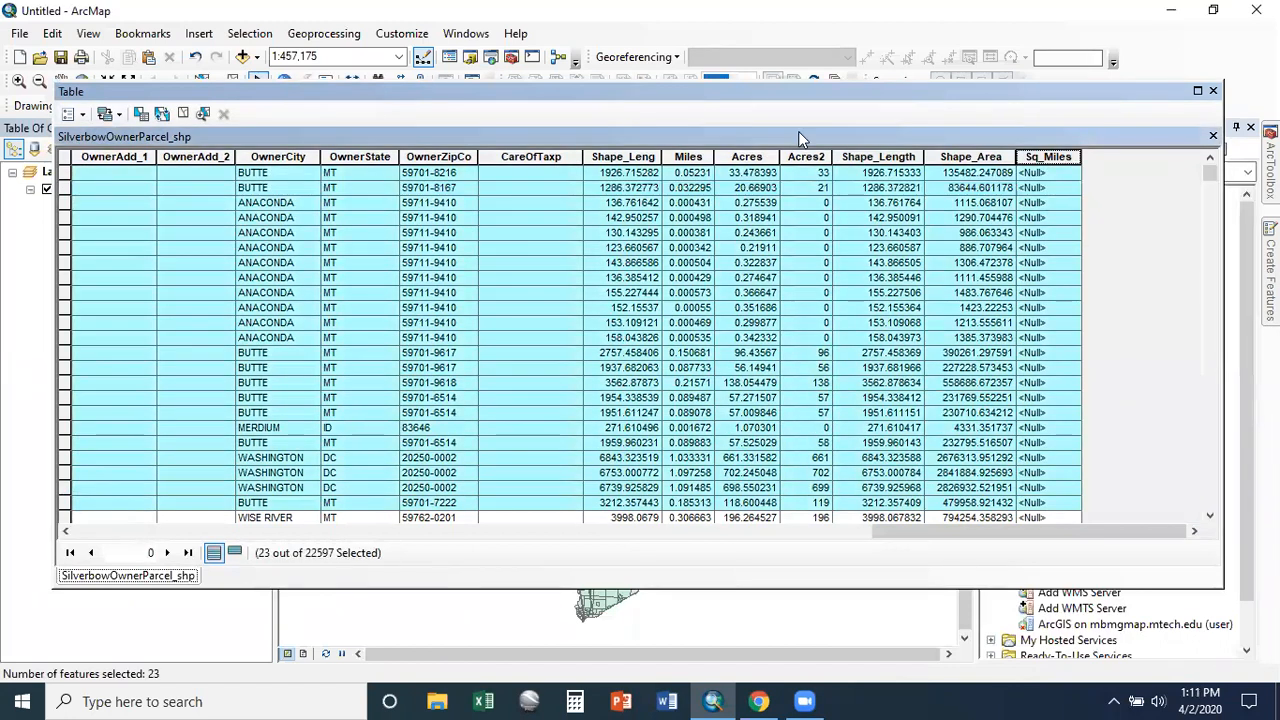
pyautogui.rightClick(1060, 160)
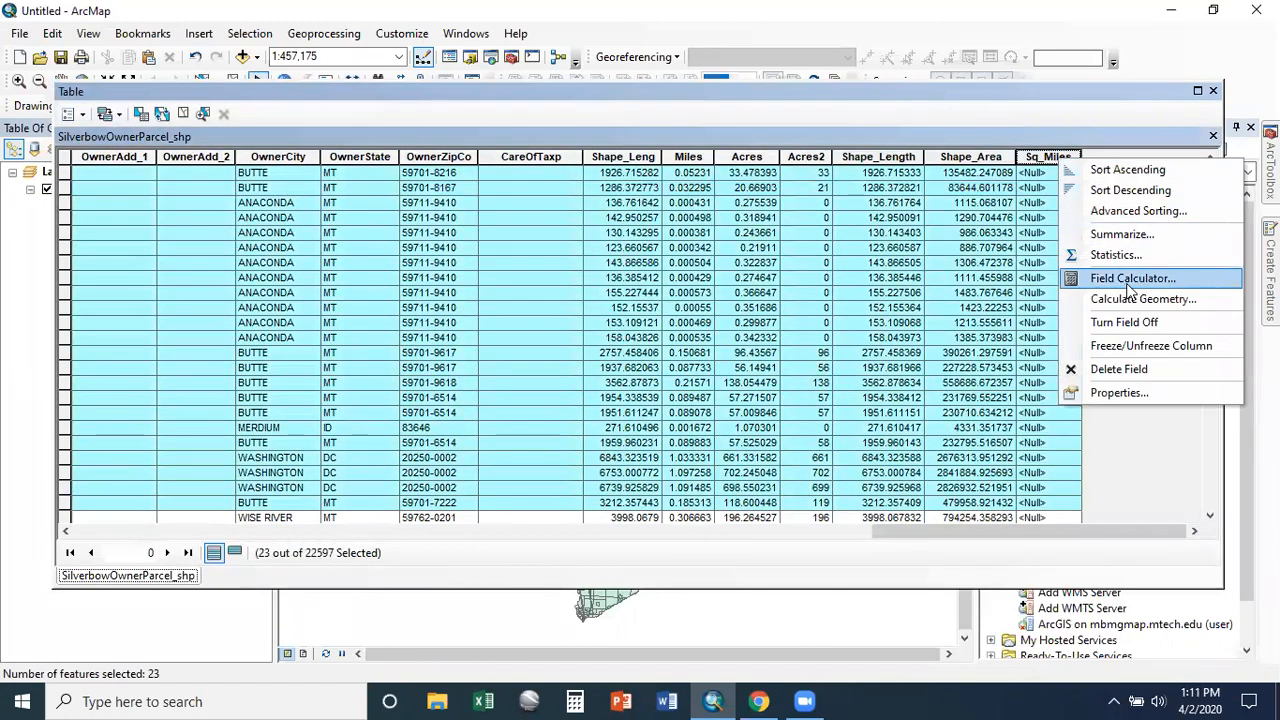
pyautogui.click(1141, 280)
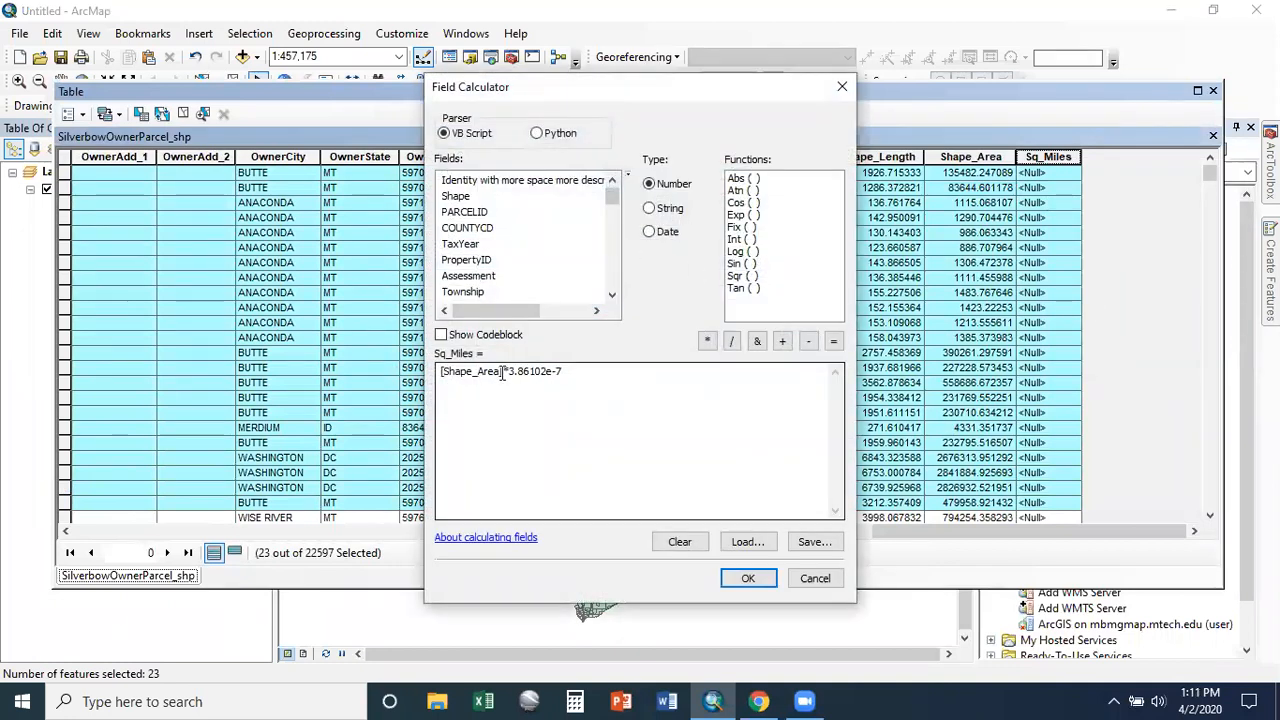
pyautogui.moveTo(503, 371); pyautogui.dragTo(488, 371)
pyautogui.moveTo(591, 374); pyautogui.dragTo(354, 358)
pyautogui.write('<Null>')
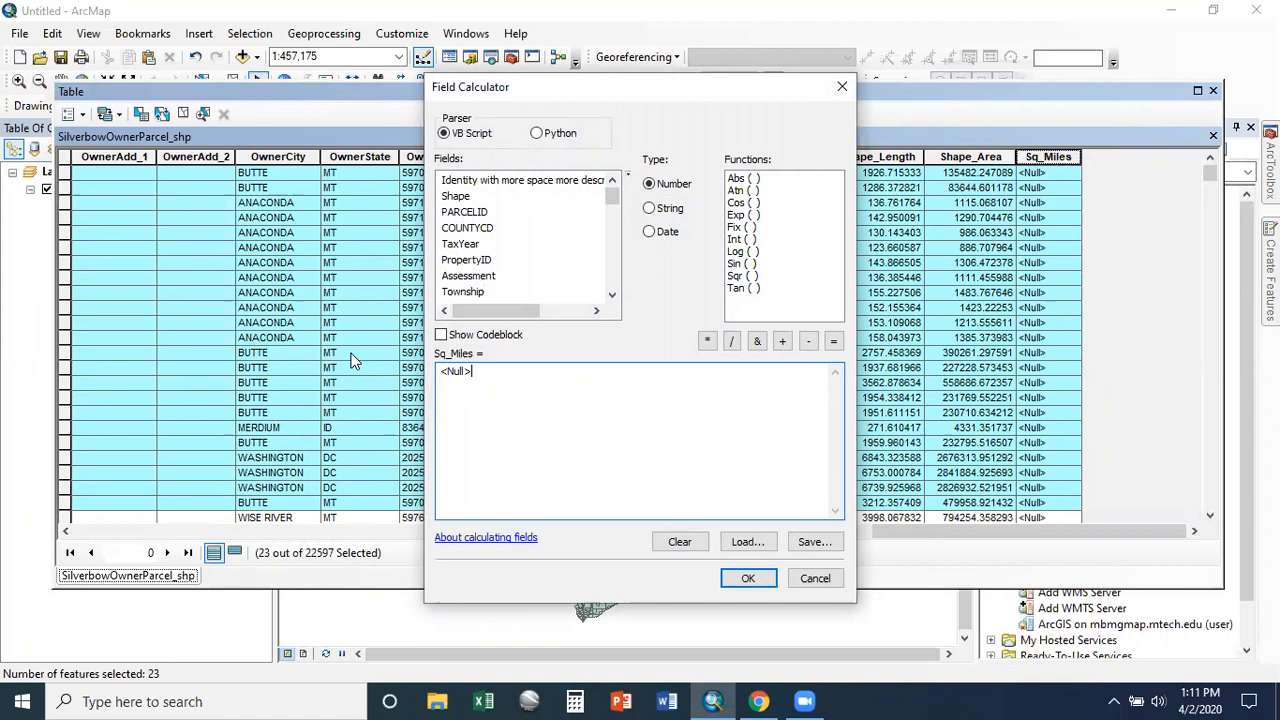
pyautogui.moveTo(524, 366); pyautogui.dragTo(502, 384)
pyautogui.click(819, 587)
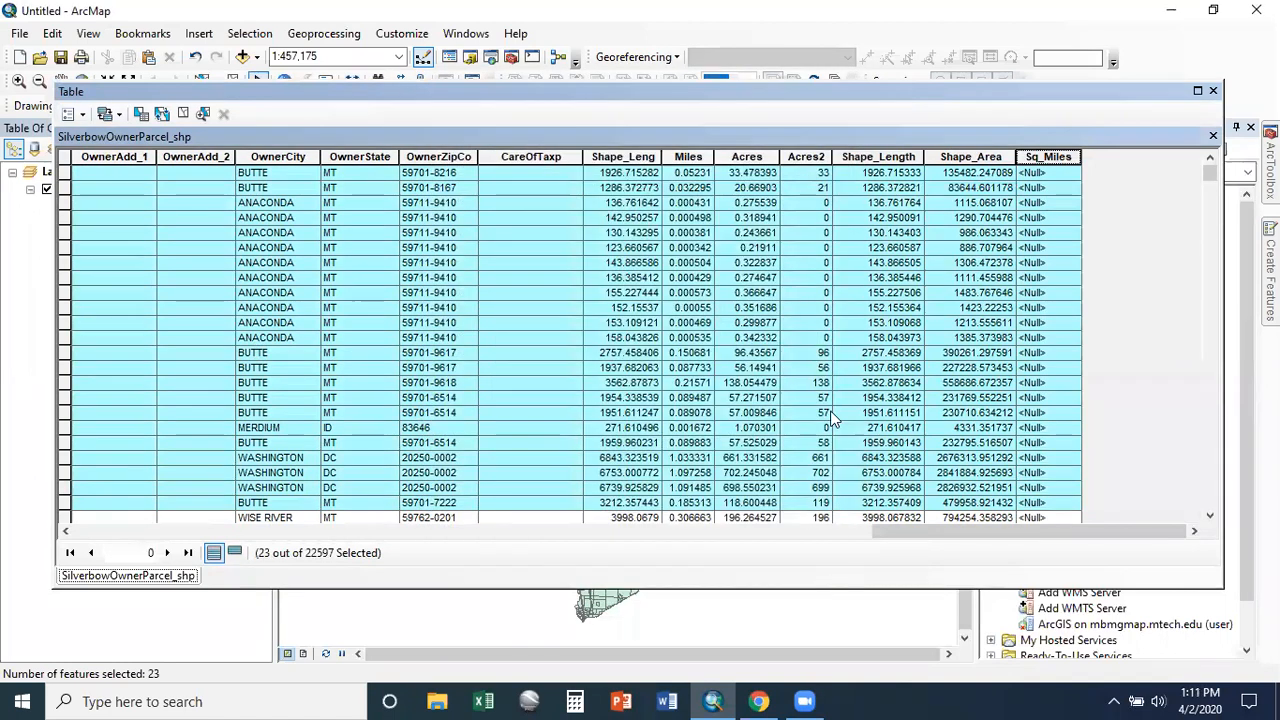
# Check the square meters to square miles factor in Chrome, return to ArcMap and empty the Sq_Miles expression in the Field Calculator
pyautogui.click(760, 701)
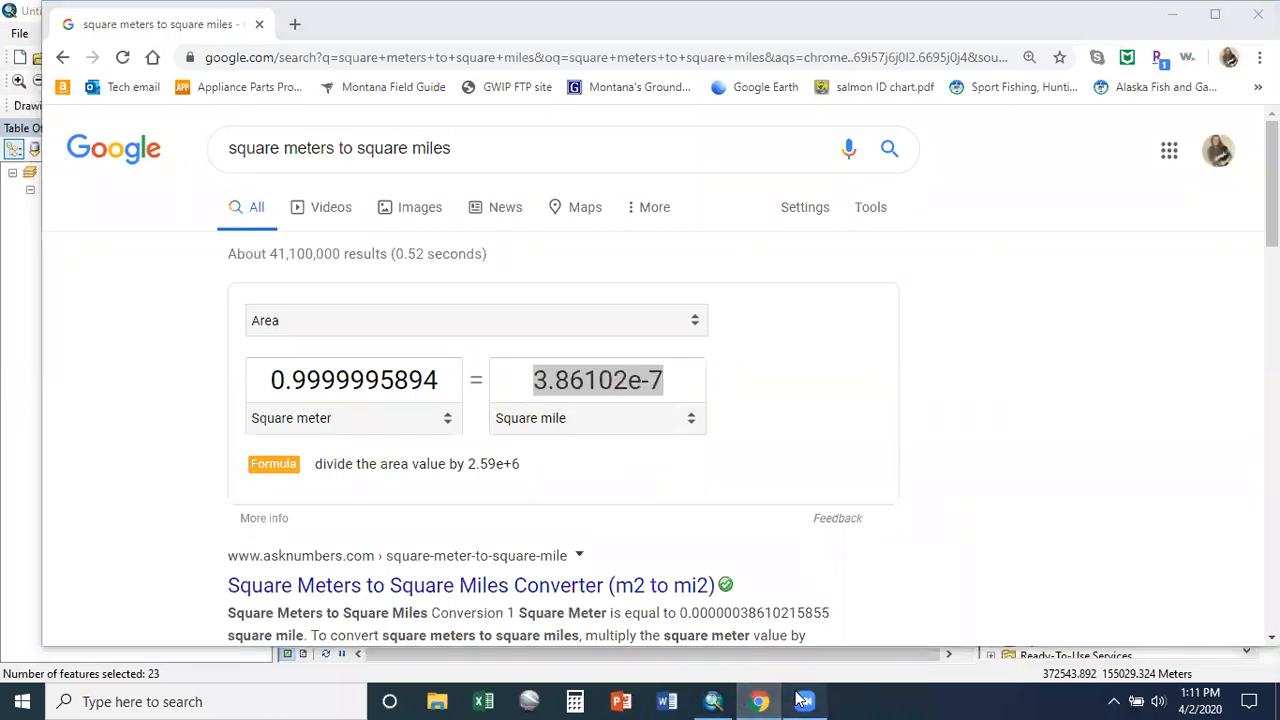
pyautogui.click(712, 701)
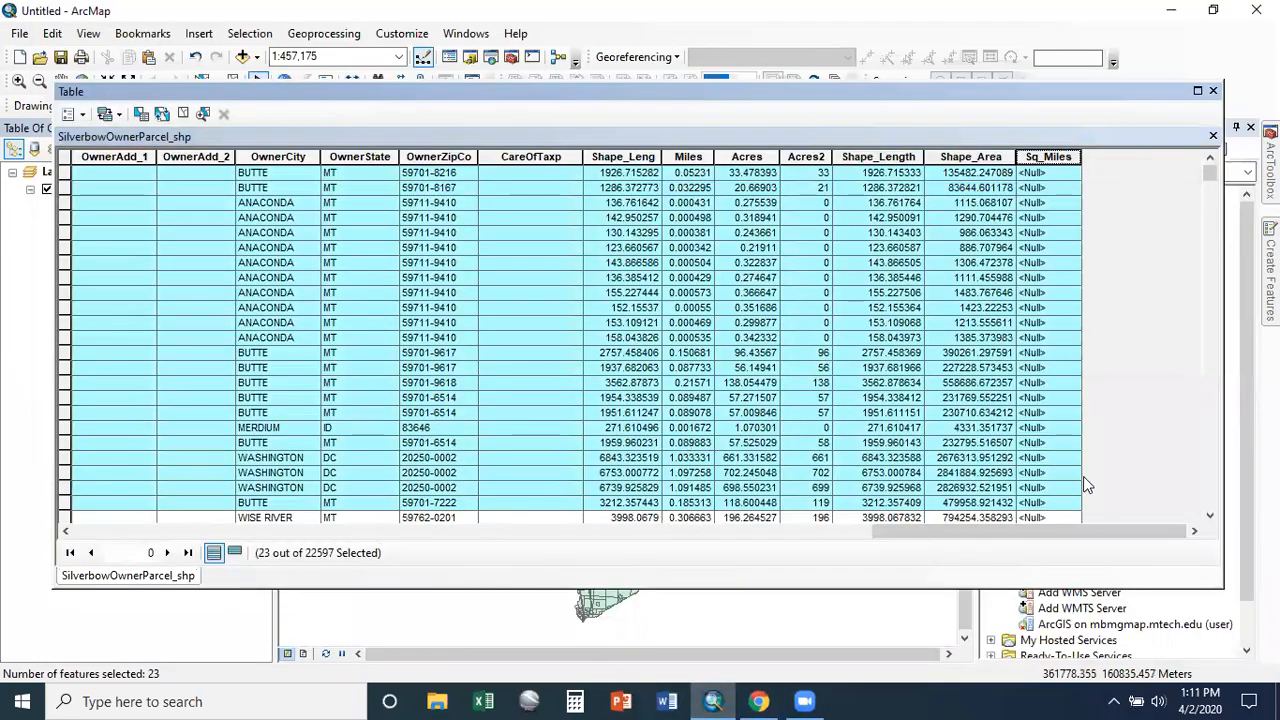
pyautogui.rightClick(1068, 162)
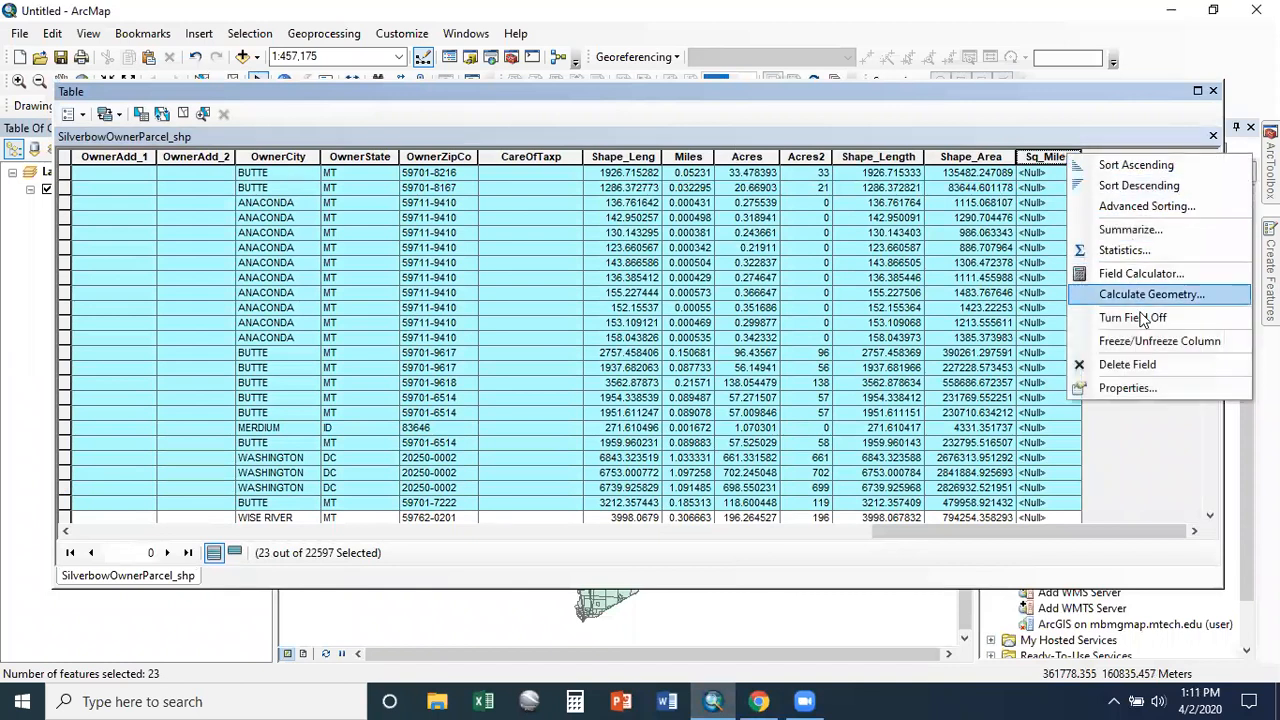
pyautogui.click(1145, 268)
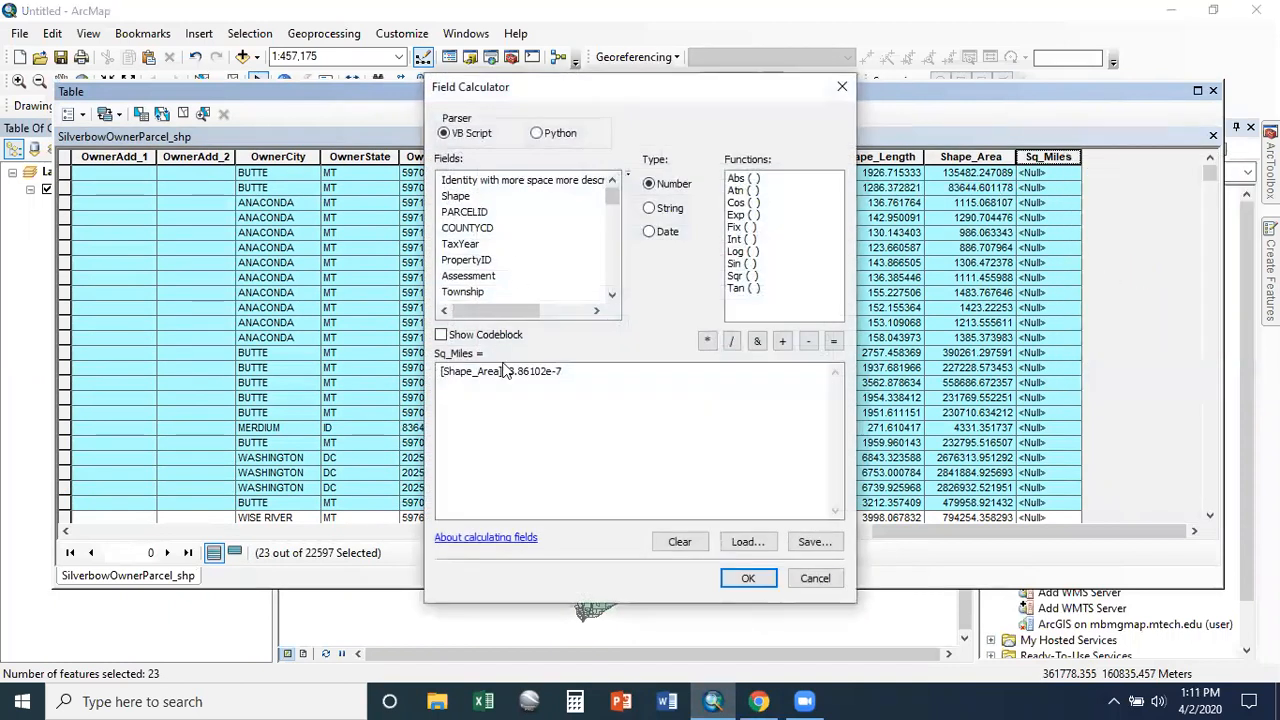
pyautogui.moveTo(585, 380); pyautogui.dragTo(415, 376)
pyautogui.press('BackSpace')
# Calculate Sq_Miles for the selected records with the expression [Shape_Area]*3.86102e-7
pyautogui.scroll(-6, 506, 248)
pyautogui.scroll(-5, 506, 241)
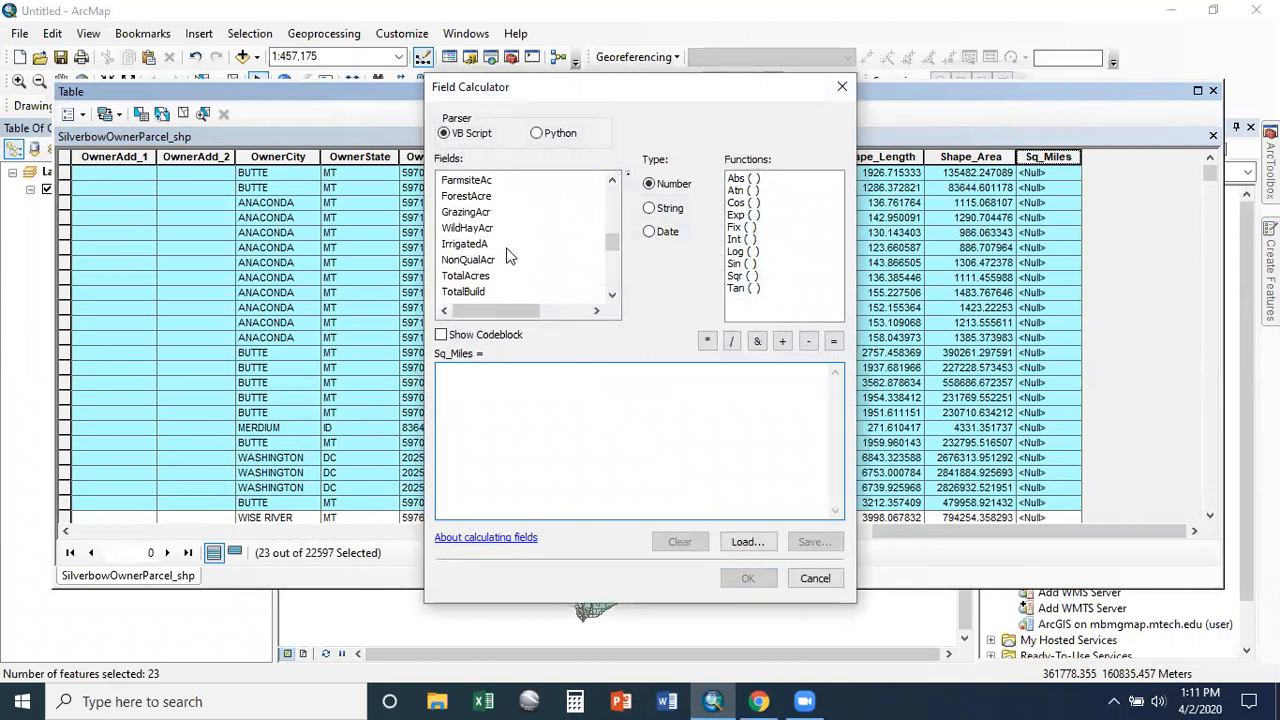
pyautogui.scroll(-1, 490, 240)
pyautogui.doubleClick(480, 276)
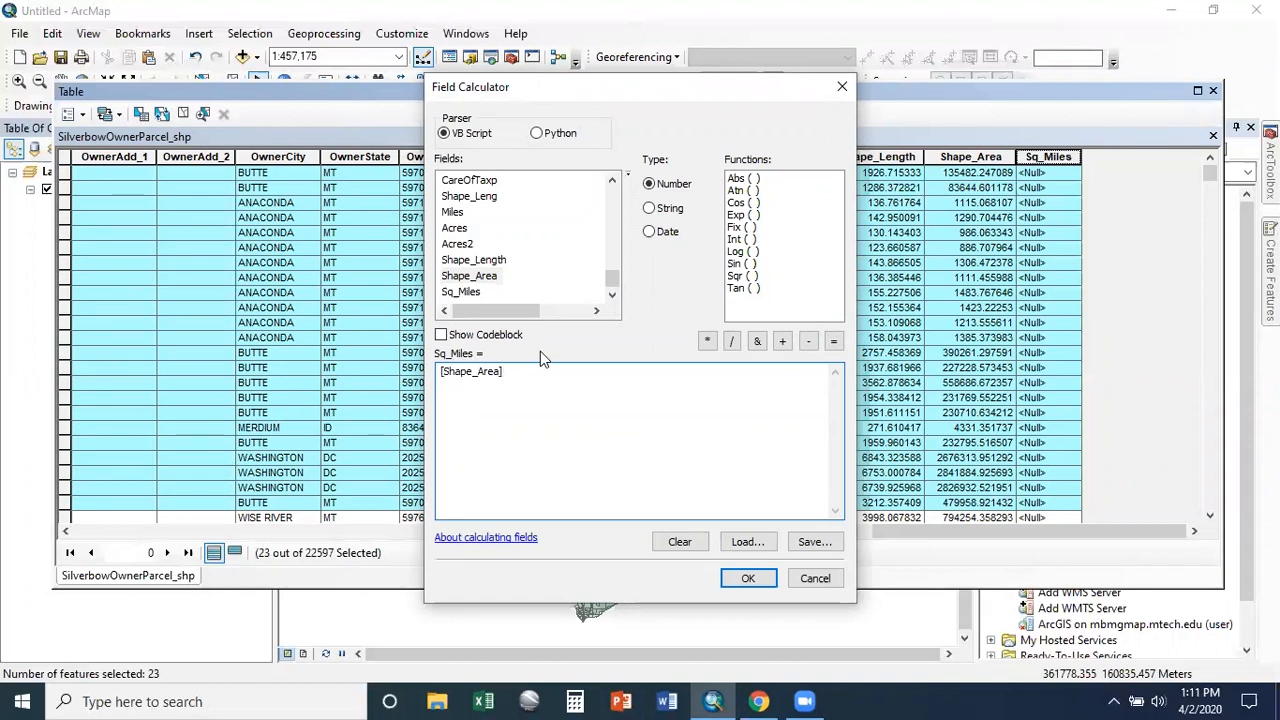
pyautogui.write('3.861022e-7')
pyautogui.click(761, 581)
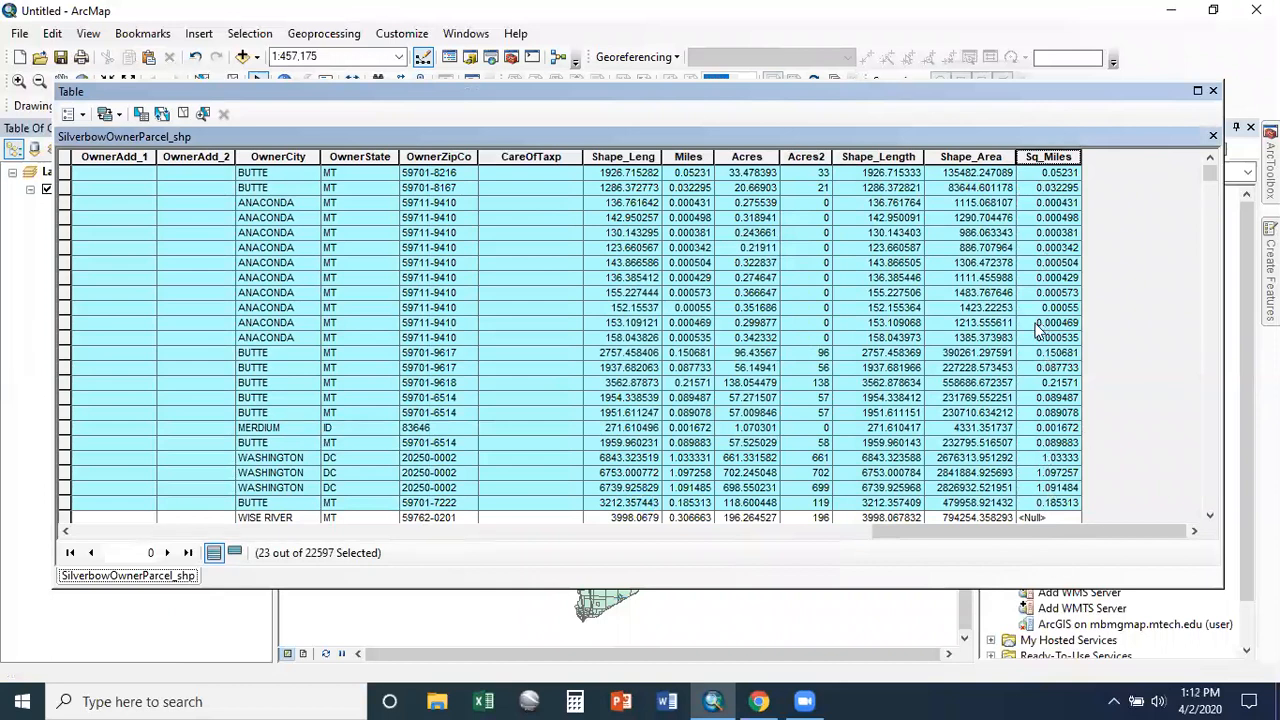
# Review the Sq_Miles values against the unselected records and reapply the same Field Calculator expression to the selection
pyautogui.scroll(-2, 1050, 420)
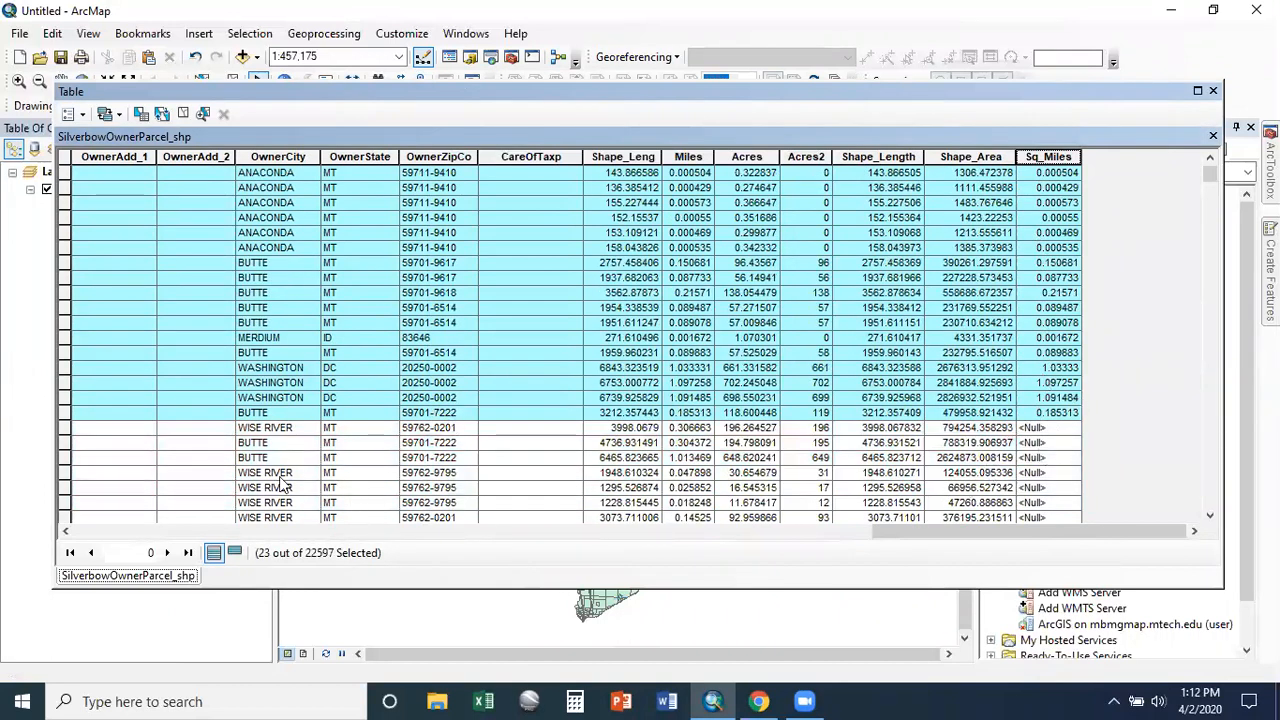
pyautogui.scroll(2, 757, 347)
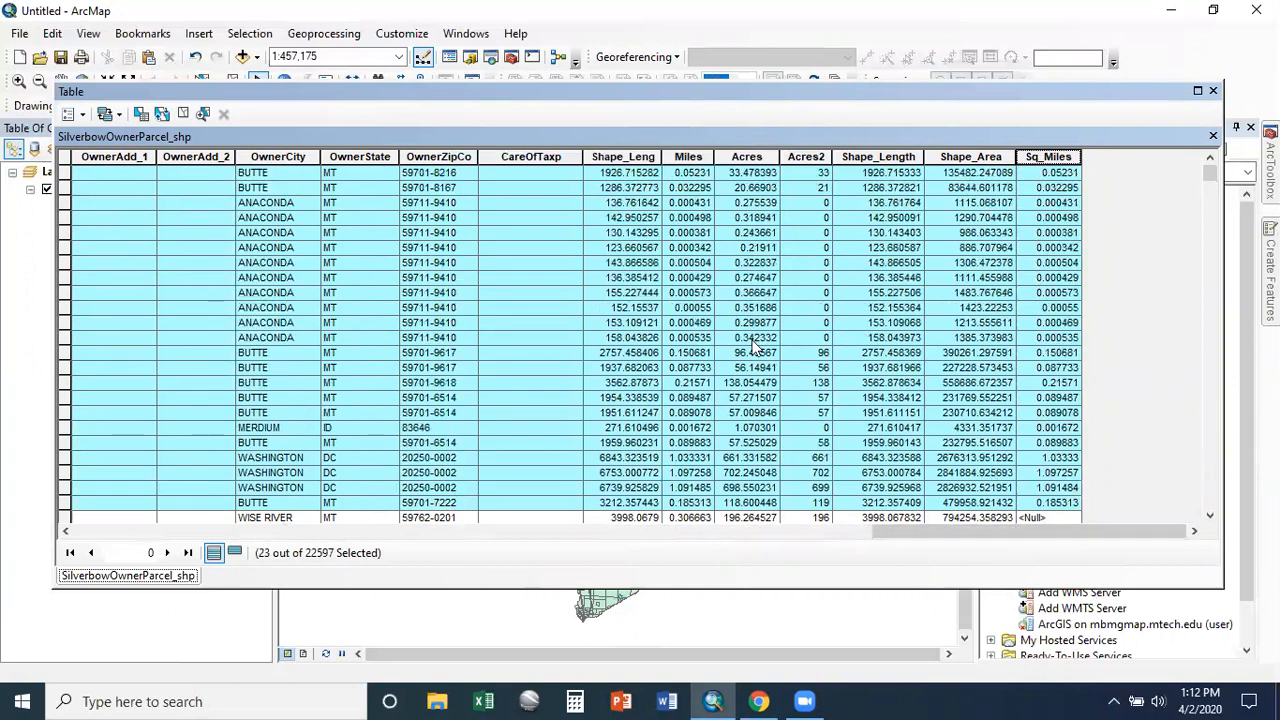
pyautogui.rightClick(1043, 156)
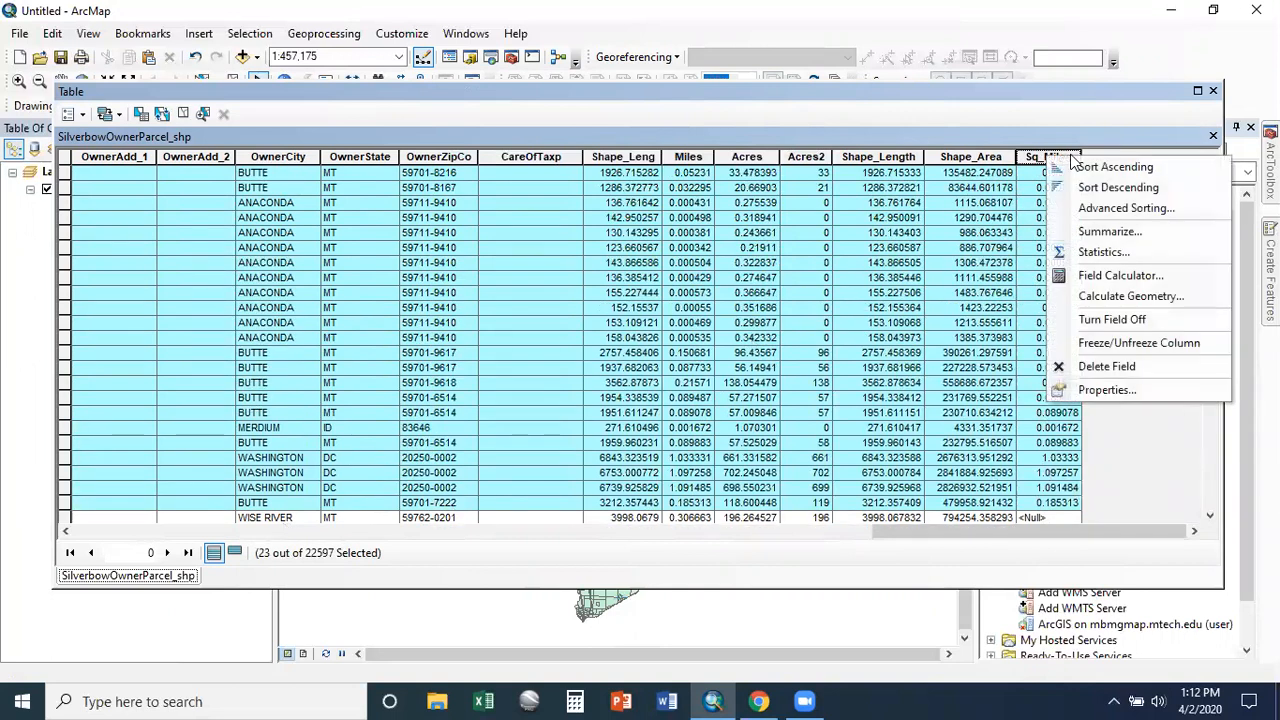
pyautogui.click(1087, 282)
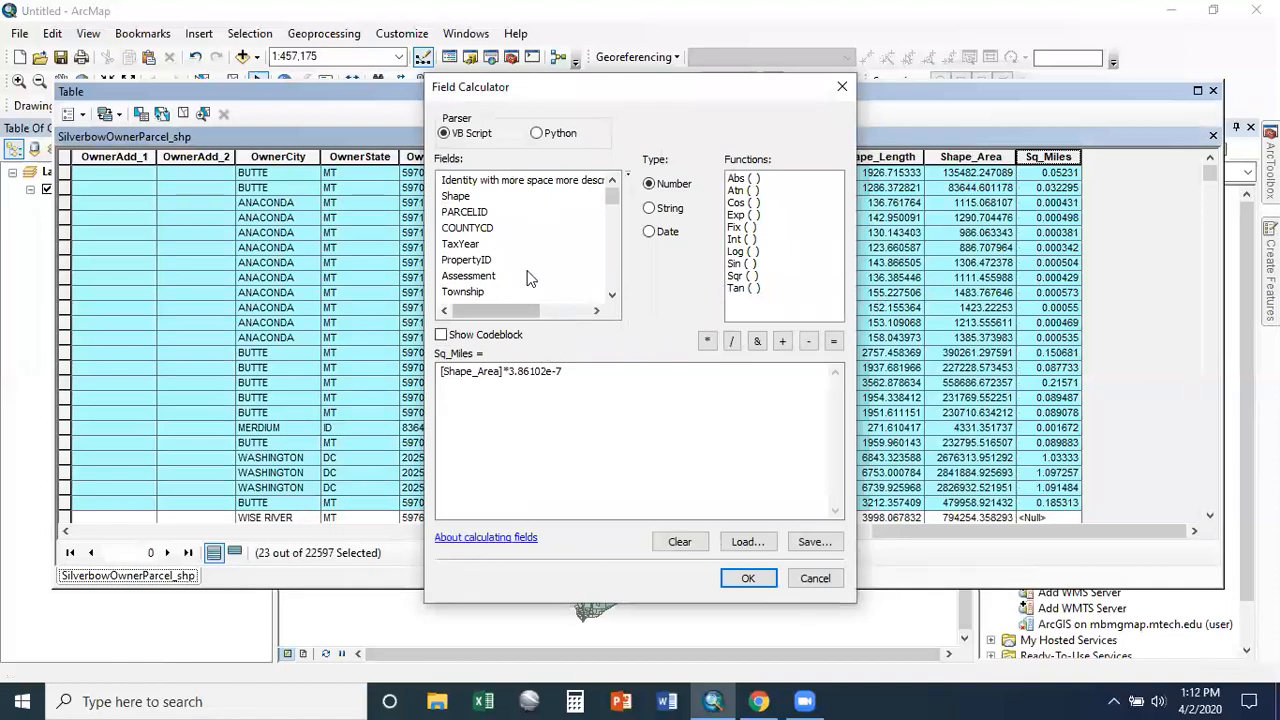
pyautogui.click(592, 370)
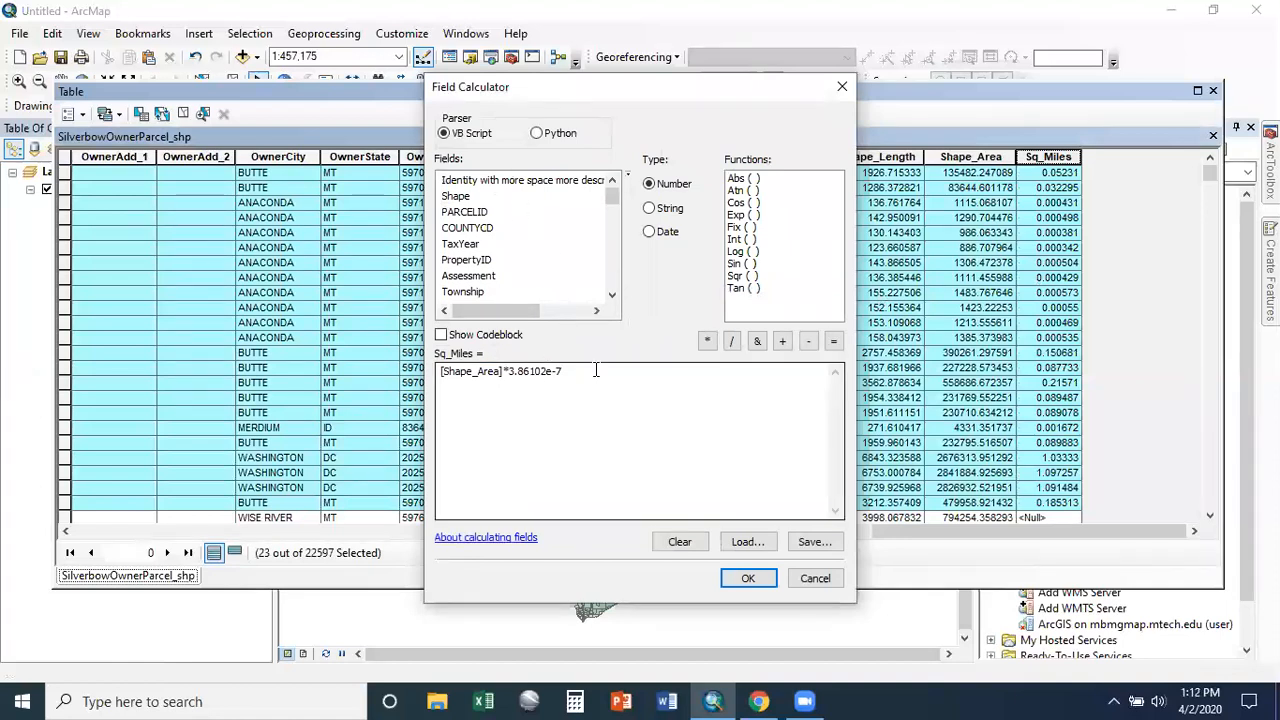
pyautogui.moveTo(592, 370); pyautogui.dragTo(444, 388)
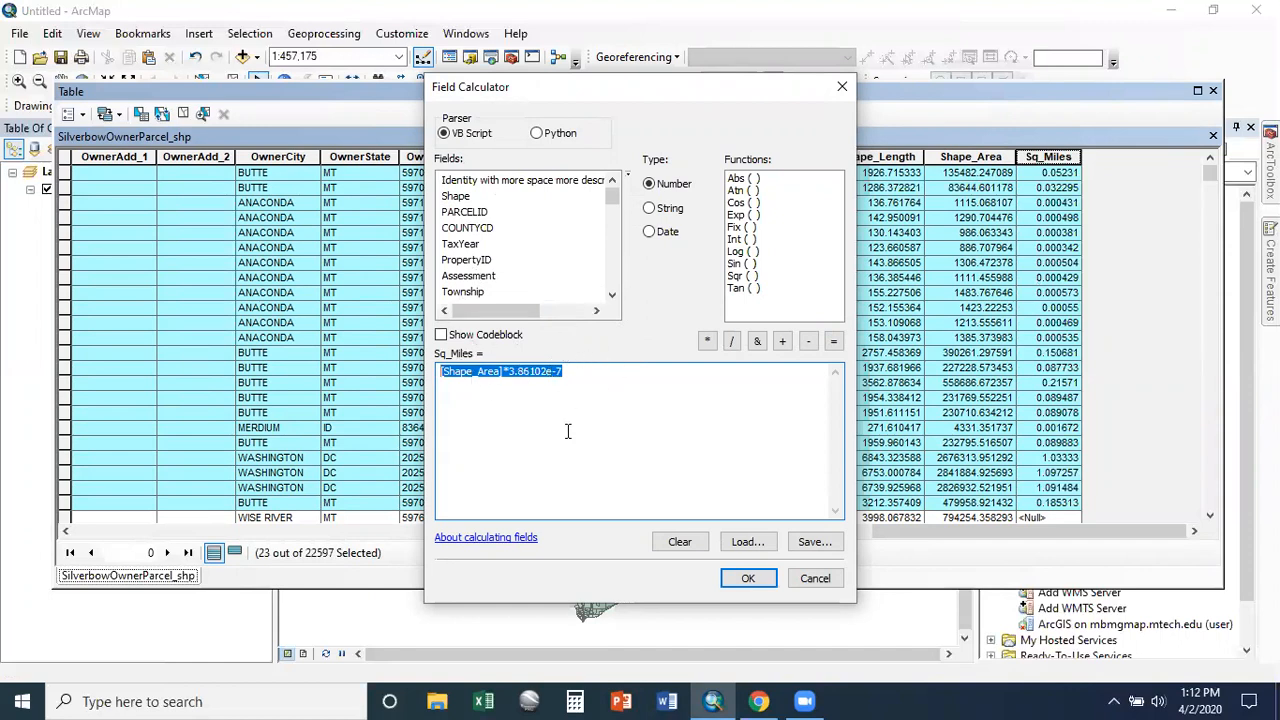
pyautogui.click(752, 584)
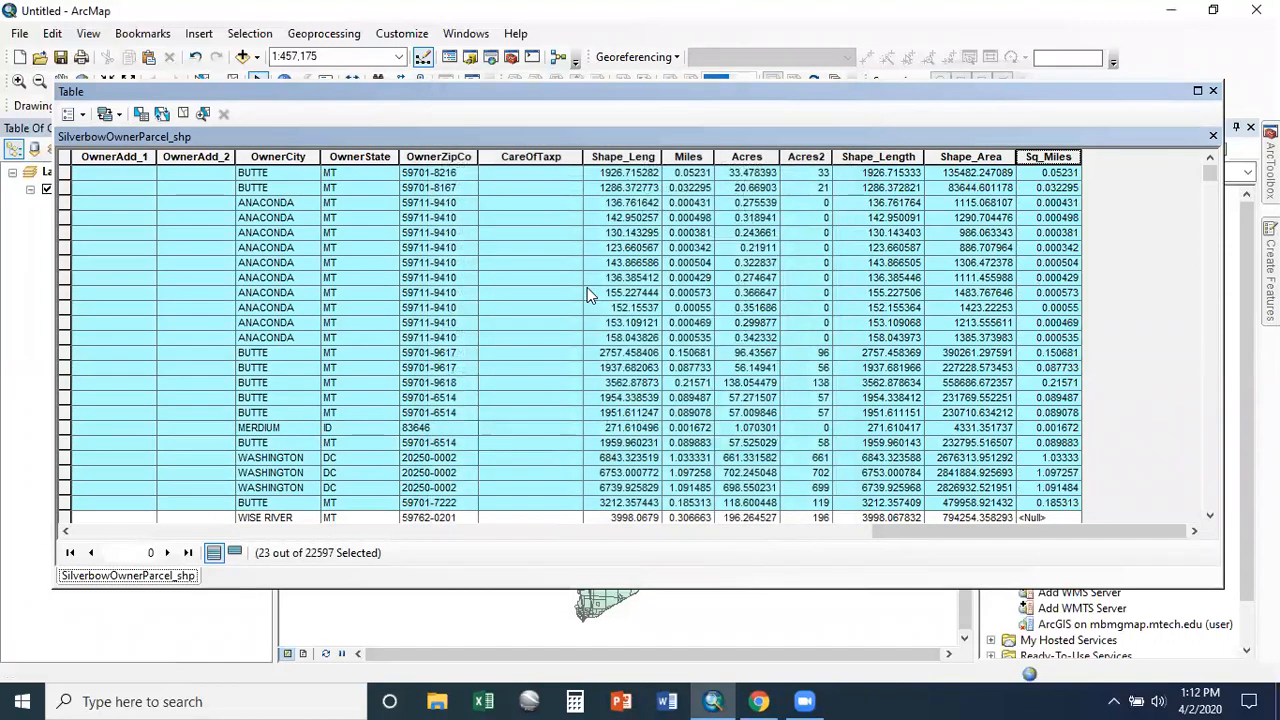
pyautogui.click(84, 118)
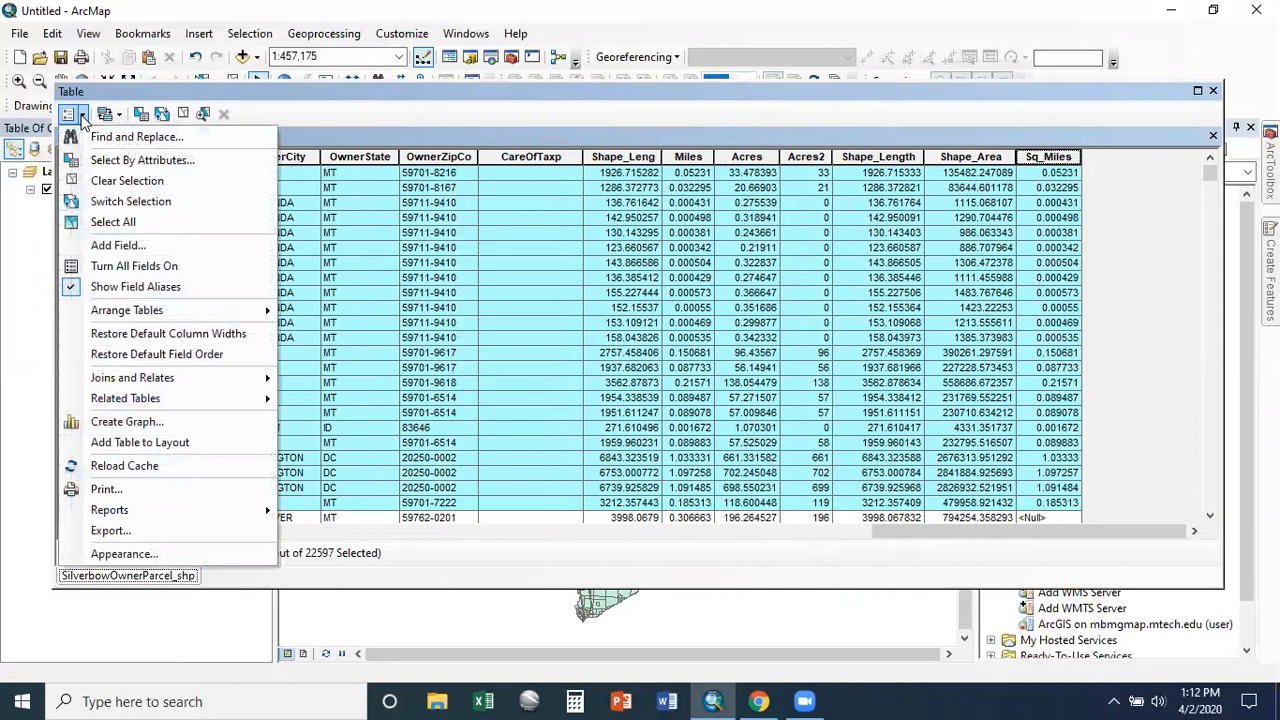
pyautogui.click(96, 162)
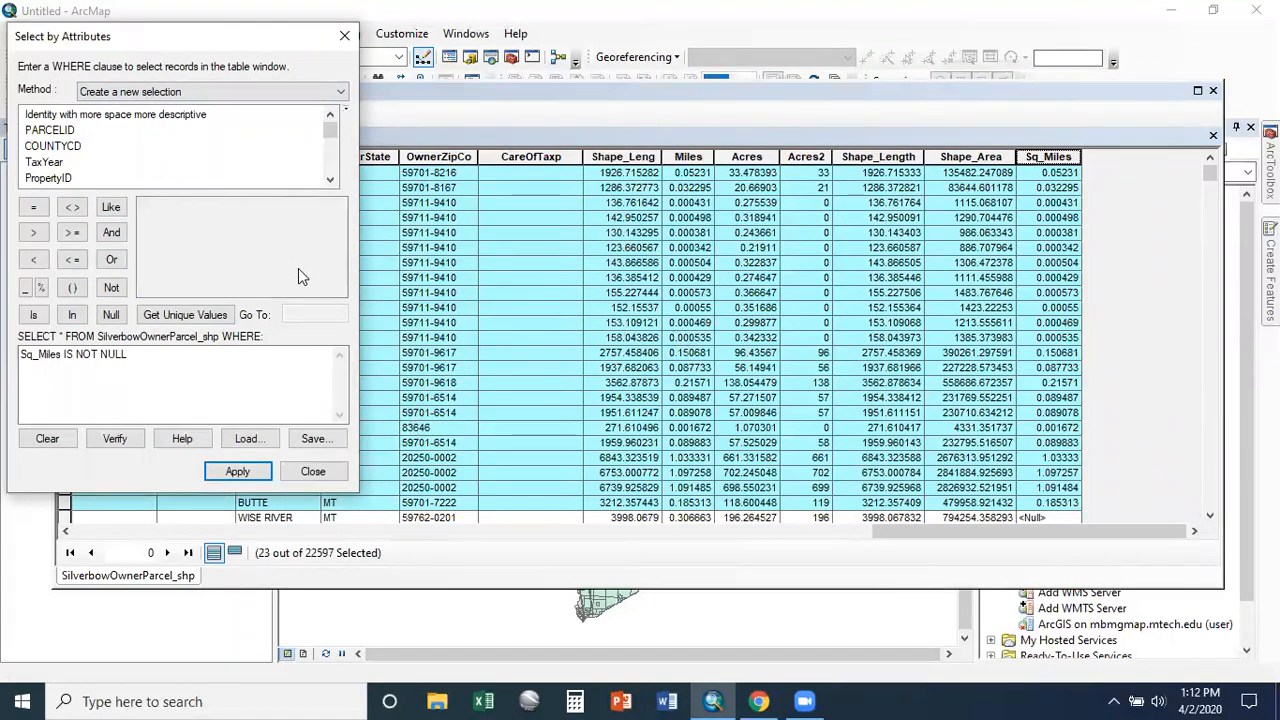
pyautogui.click(154, 366)
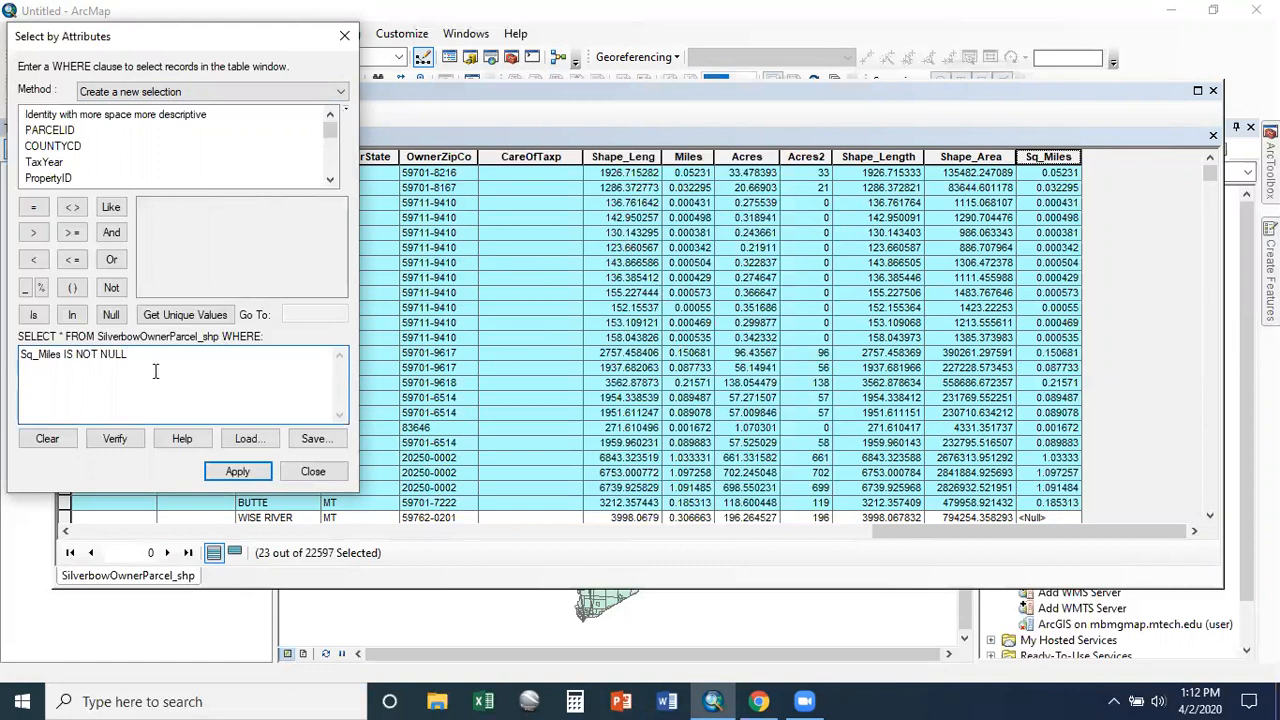
pyautogui.moveTo(146, 358); pyautogui.dragTo(8, 364)
pyautogui.press('Delete')
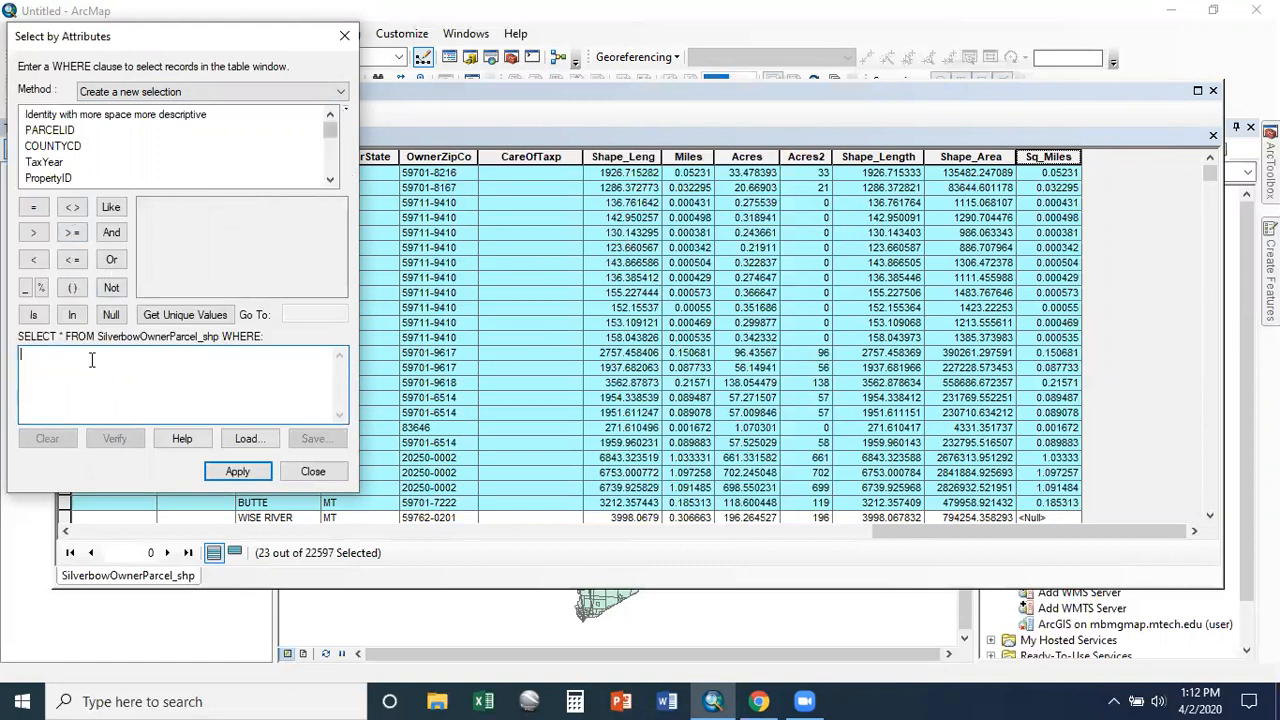
pyautogui.scroll(-5, 195, 139)
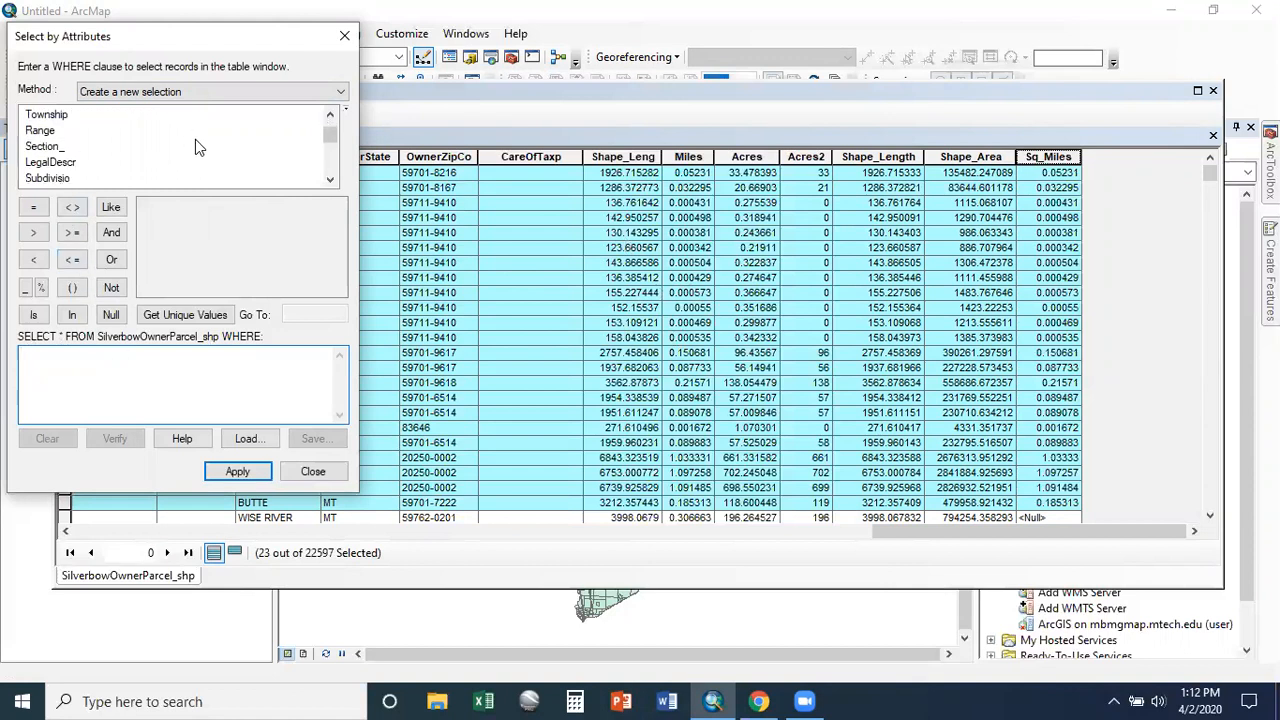
pyautogui.scroll(-2, 47, 158)
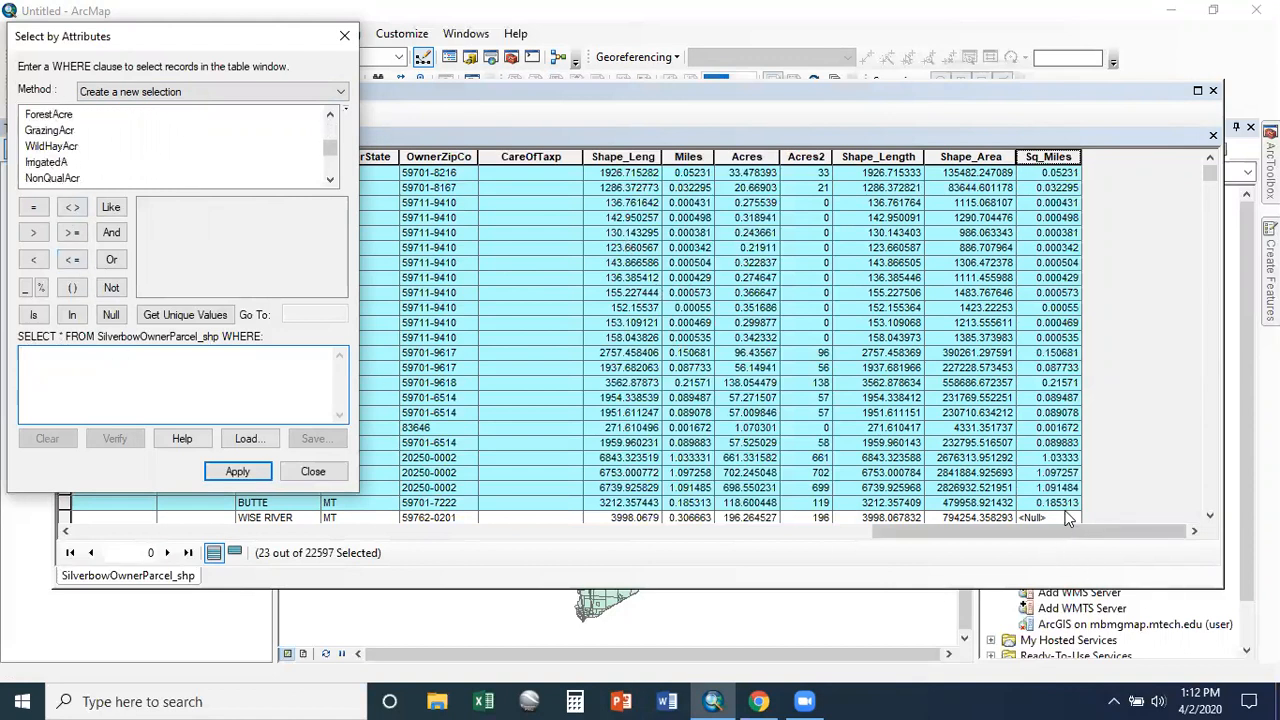
pyautogui.scroll(-3, 82, 145)
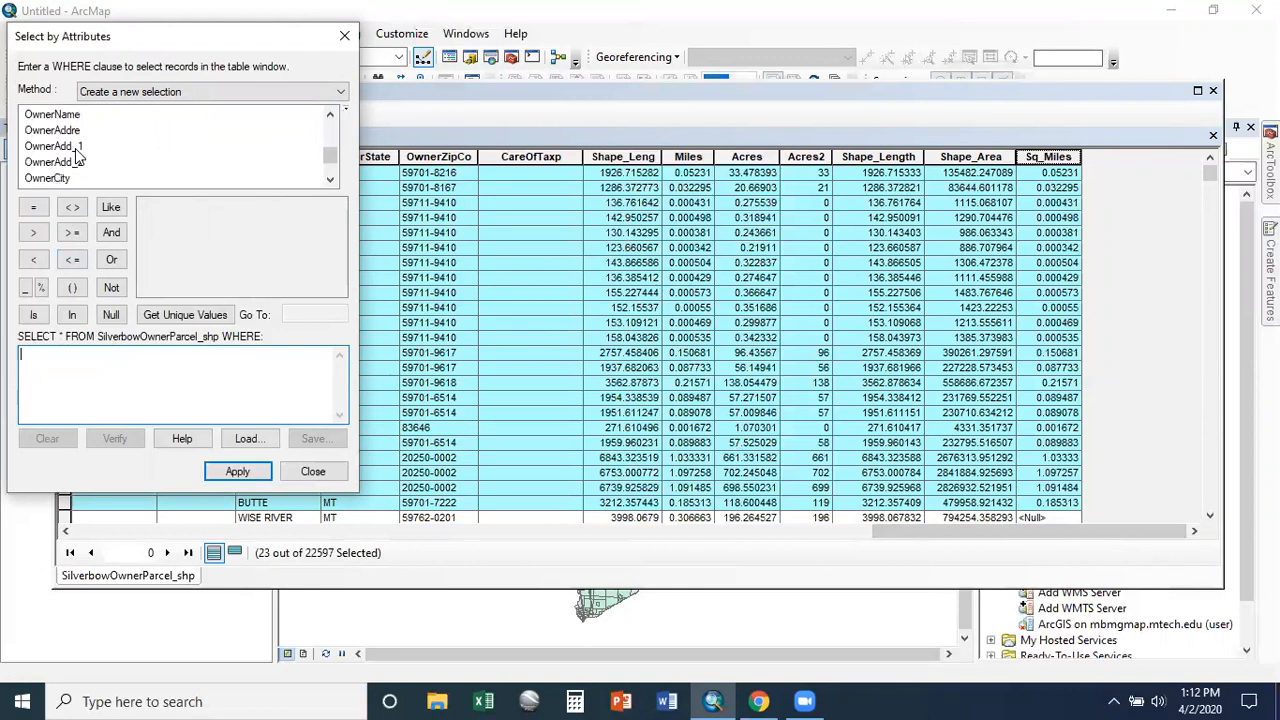
pyautogui.scroll(-4, 115, 145)
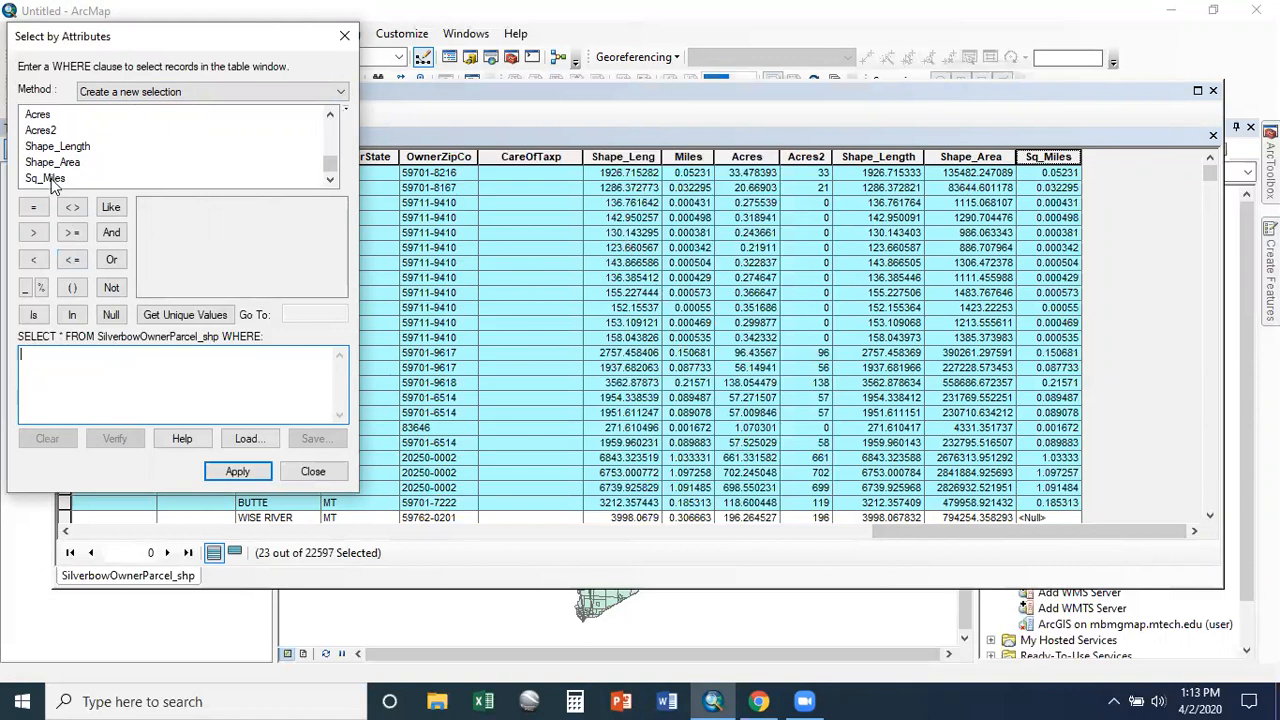
pyautogui.doubleClick(45, 180)
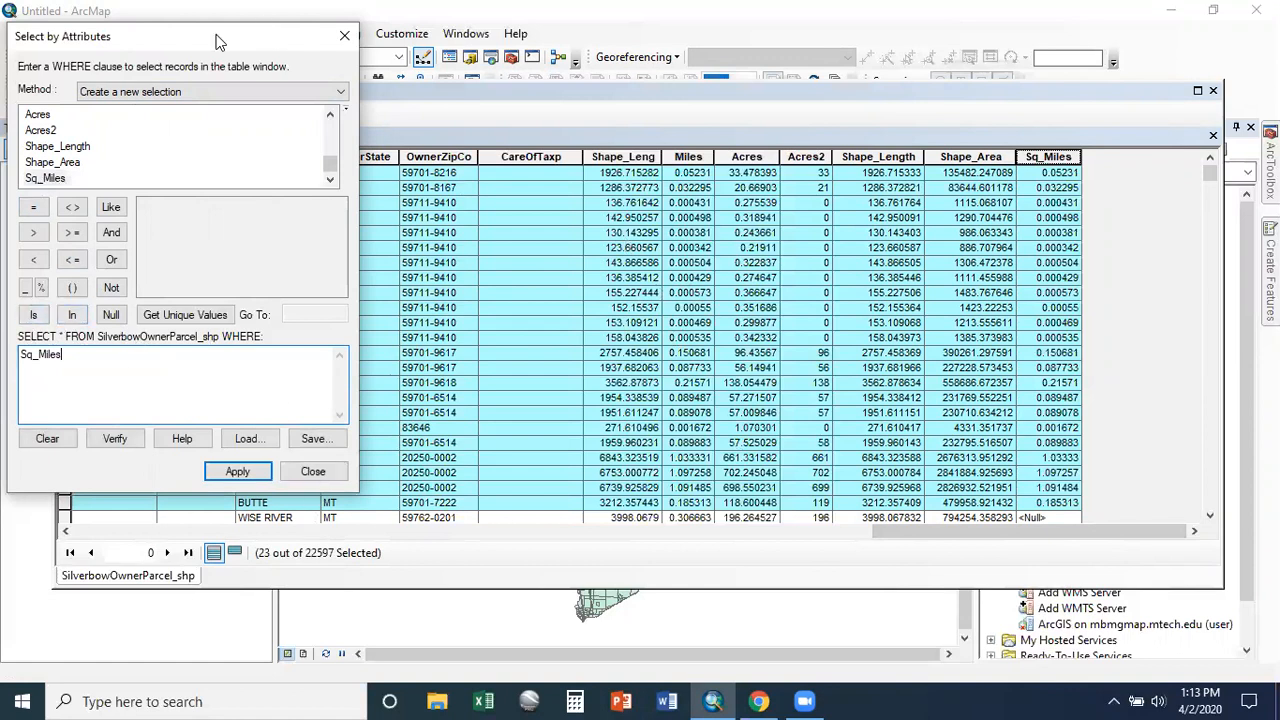
pyautogui.moveTo(220, 42); pyautogui.dragTo(645, 140)
# Clear the table selection and select the parcel records by attributes with the clause Sq_Miles IS NULL
pyautogui.click(183, 115)
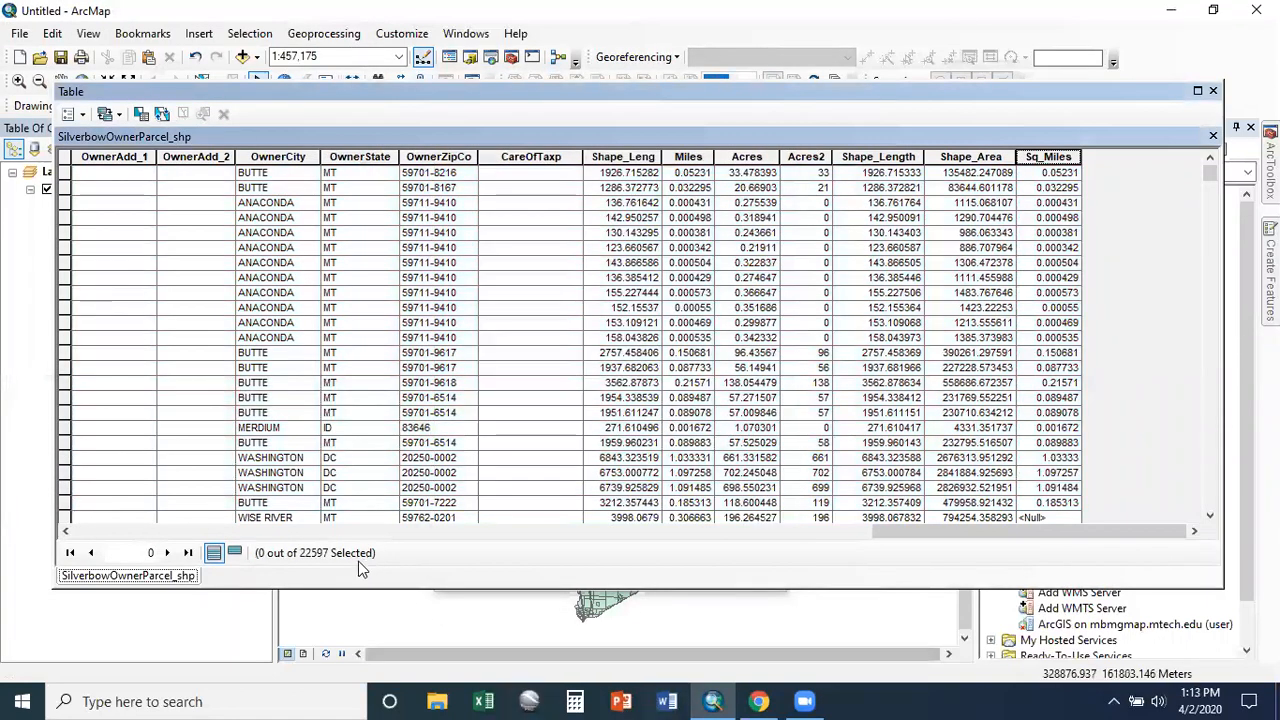
pyautogui.click(73, 113)
pyautogui.click(130, 157)
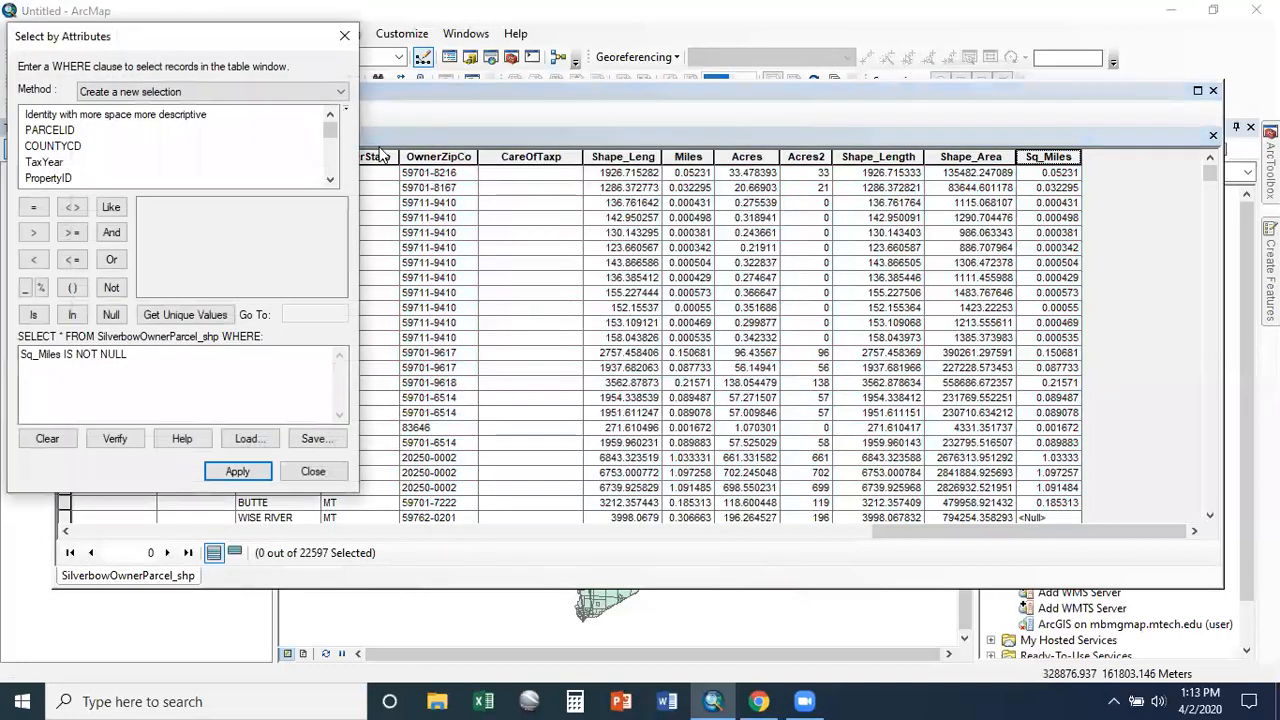
pyautogui.moveTo(172, 366); pyautogui.dragTo(57, 353)
pyautogui.moveTo(238, 362); pyautogui.dragTo(20, 355)
pyautogui.press('Delete')
pyautogui.scroll(-8, 51, 178)
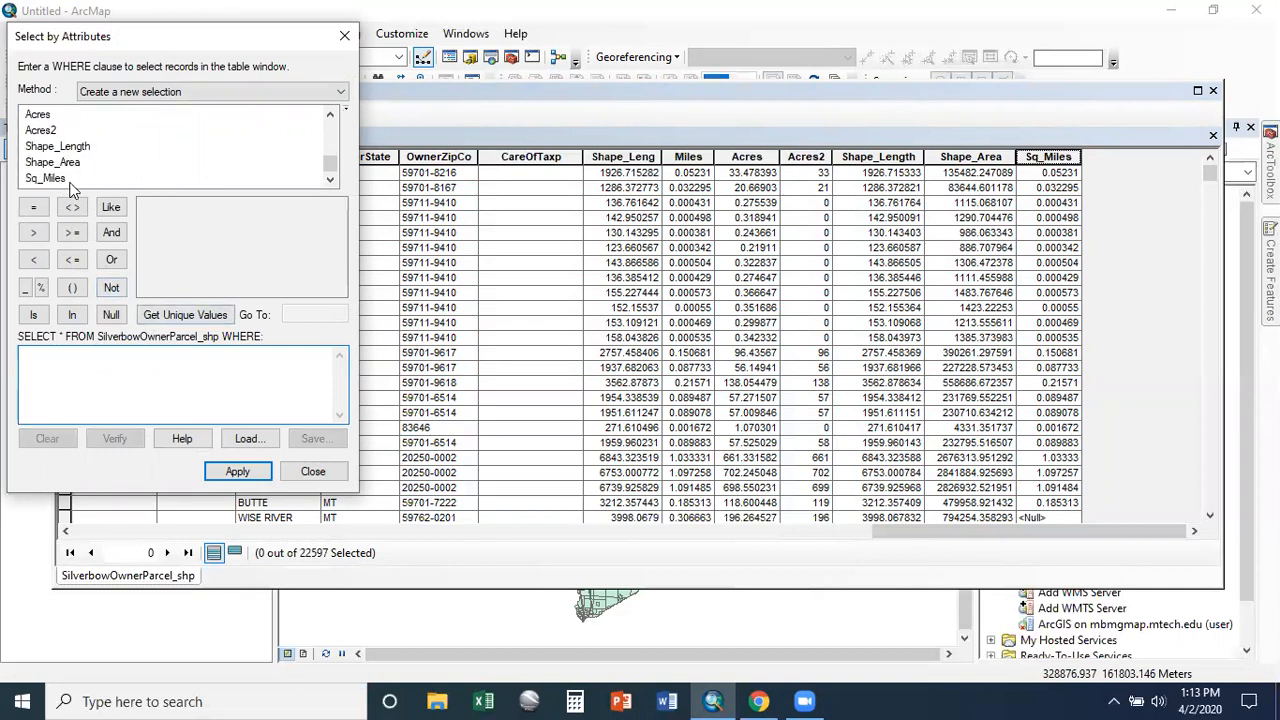
pyautogui.doubleClick(60, 180)
pyautogui.click(34, 315)
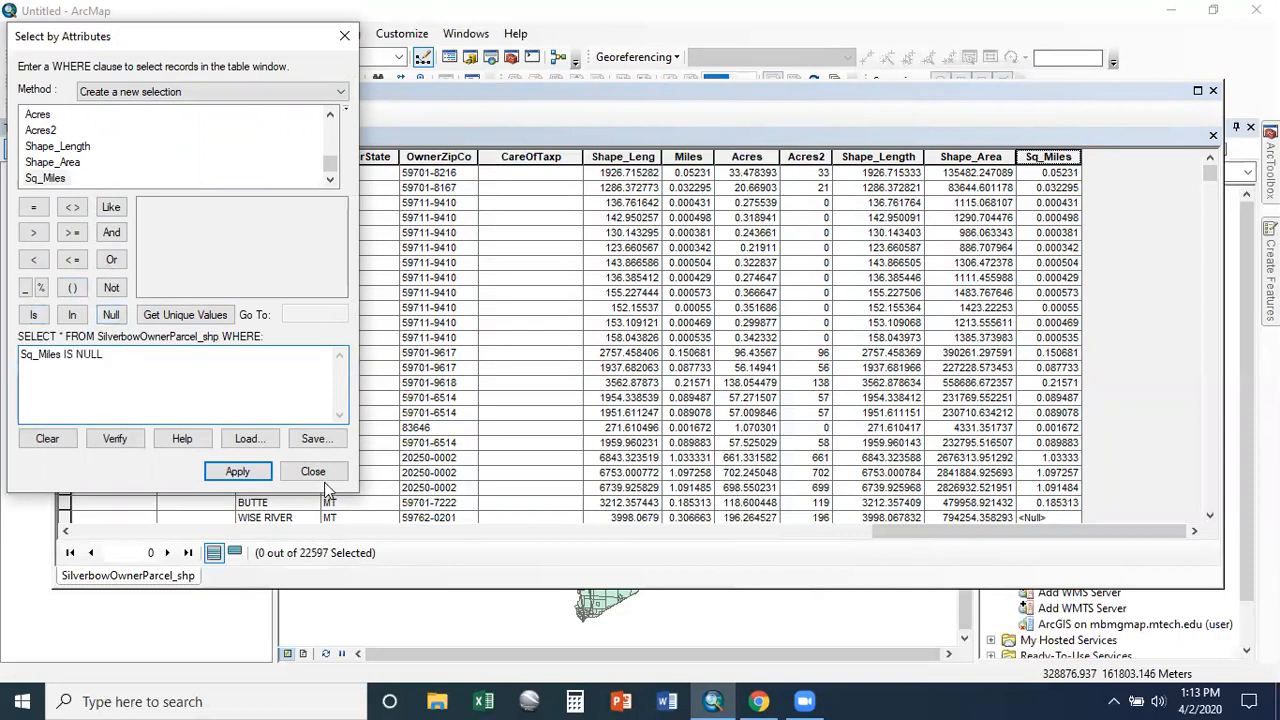
pyautogui.click(237, 471)
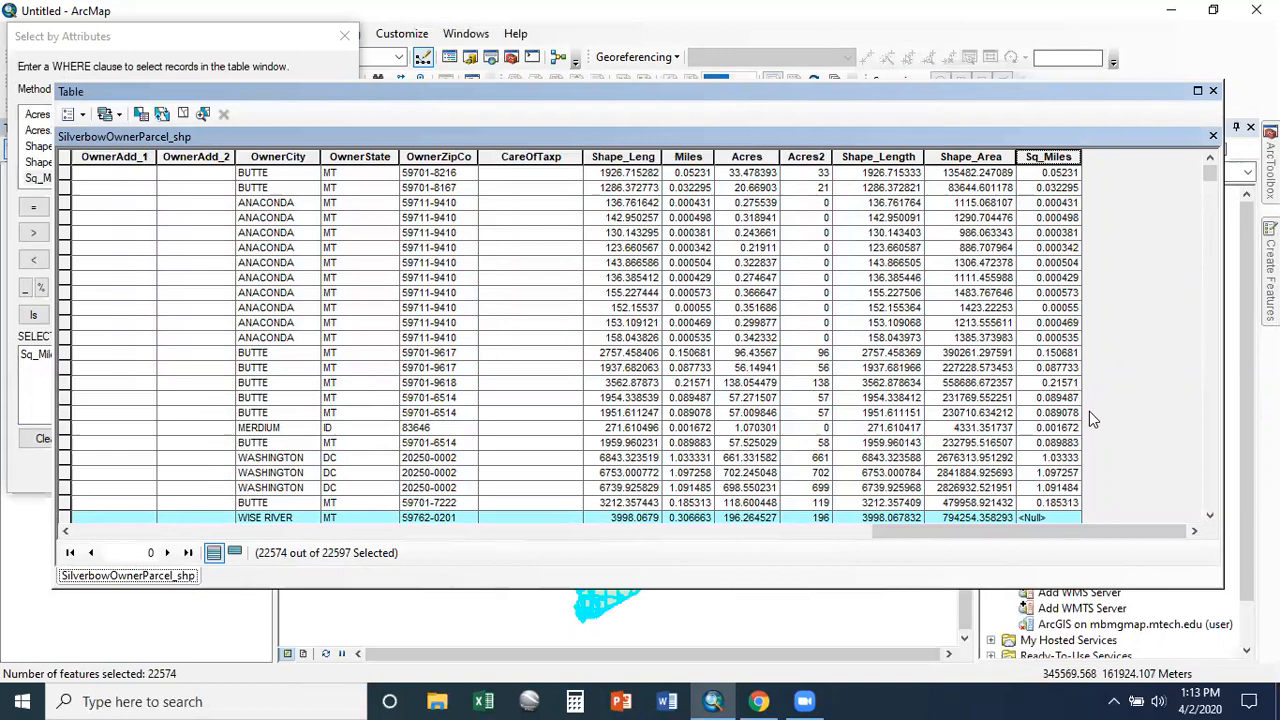
# Change the selection clause to Sq_Miles IS NOT NULL, apply it and close Select By Attributes
pyautogui.click(210, 47)
pyautogui.click(73, 355)
pyautogui.click(111, 287)
pyautogui.click(238, 472)
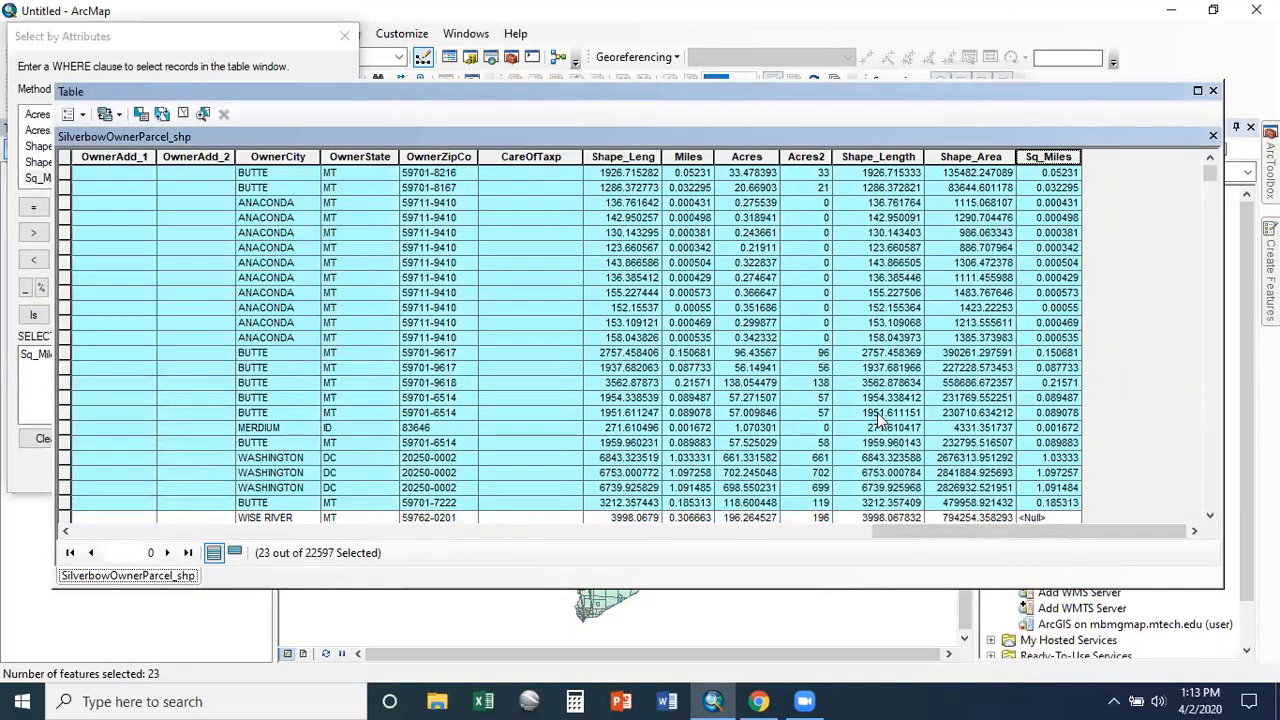
pyautogui.click(238, 41)
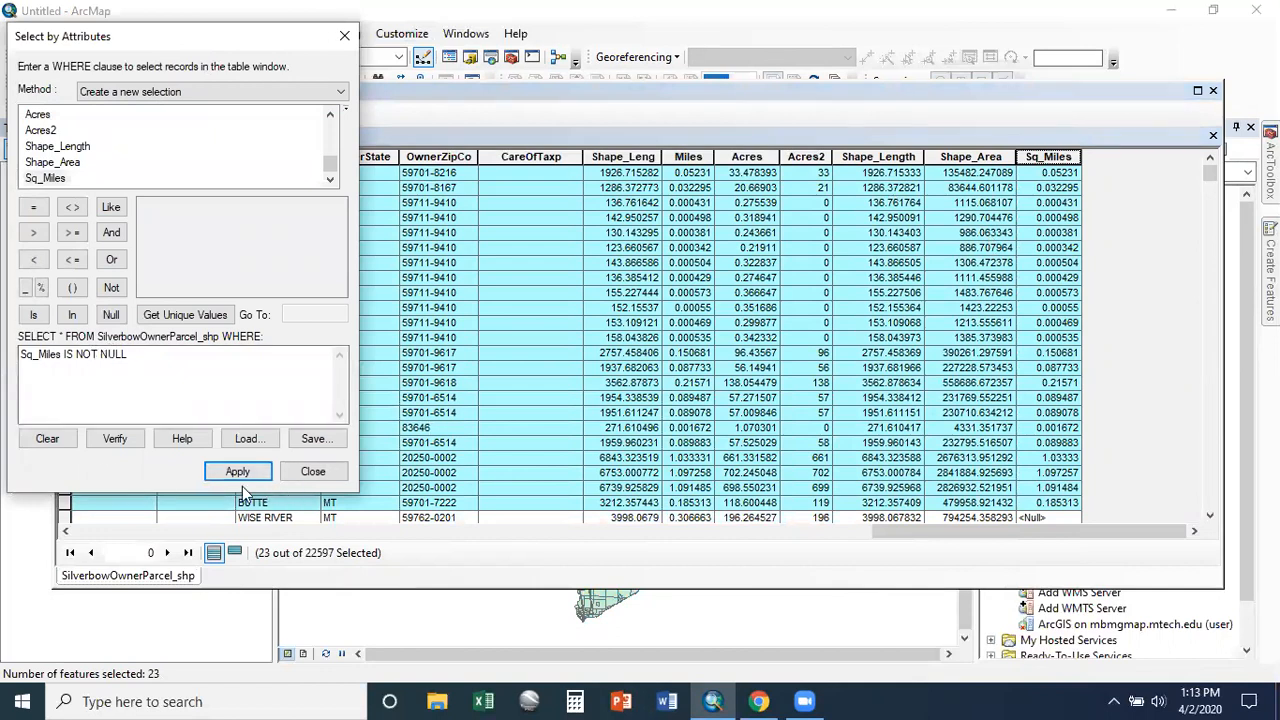
pyautogui.click(310, 474)
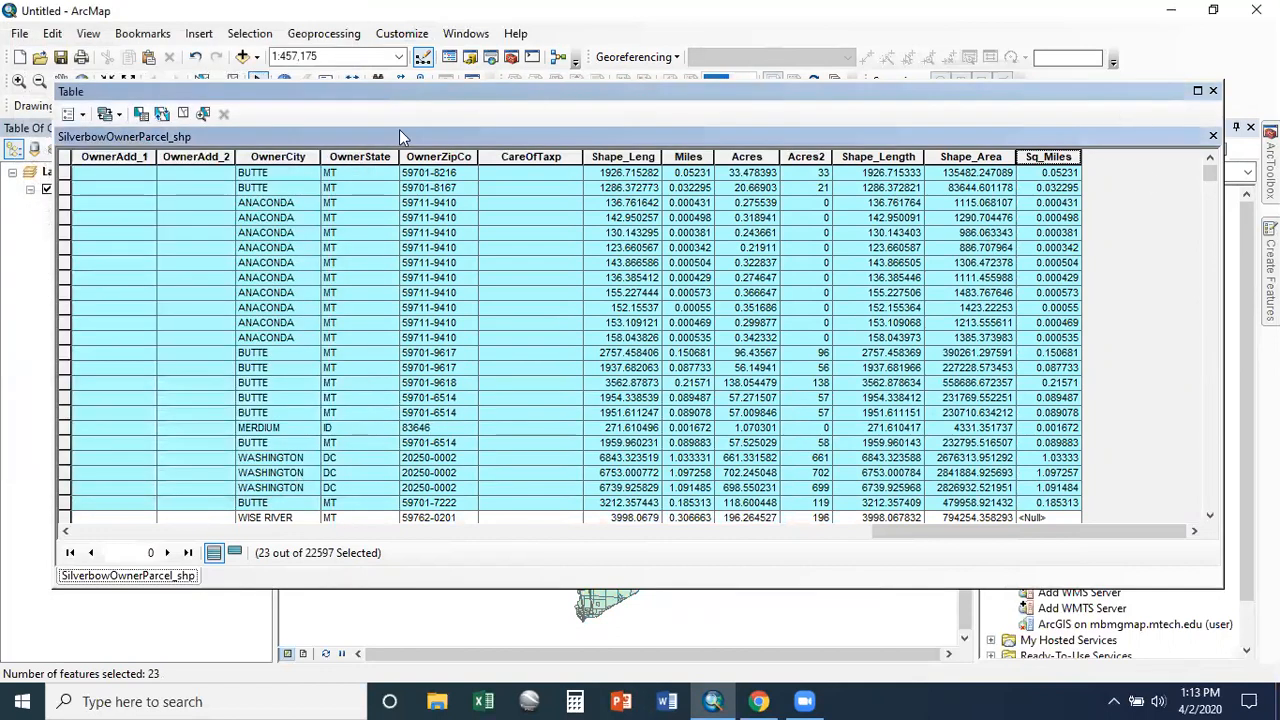
# Clear the selection and calculate Sq_Miles for all parcel records with the expression [Shape_Area]*3.86102e-7
pyautogui.click(183, 113)
pyautogui.rightClick(1055, 158)
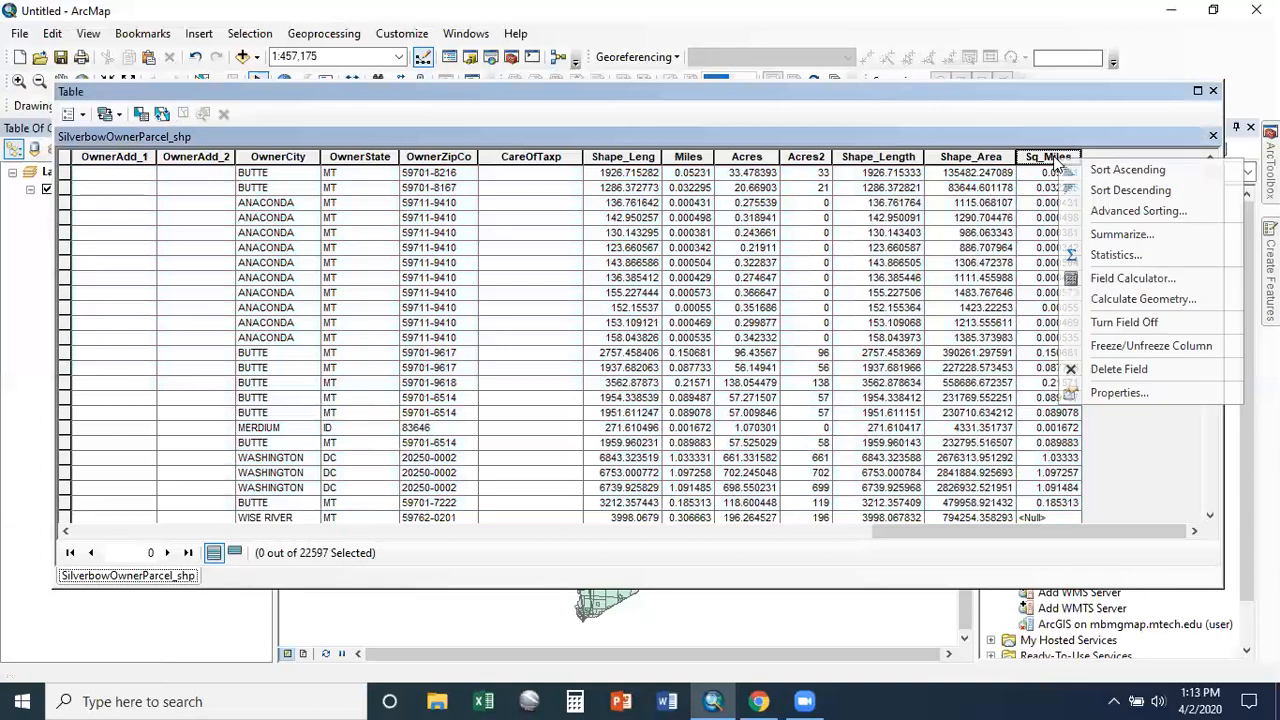
pyautogui.click(1140, 278)
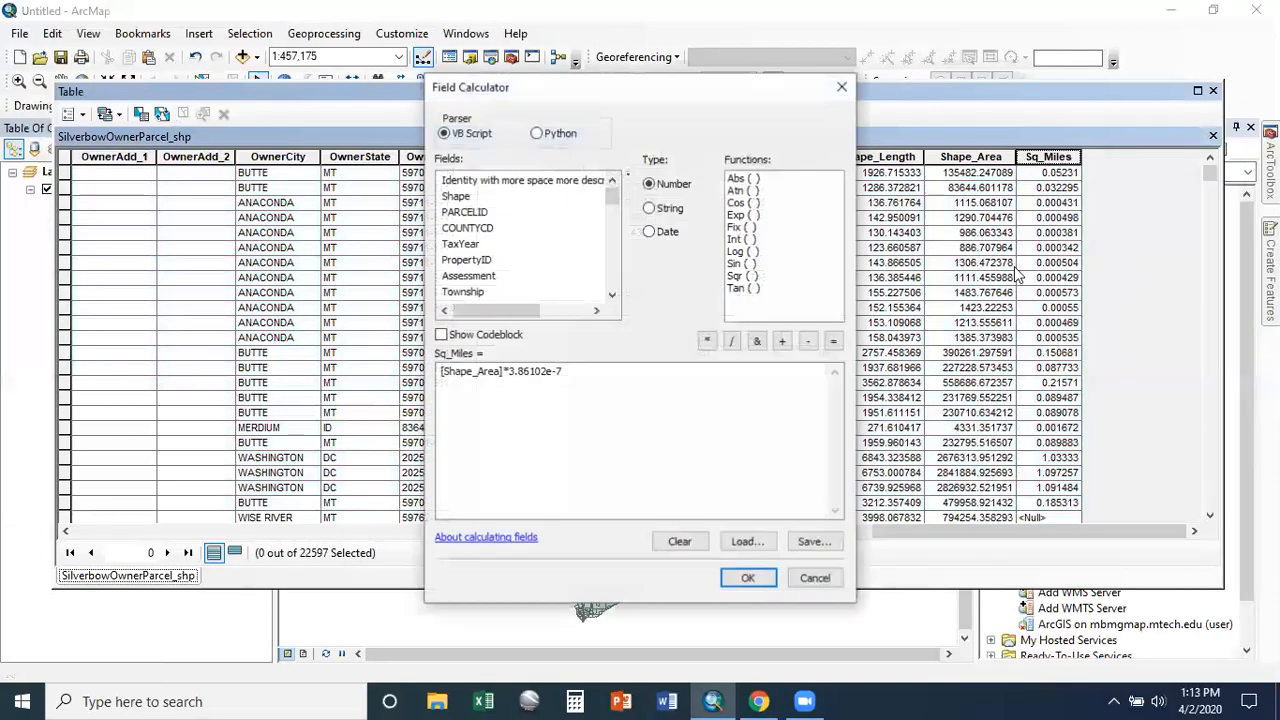
pyautogui.click(586, 370)
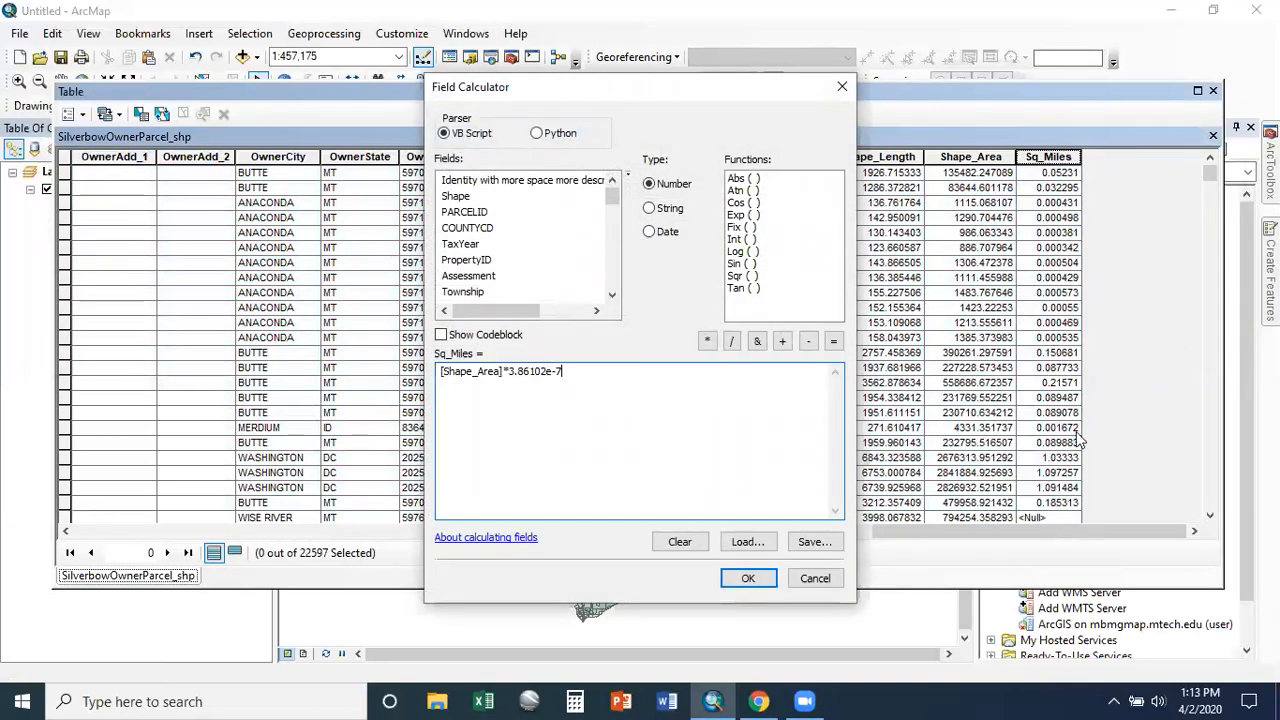
pyautogui.click(748, 580)
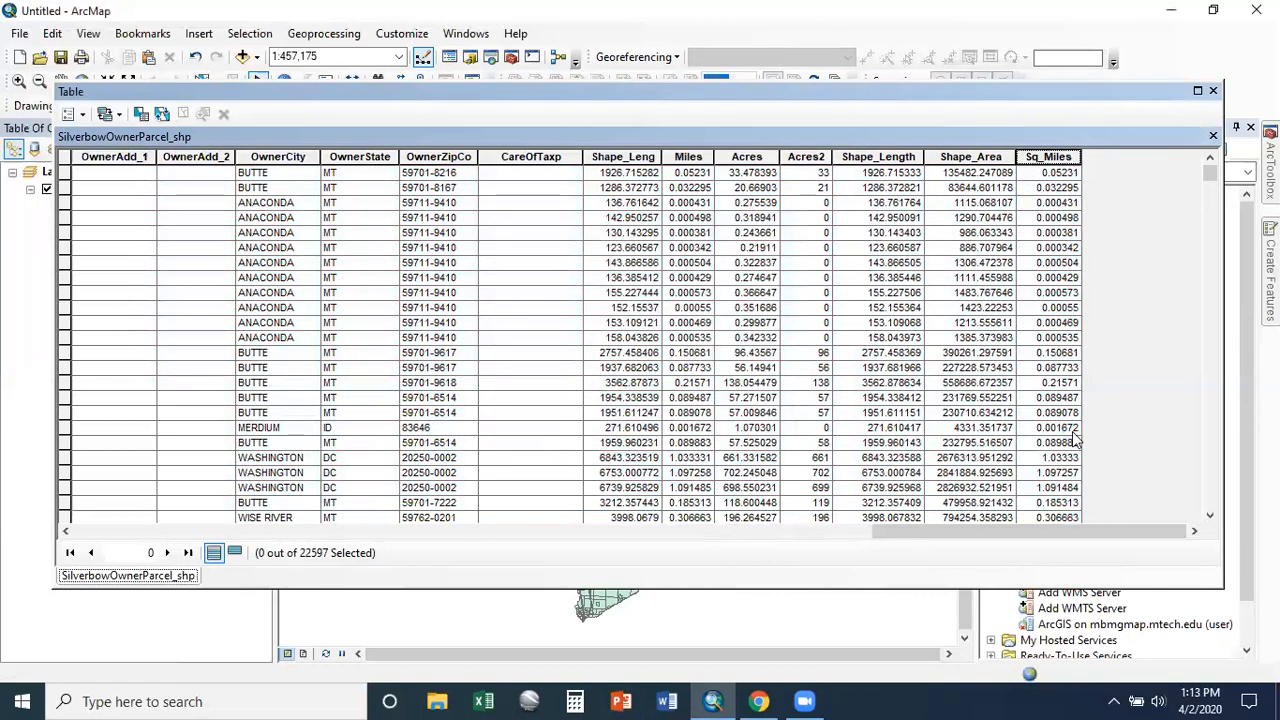
pyautogui.scroll(-2, 920, 325)
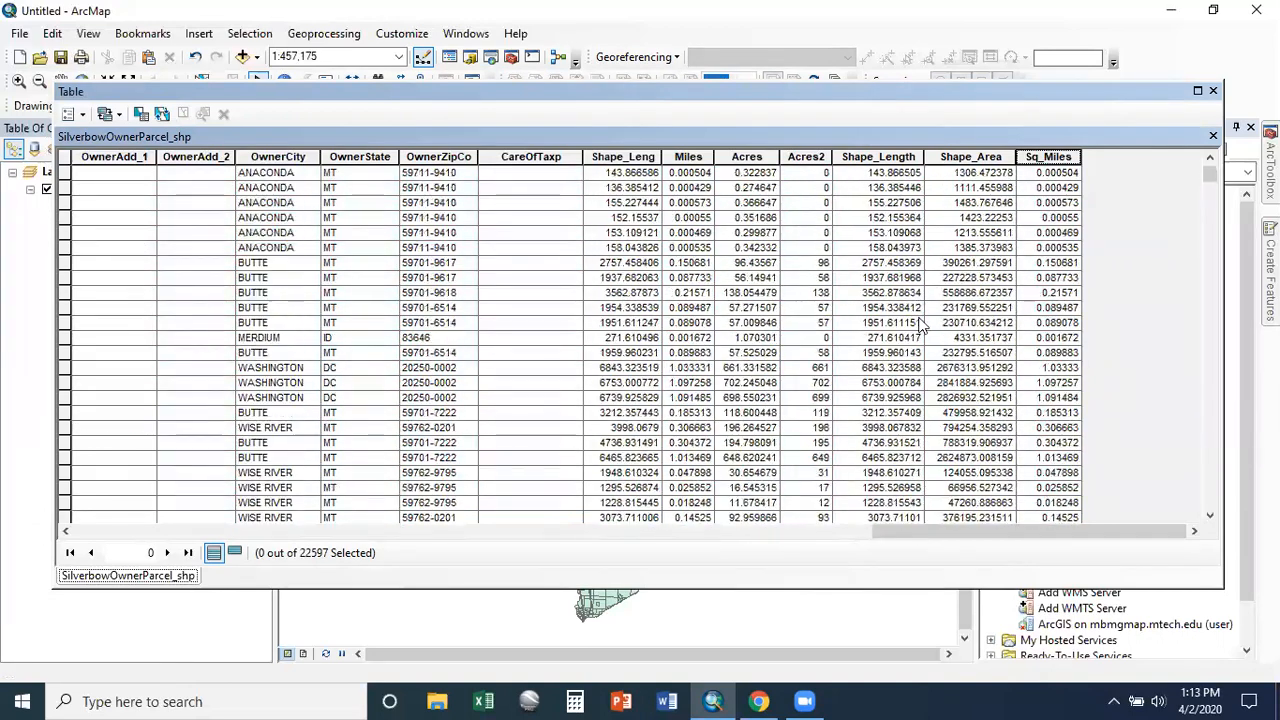
pyautogui.scroll(2, 920, 325)
# Replace the Select By Attributes clause with Shape_Area >10000 and apply it to the parcel table
pyautogui.click(72, 114)
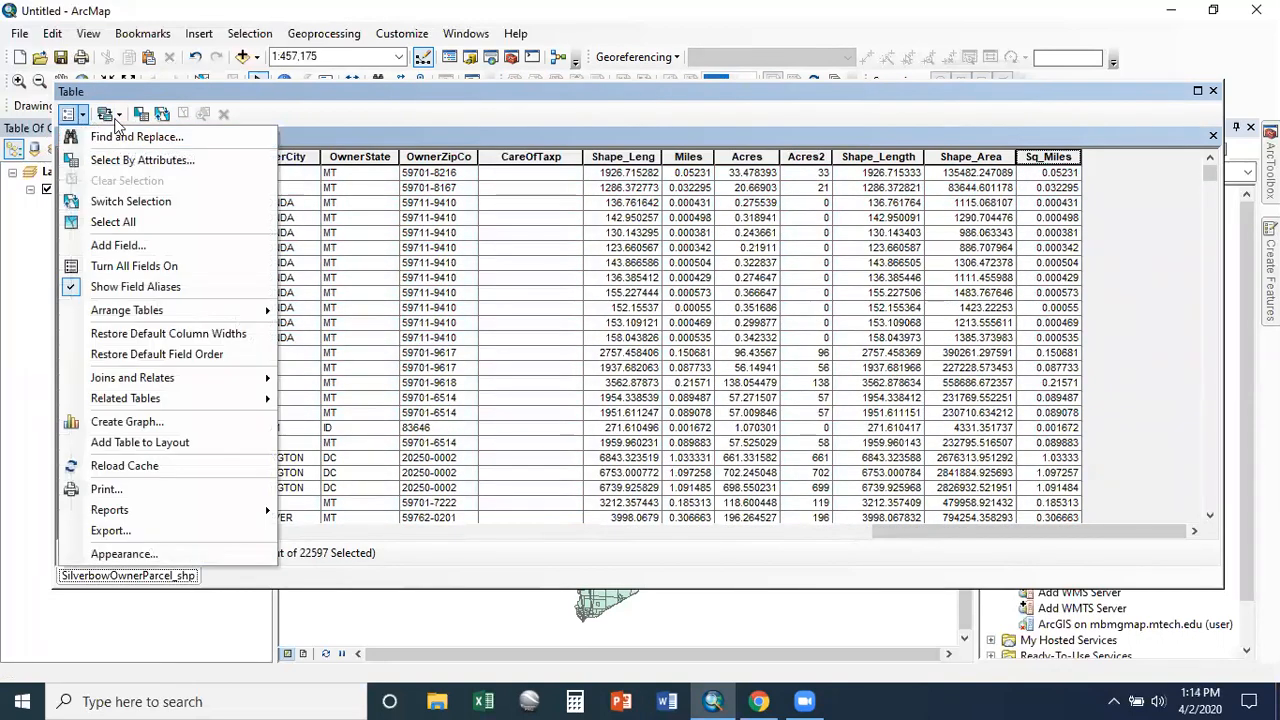
pyautogui.click(112, 160)
pyautogui.moveTo(144, 371); pyautogui.dragTo(75, 363)
pyautogui.press('Delete')
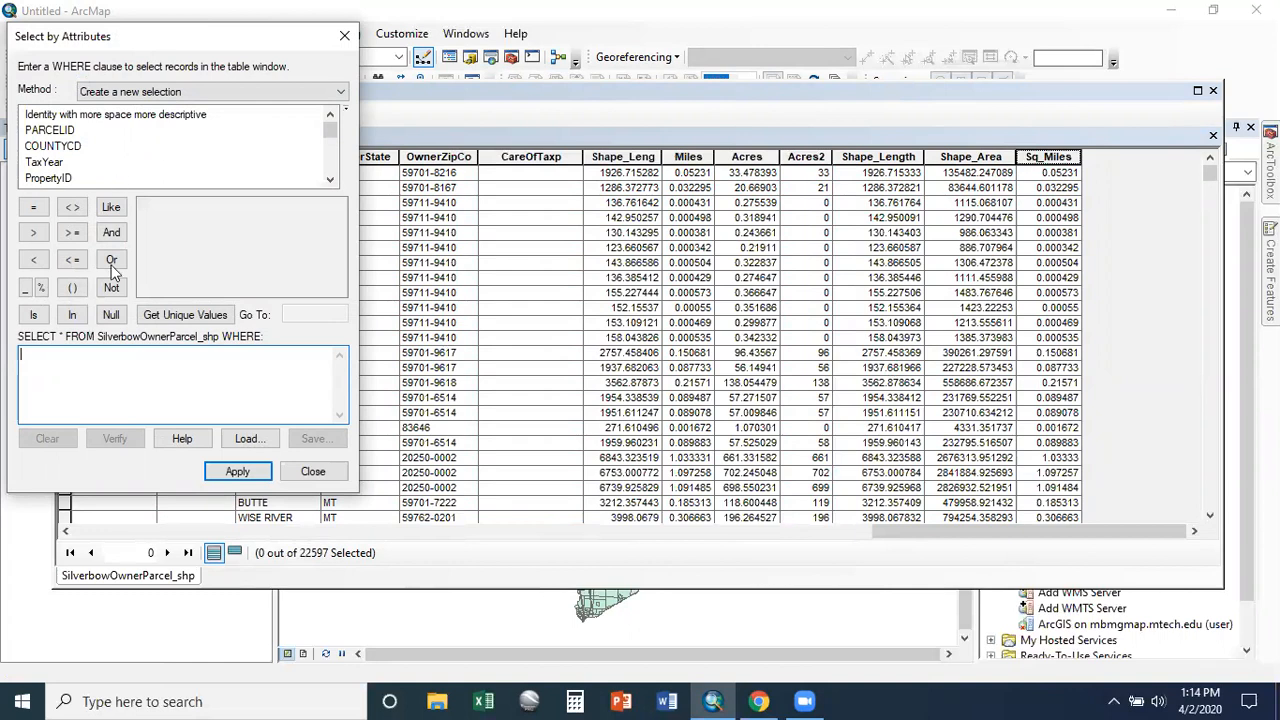
pyautogui.scroll(-5, 97, 155)
pyautogui.scroll(-4, 97, 155)
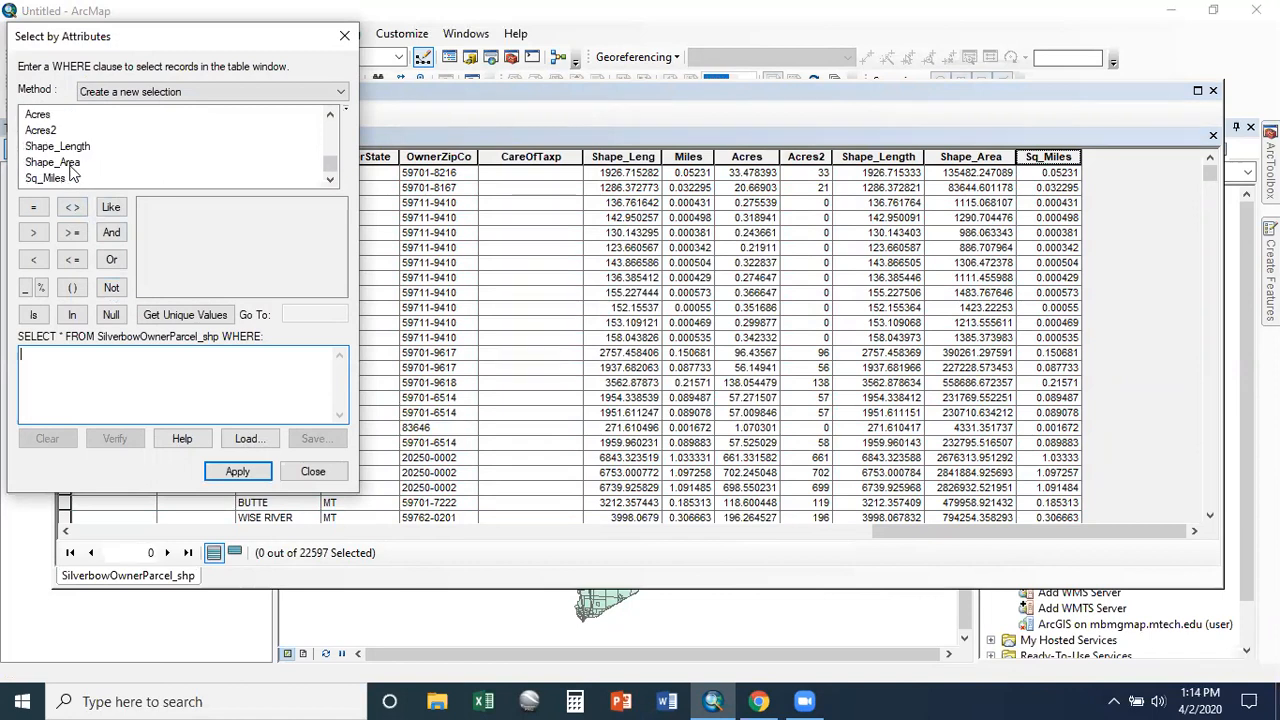
pyautogui.doubleClick(60, 163)
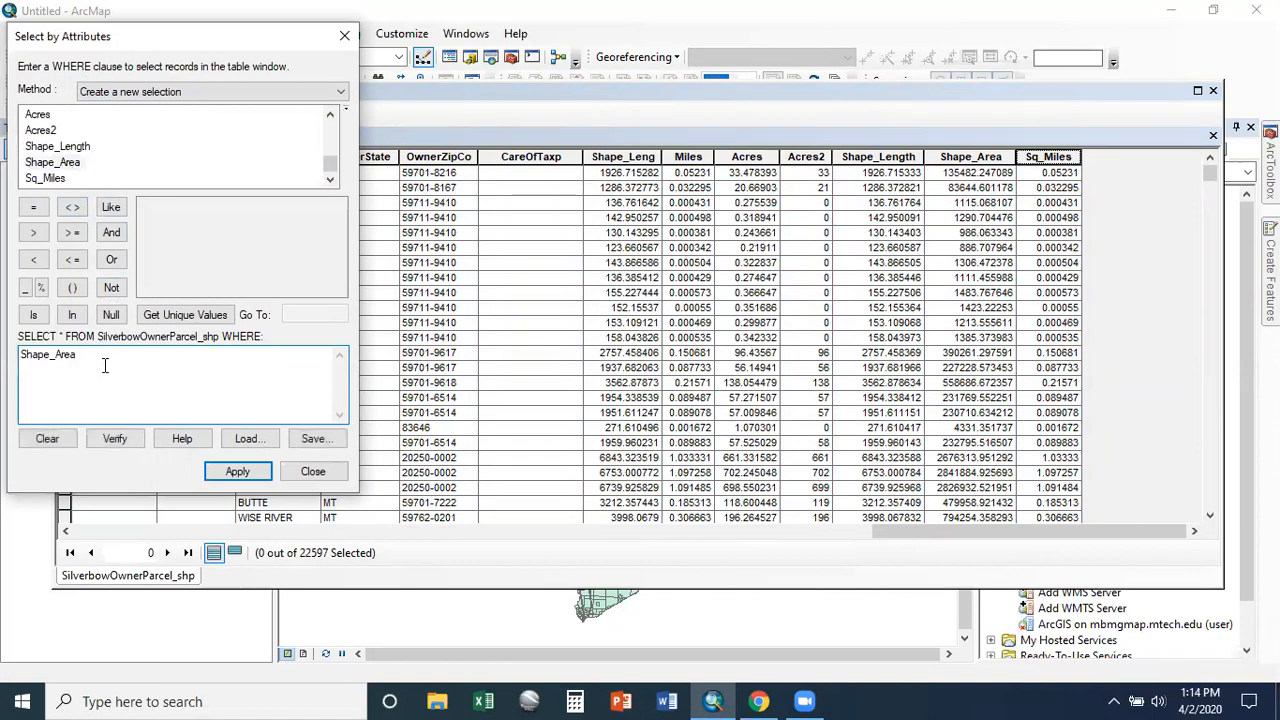
pyautogui.click(33, 232)
pyautogui.click(240, 474)
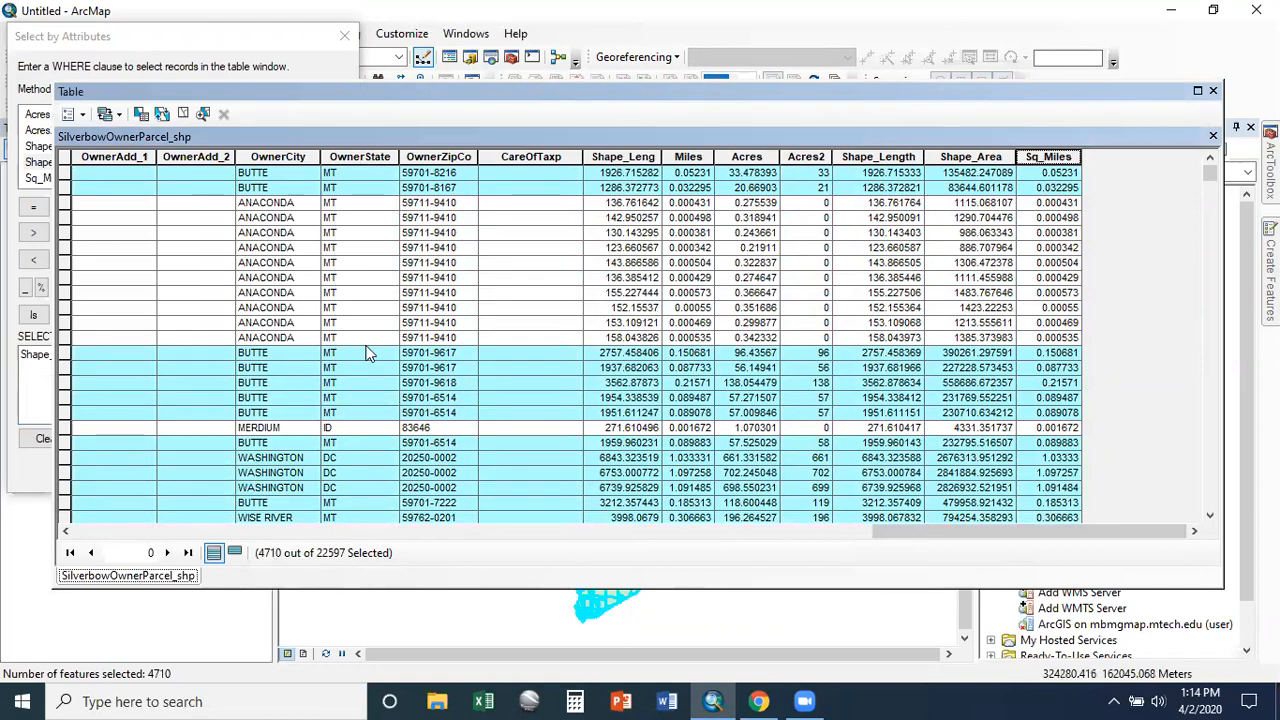
# Change the selection clause to Shape_Area <10, apply it and show only the selected records in the table
pyautogui.click(227, 43)
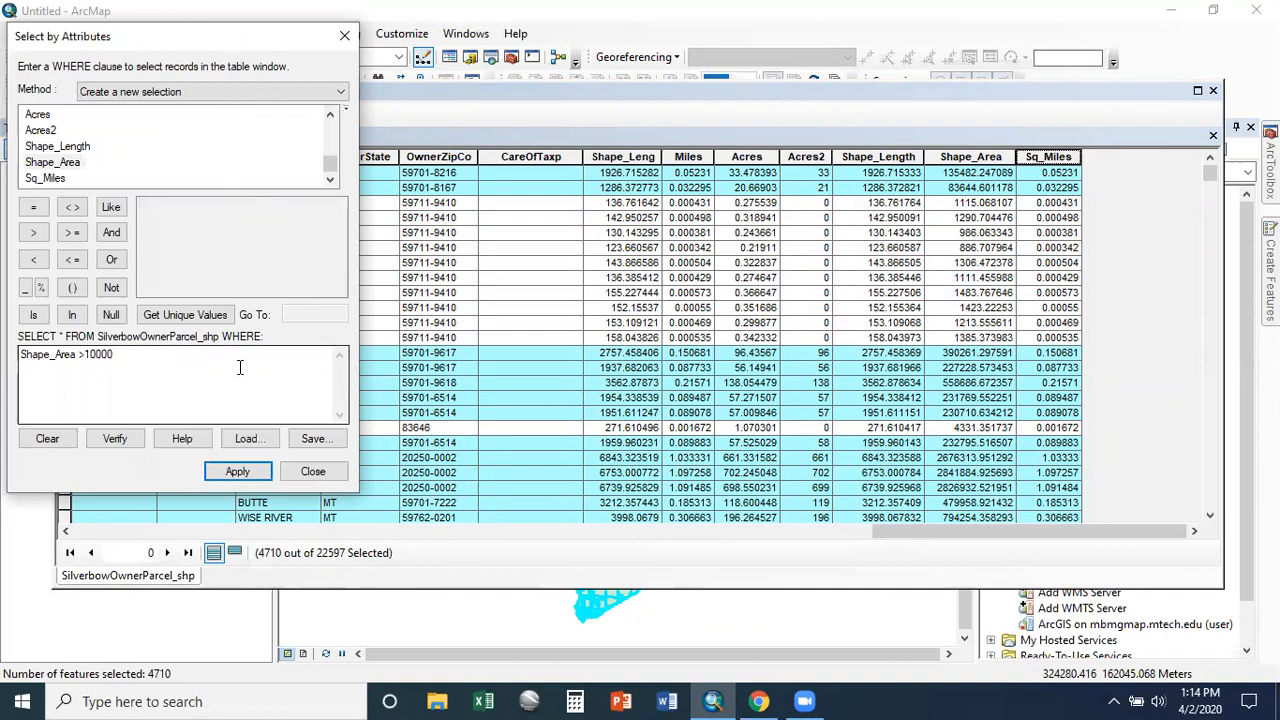
pyautogui.moveTo(79, 355); pyautogui.dragTo(121, 357)
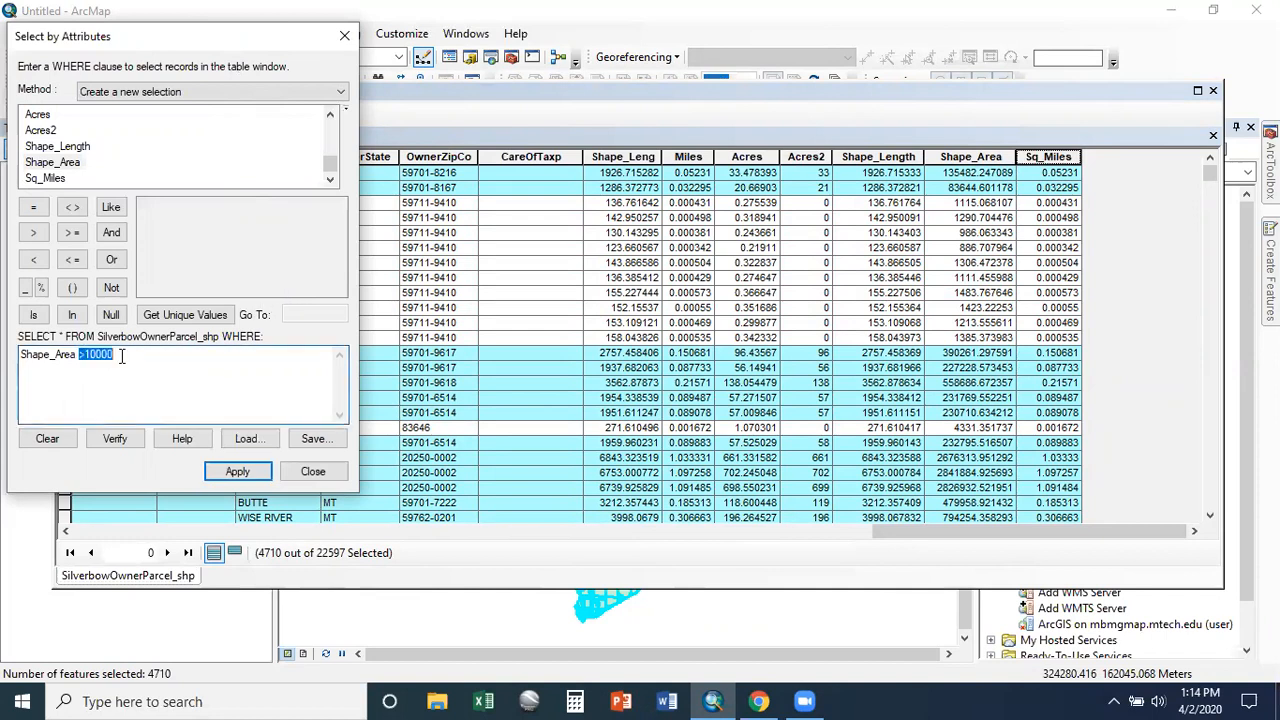
pyautogui.press('BackSpace')
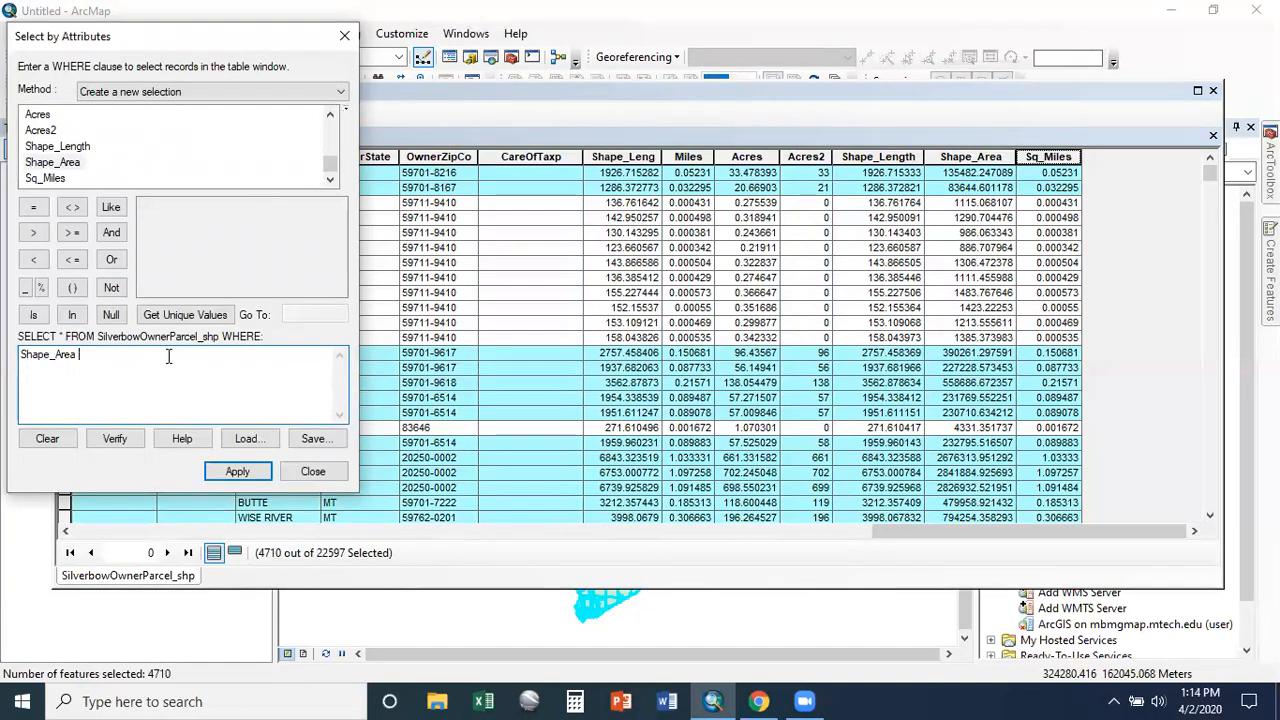
pyautogui.click(33, 259)
pyautogui.click(89, 356)
pyautogui.click(111, 377)
pyautogui.click(237, 472)
pyautogui.click(223, 532)
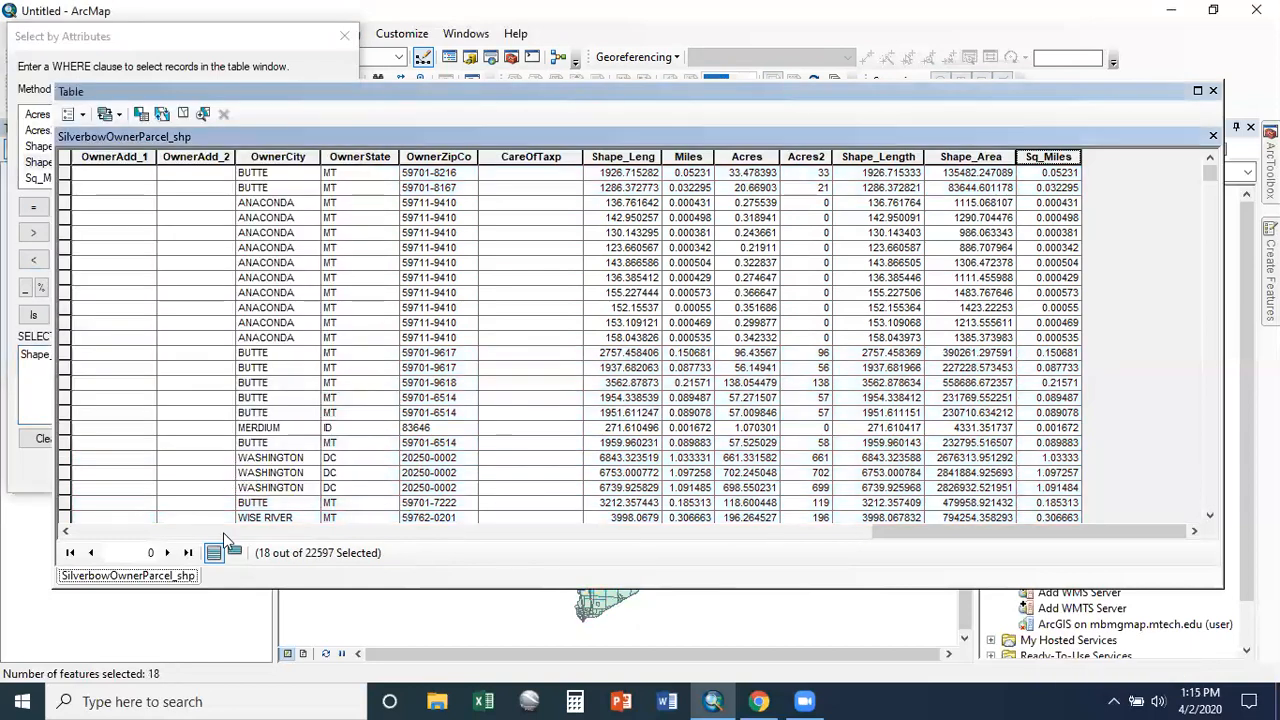
pyautogui.click(235, 553)
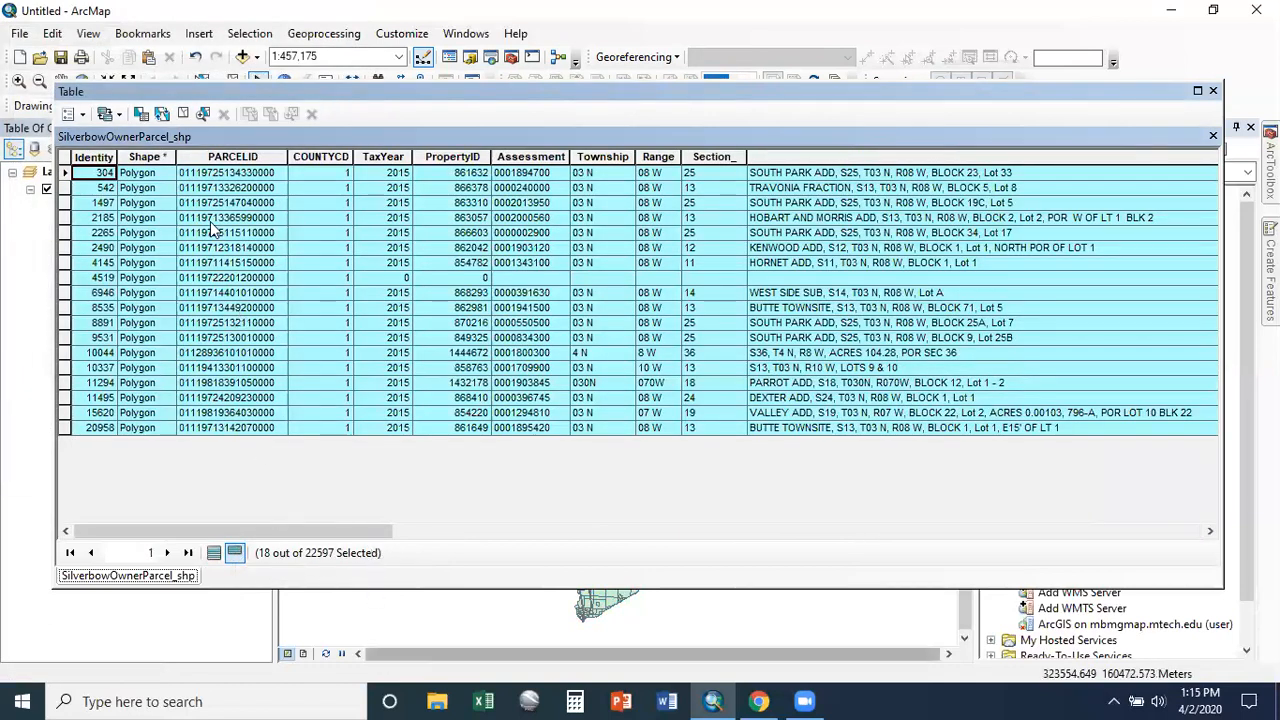
# Reopen Select By Attributes, replace the selection clause with Sq_Miles >2 and apply it to the parcel table
pyautogui.click(72, 114)
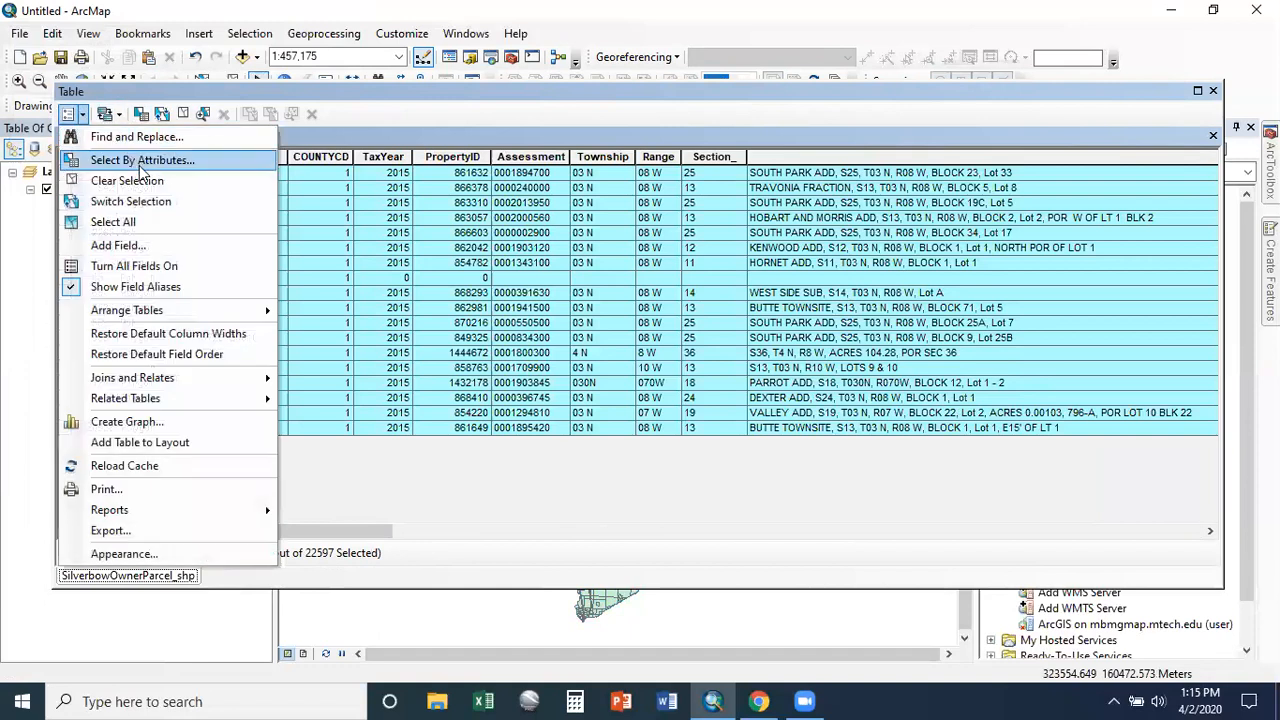
pyautogui.click(141, 164)
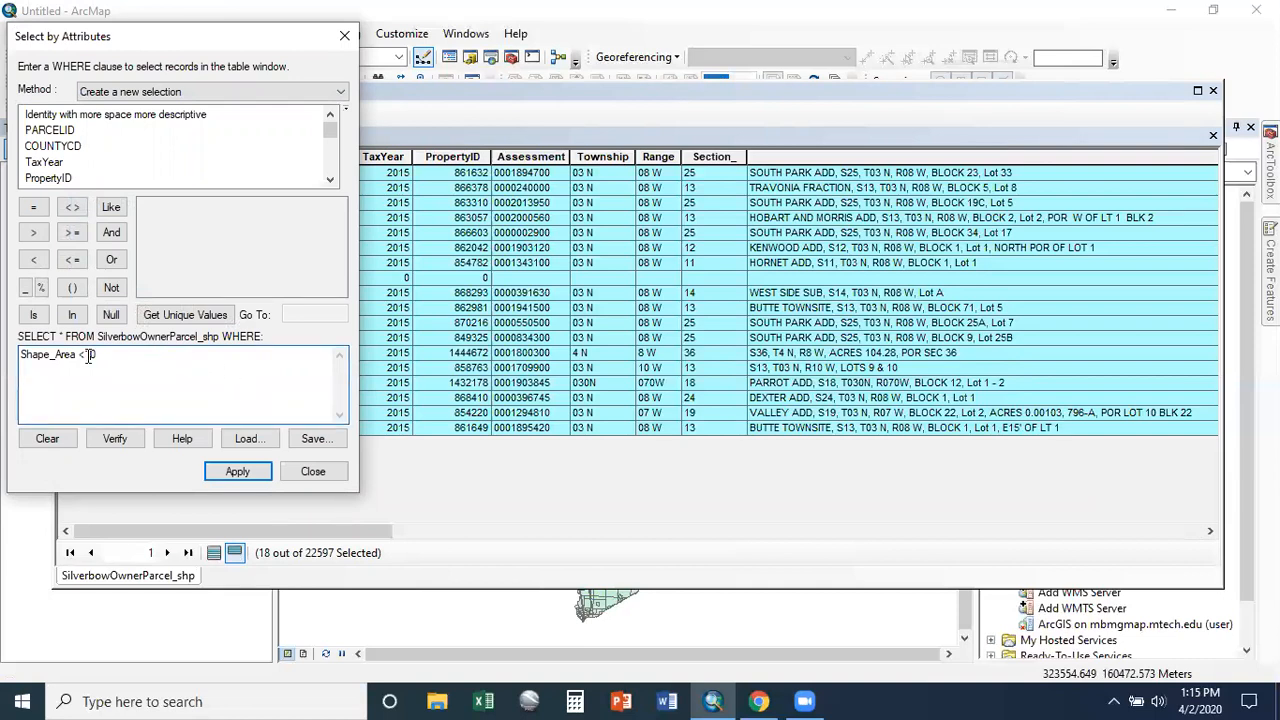
pyautogui.moveTo(122, 356); pyautogui.dragTo(36, 352)
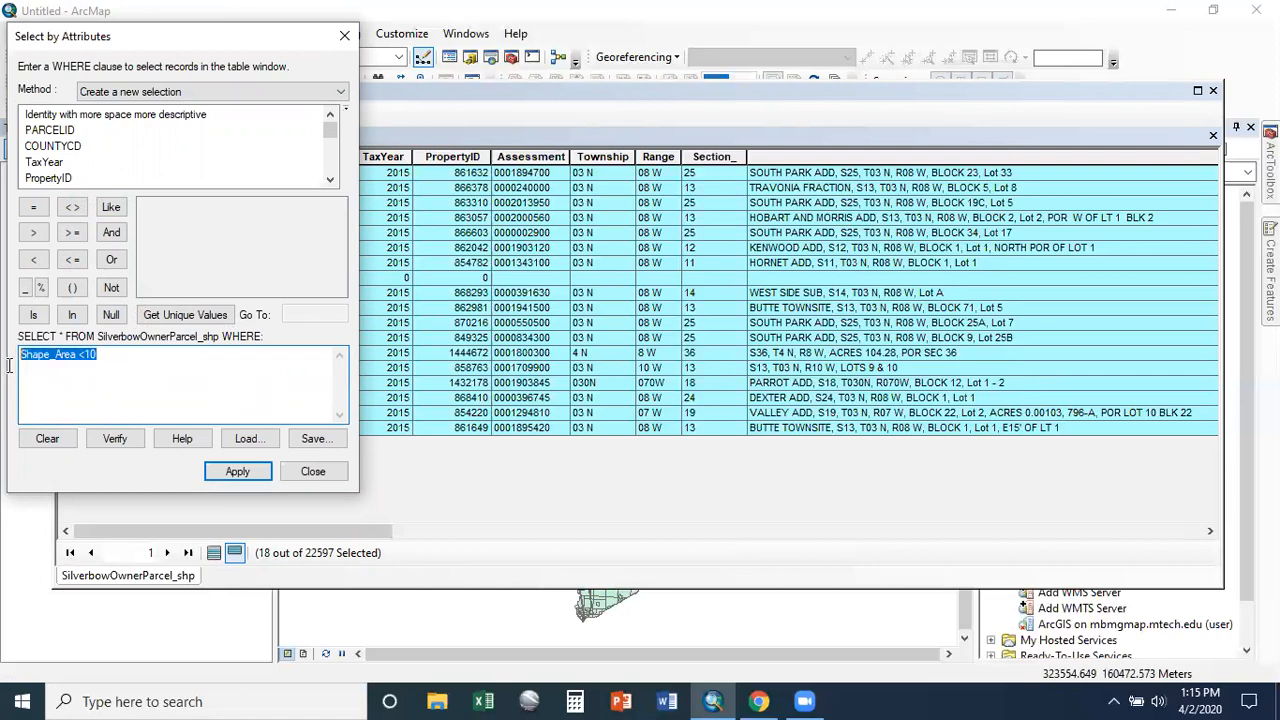
pyautogui.press('BackSpace')
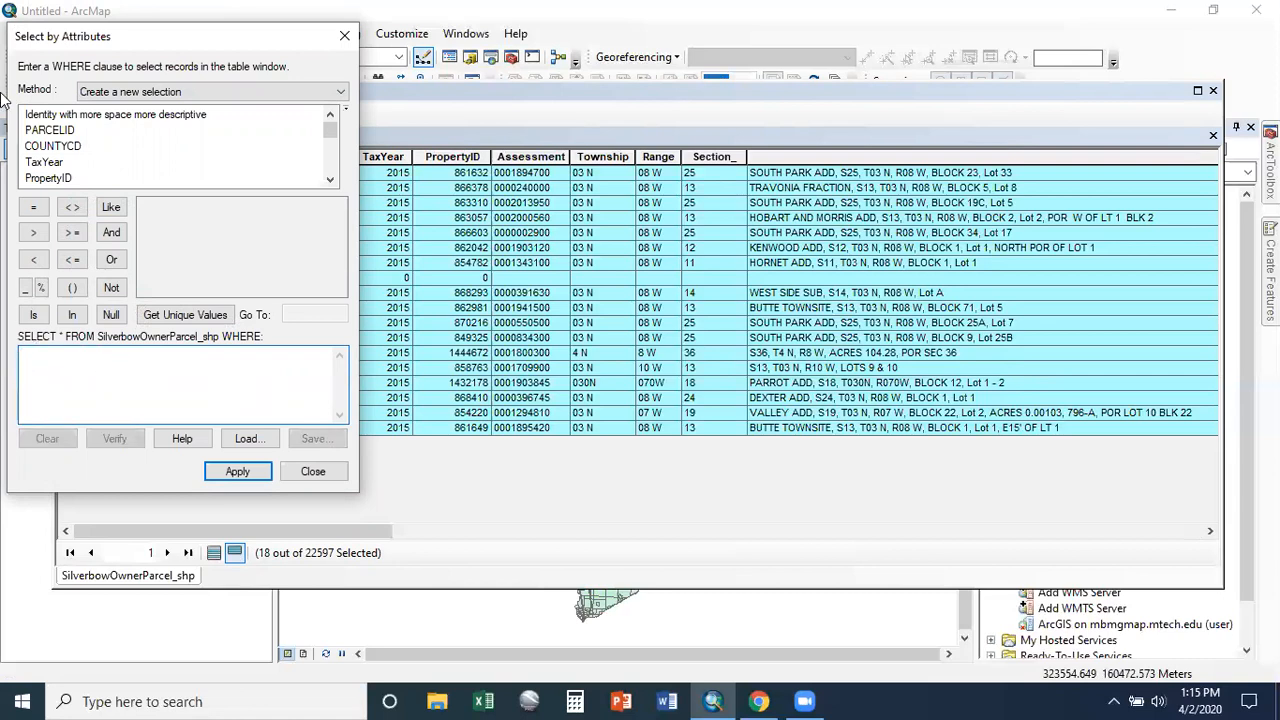
pyautogui.scroll(-3, 140, 170)
pyautogui.scroll(-5, 130, 150)
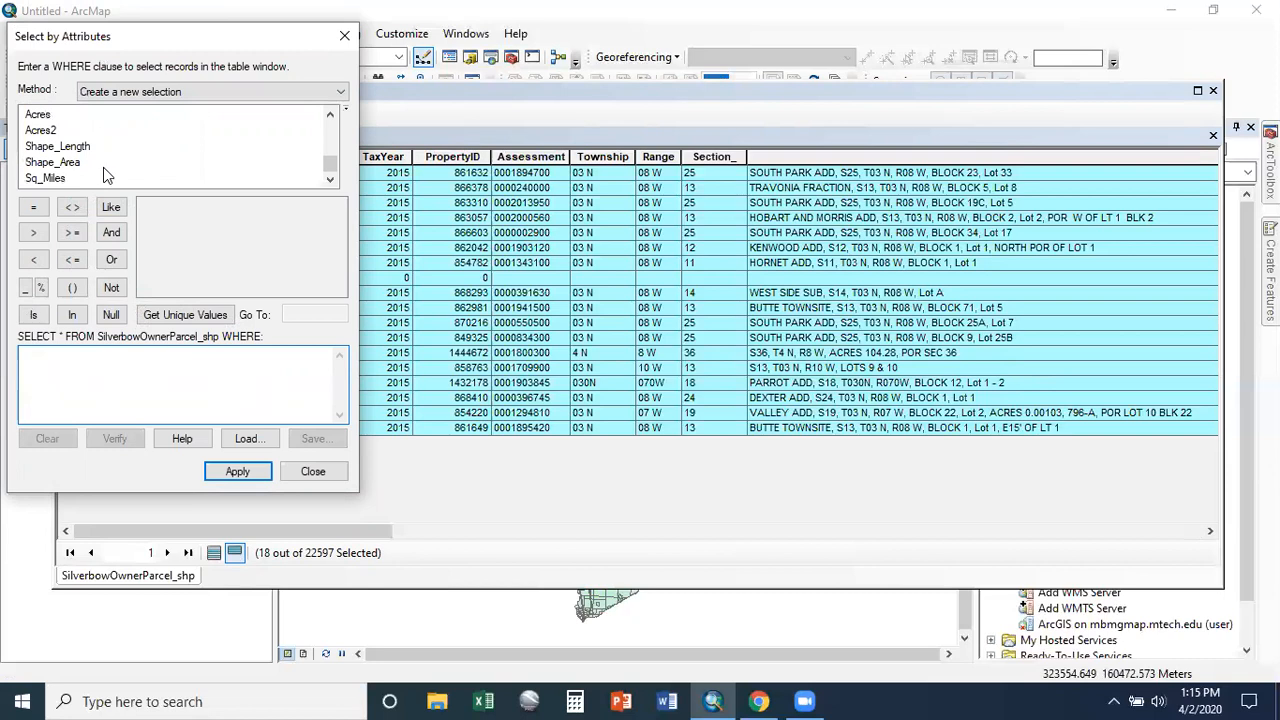
pyautogui.doubleClick(50, 180)
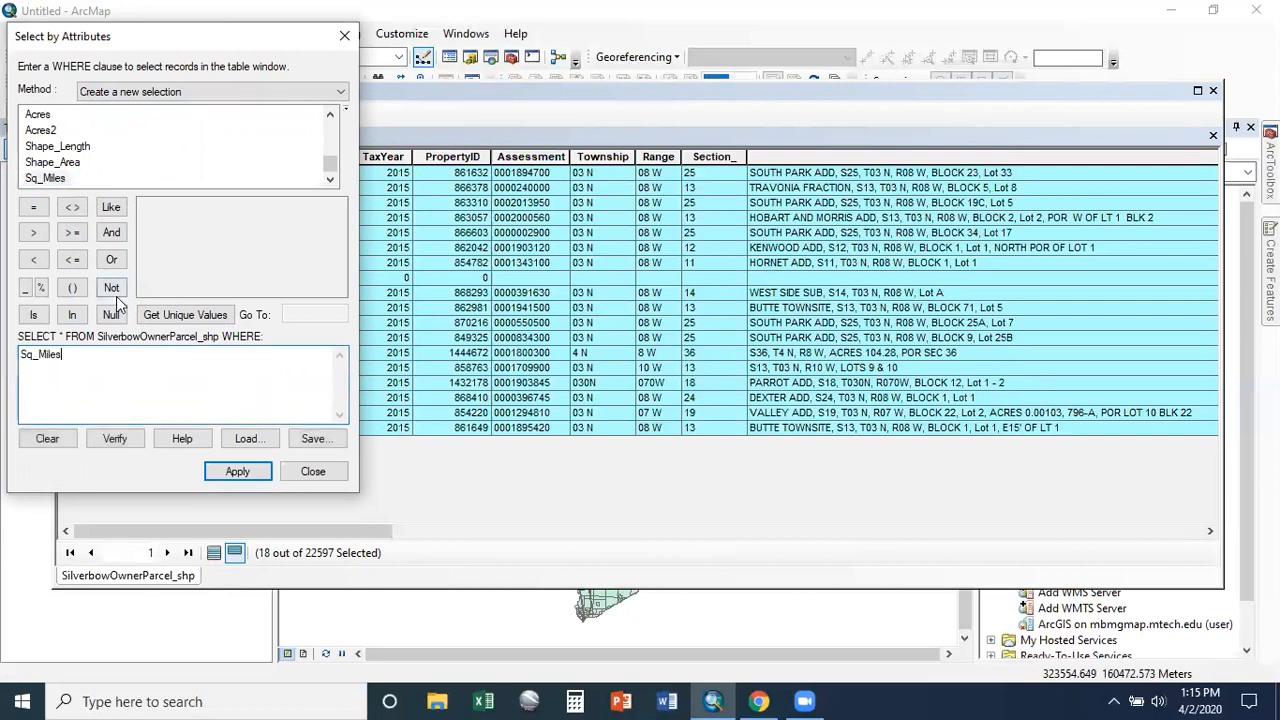
pyautogui.click(33, 233)
pyautogui.write('2')
pyautogui.click(266, 470)
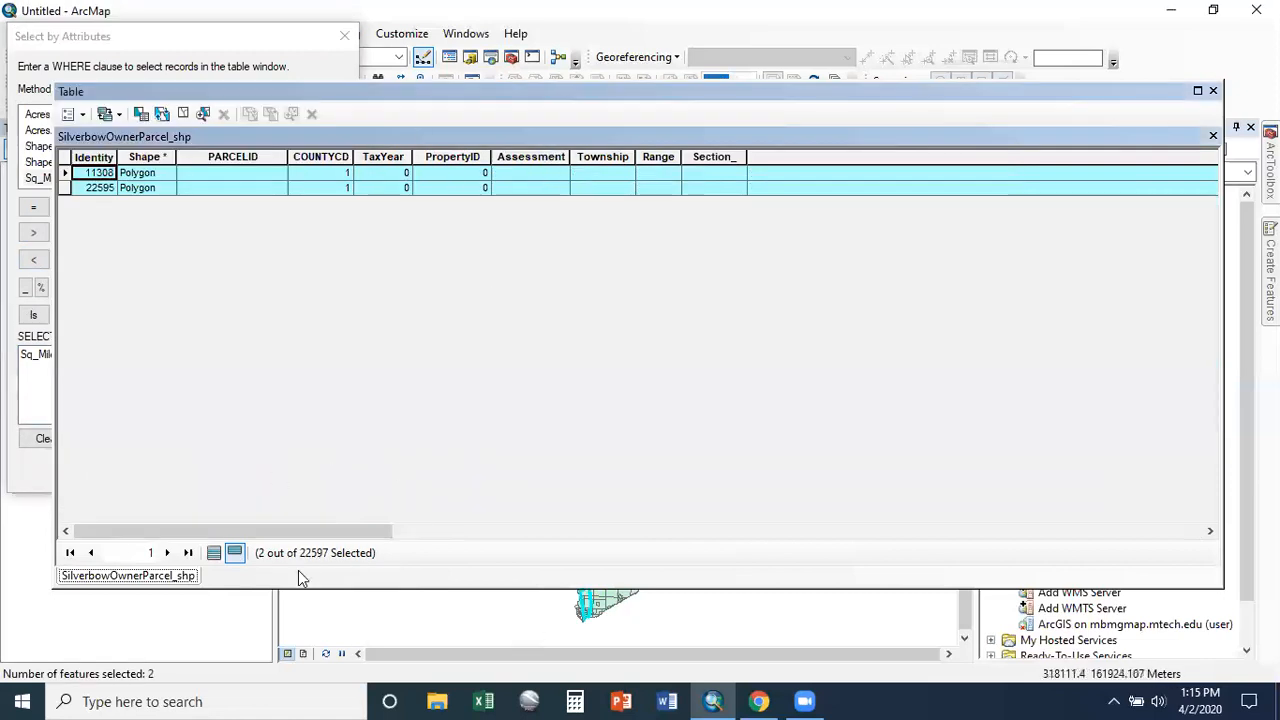
# Move the attribute table aside to examine the selected parcels on the map, and bring the table back into view
pyautogui.moveTo(682, 103); pyautogui.dragTo(834, 662)
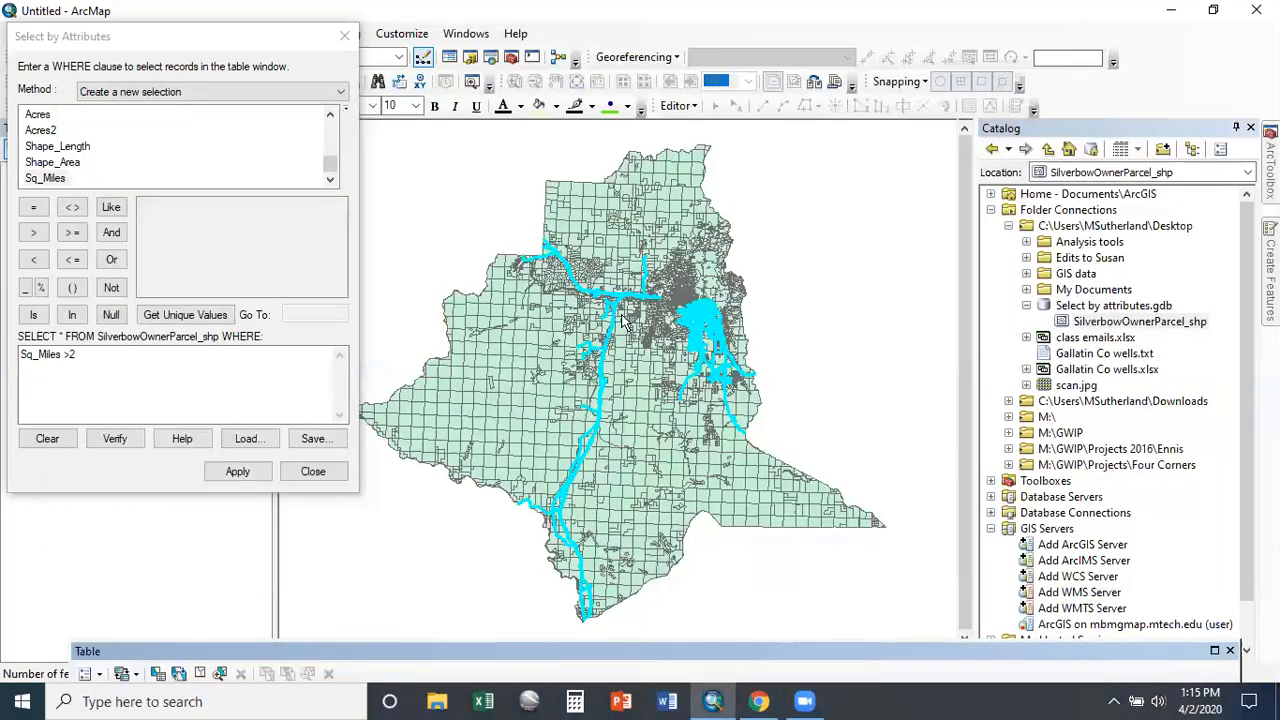
pyautogui.click(503, 660)
pyautogui.moveTo(503, 660); pyautogui.dragTo(505, 70)
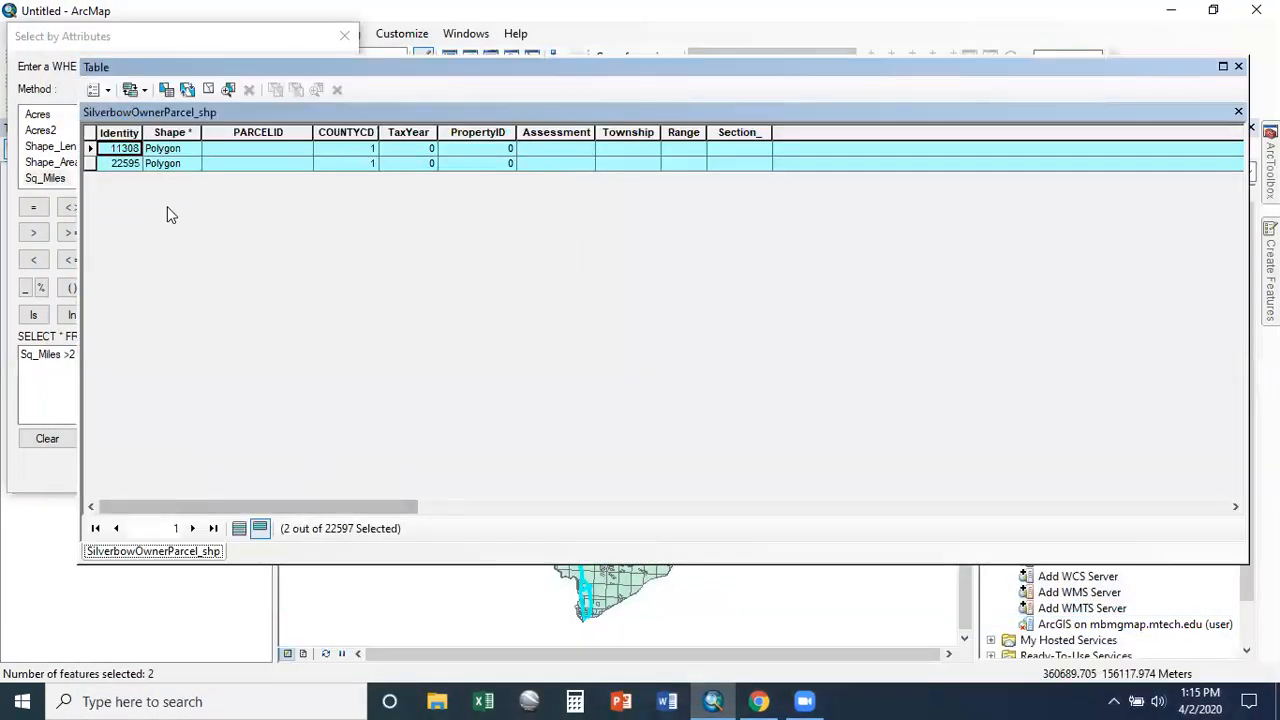
pyautogui.moveTo(270, 112); pyautogui.dragTo(275, 163)
# Replace the selection clause with Shape_Area >=200 and apply it to the parcel table
pyautogui.click(191, 37)
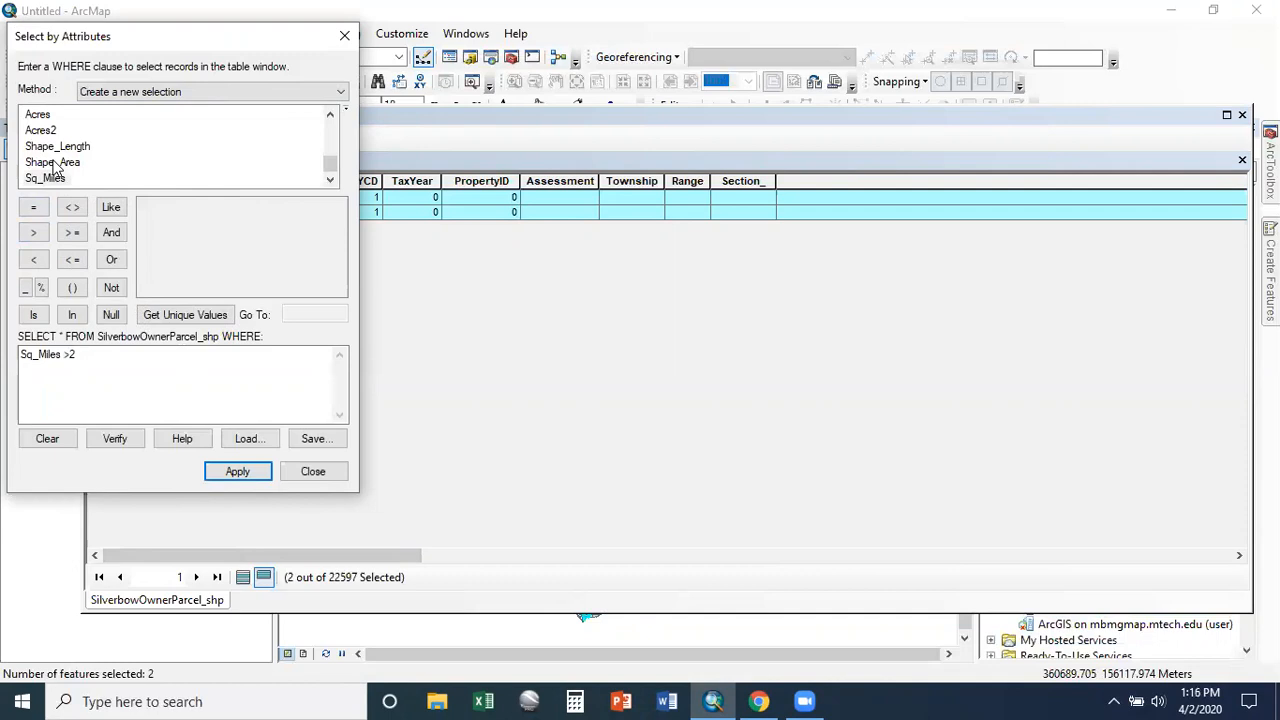
pyautogui.moveTo(76, 354); pyautogui.dragTo(20, 354)
pyautogui.press('Delete')
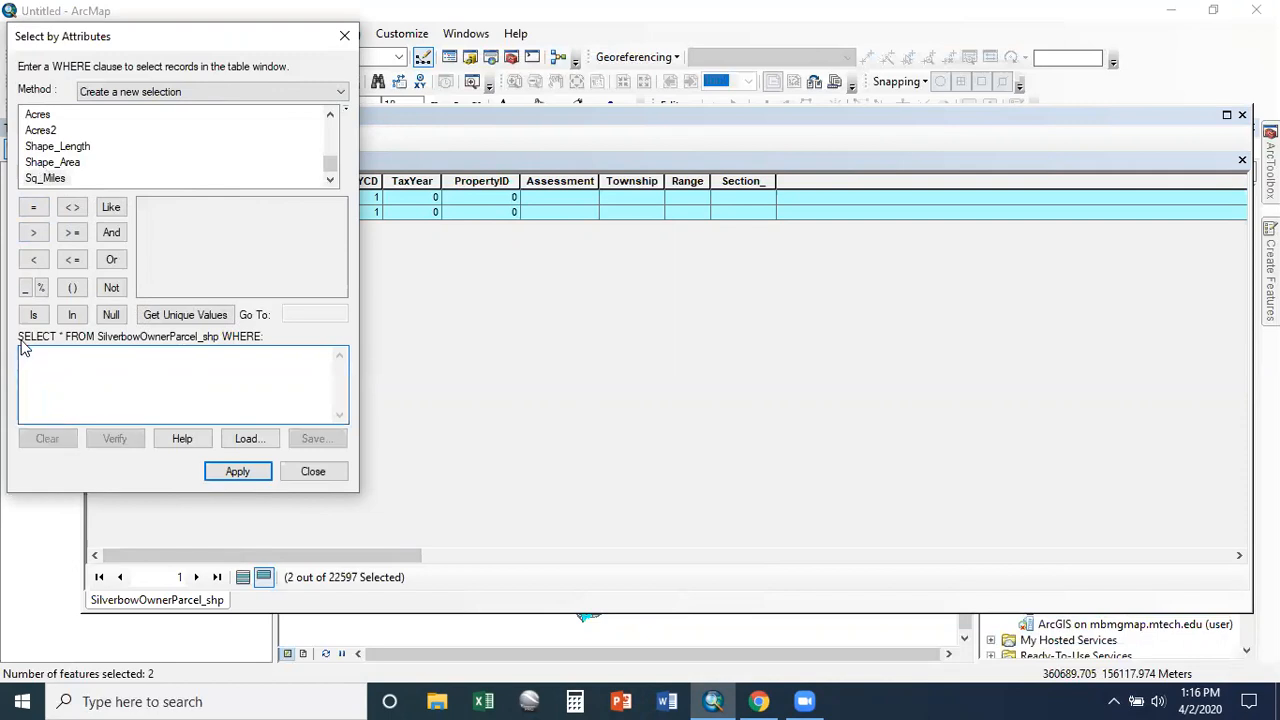
pyautogui.doubleClick(58, 164)
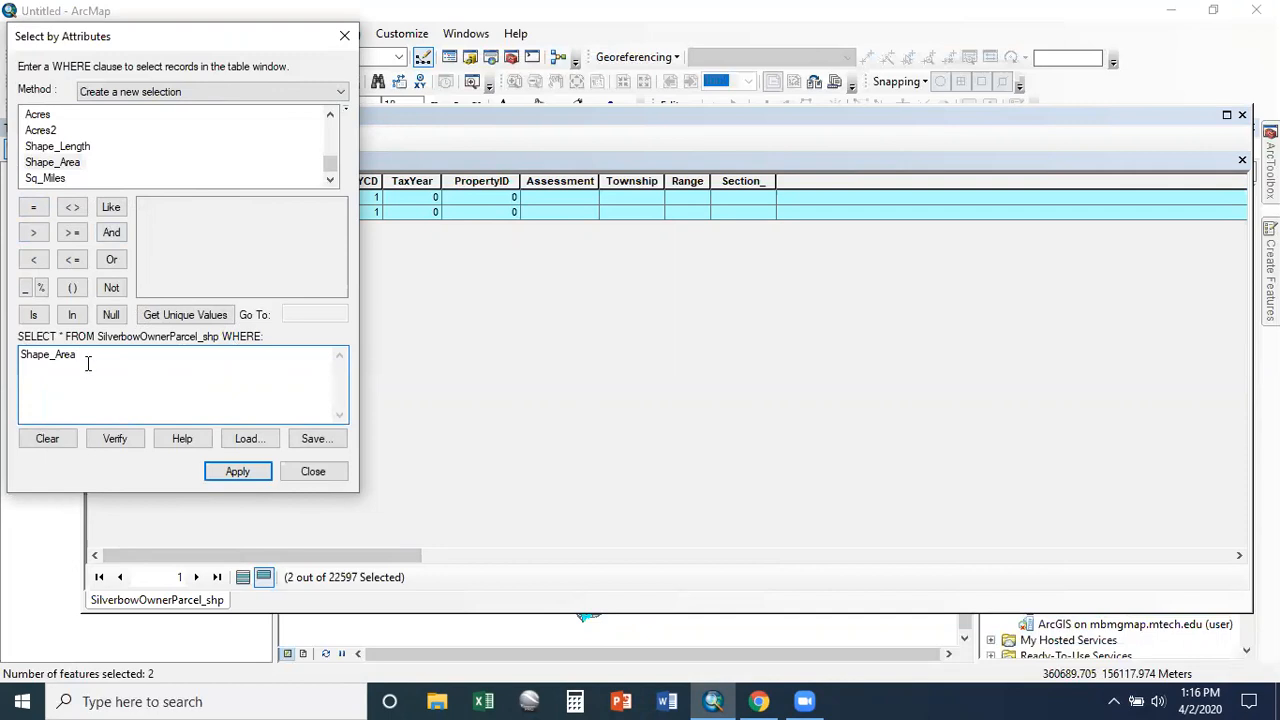
pyautogui.click(76, 236)
pyautogui.write('20')
pyautogui.click(258, 471)
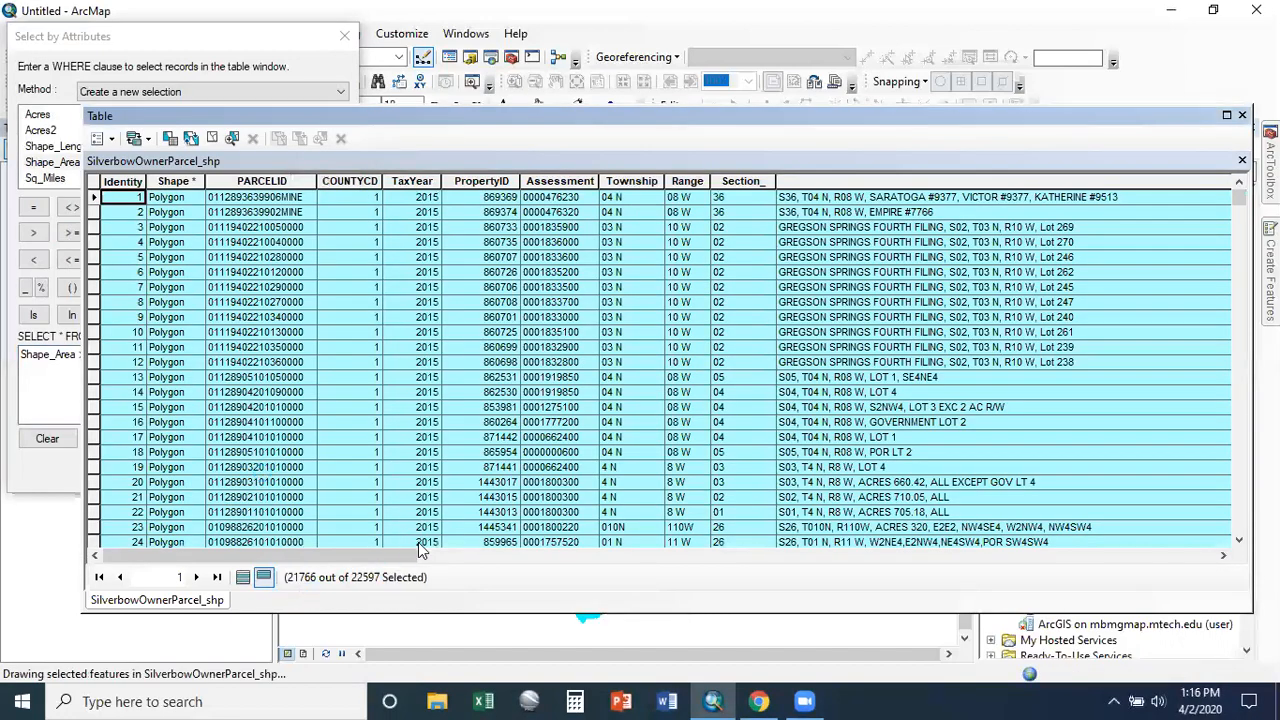
# Change the clause's operator so it reads Shape_Area > 200 and apply the selection
pyautogui.click(37, 399)
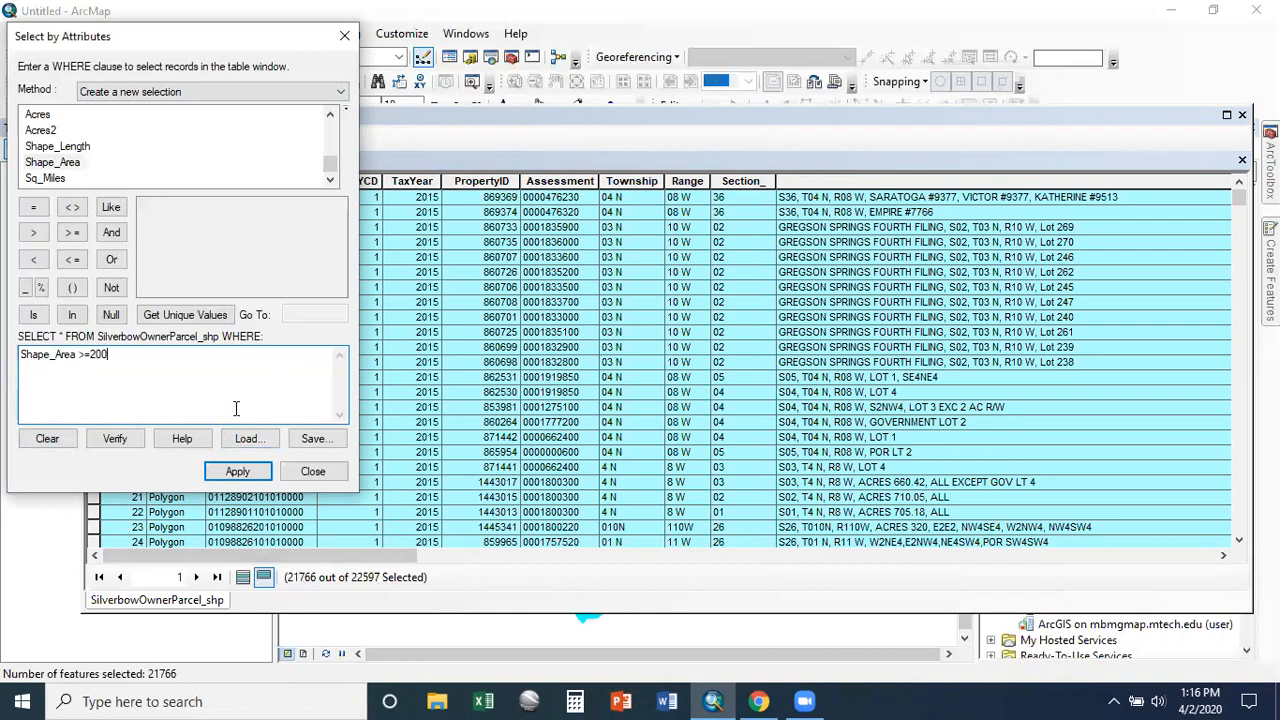
pyautogui.moveTo(85, 355); pyautogui.dragTo(92, 355)
pyautogui.press('BackSpace')
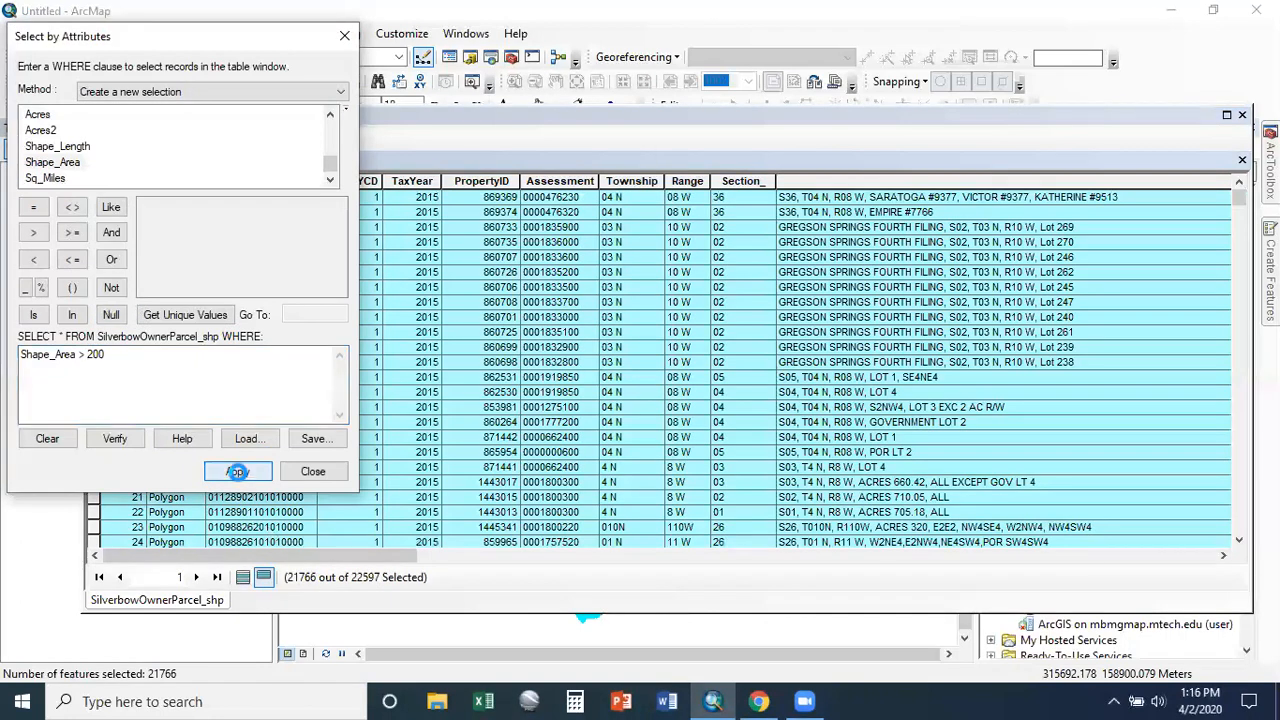
pyautogui.click(237, 471)
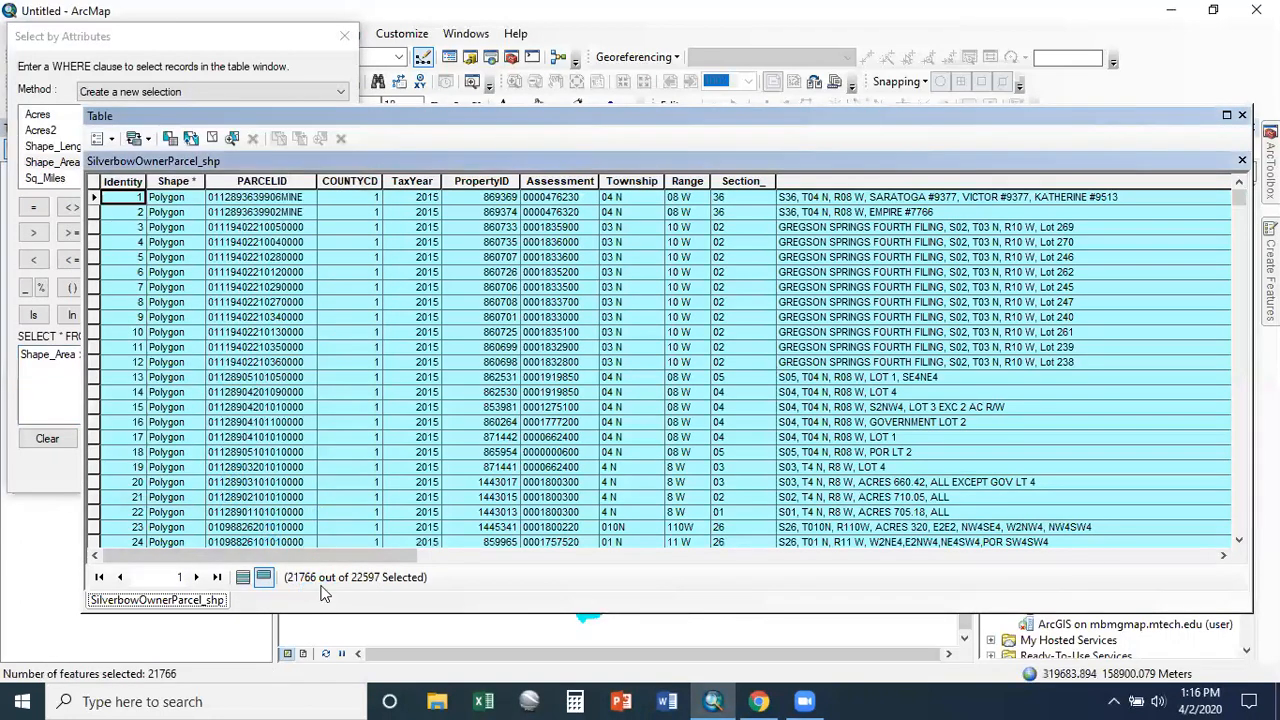
# Replace the selection clause with OwnerCity > 'C' and verify the expression
pyautogui.click(30, 403)
pyautogui.doubleClick(92, 355)
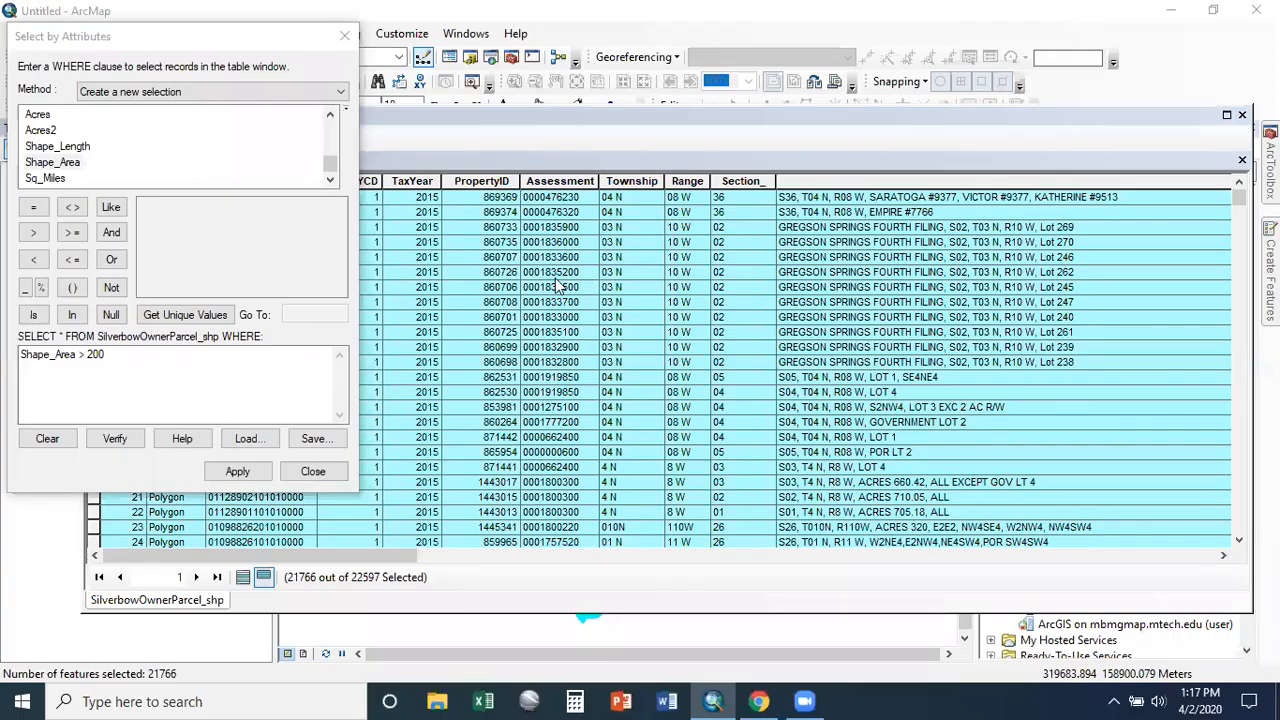
pyautogui.moveTo(208, 369); pyautogui.dragTo(10, 376)
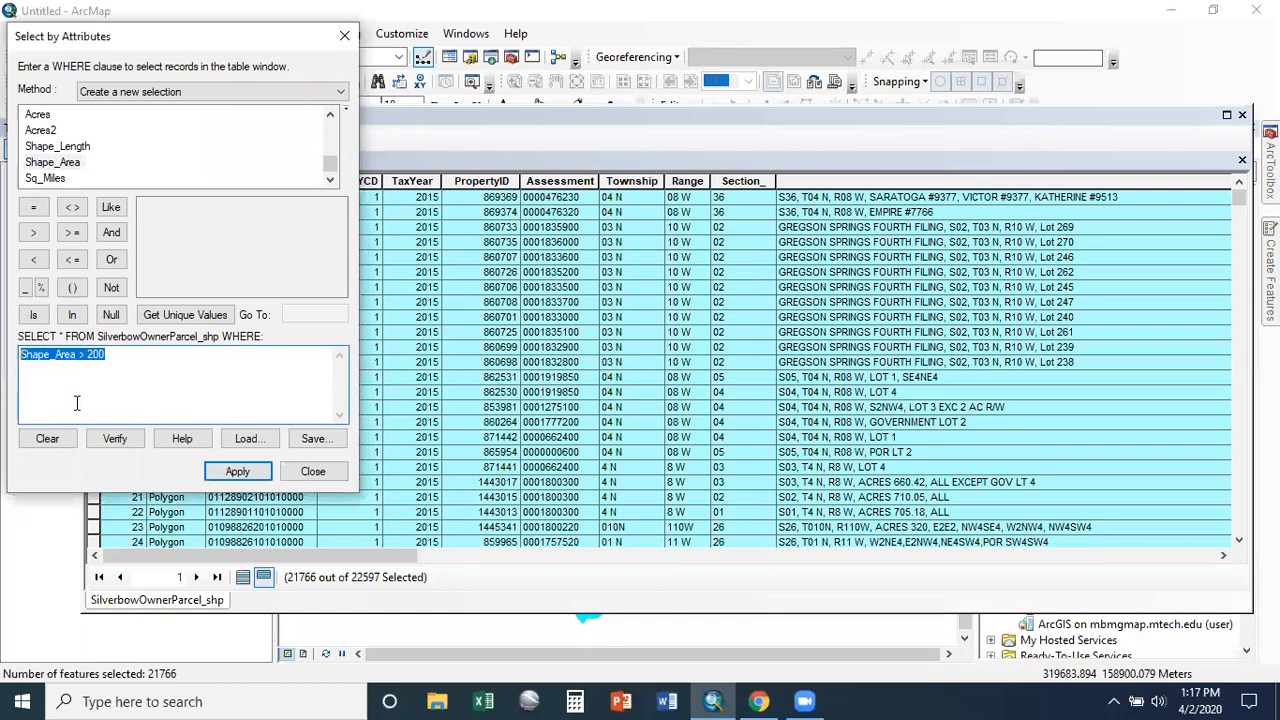
pyautogui.press('Delete')
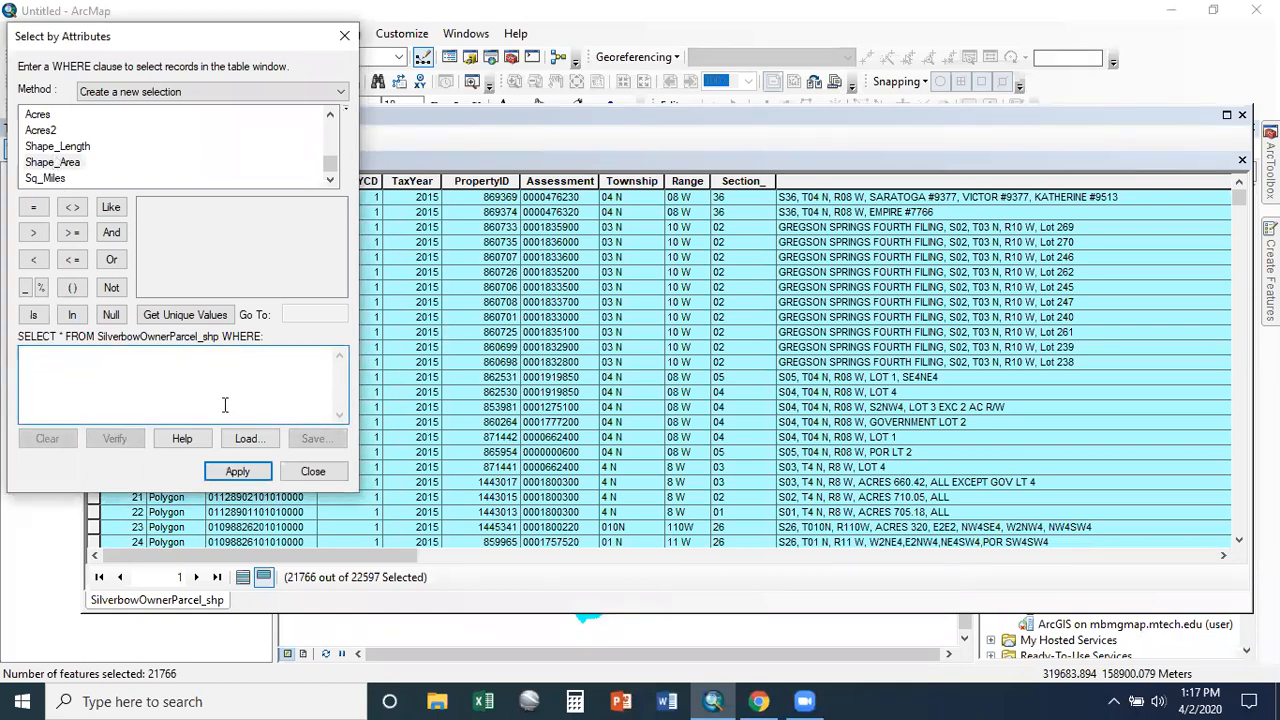
pyautogui.scroll(2, 97, 171)
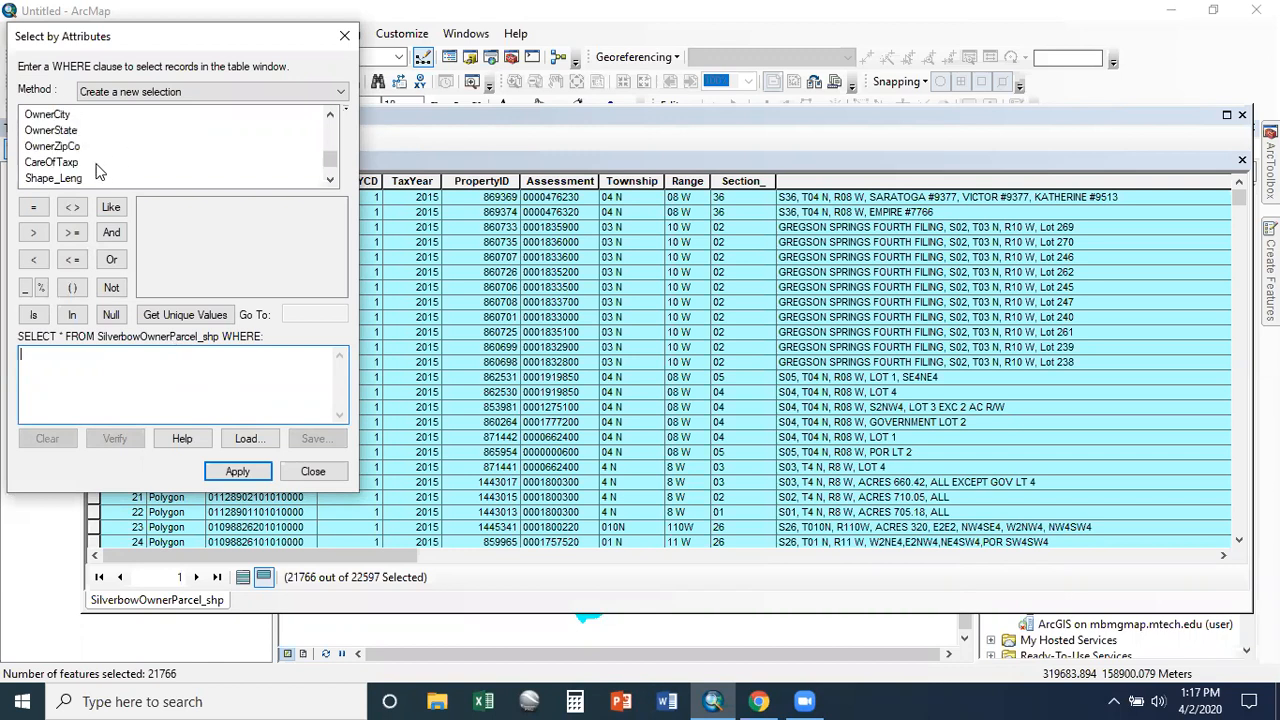
pyautogui.doubleClick(47, 114)
pyautogui.click(33, 232)
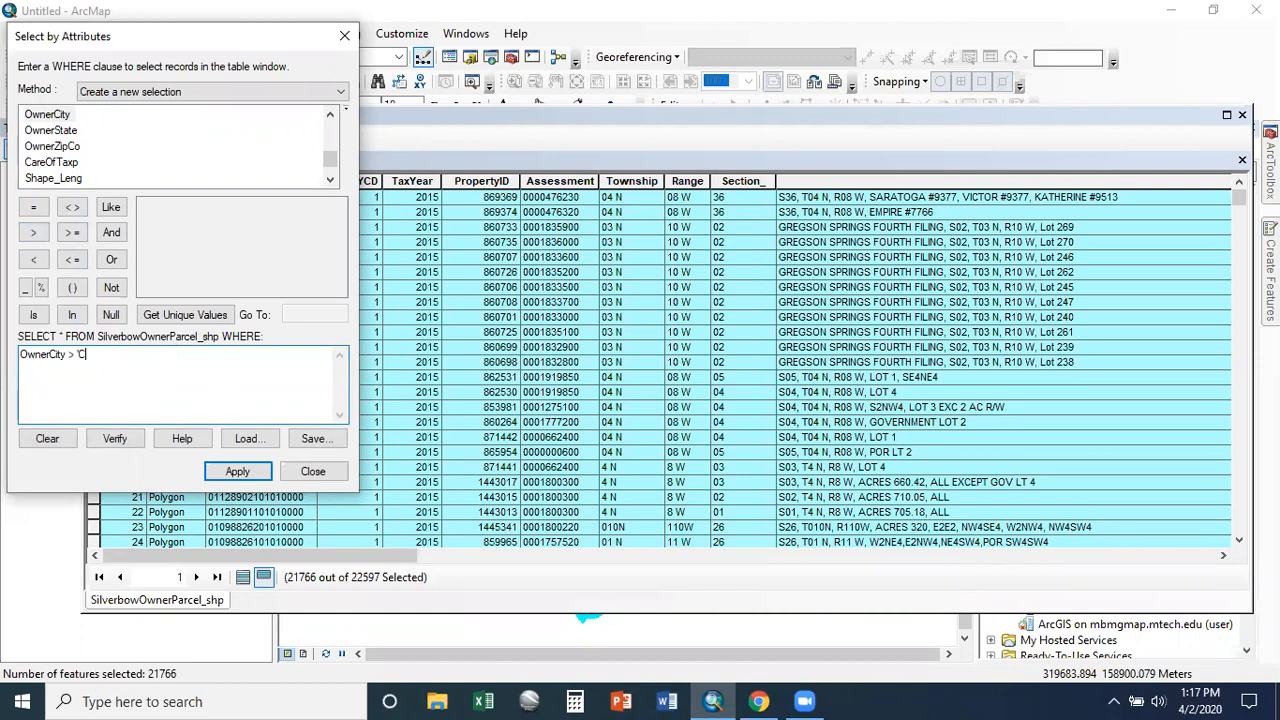
pyautogui.write("'")
pyautogui.click(108, 438)
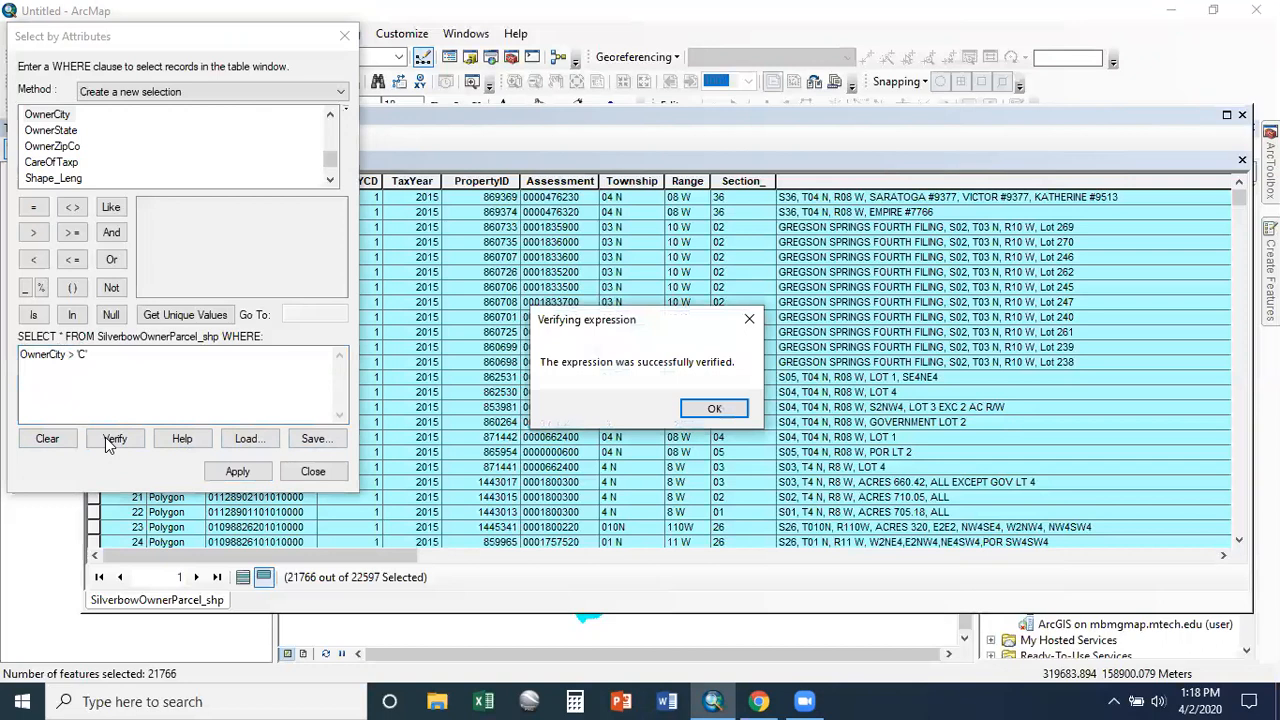
pyautogui.click(714, 410)
pyautogui.click(82, 358)
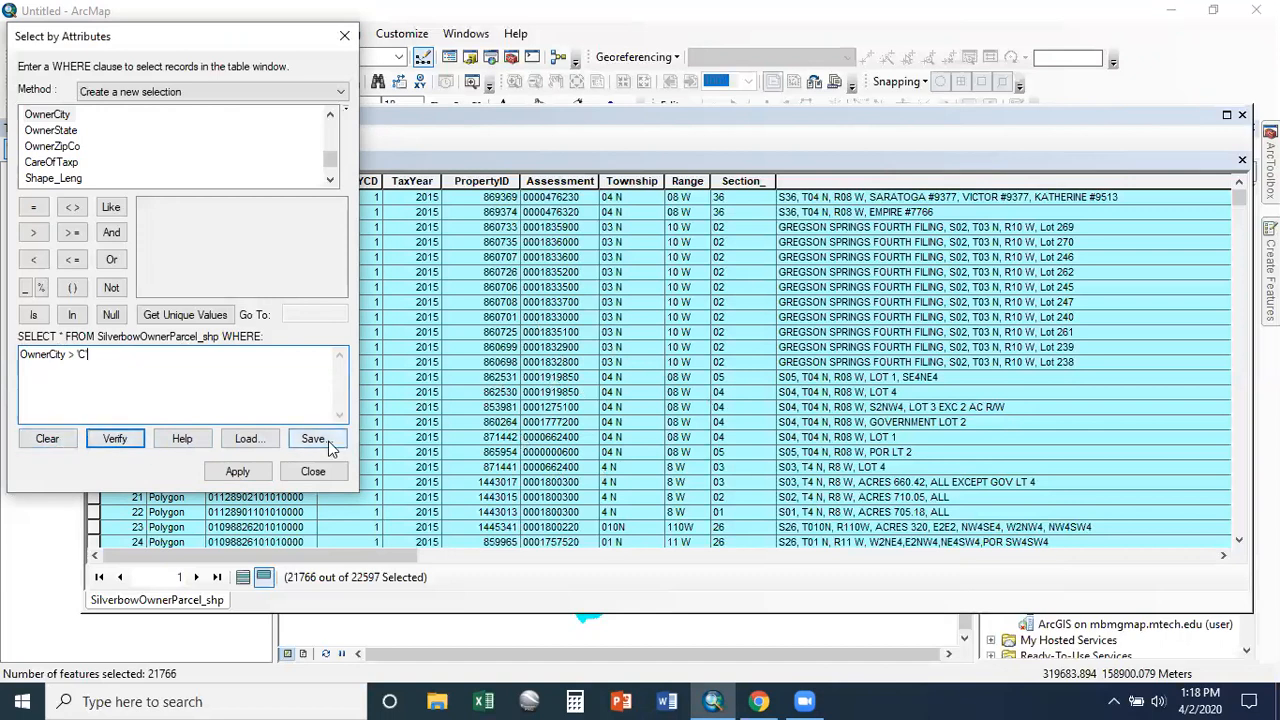
pyautogui.moveTo(126, 359); pyautogui.dragTo(22, 356)
pyautogui.click(137, 379)
pyautogui.moveTo(160, 358); pyautogui.dragTo(10, 358)
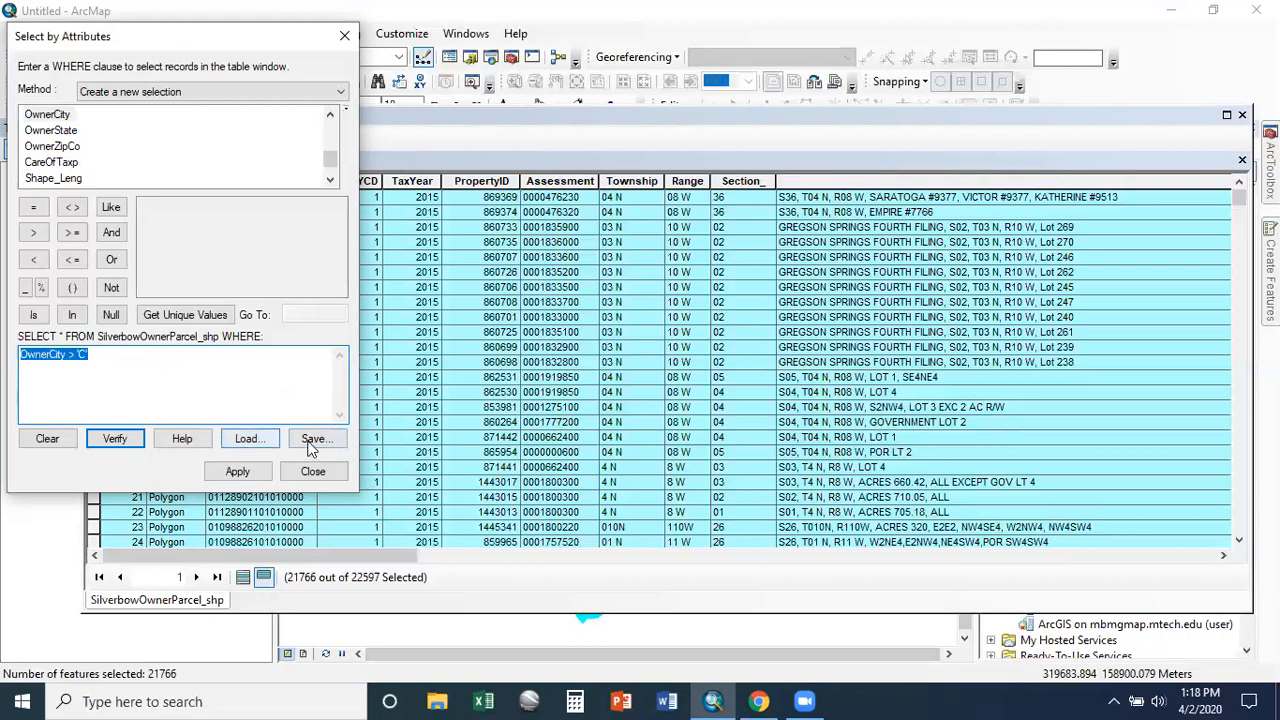
# Open the help topic on building a query expression, look through its string and combined-expression examples, and close it
pyautogui.click(192, 438)
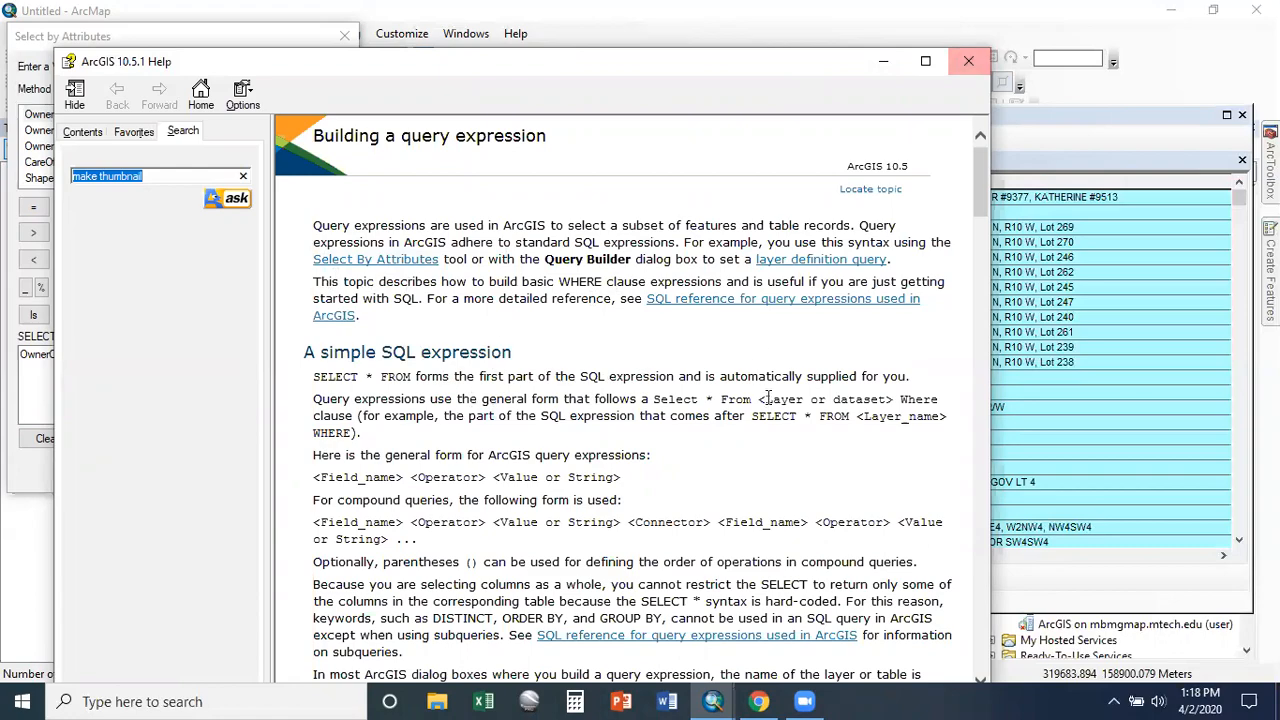
pyautogui.scroll(-10, 490, 515)
pyautogui.scroll(-20, 490, 515)
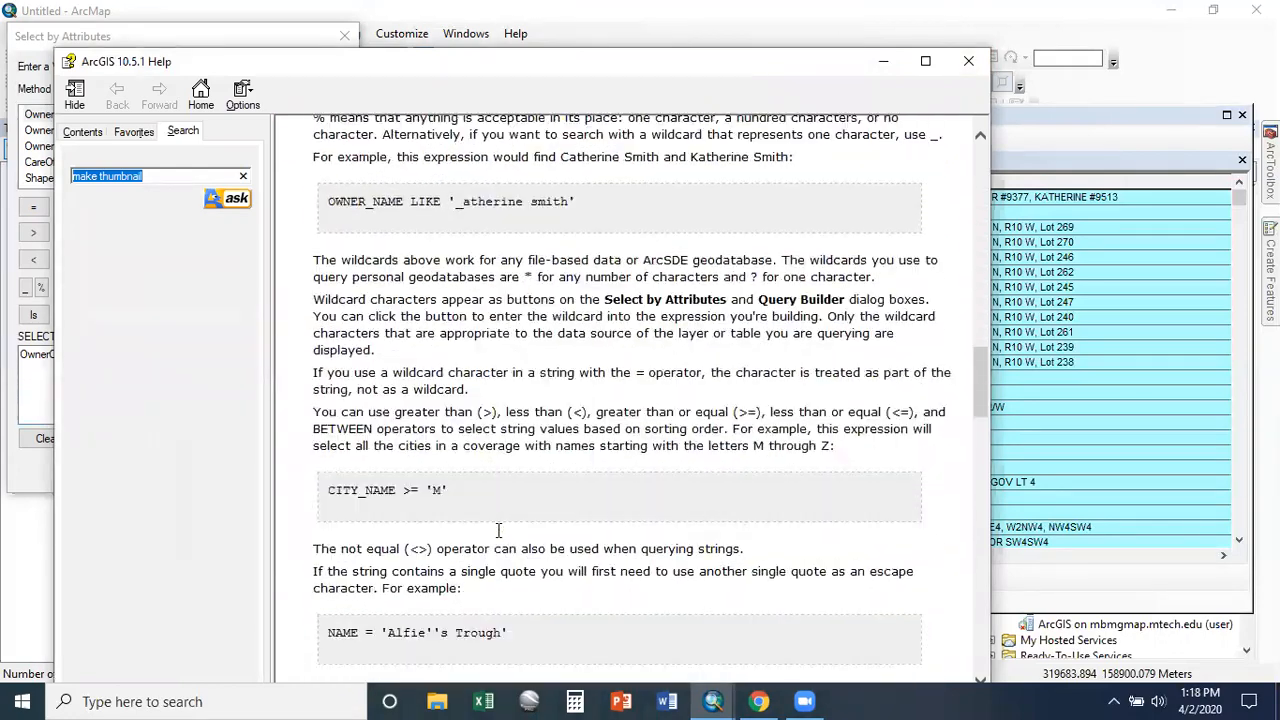
pyautogui.scroll(-20, 504, 534)
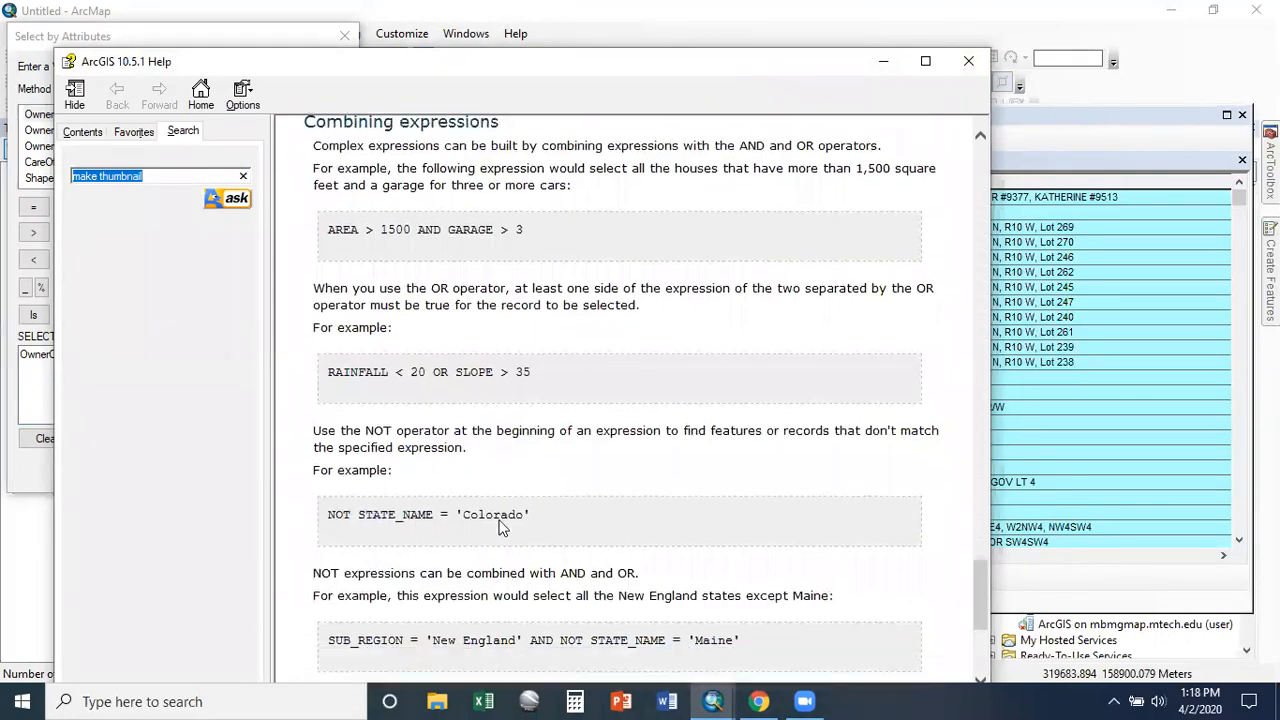
pyautogui.scroll(10, 515, 540)
pyautogui.scroll(20, 515, 540)
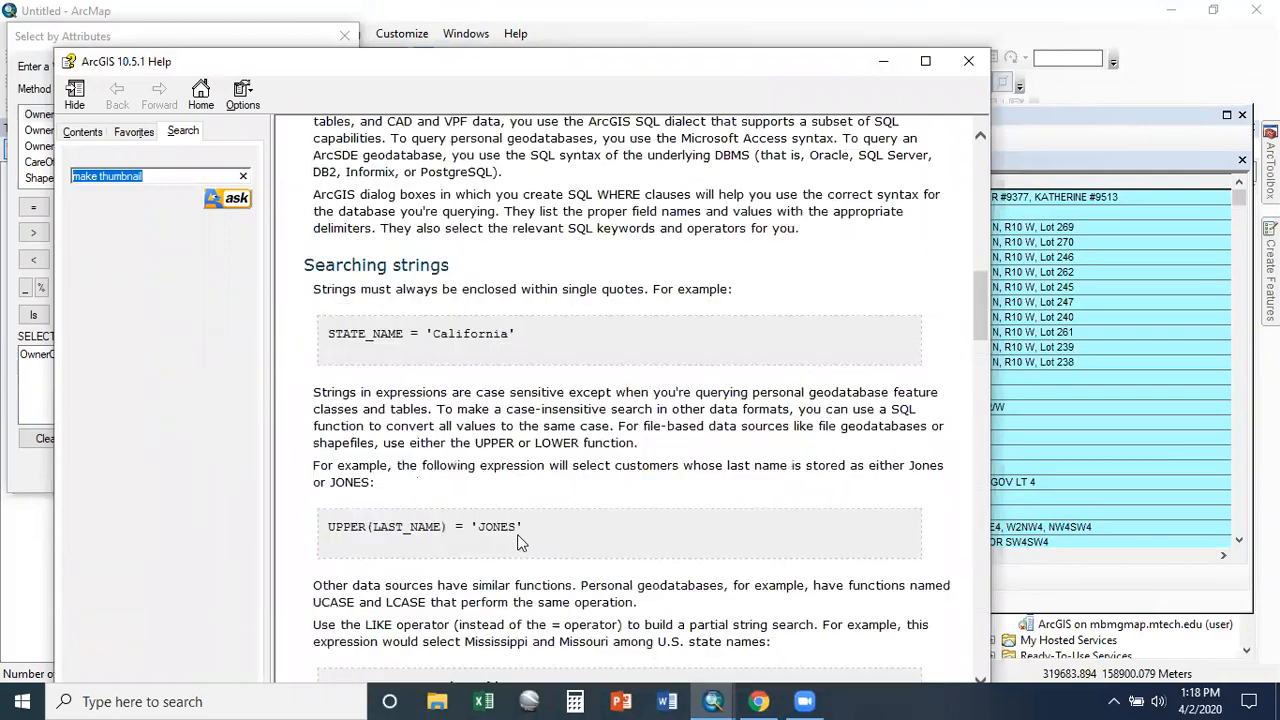
pyautogui.click(968, 61)
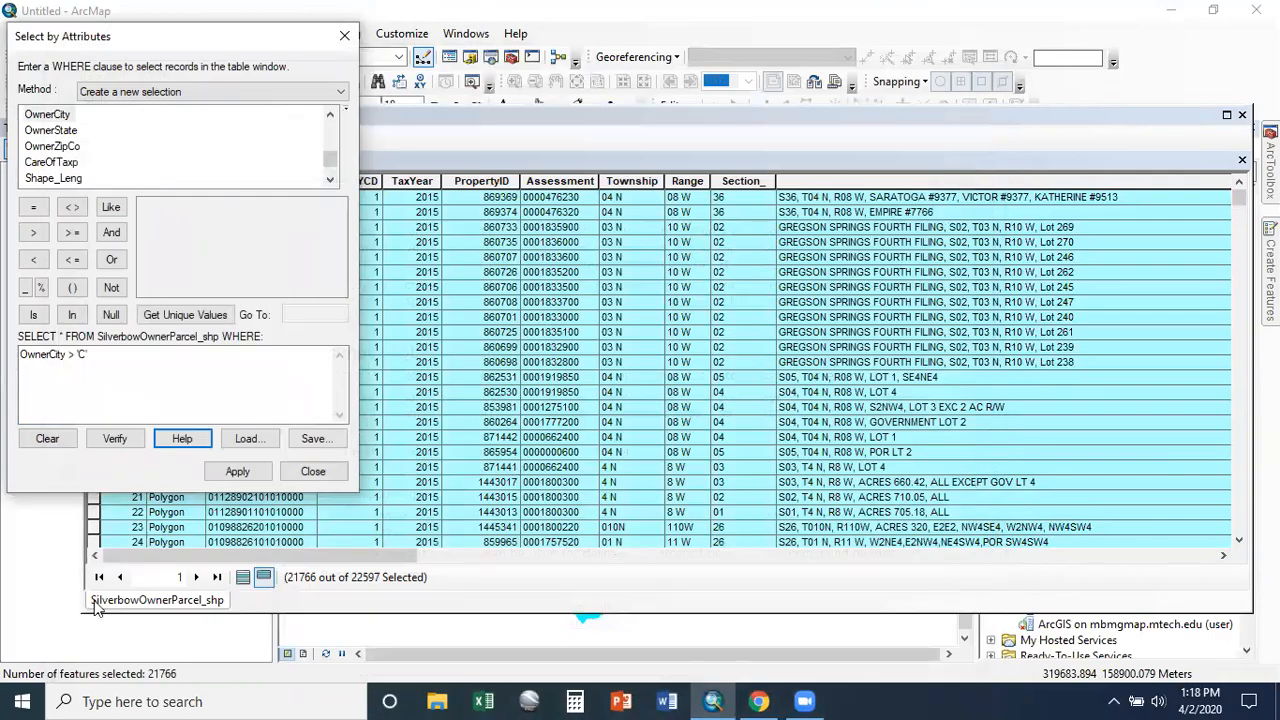
# Apply the OwnerCity > 'C' selection, examine the OwnerCity values of the selected records, and return to Select By Attributes
pyautogui.click(236, 471)
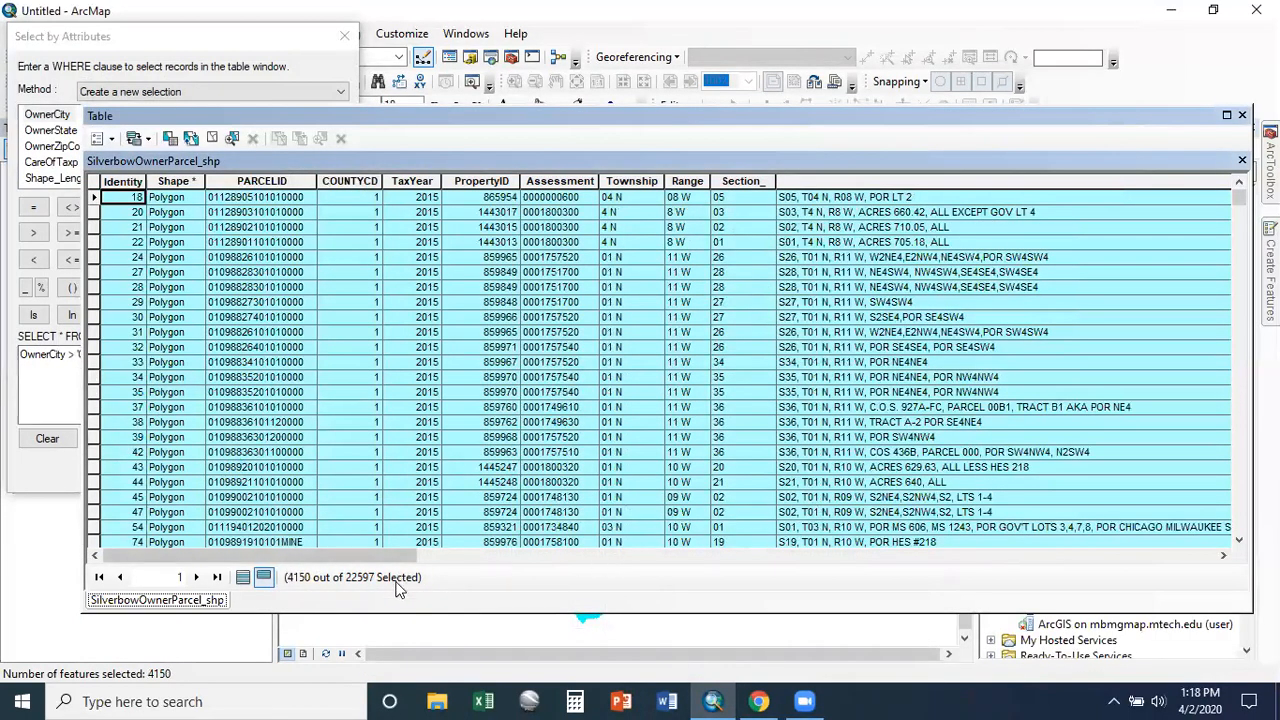
pyautogui.moveTo(345, 553); pyautogui.dragTo(1075, 587)
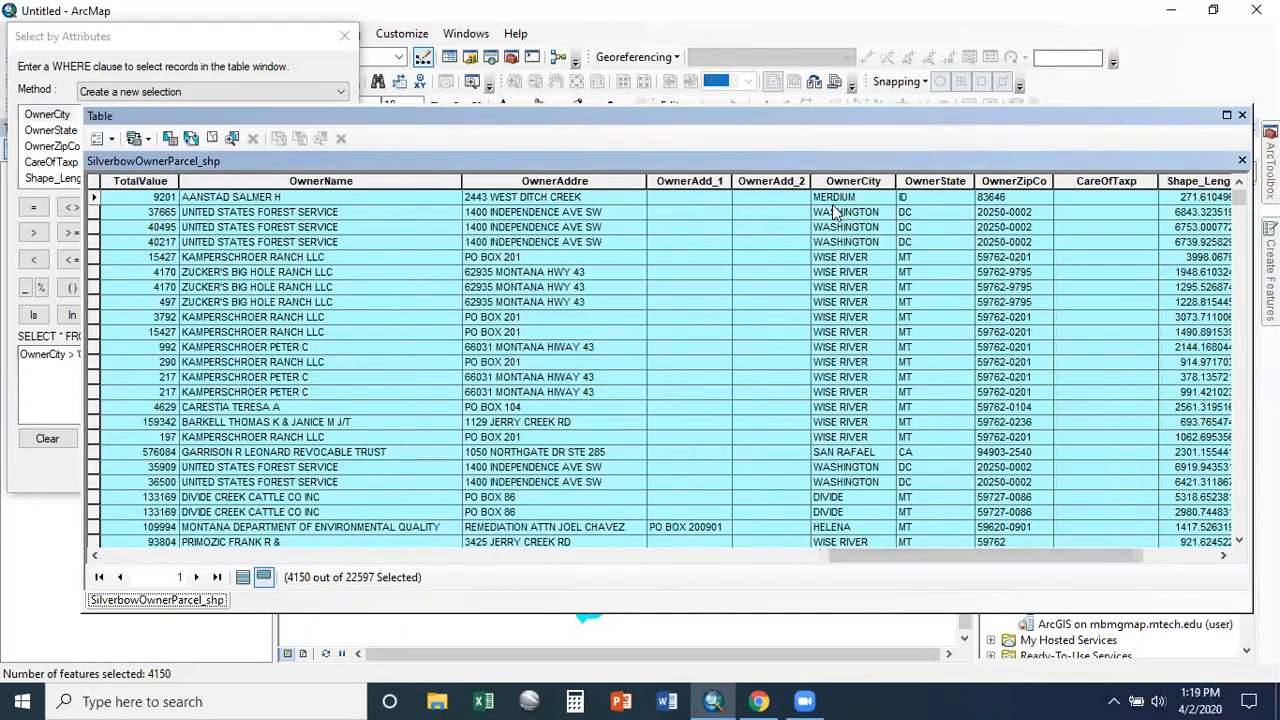
pyautogui.scroll(-8, 838, 480)
pyautogui.scroll(-20, 855, 467)
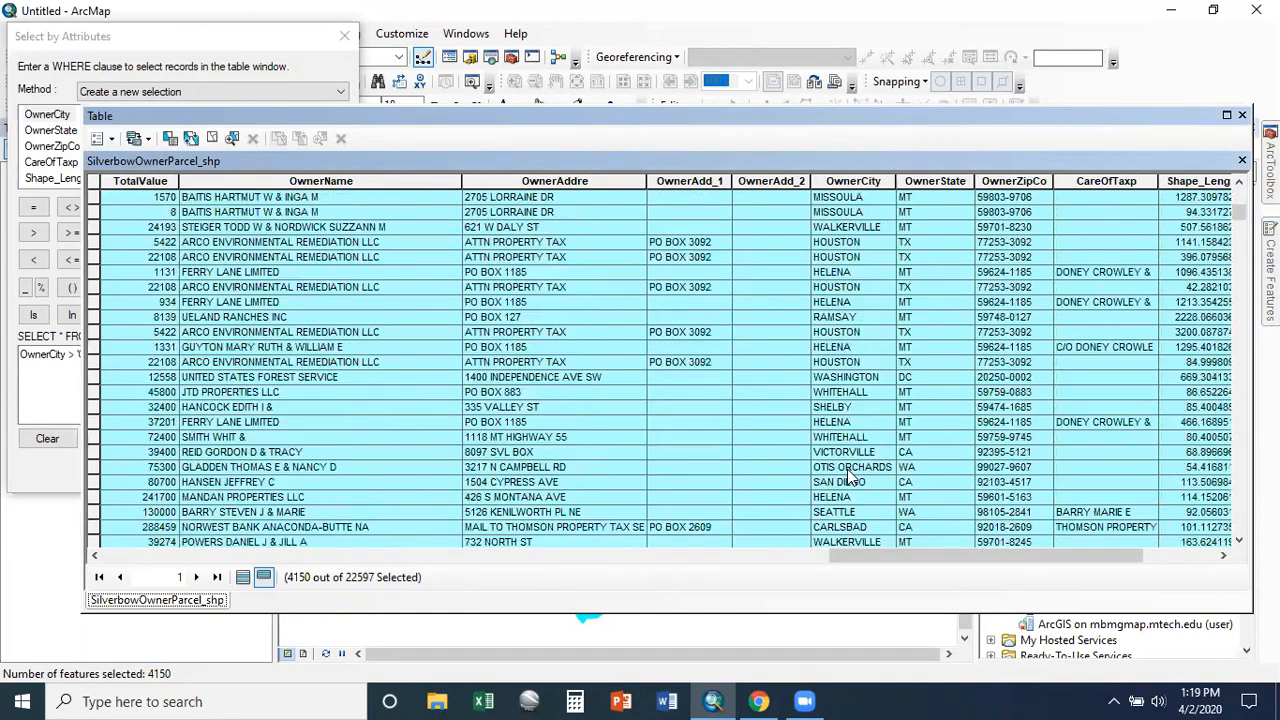
pyautogui.scroll(-20, 848, 478)
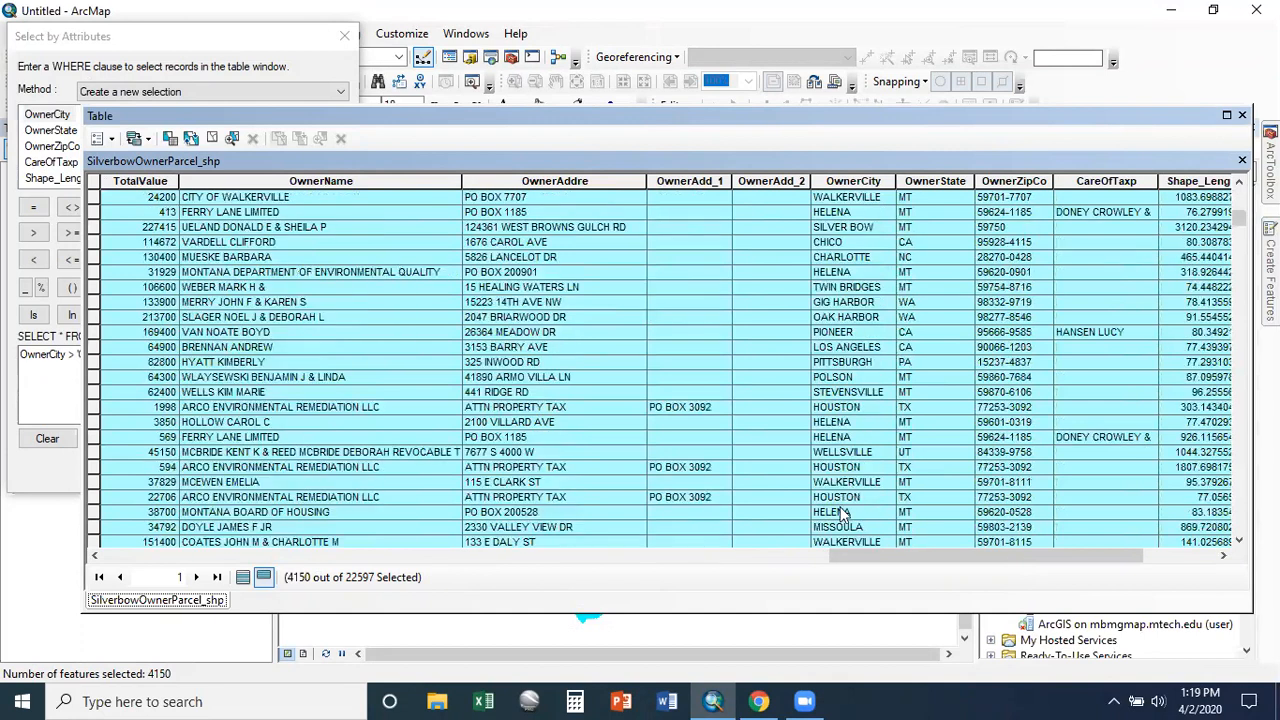
pyautogui.scroll(7, 842, 512)
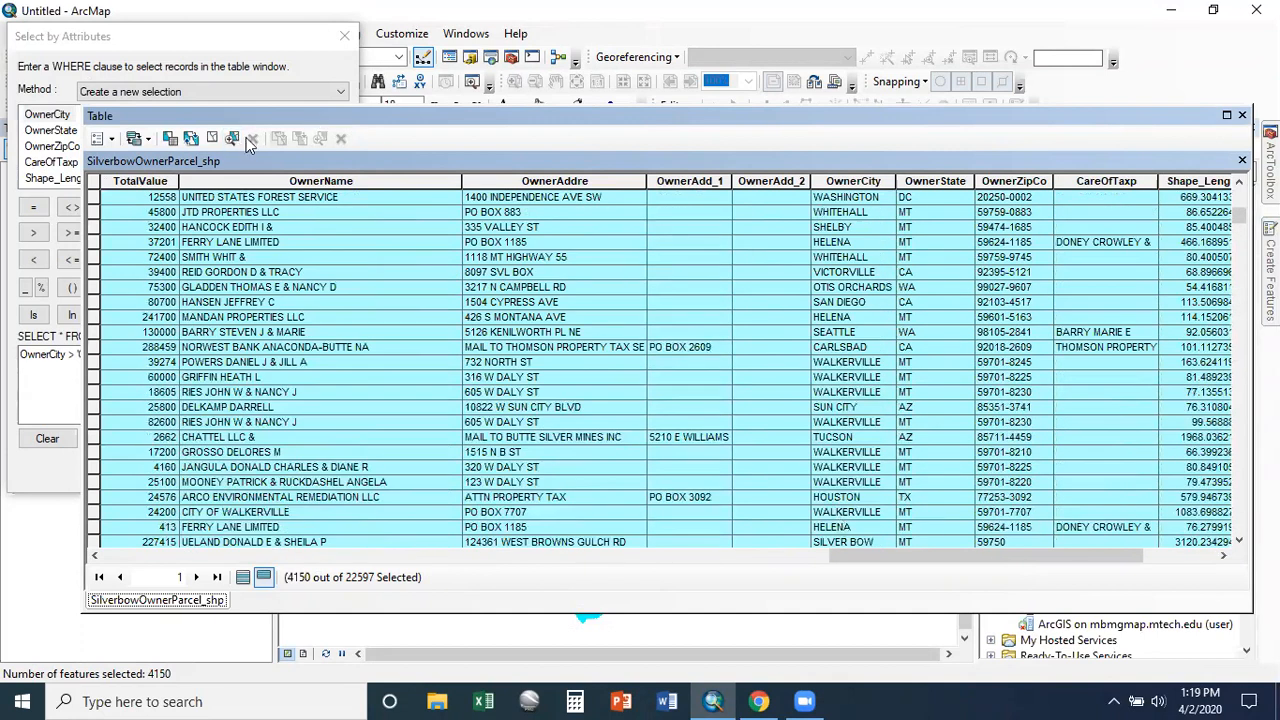
pyautogui.click(208, 28)
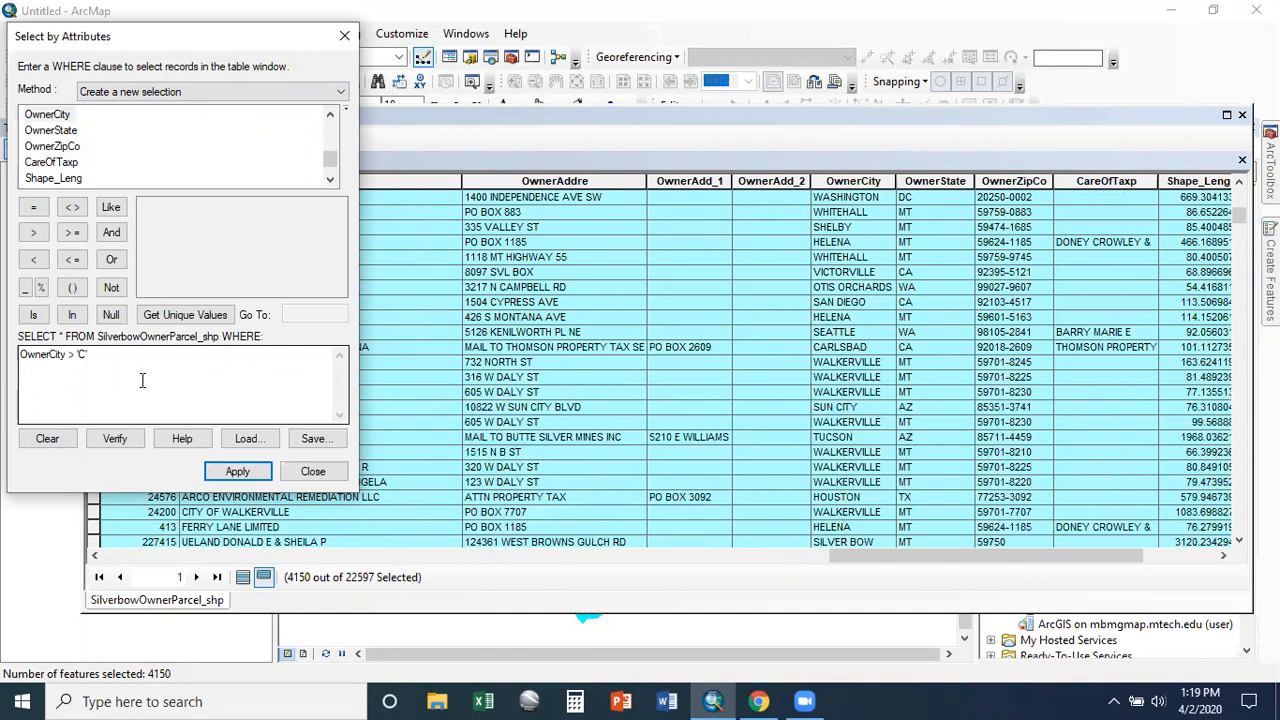
# Set the method to Select from current selection and apply the clause OwnerCity > 'F'
pyautogui.click(192, 91)
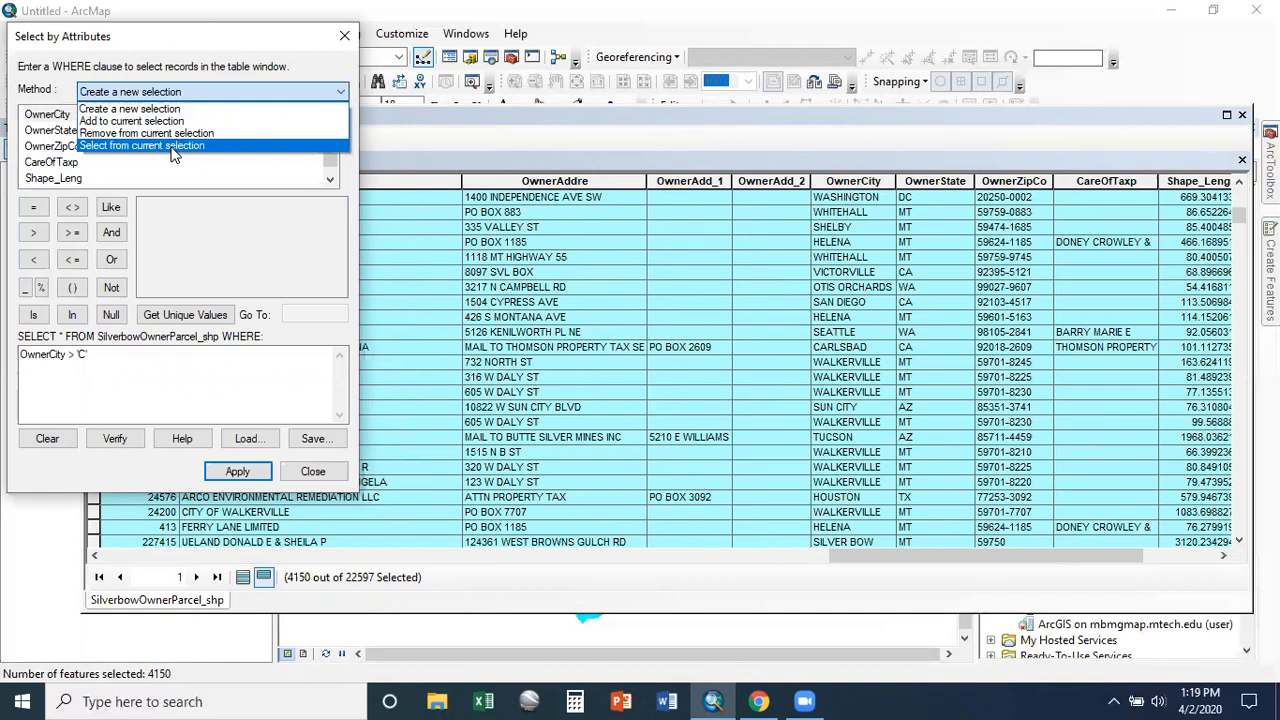
pyautogui.click(172, 148)
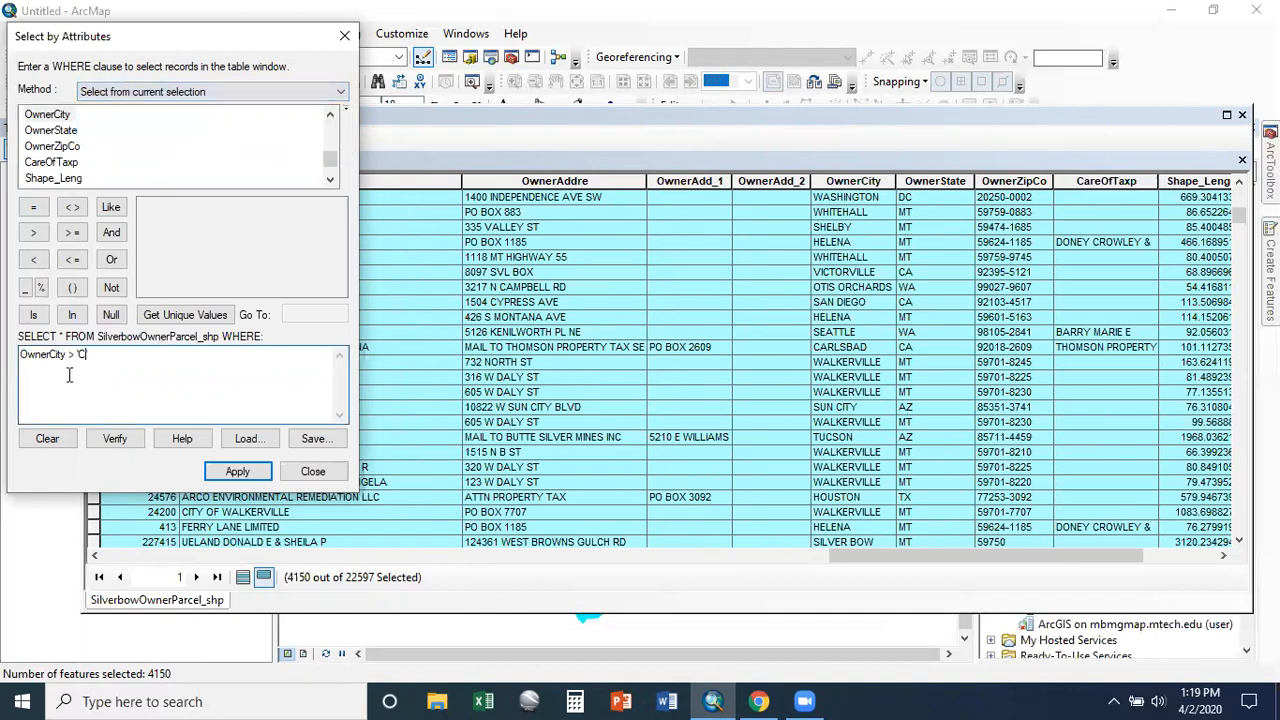
pyautogui.write("C'")
pyautogui.doubleClick(83, 354)
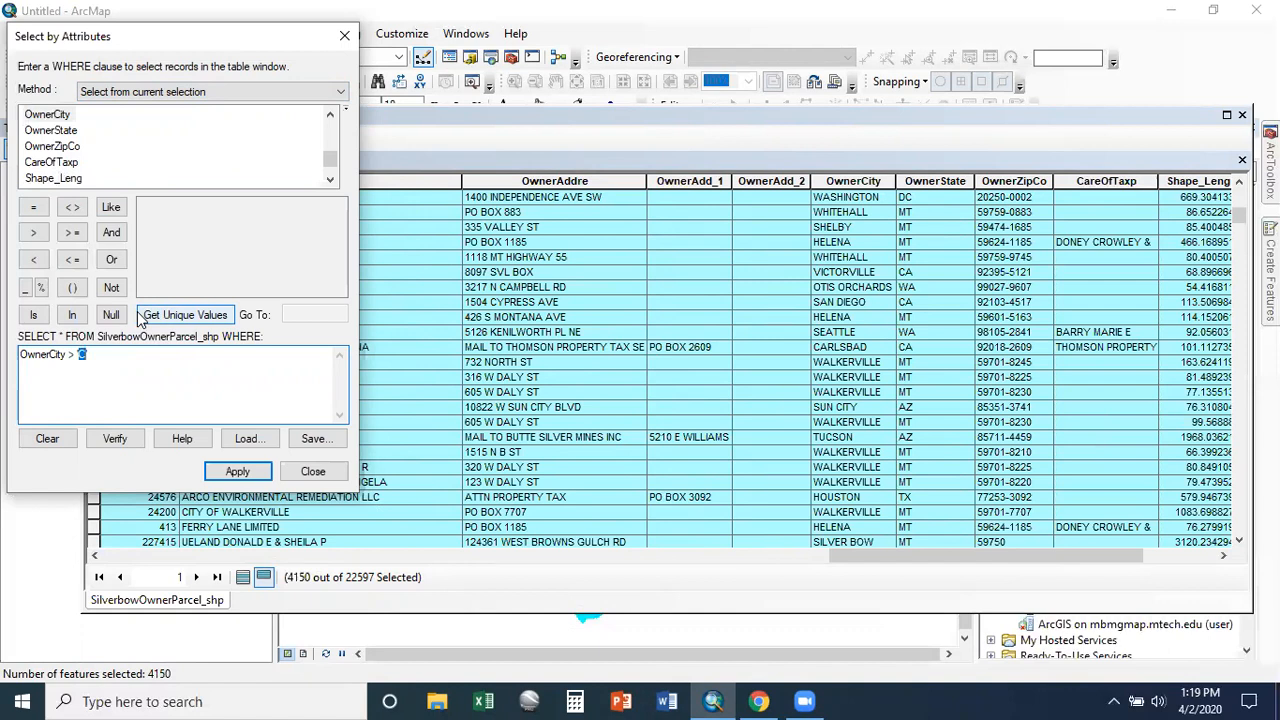
pyautogui.write('F')
pyautogui.click(240, 471)
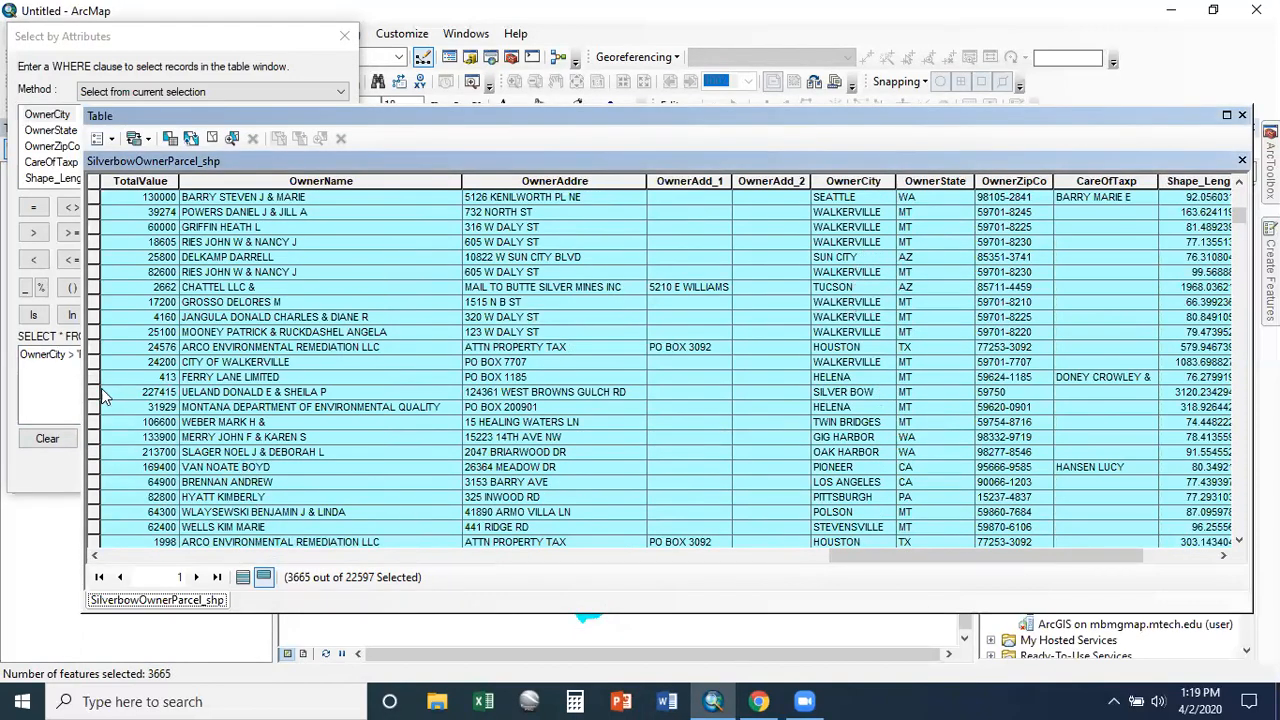
pyautogui.click(67, 391)
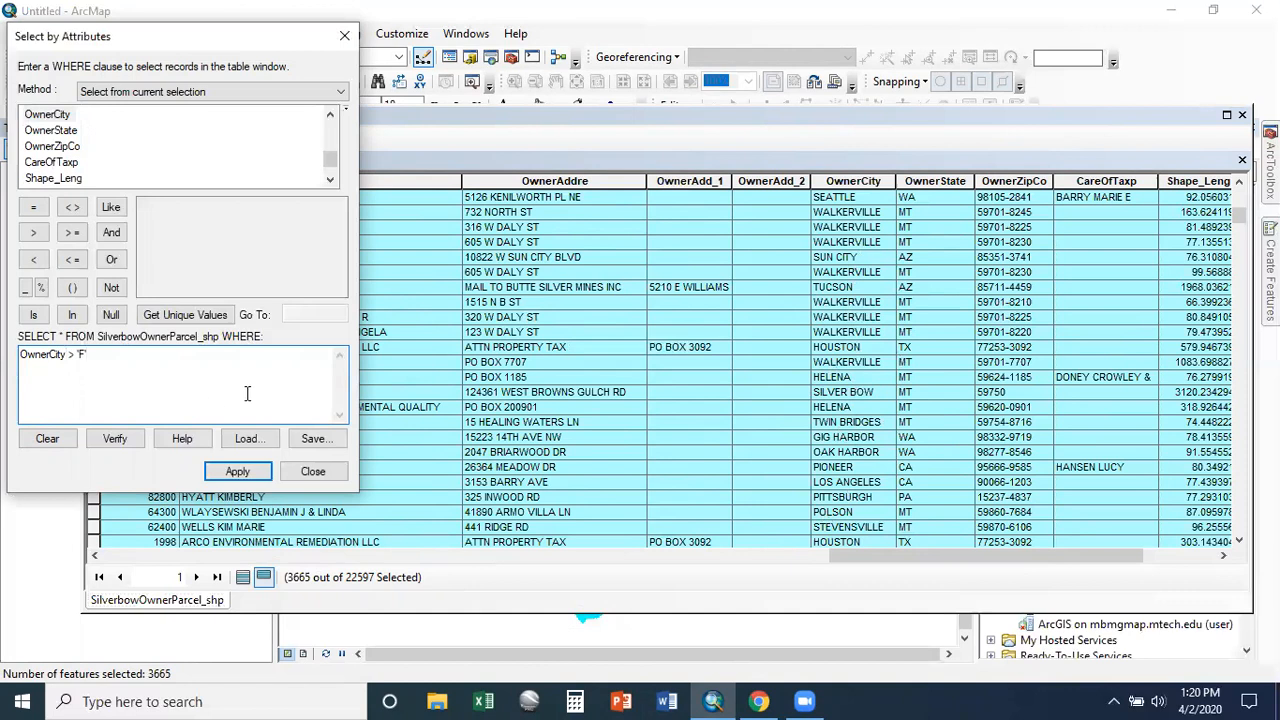
# Reset Select By Attributes to Create a new selection with an empty clause, and clear the current parcel selection
pyautogui.click(240, 94)
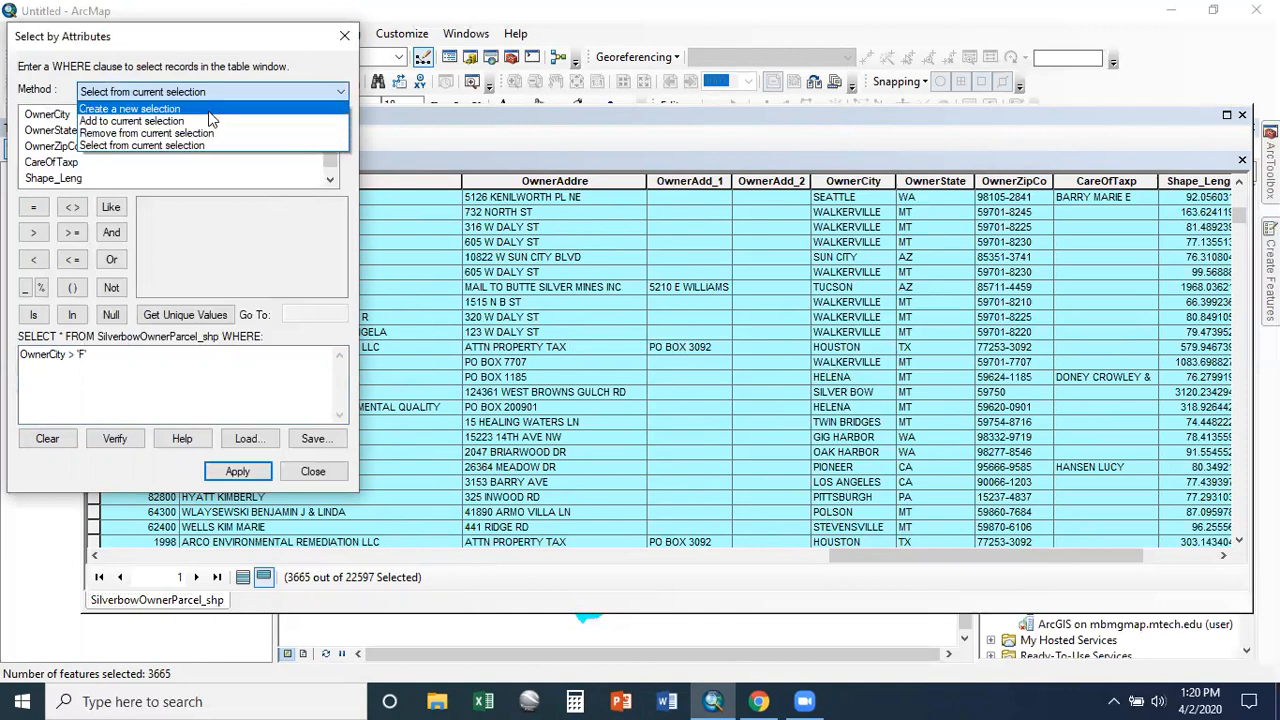
pyautogui.click(157, 110)
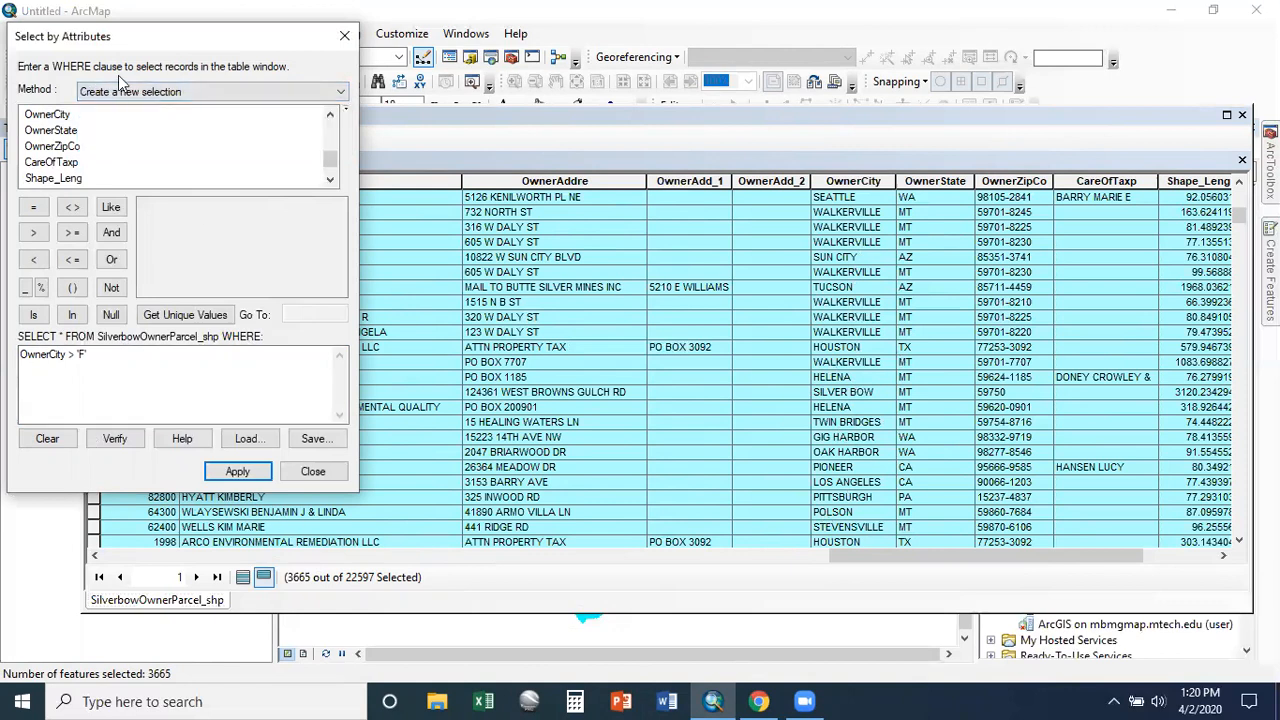
pyautogui.click(48, 440)
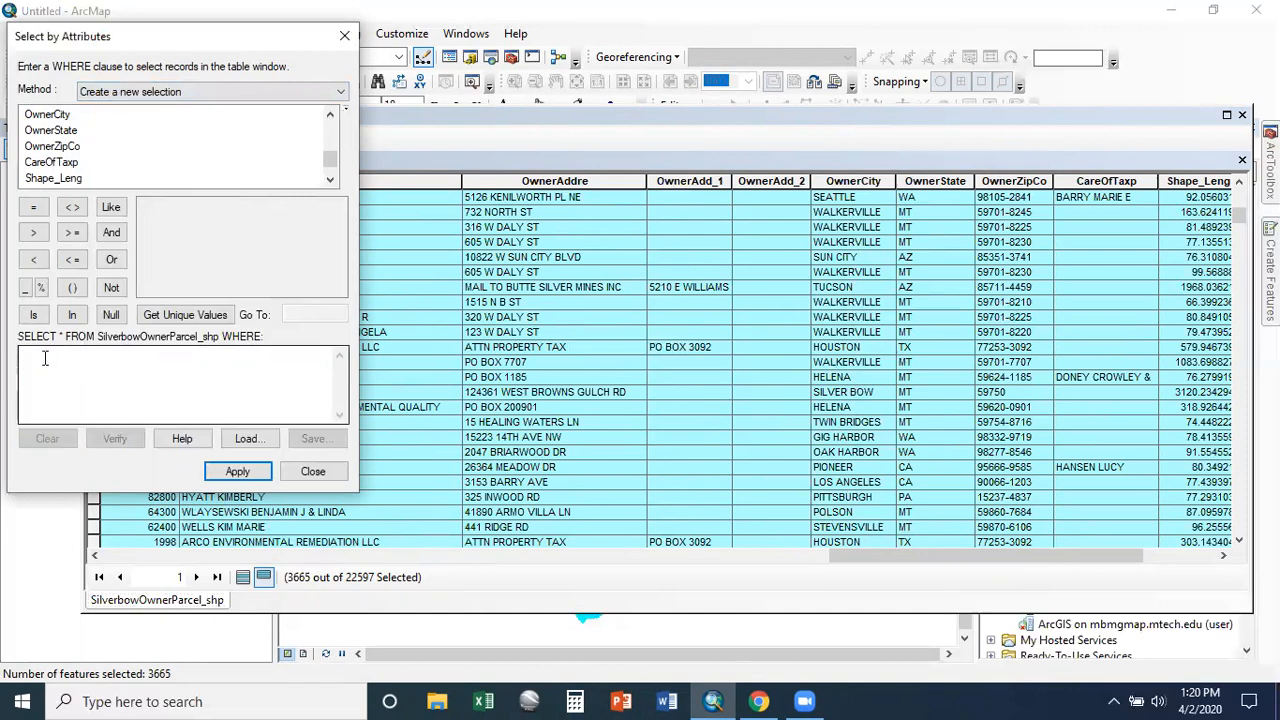
pyautogui.click(88, 361)
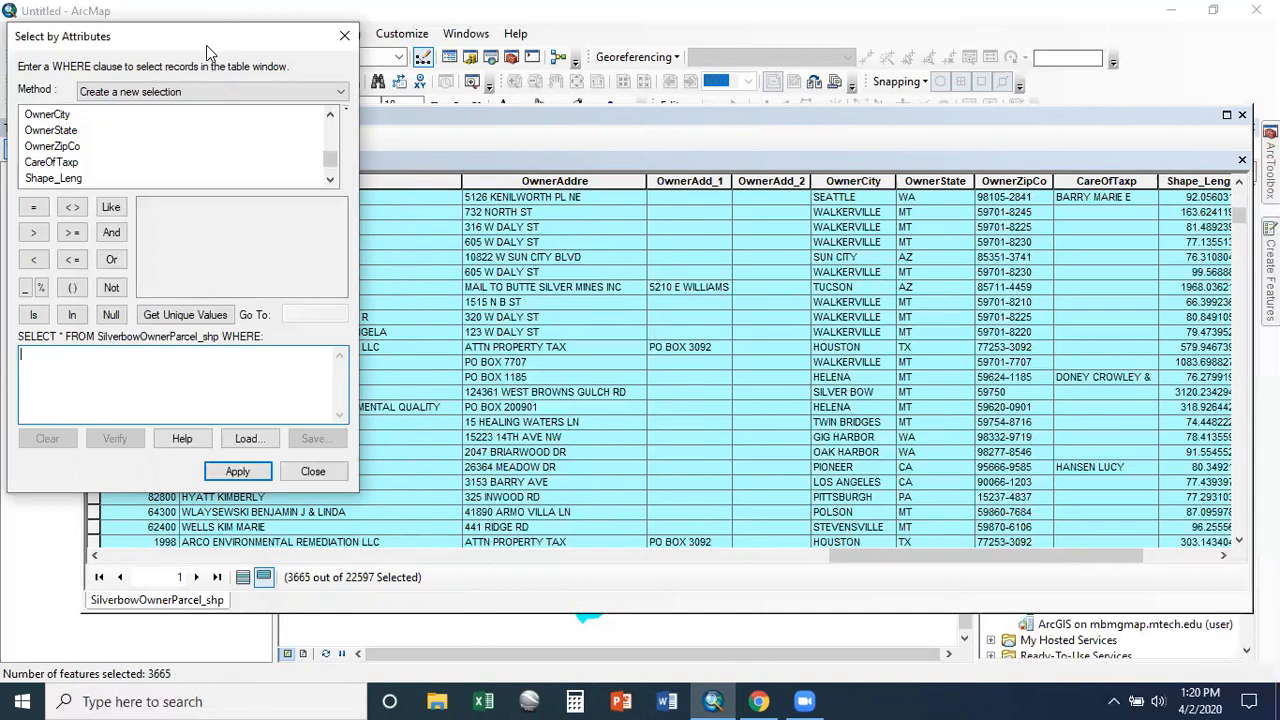
pyautogui.moveTo(206, 43); pyautogui.dragTo(574, 87)
pyautogui.click(211, 138)
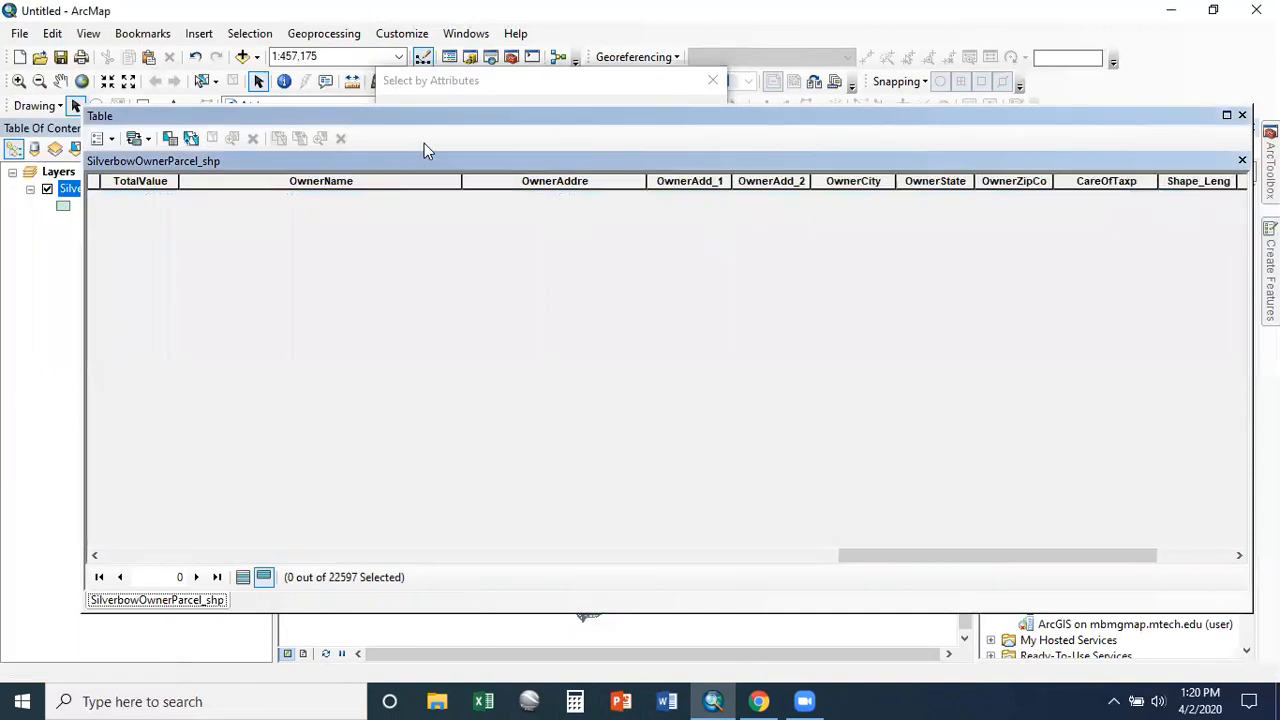
pyautogui.moveTo(523, 80); pyautogui.dragTo(346, 80)
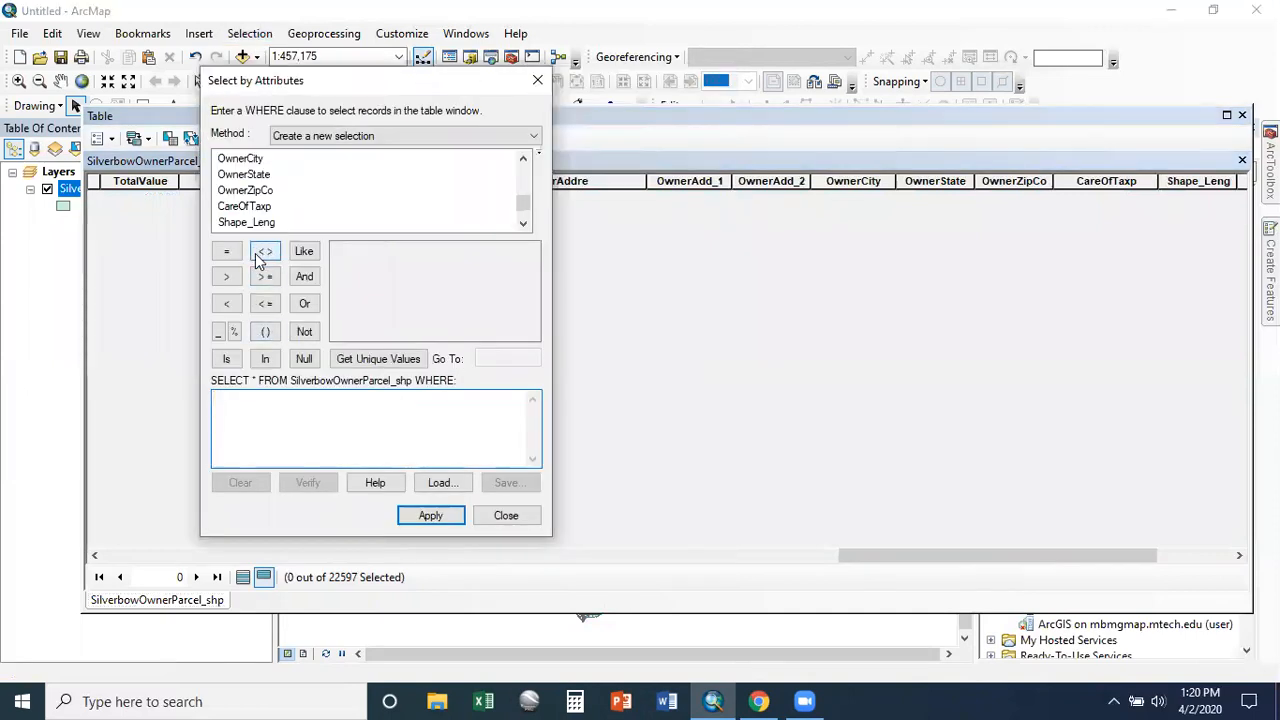
# Build the clause OwnerState <> 'MT', apply it to the parcel table, and return to Select By Attributes
pyautogui.scroll(3, 272, 192)
pyautogui.scroll(-2, 280, 205)
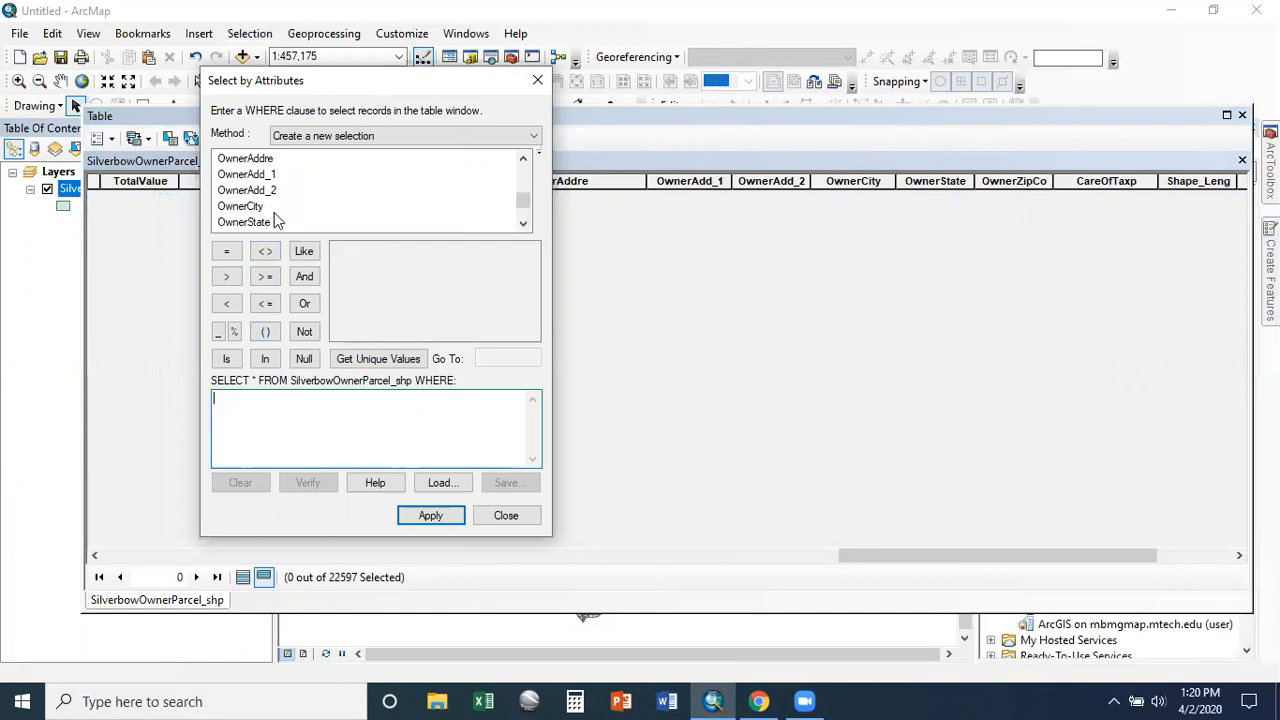
pyautogui.doubleClick(253, 223)
pyautogui.click(265, 251)
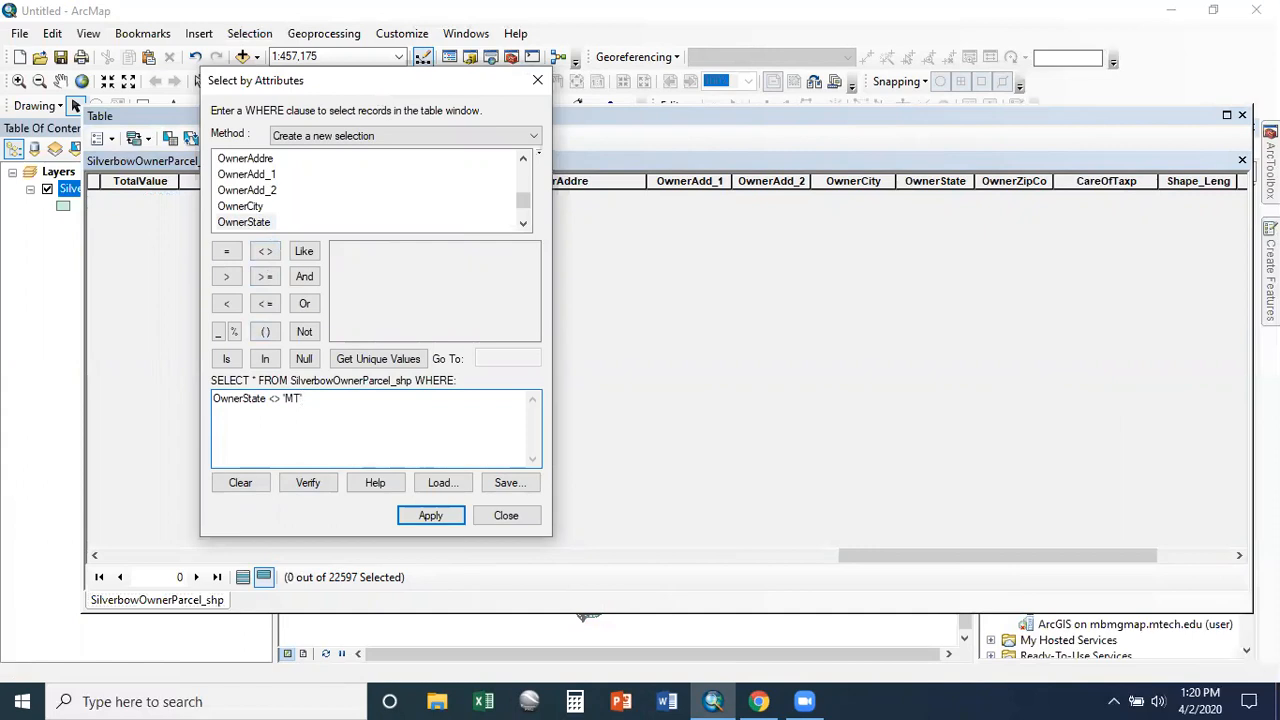
pyautogui.click(434, 514)
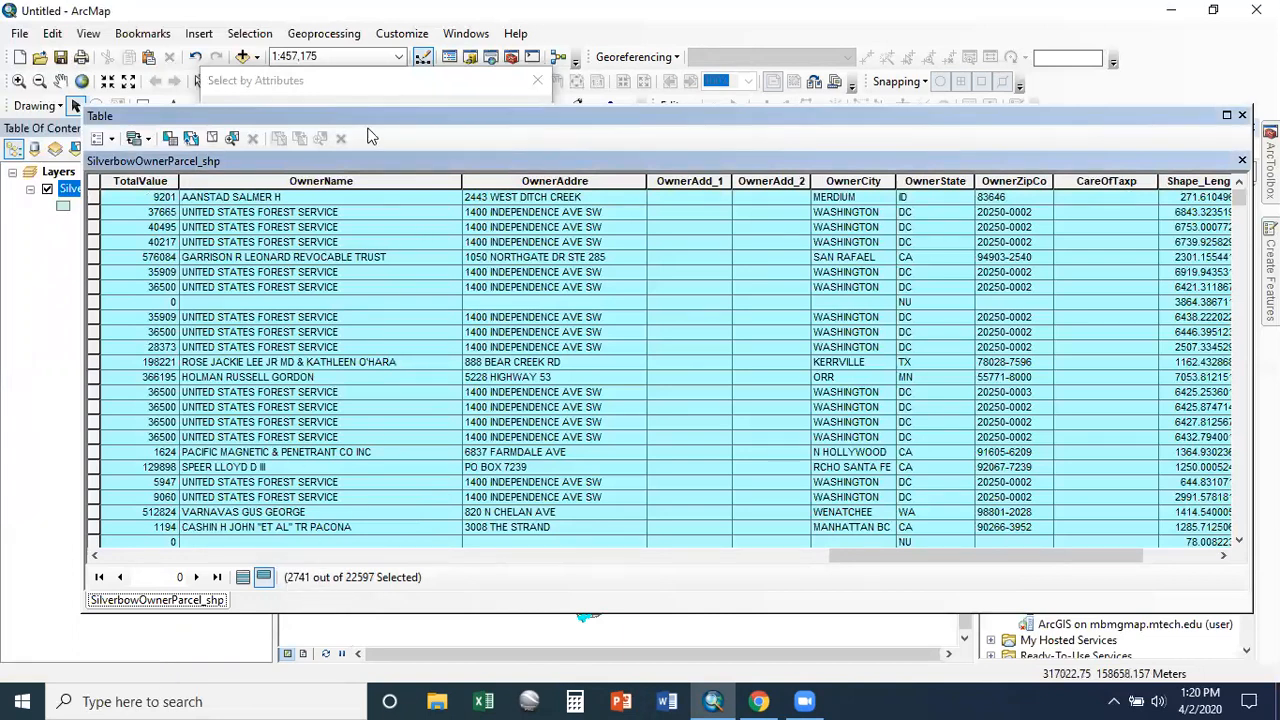
pyautogui.click(368, 88)
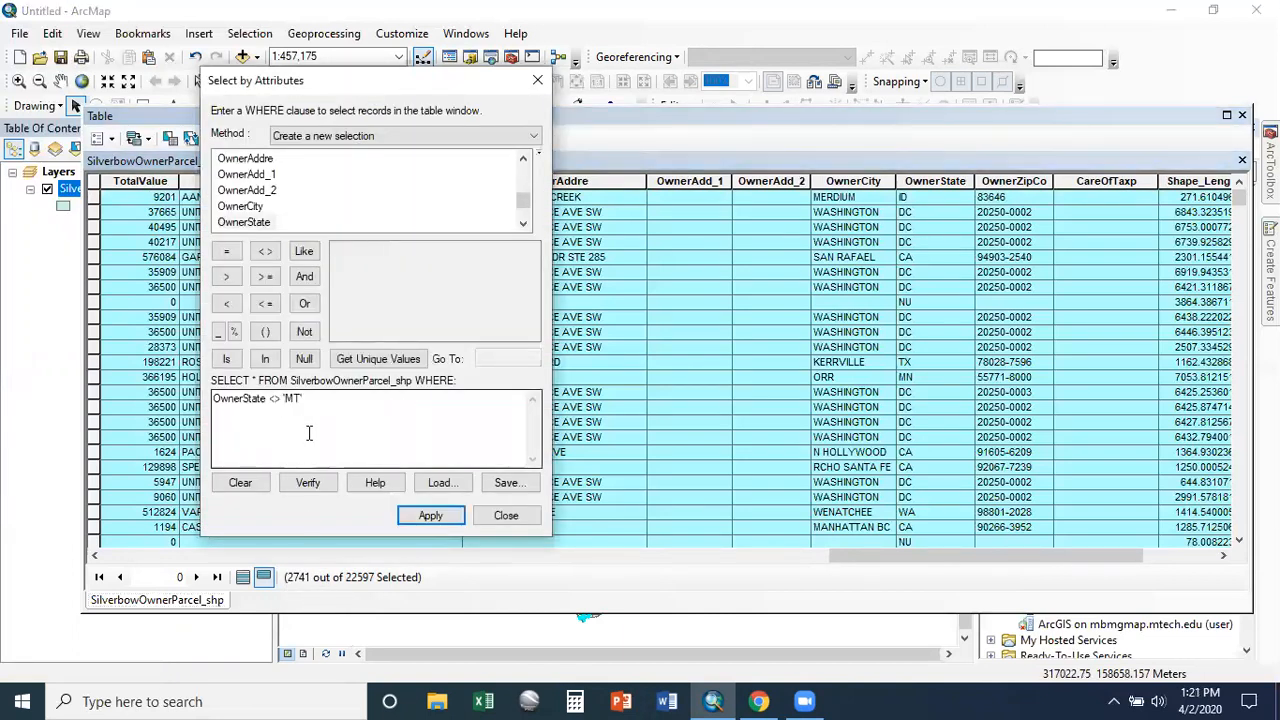
# Move the attribute table off the map to view the selected parcels, and put it back behind the selection dialog
pyautogui.moveTo(656, 115); pyautogui.dragTo(620, 630)
pyautogui.moveTo(690, 648); pyautogui.dragTo(720, 107)
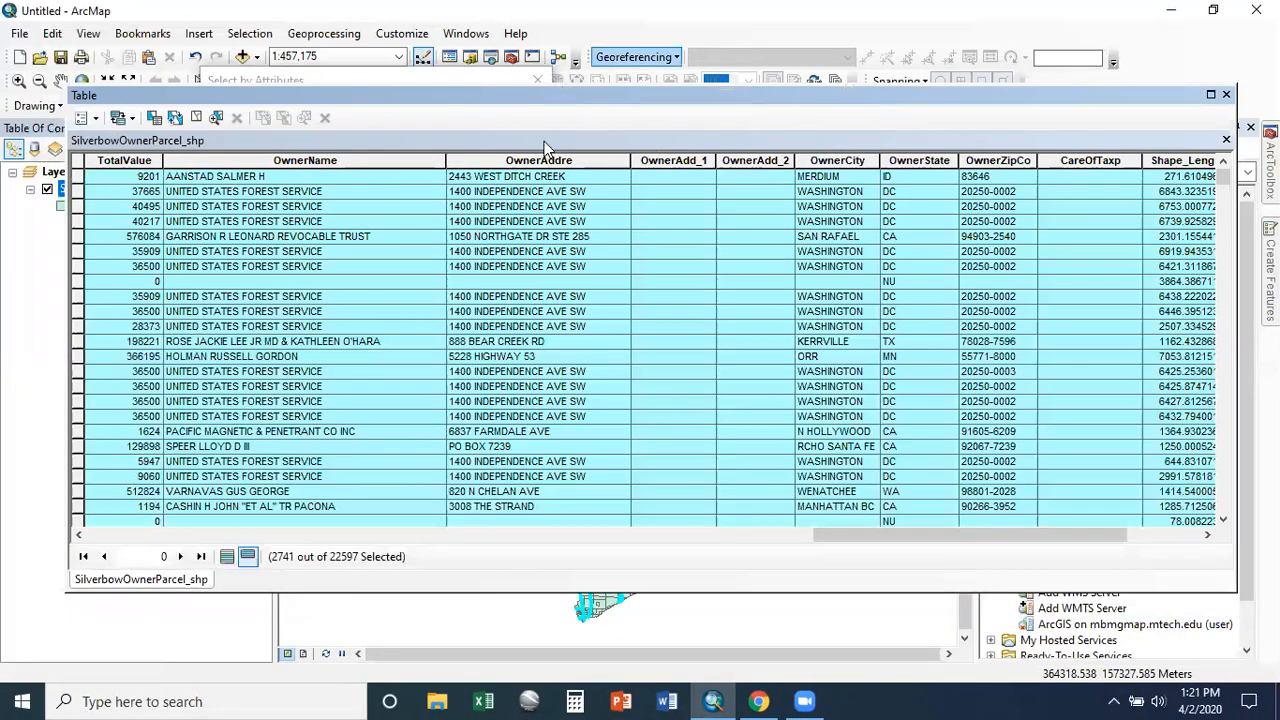
pyautogui.click(516, 79)
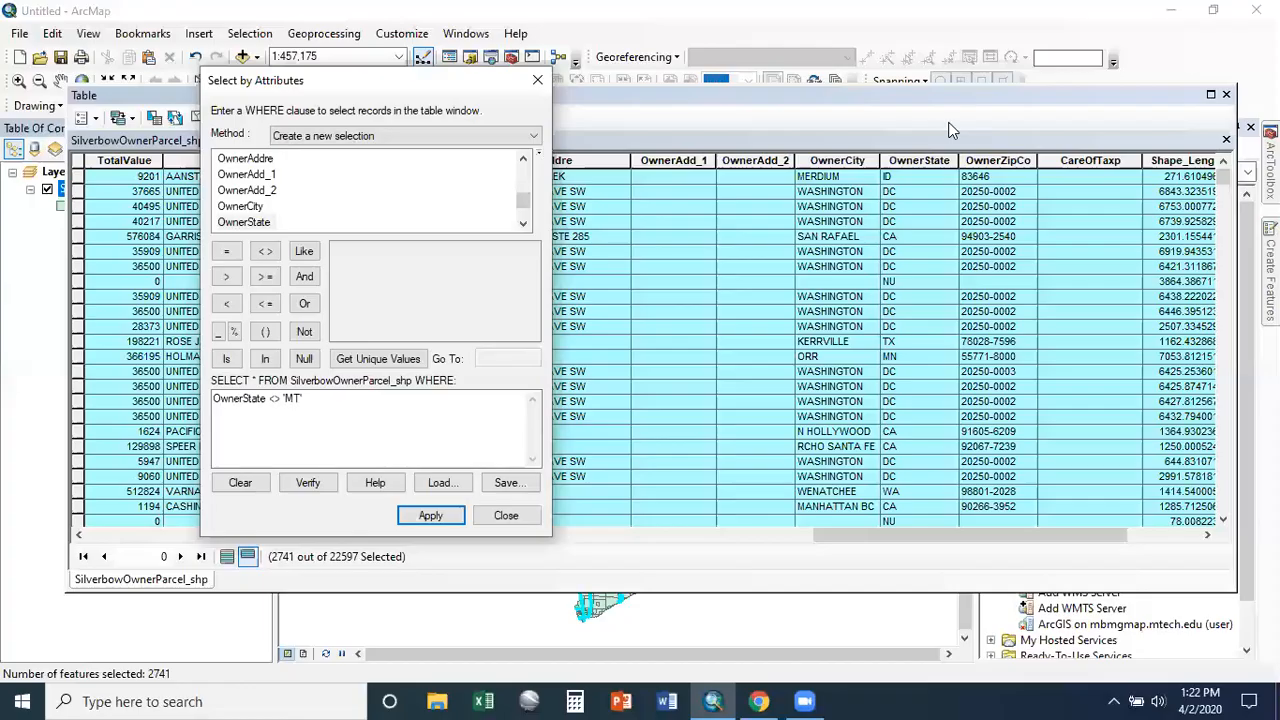
pyautogui.click(310, 398)
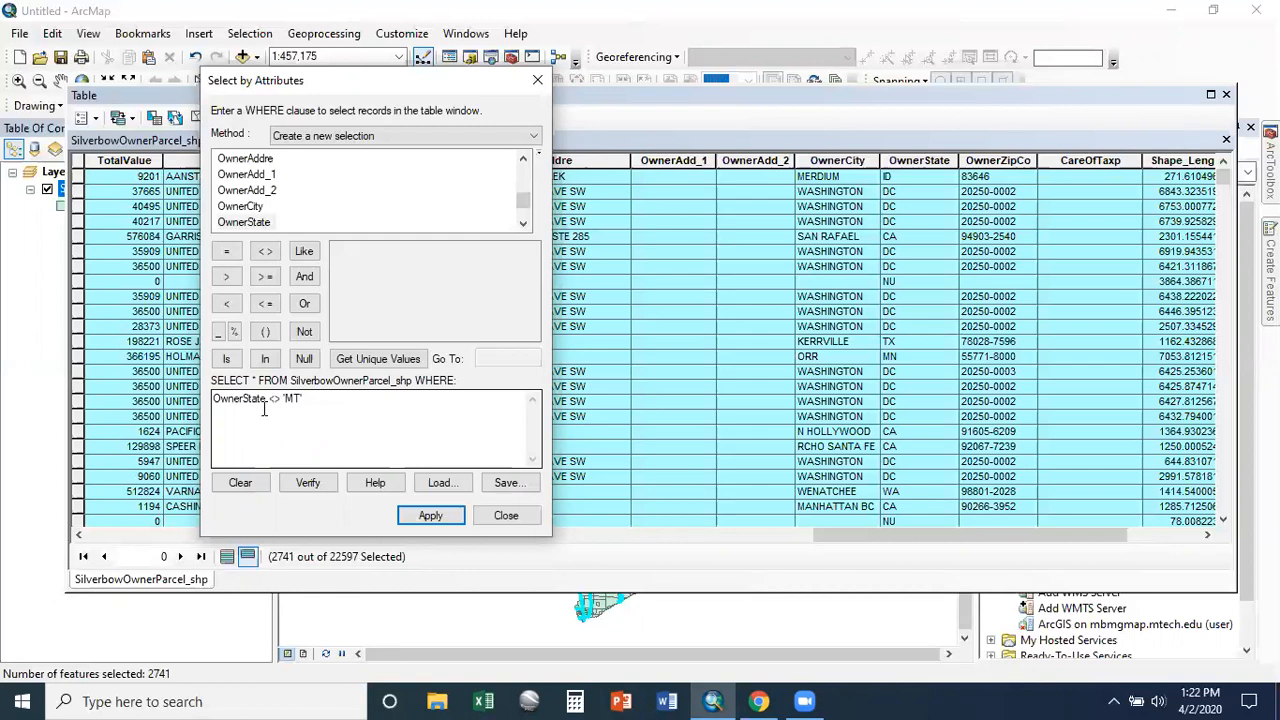
pyautogui.click(950, 131)
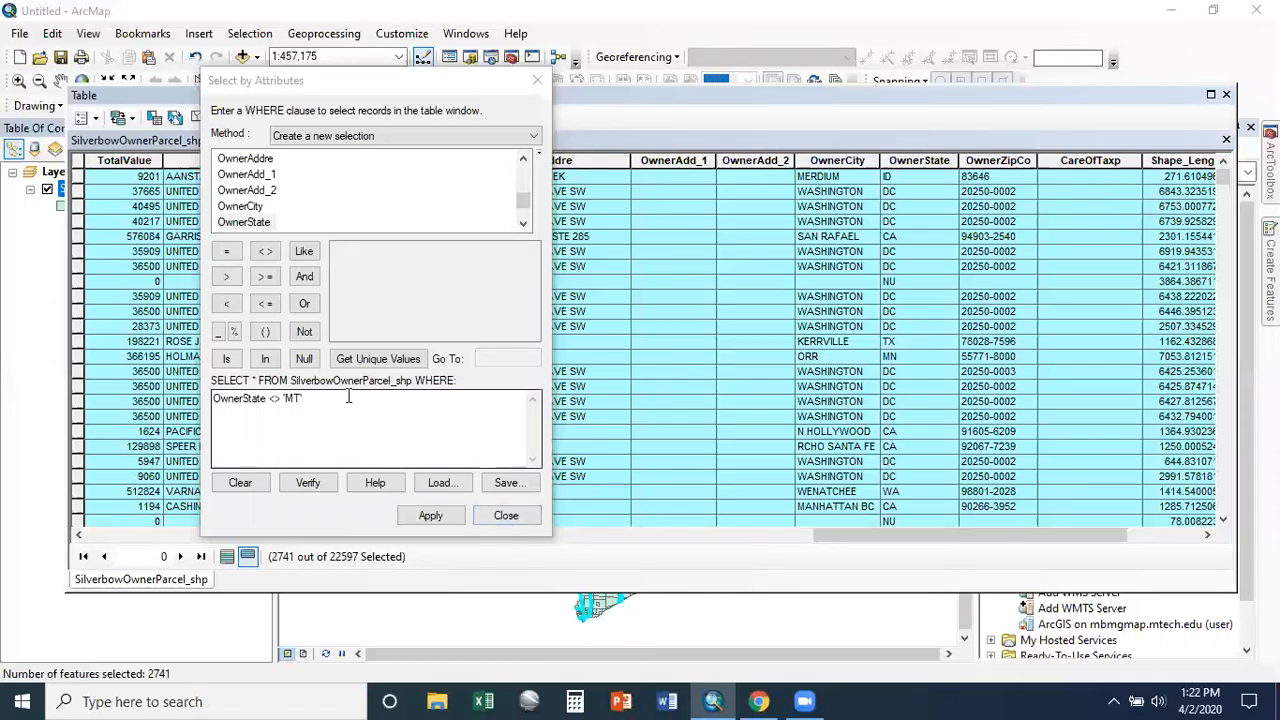
# Rewrite the clause as NOT OwnerState = 'MT', apply it, and return to Select By Attributes
pyautogui.click(215, 399)
pyautogui.click(304, 331)
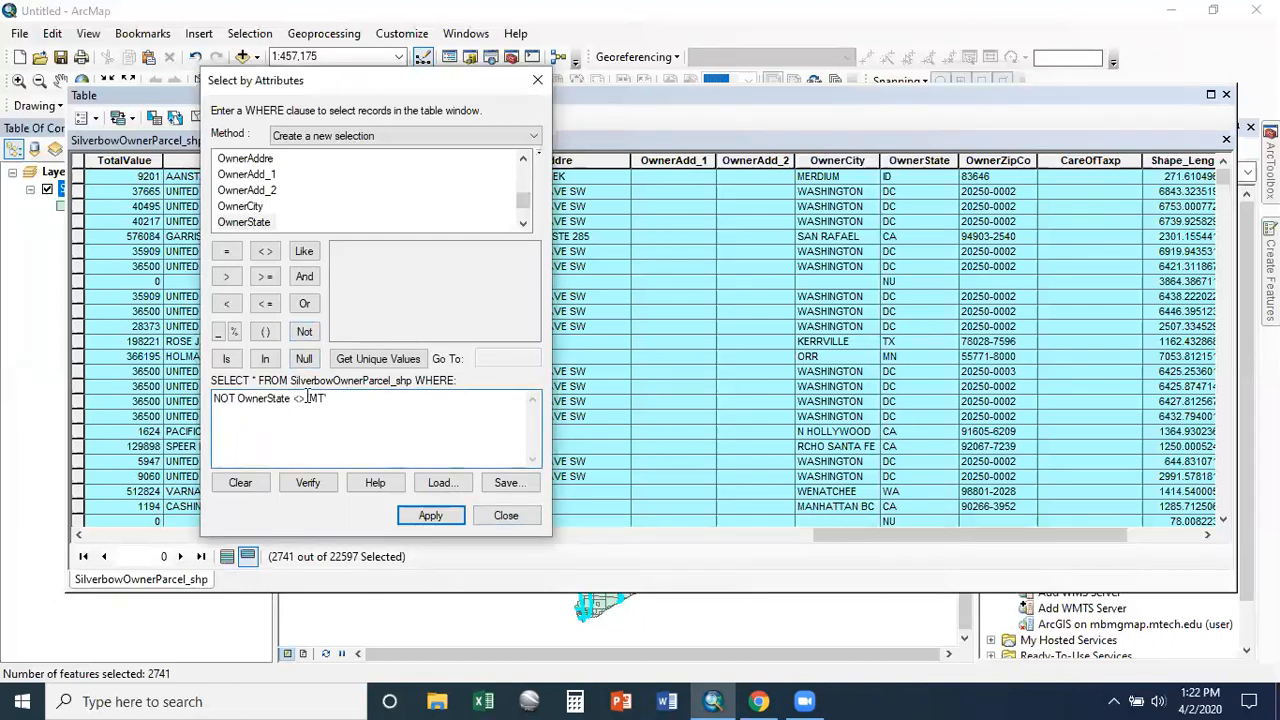
pyautogui.doubleClick(295, 399)
pyautogui.click(226, 251)
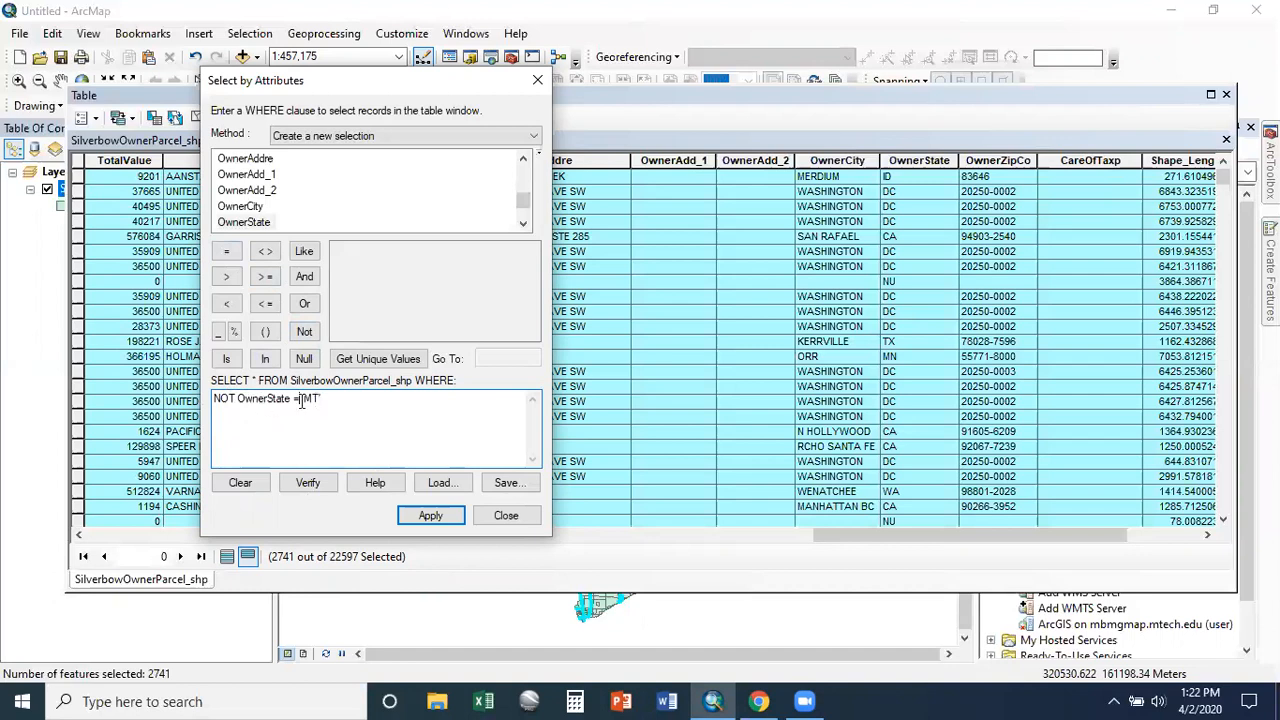
pyautogui.click(432, 516)
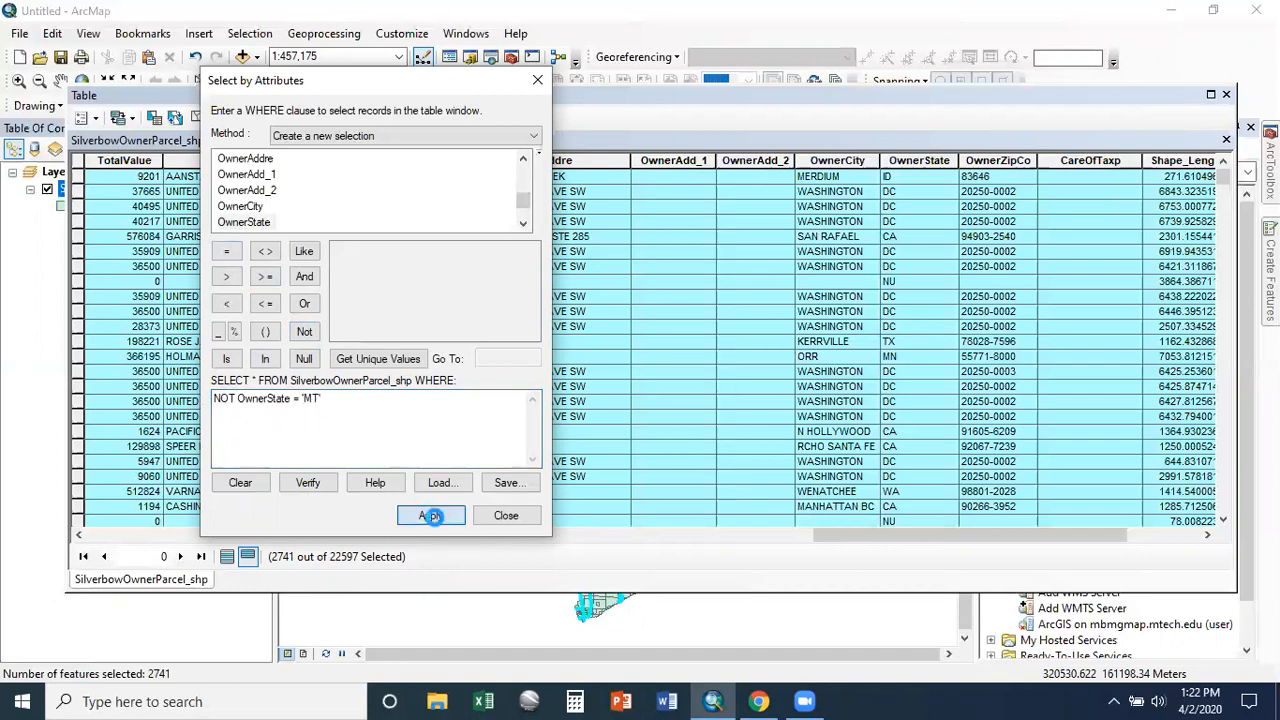
pyautogui.click(345, 560)
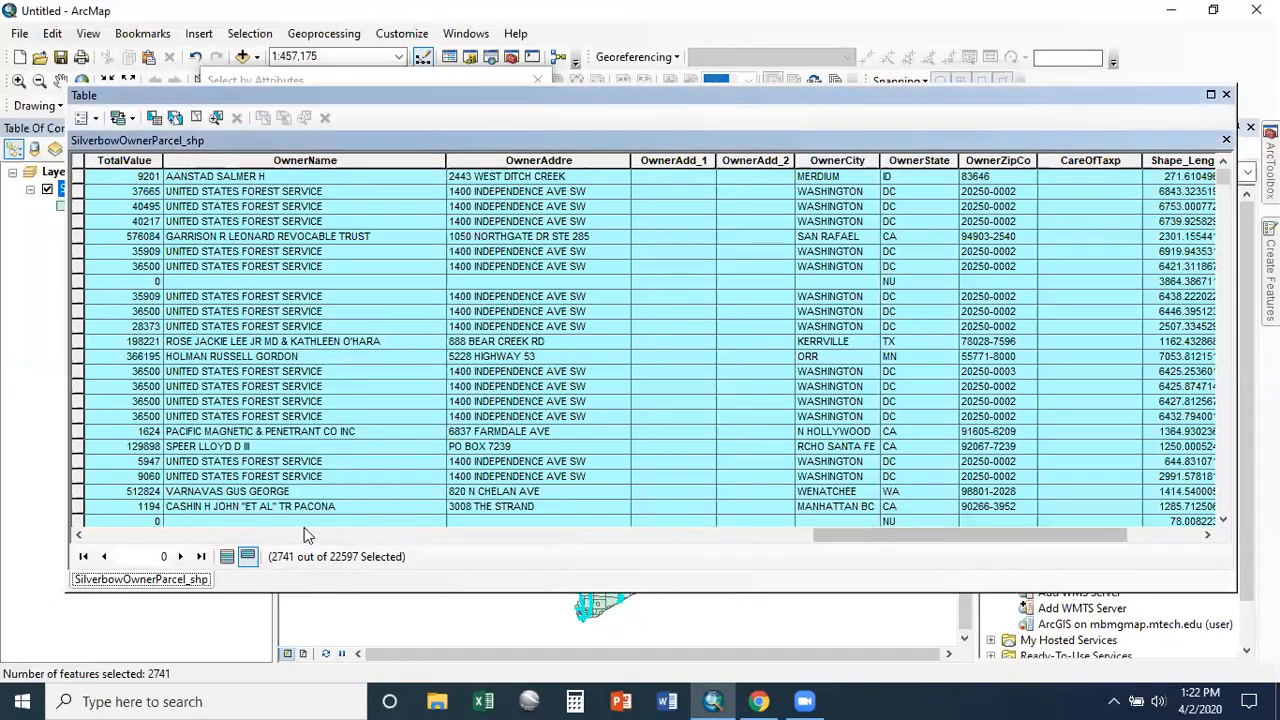
pyautogui.click(447, 83)
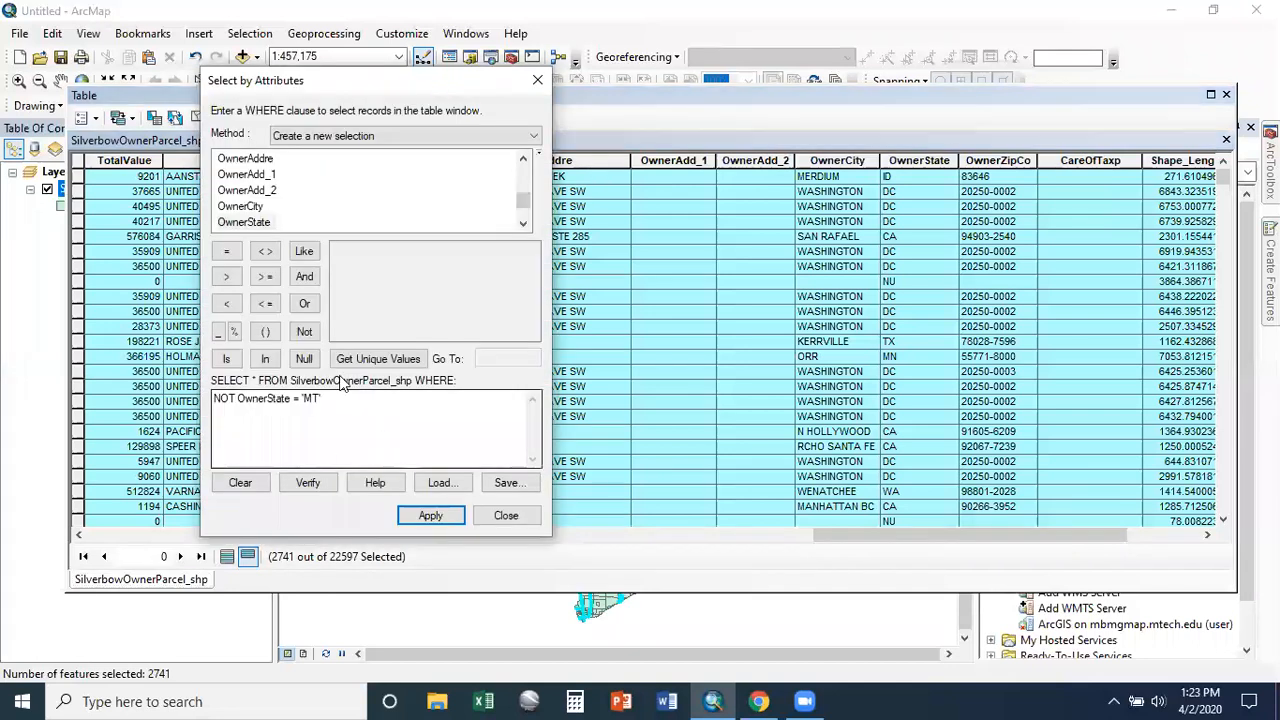
# Try placing the operator after the field name as OwnerState NOT = 'MT' and verify the expression
pyautogui.moveTo(237, 399); pyautogui.dragTo(211, 399)
pyautogui.press('Delete')
pyautogui.click(266, 400)
pyautogui.click(304, 334)
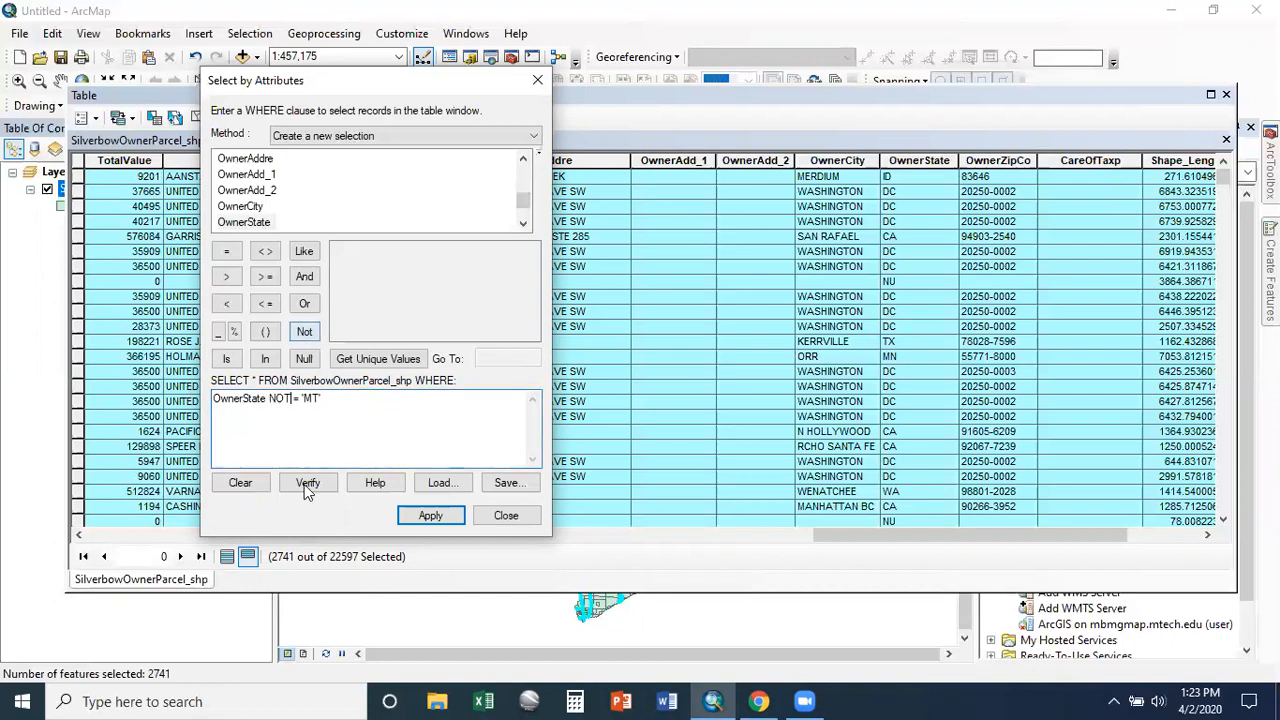
pyautogui.click(307, 484)
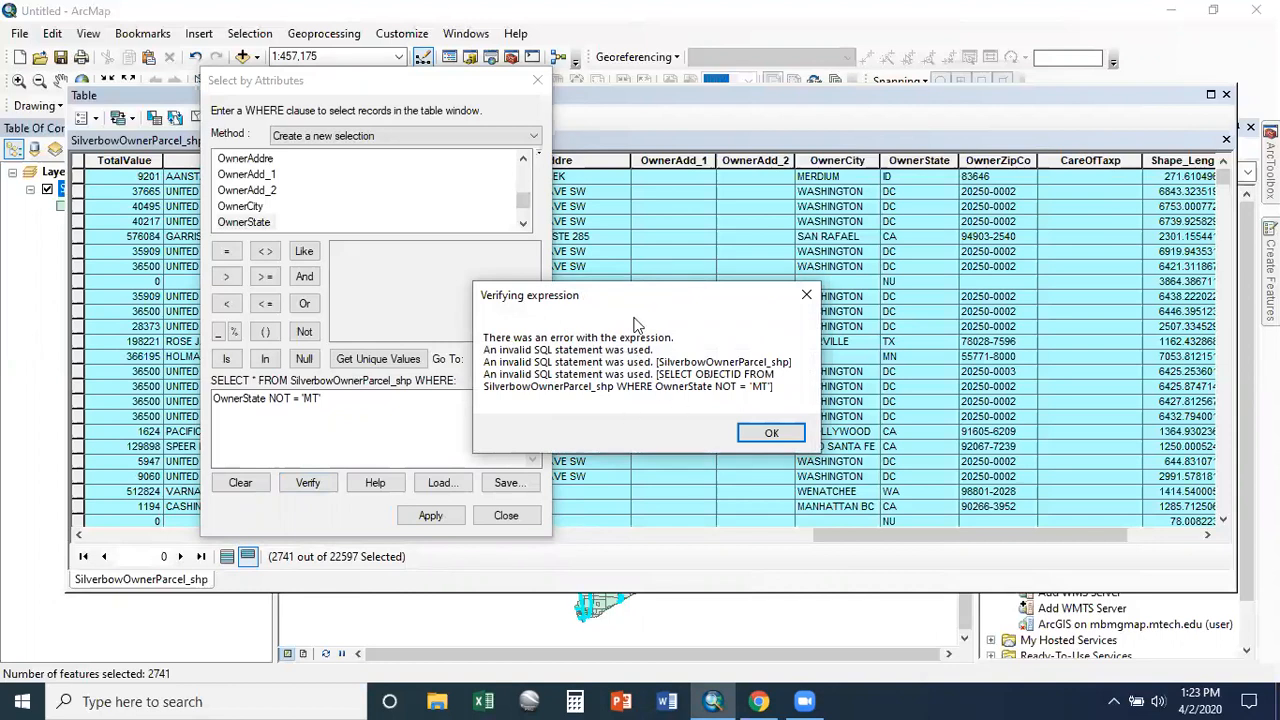
pyautogui.click(763, 438)
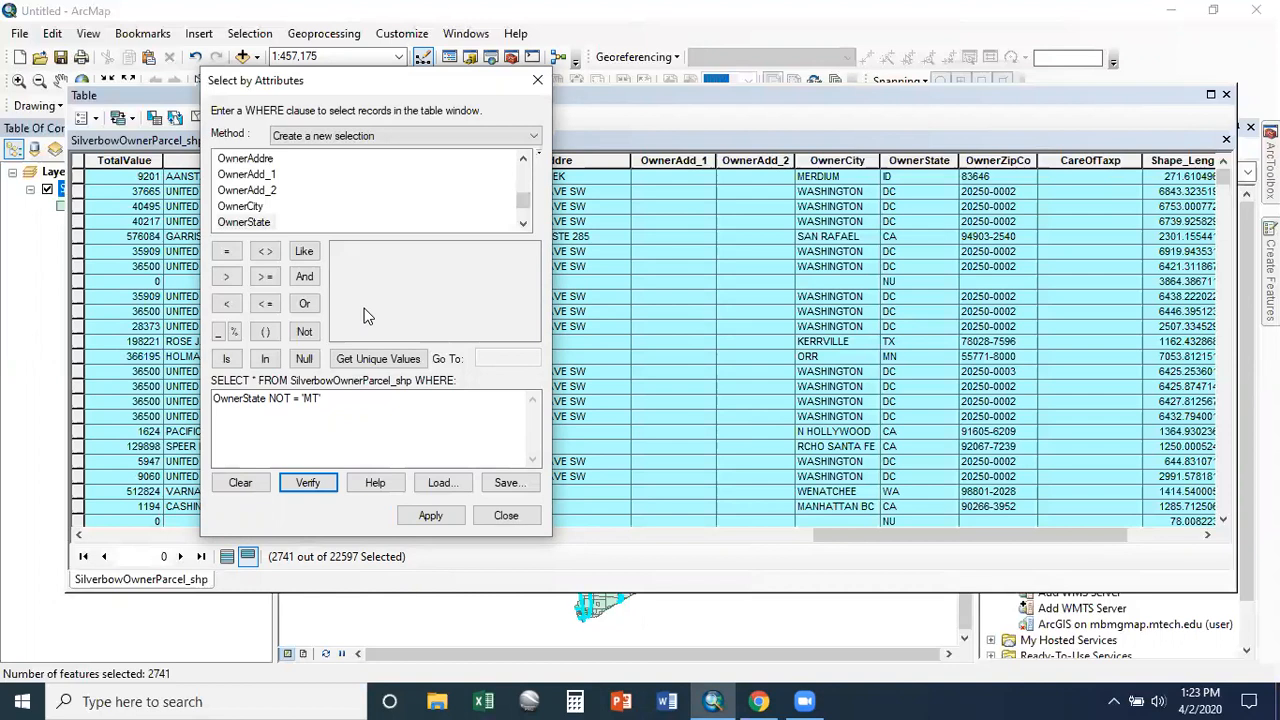
# Replace the clause with OwnerState = 'MT' AND OwnerCity <> 'BUTTE' and verify the expression
pyautogui.click(234, 488)
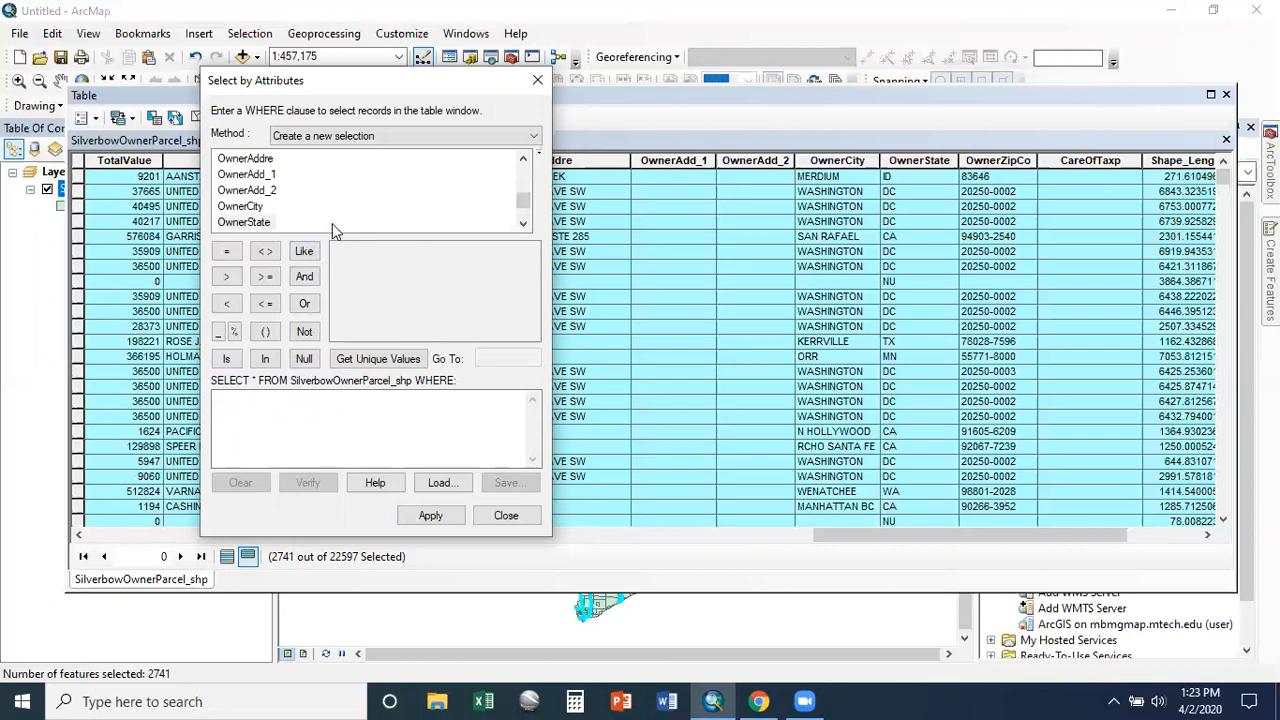
pyautogui.doubleClick(256, 222)
pyautogui.click(226, 251)
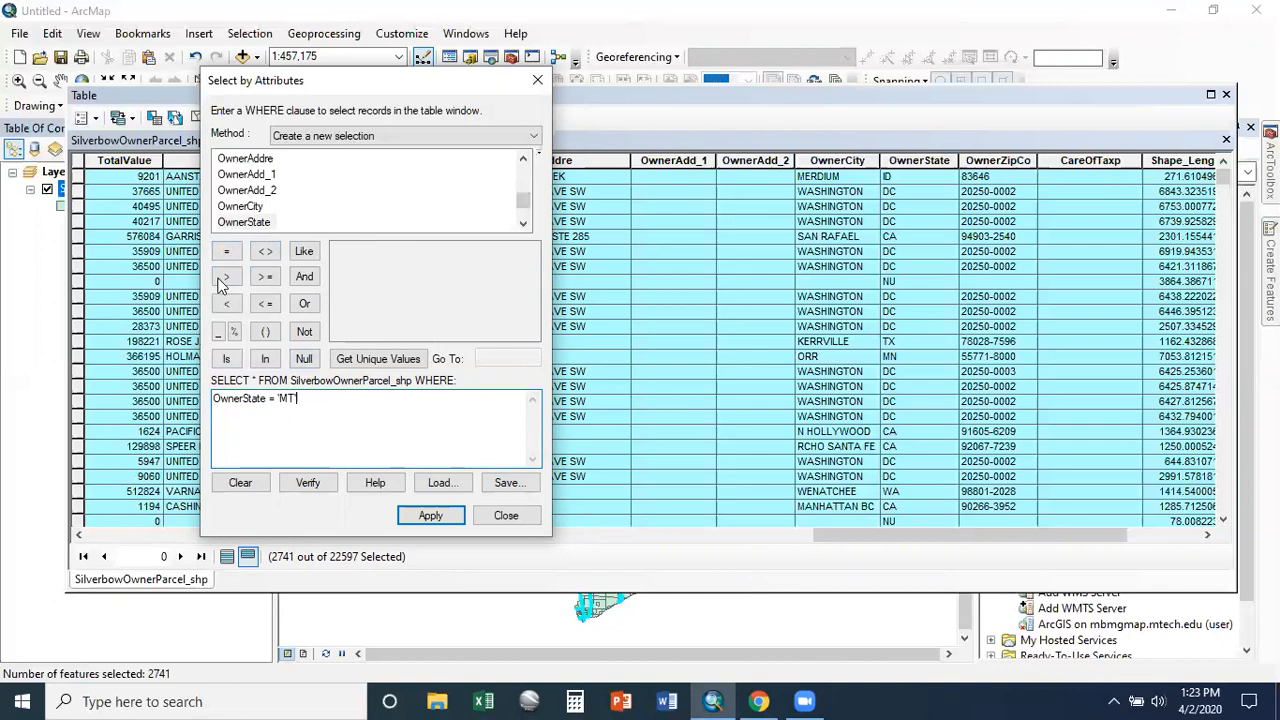
pyautogui.click(304, 279)
pyautogui.click(256, 207)
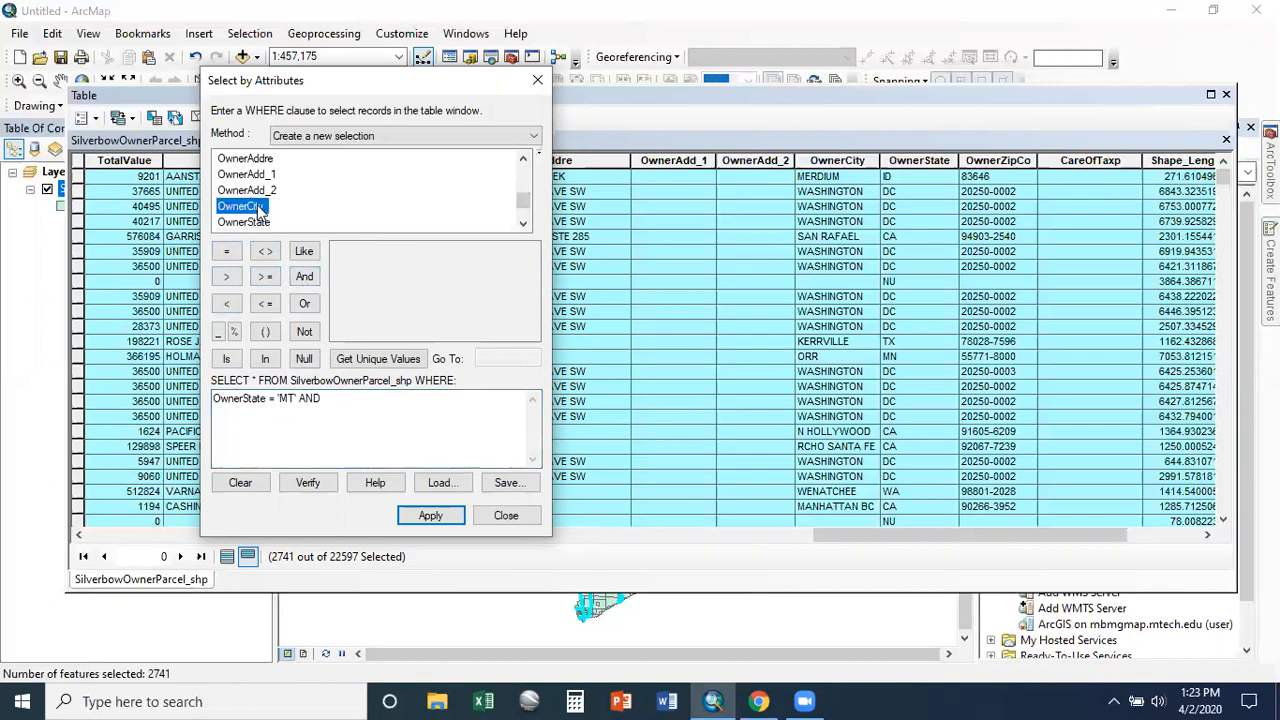
pyautogui.doubleClick(256, 207)
pyautogui.click(265, 253)
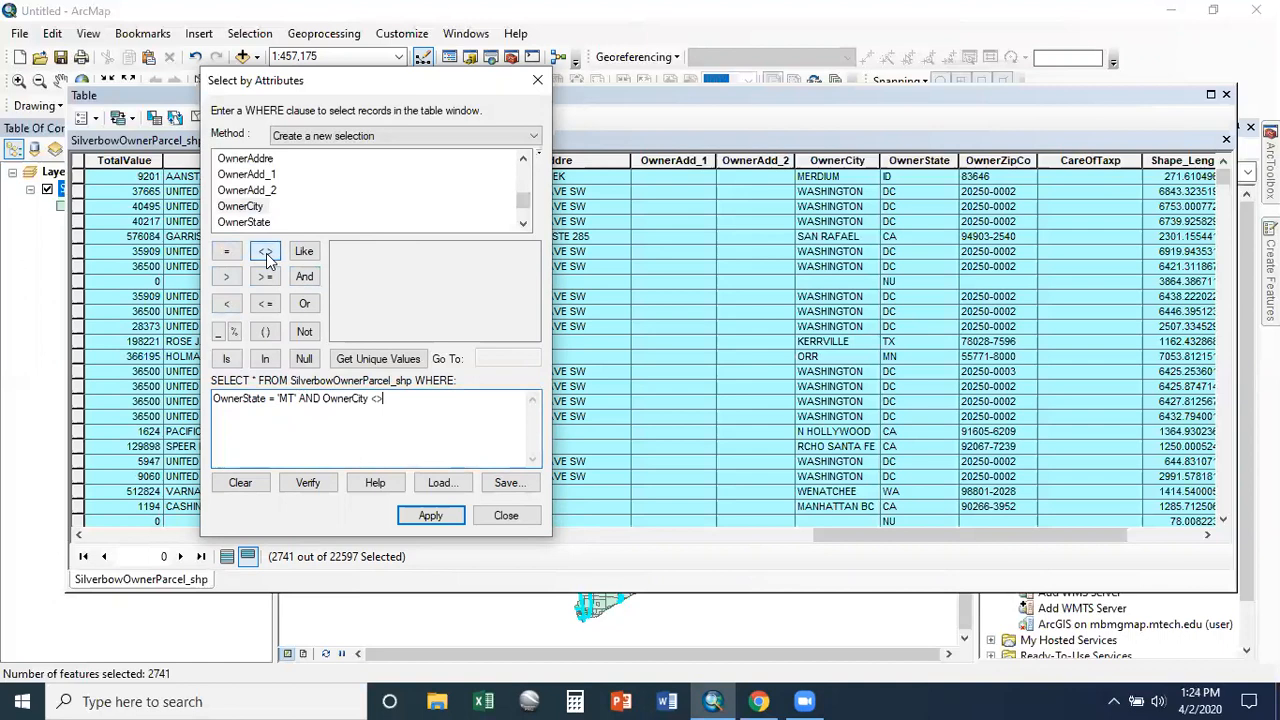
pyautogui.write("'BUTTE")
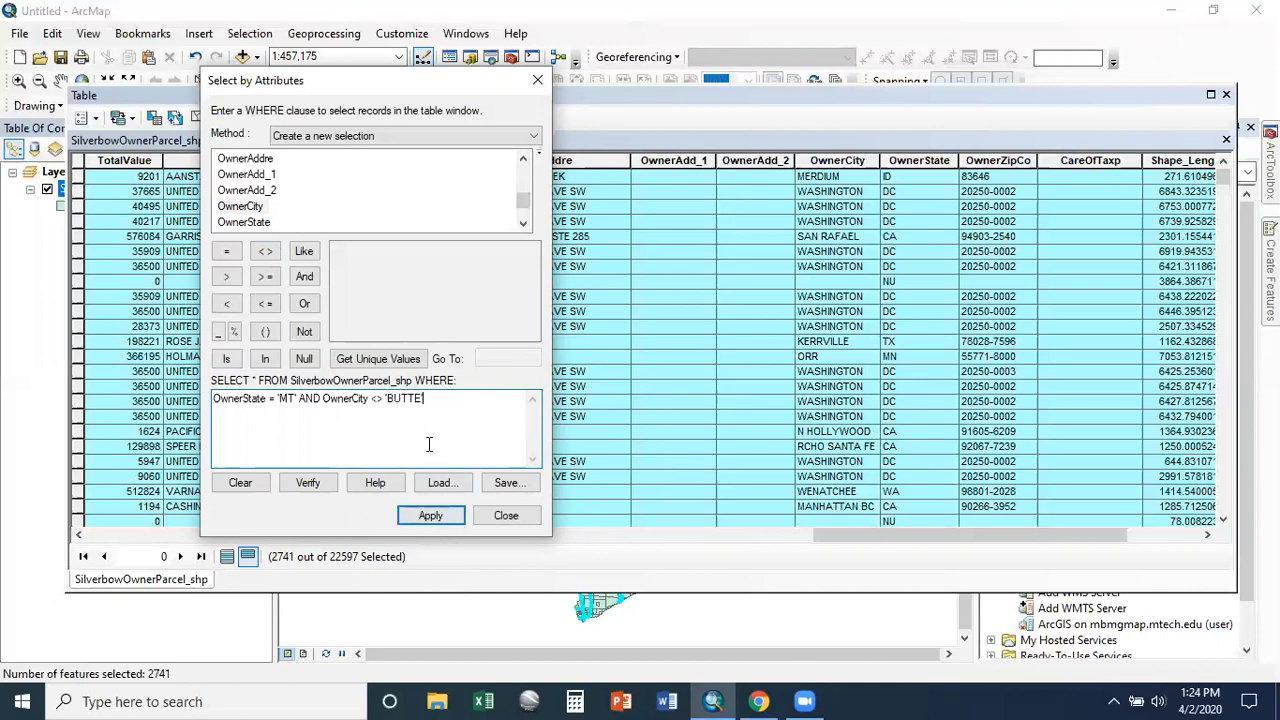
pyautogui.click(320, 494)
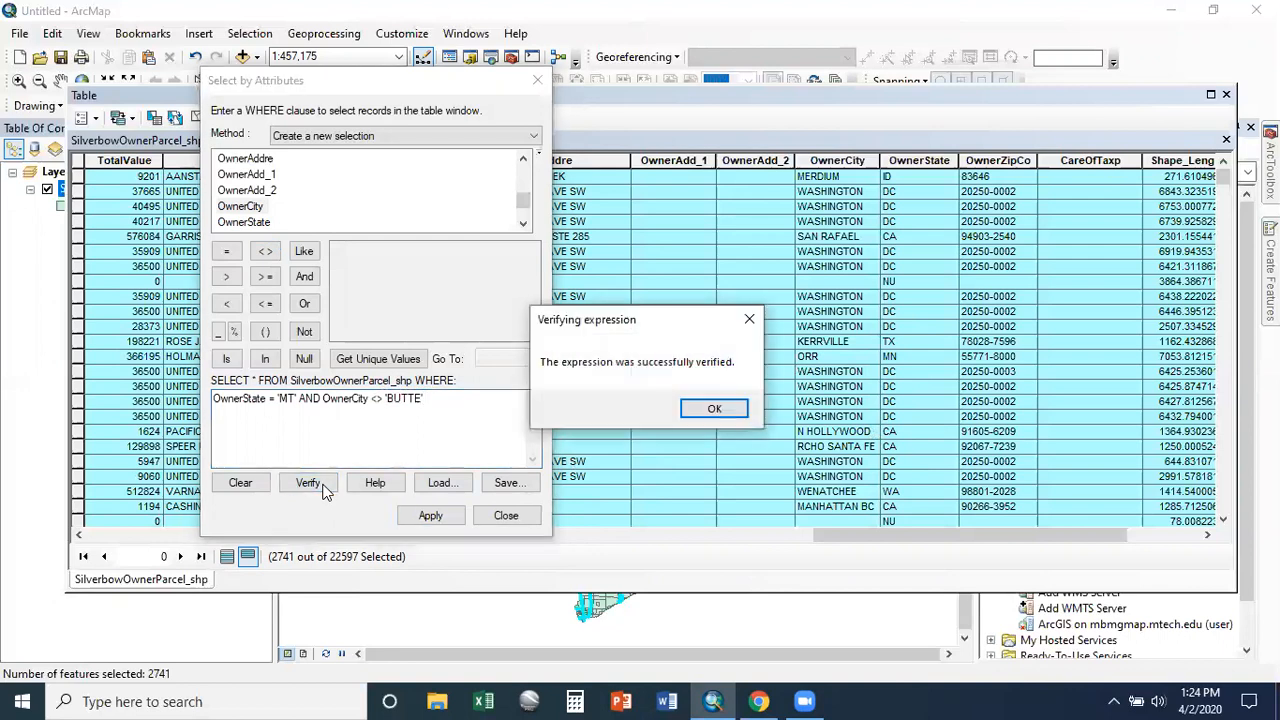
pyautogui.click(714, 408)
# Apply the combined state and city selection, and move the attribute table down off the map to show the selected parcels
pyautogui.click(428, 515)
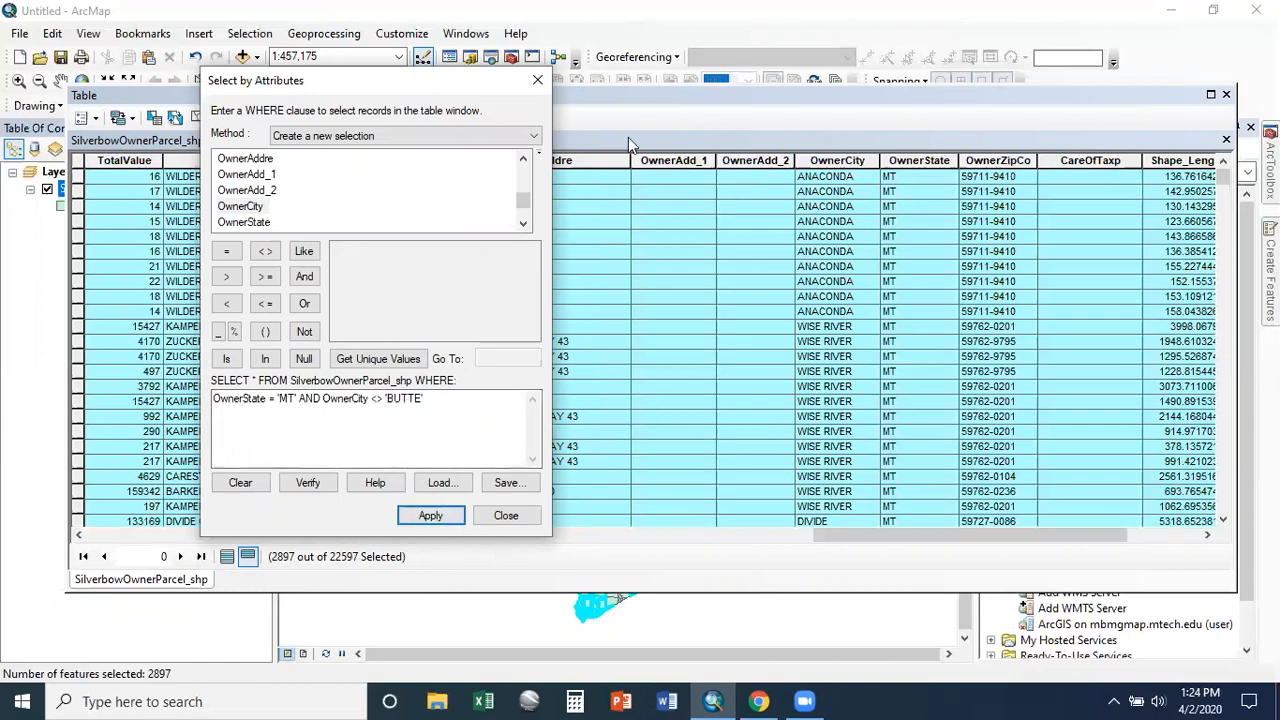
pyautogui.click(702, 633)
pyautogui.moveTo(727, 103); pyautogui.dragTo(744, 611)
pyautogui.click(347, 90)
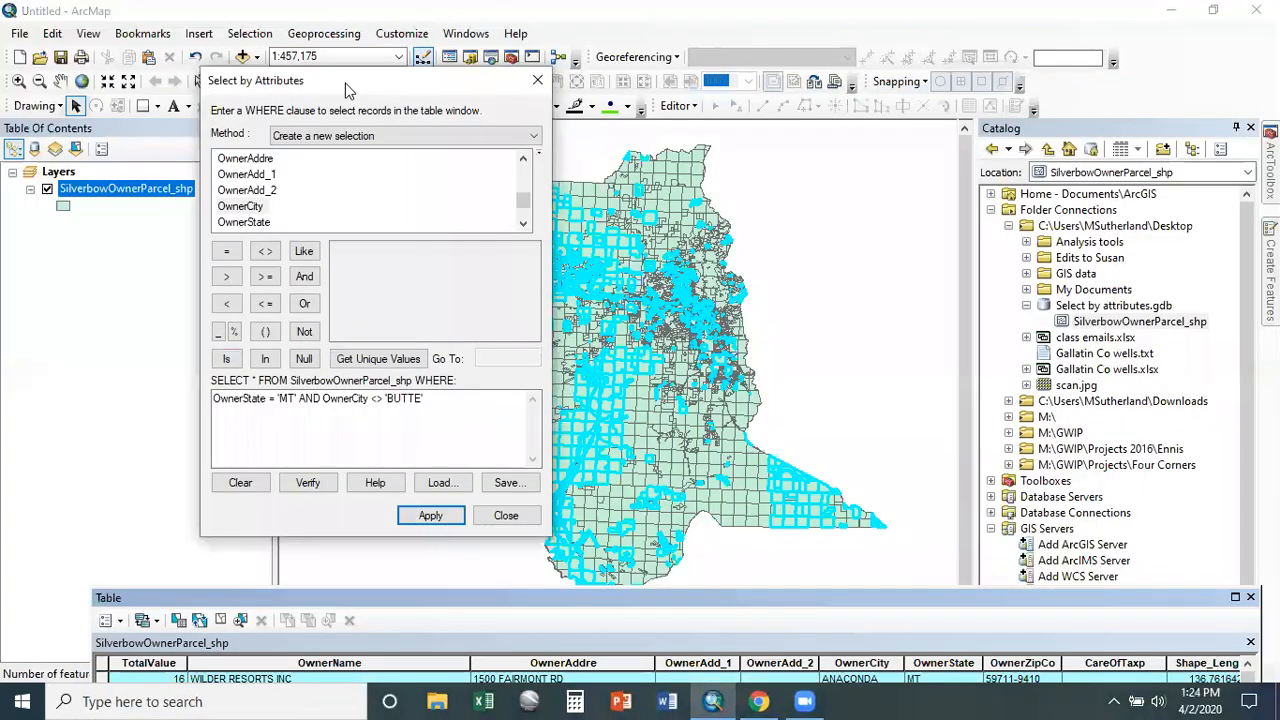
# Move the attribute table back up over the map and place the Select By Attributes window in front of it
pyautogui.moveTo(347, 90); pyautogui.dragTo(118, 97)
pyautogui.moveTo(755, 598); pyautogui.dragTo(332, 90)
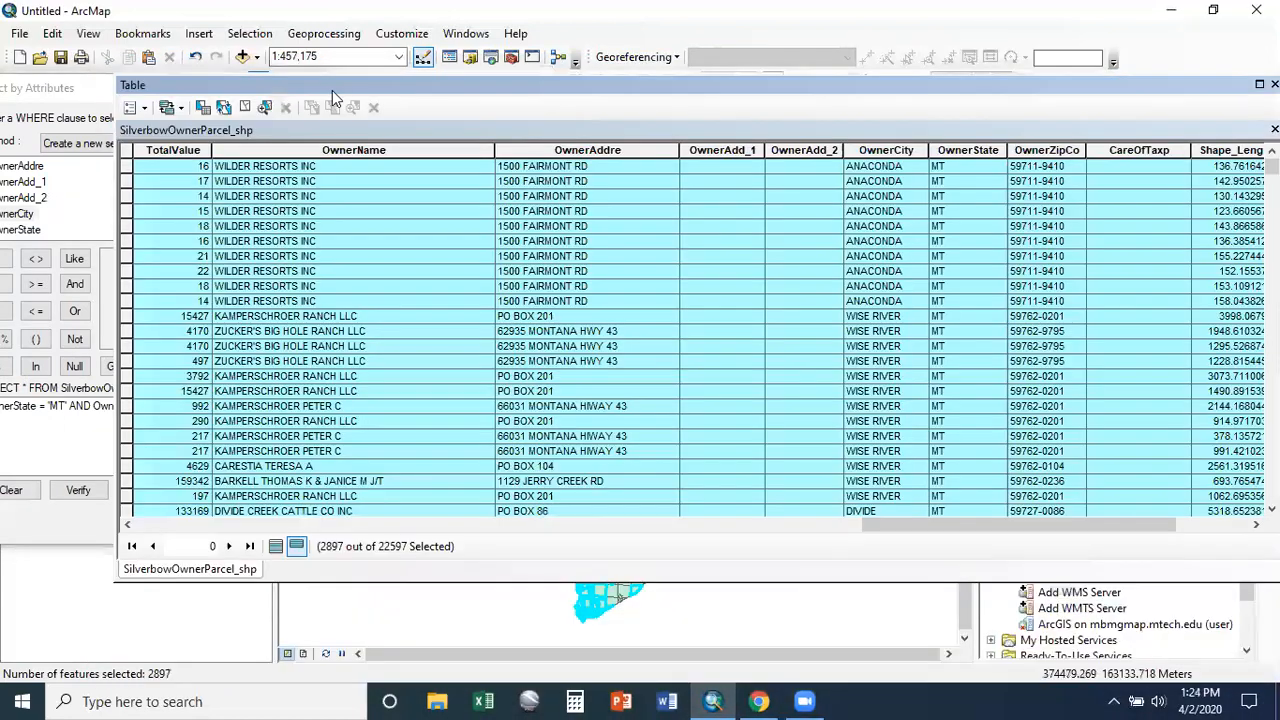
pyautogui.click(106, 86)
pyautogui.moveTo(106, 86); pyautogui.dragTo(455, 68)
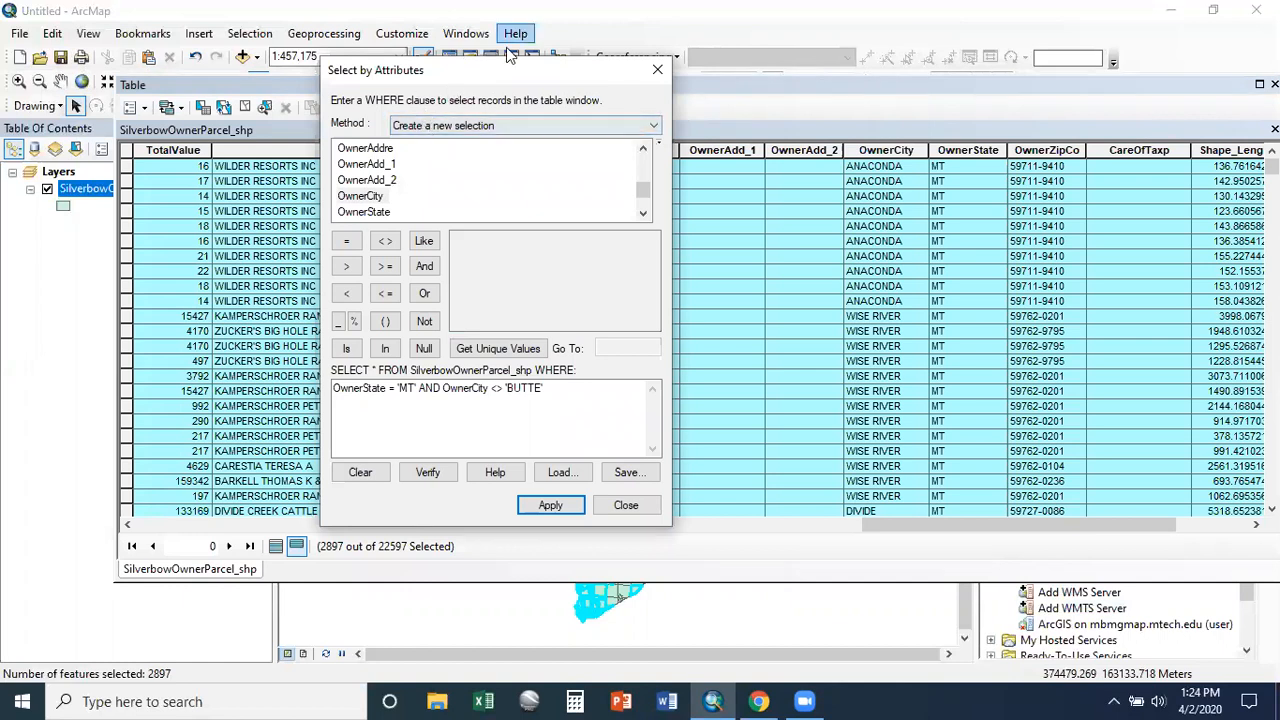
pyautogui.click(956, 84)
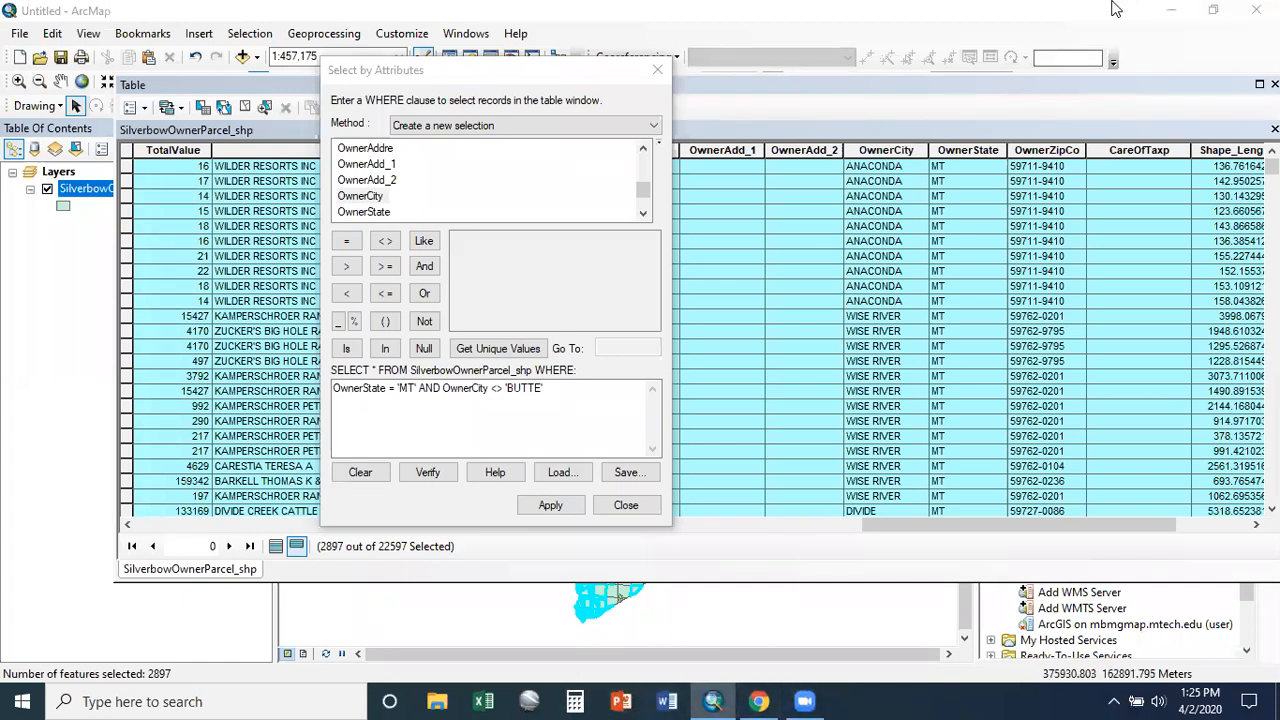
# Minimize ArcMap and the browser, and open the scan image on the desktop to view the Boolean operator diagrams
pyautogui.click(1164, 14)
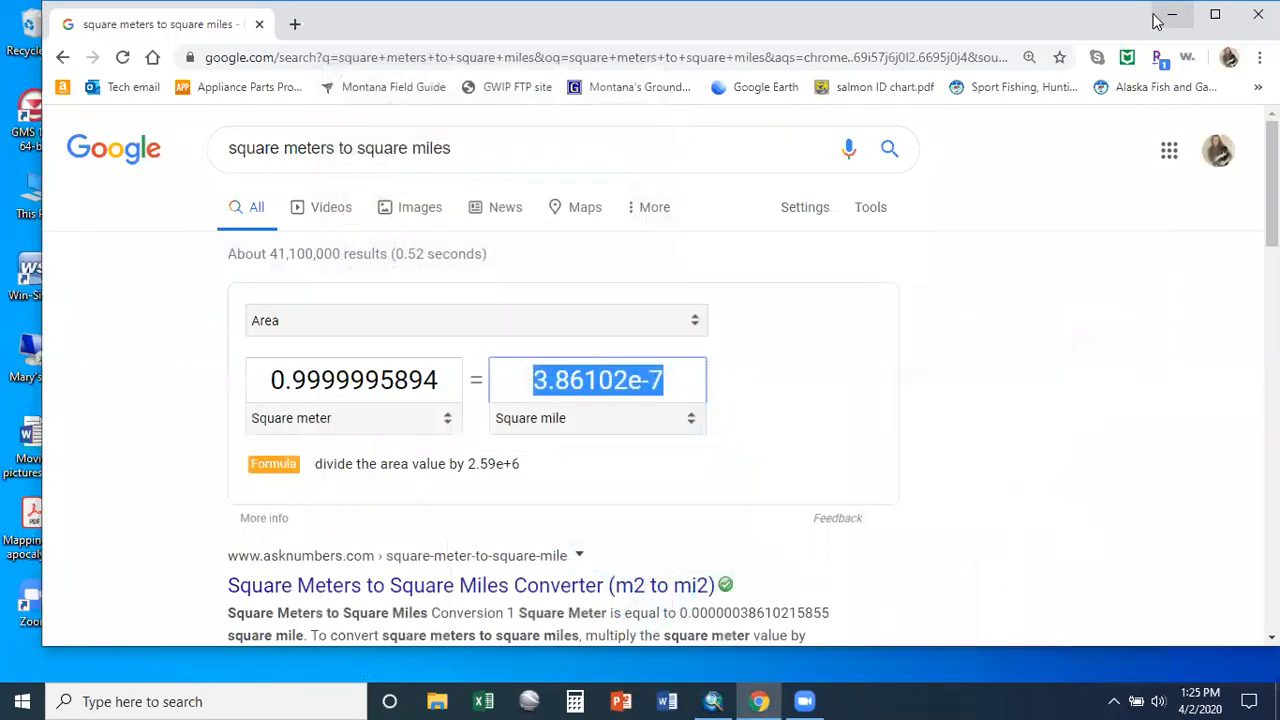
pyautogui.click(1166, 15)
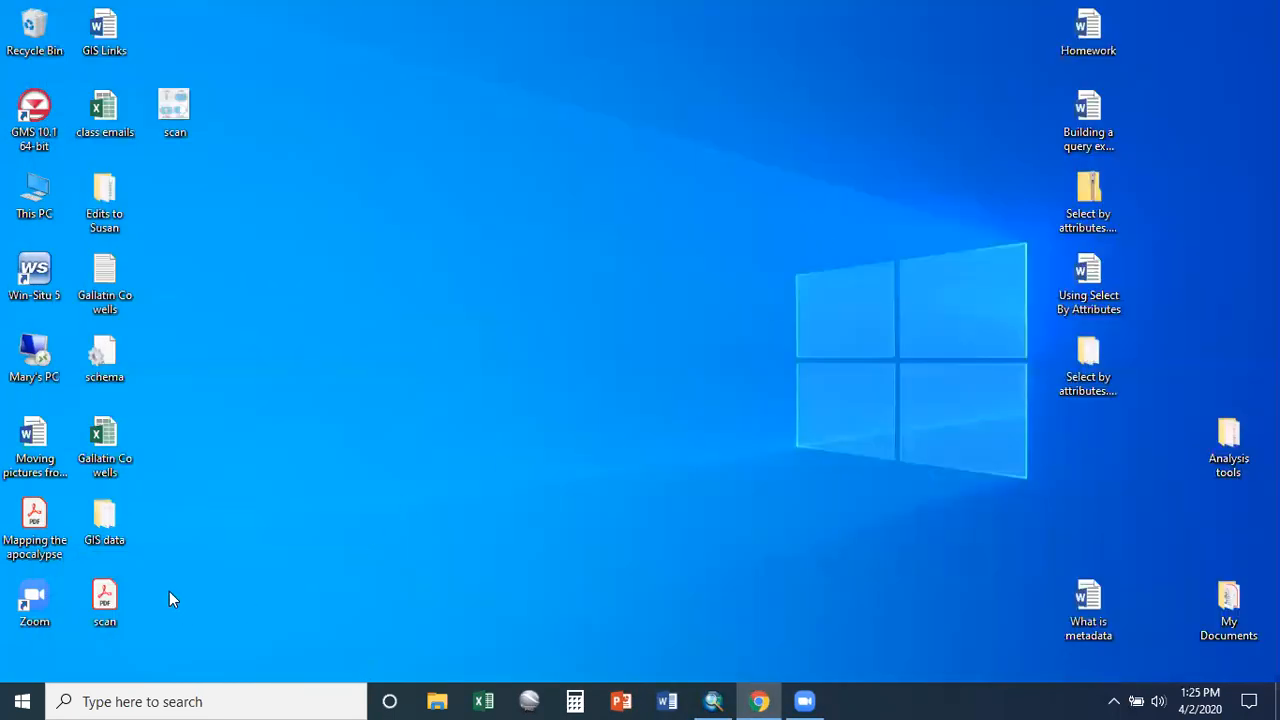
pyautogui.doubleClick(174, 108)
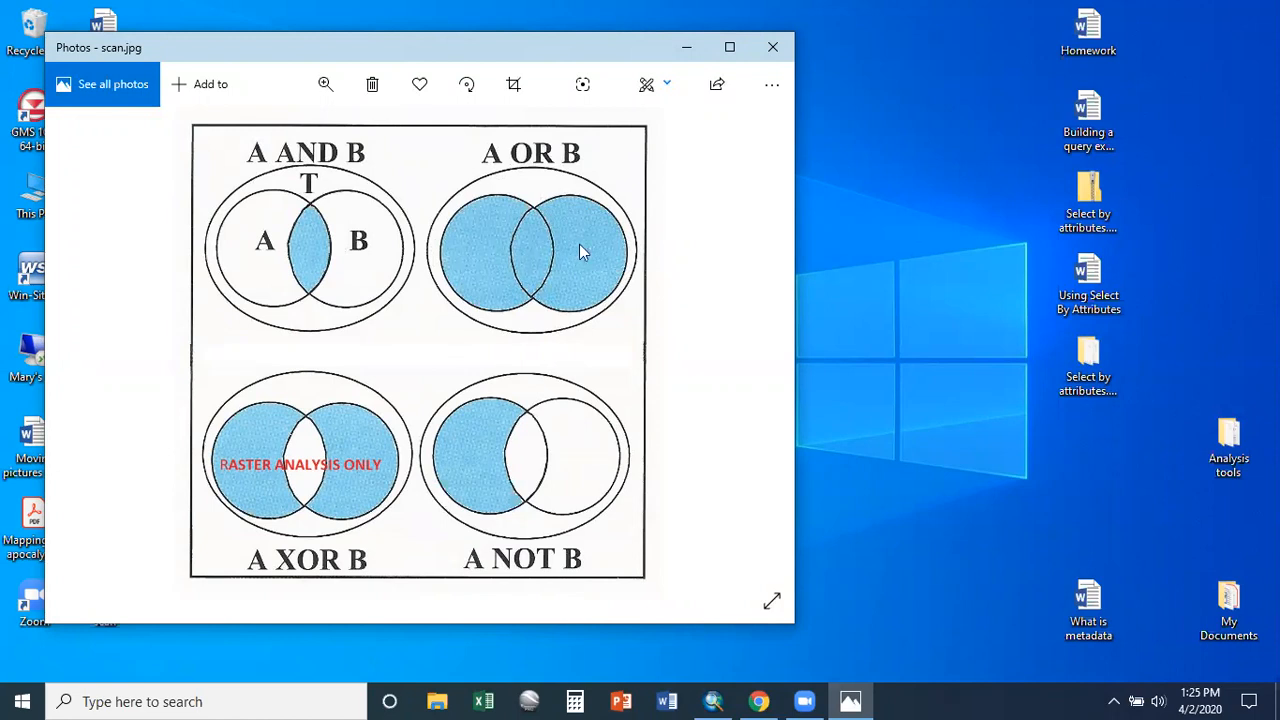
# Switch back to ArcMap, change the clause to OwnerState = 'MT' OR OwnerCity <> 'BUTTE', and apply it
pyautogui.click(713, 700)
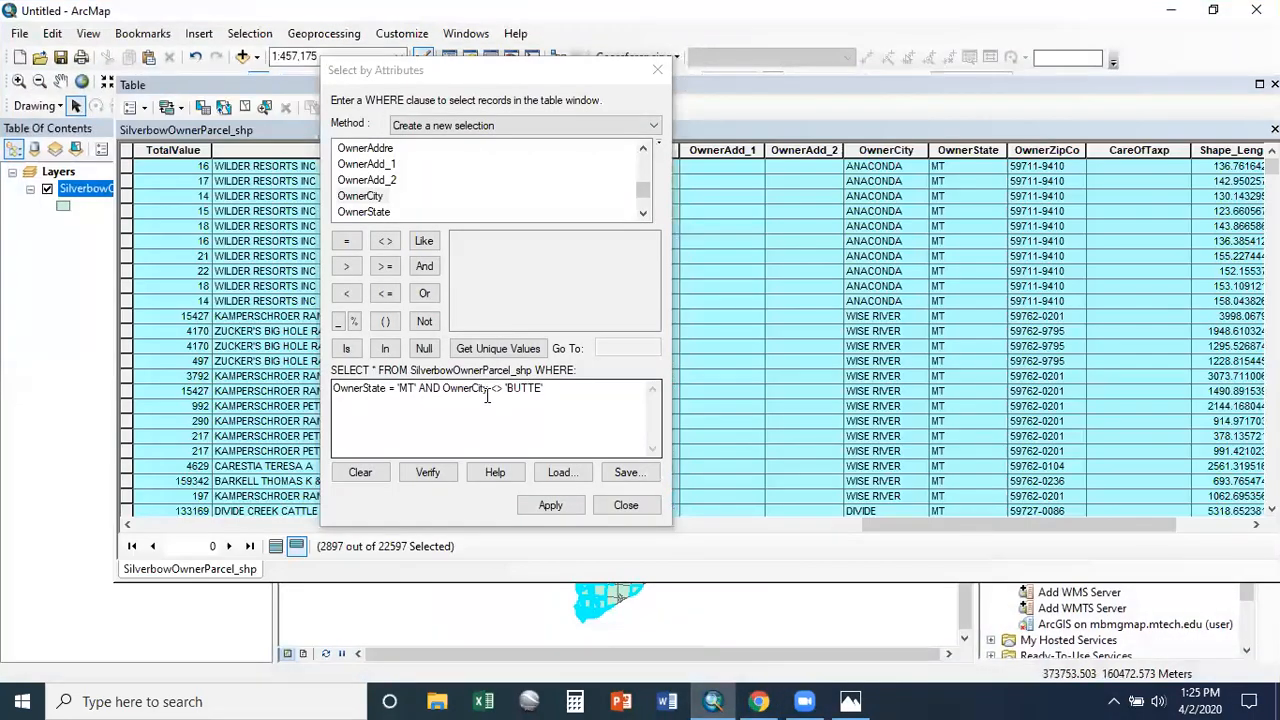
pyautogui.moveTo(421, 389); pyautogui.dragTo(436, 391)
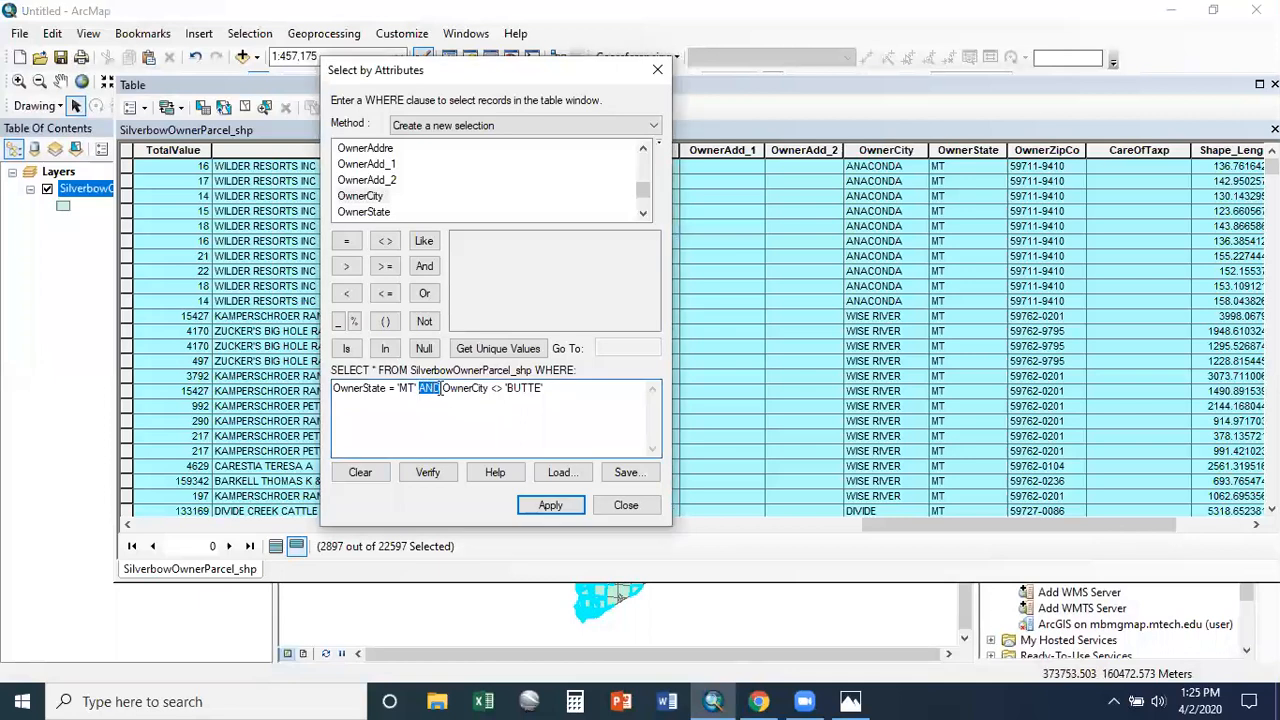
pyautogui.click(424, 293)
pyautogui.click(553, 505)
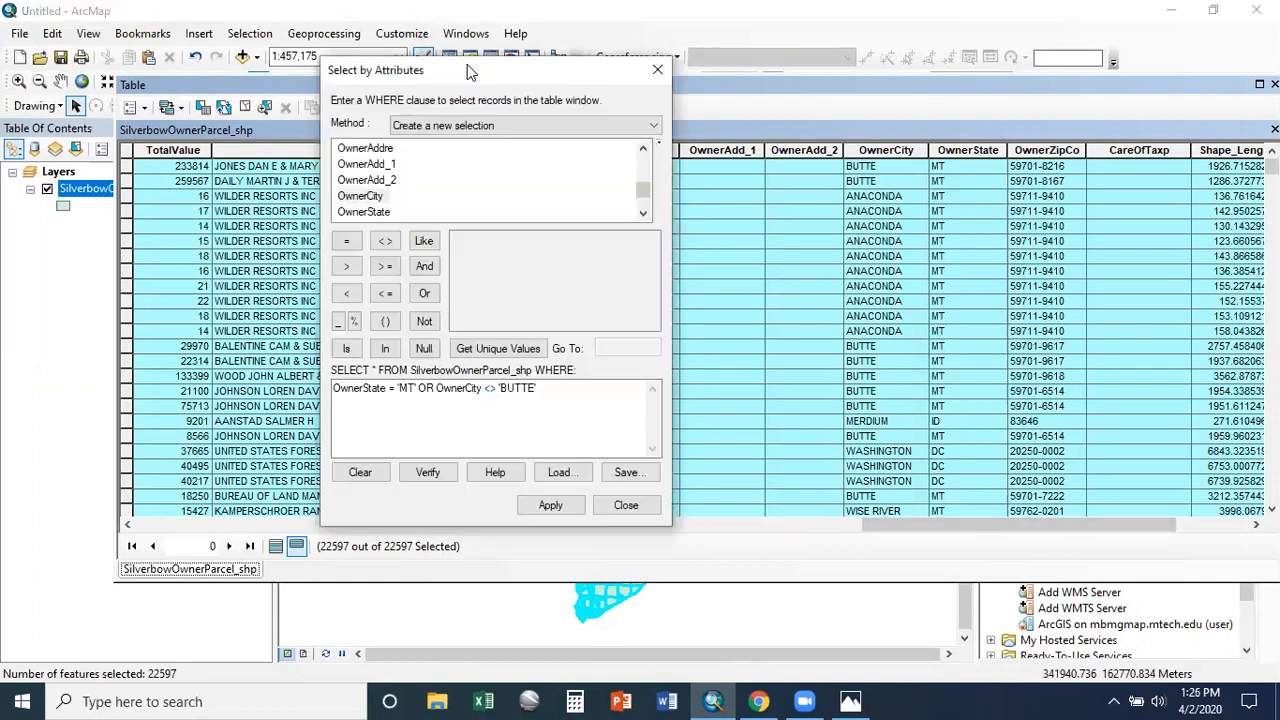
# Switch to the scan image in Photos to compare the AND and OR diagrams, and return to ArcMap
pyautogui.click(467, 66)
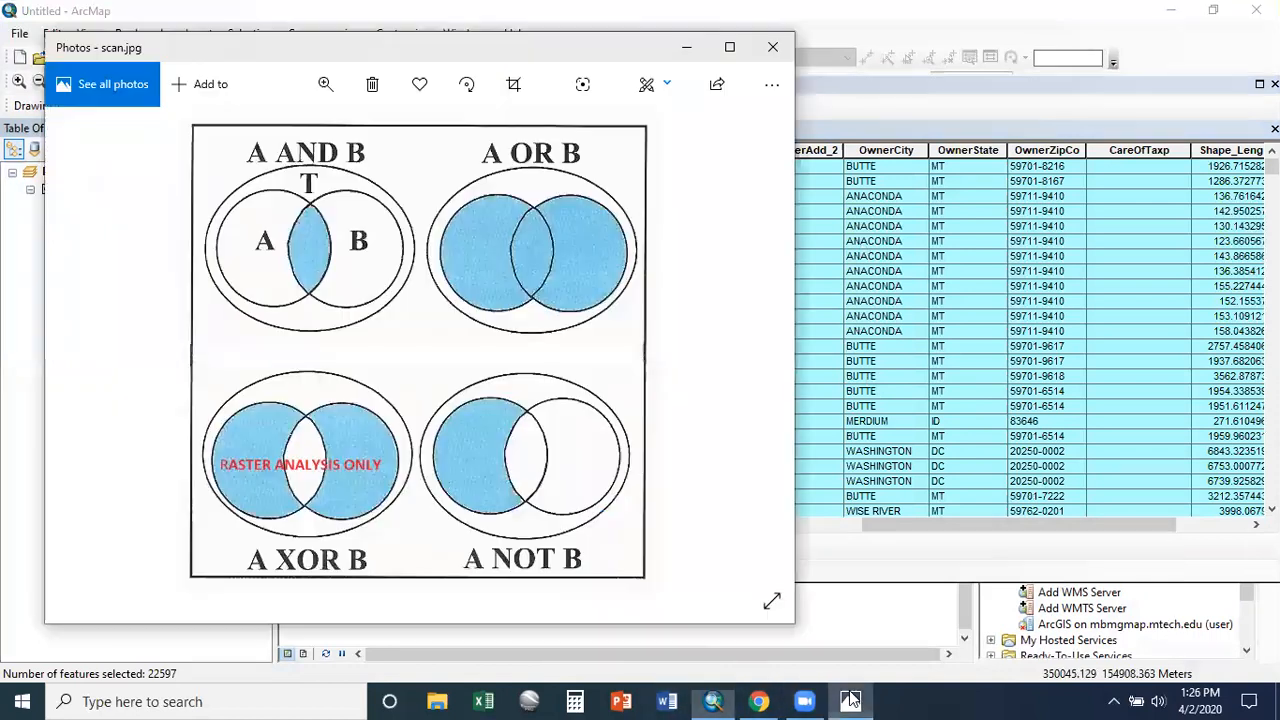
pyautogui.click(850, 700)
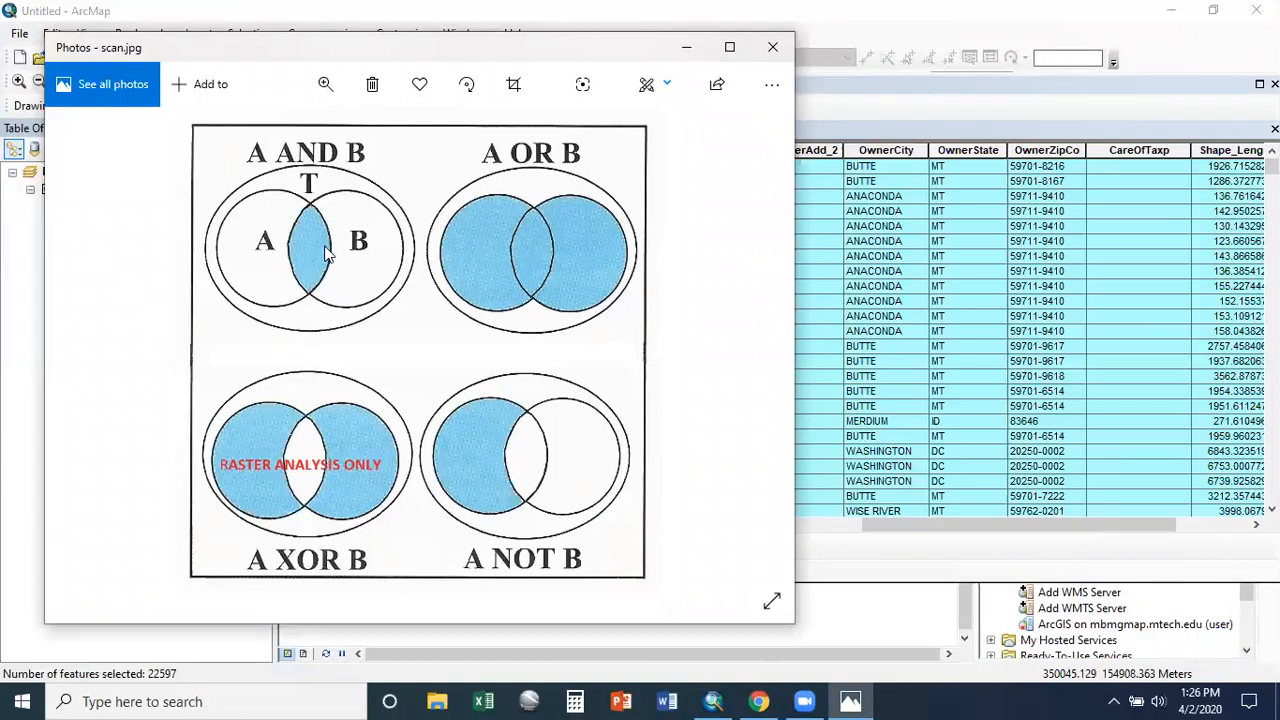
pyautogui.click(896, 88)
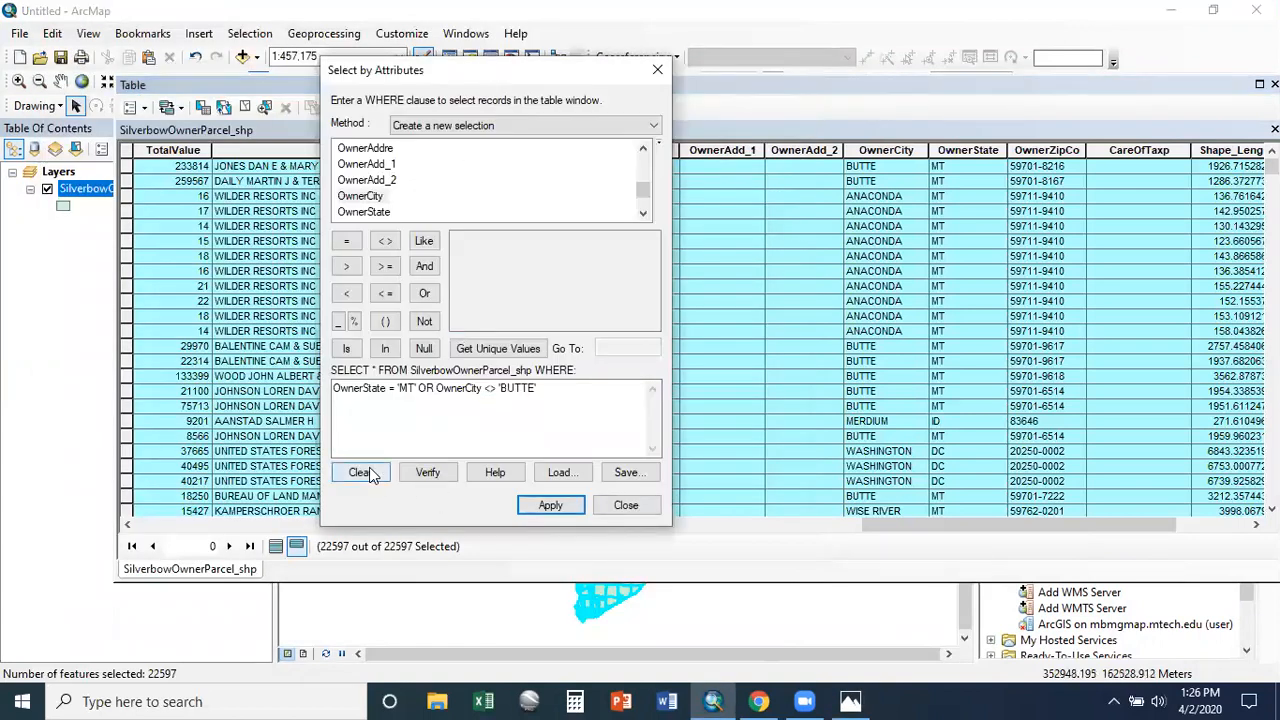
# Clear the state and city clause and start a new one with Shape_Area <5000
pyautogui.click(369, 474)
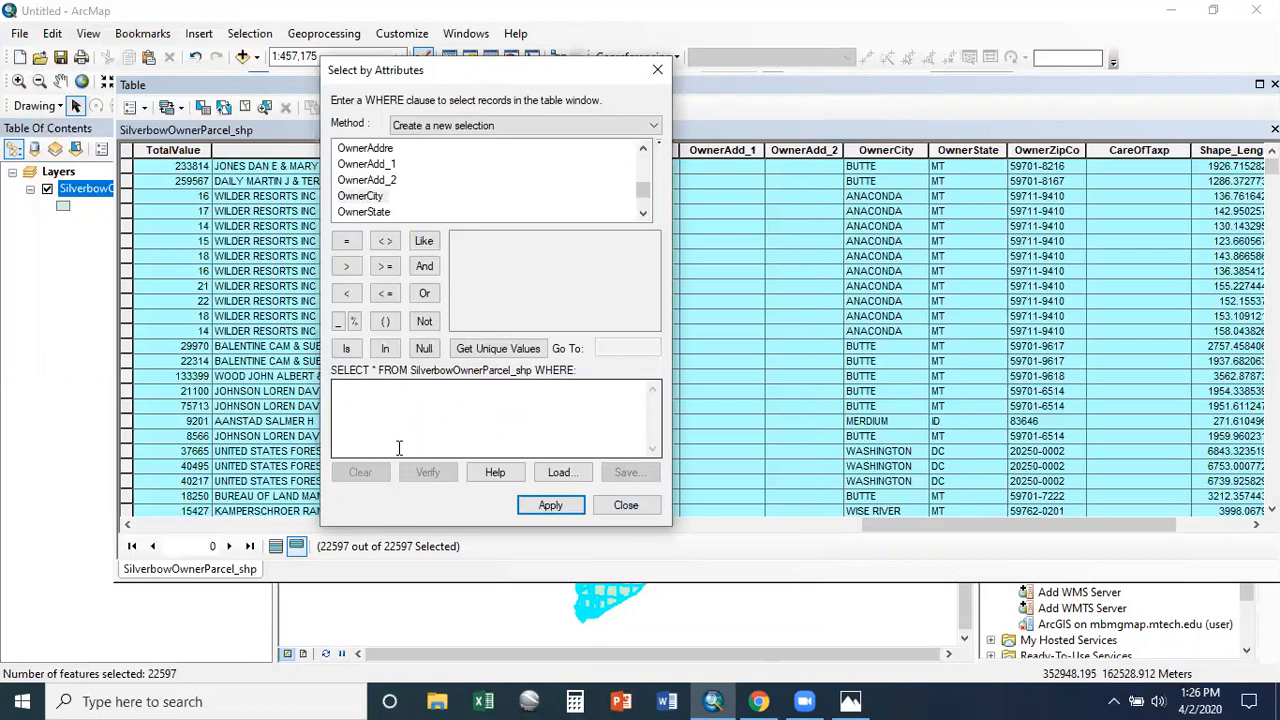
pyautogui.moveTo(643, 190); pyautogui.dragTo(643, 204)
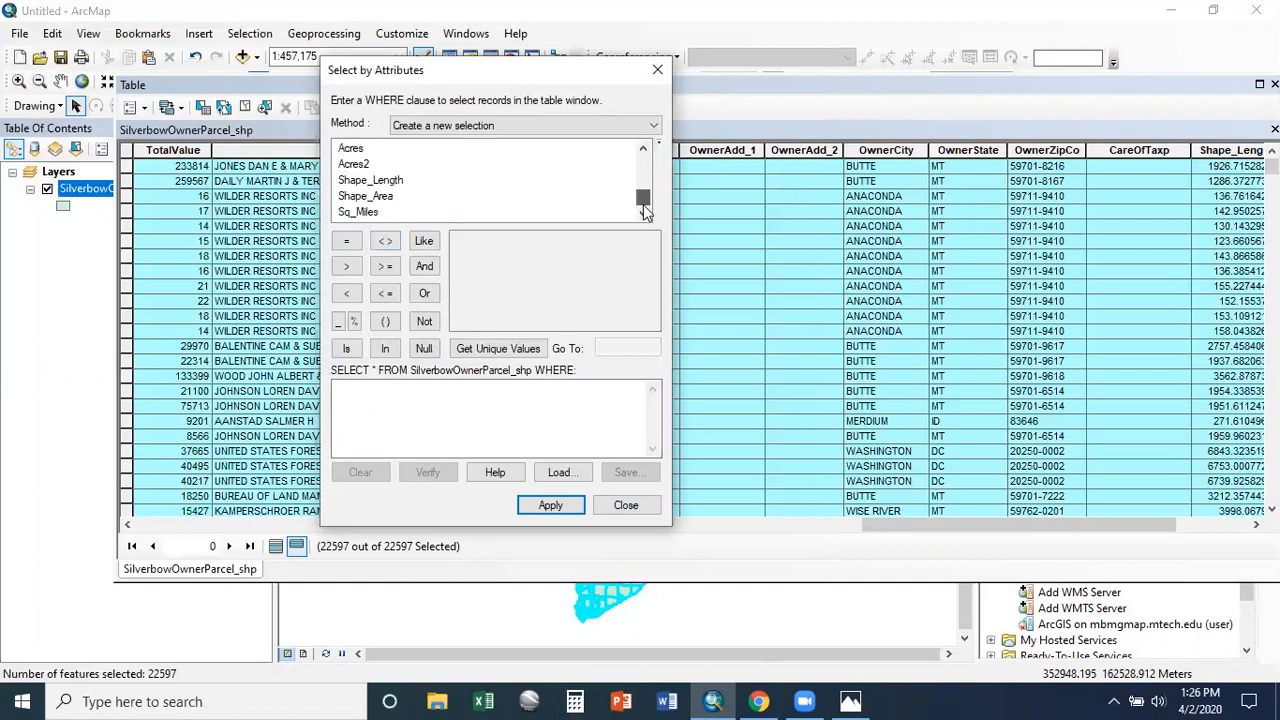
pyautogui.doubleClick(388, 198)
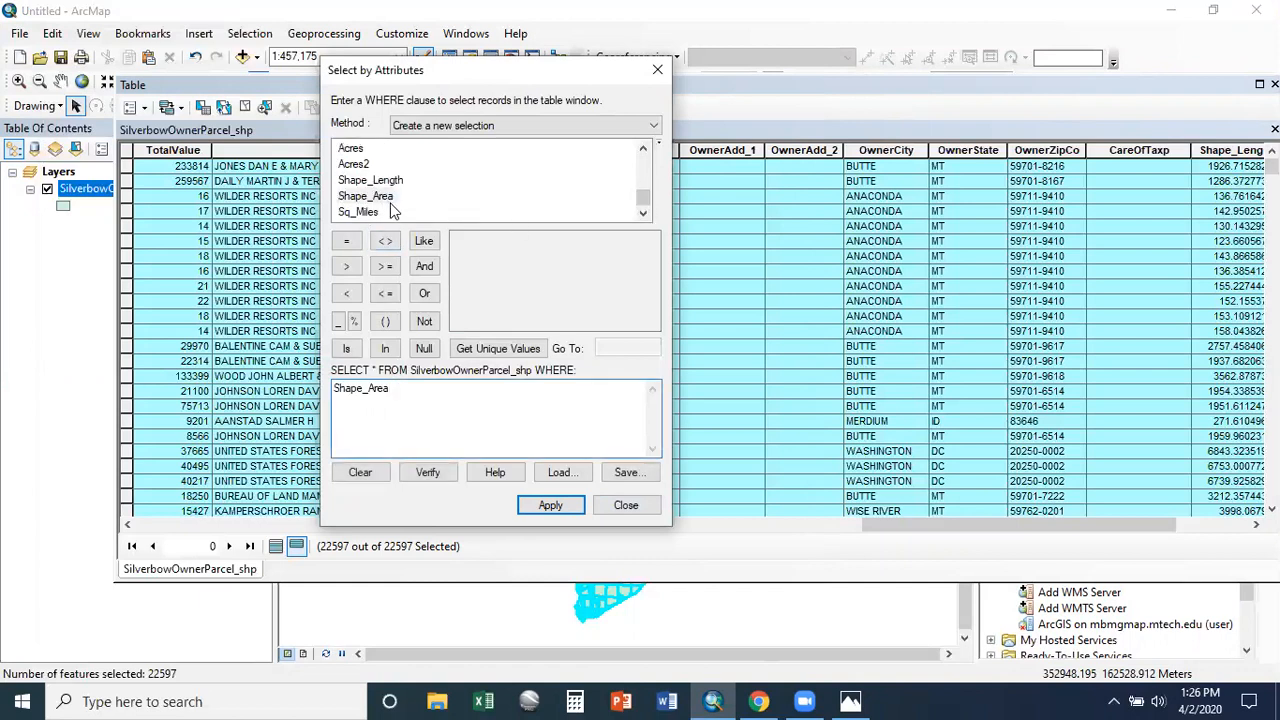
pyautogui.click(347, 293)
pyautogui.write('5000')
# Extend the clause with OR Shape_Area >10000 and apply the selection
pyautogui.click(424, 293)
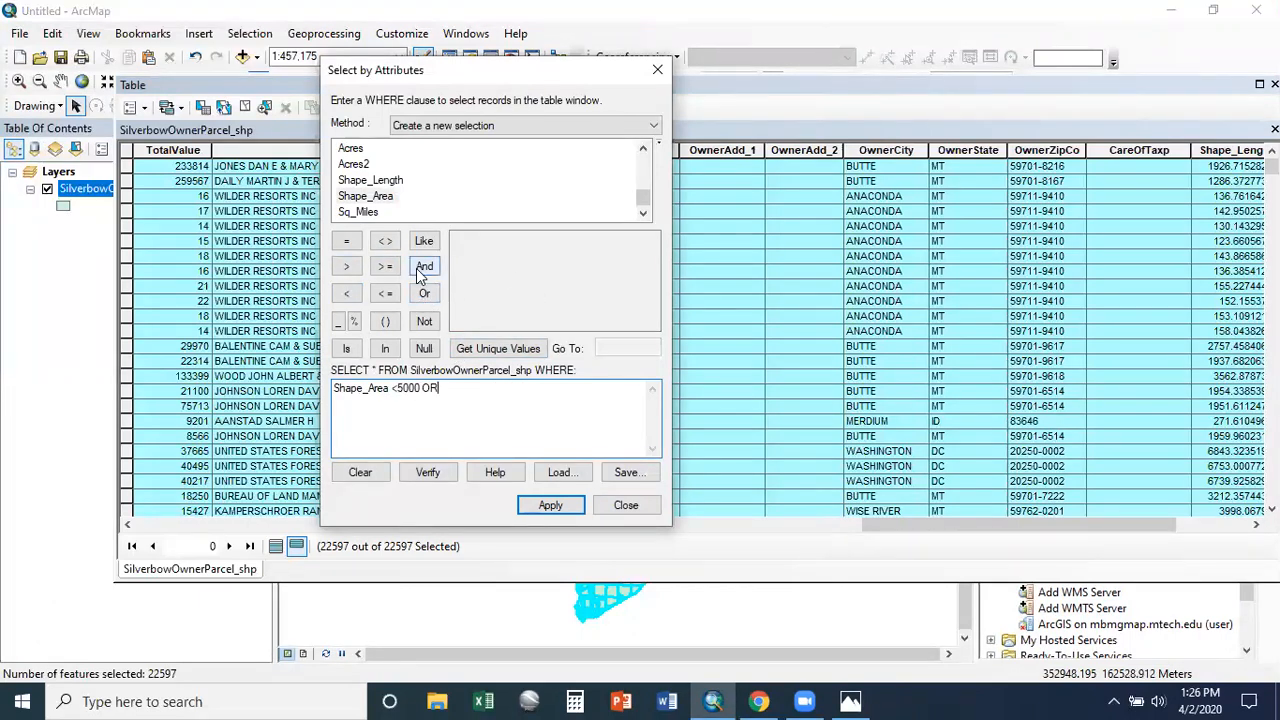
pyautogui.doubleClick(390, 197)
pyautogui.click(346, 266)
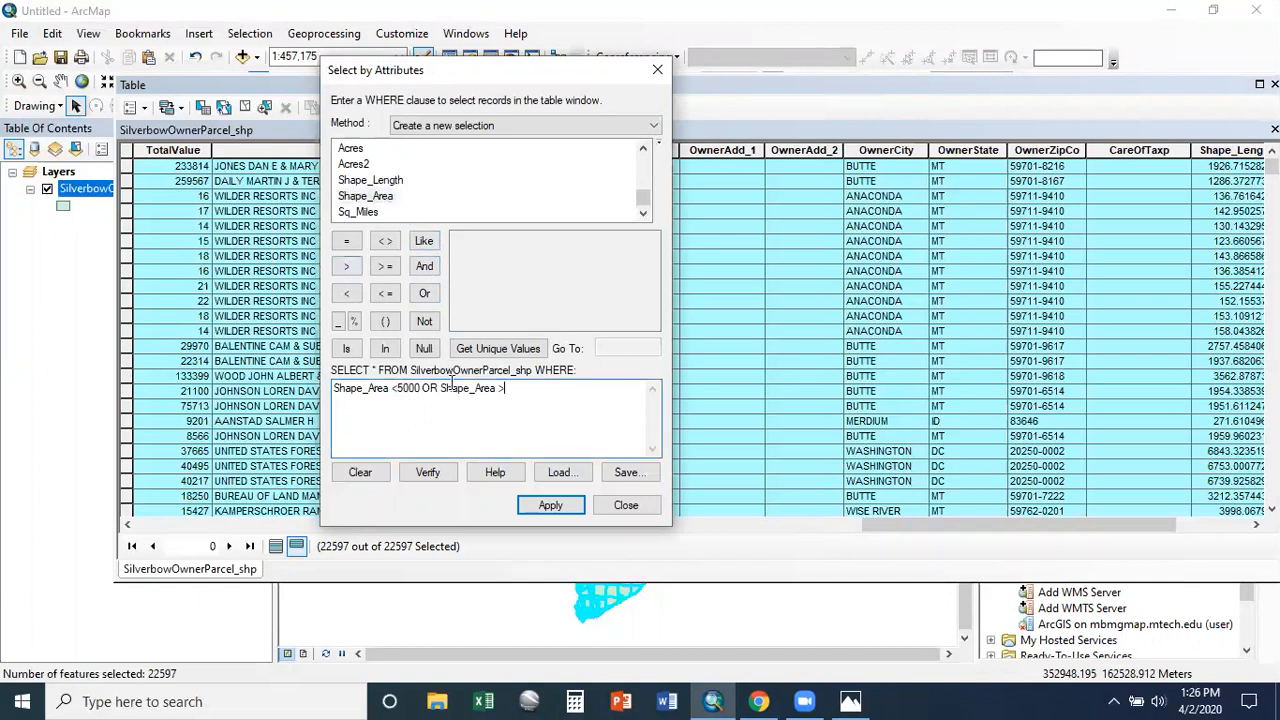
pyautogui.write('10')
pyautogui.click(550, 505)
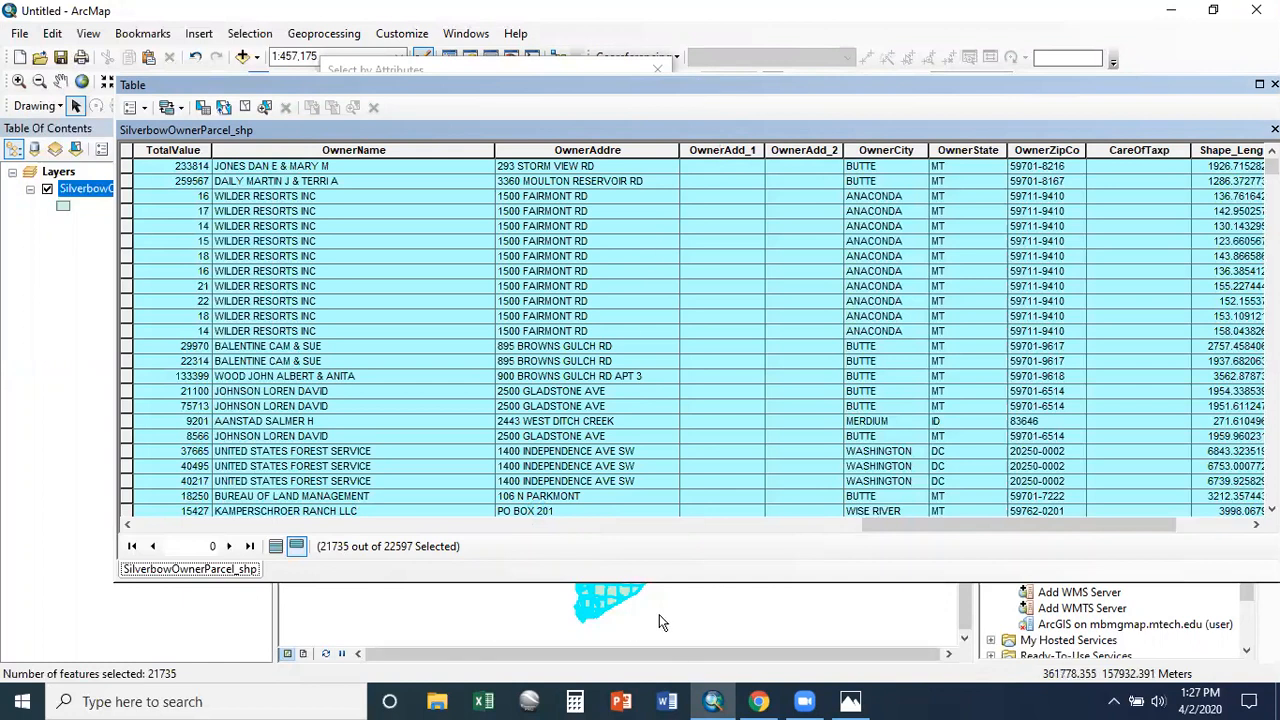
# Review the OR diagram in the Photos scan image, and return to Select By Attributes in ArcMap
pyautogui.hotkey('alt', 'Tab')
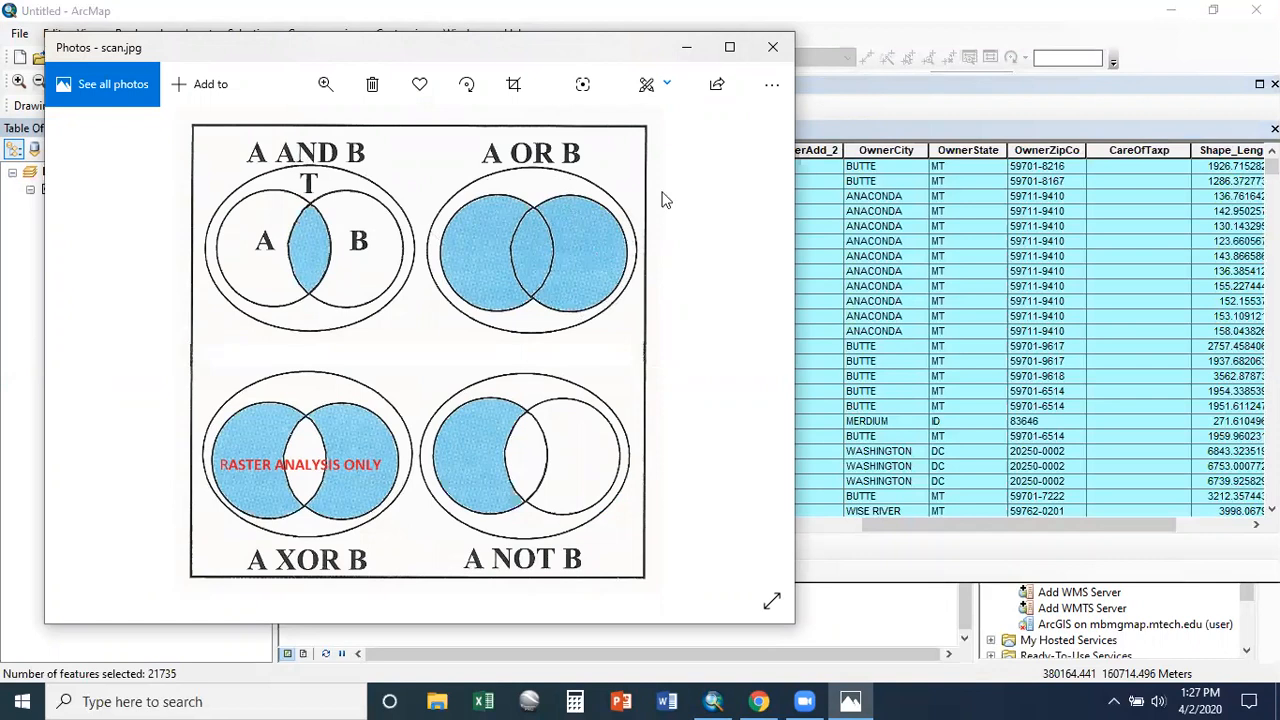
pyautogui.click(870, 93)
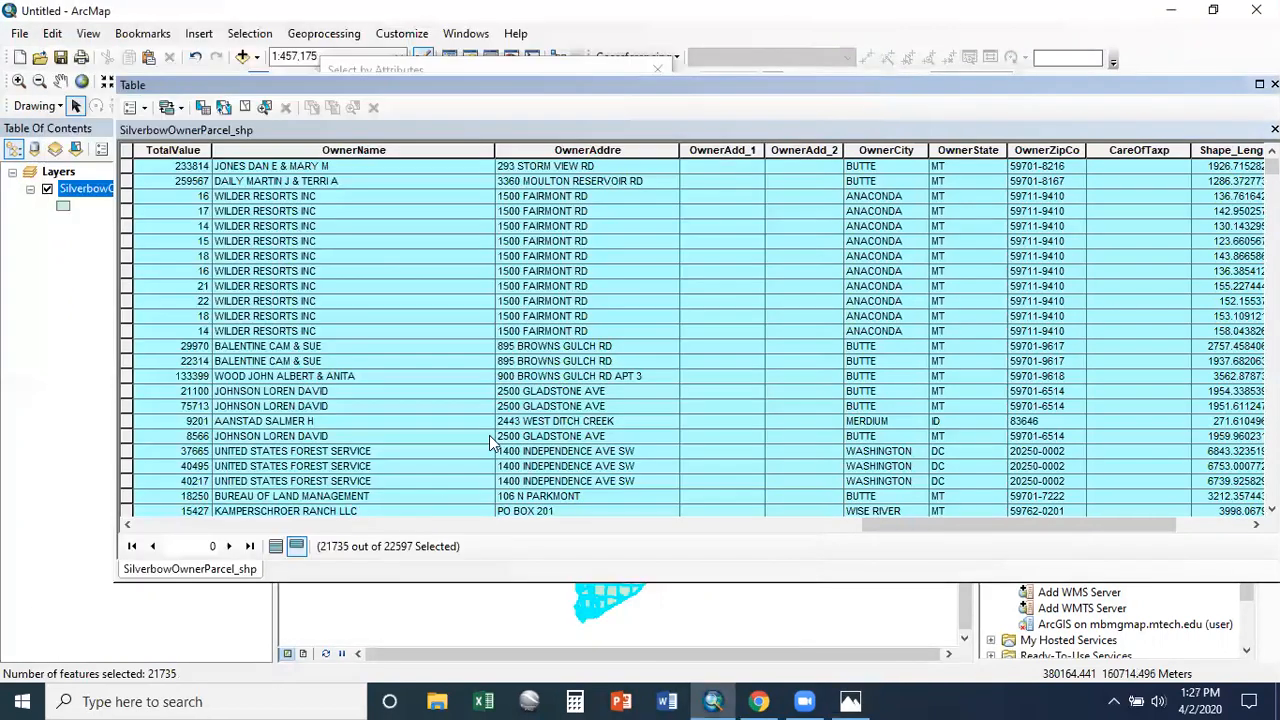
pyautogui.click(338, 99)
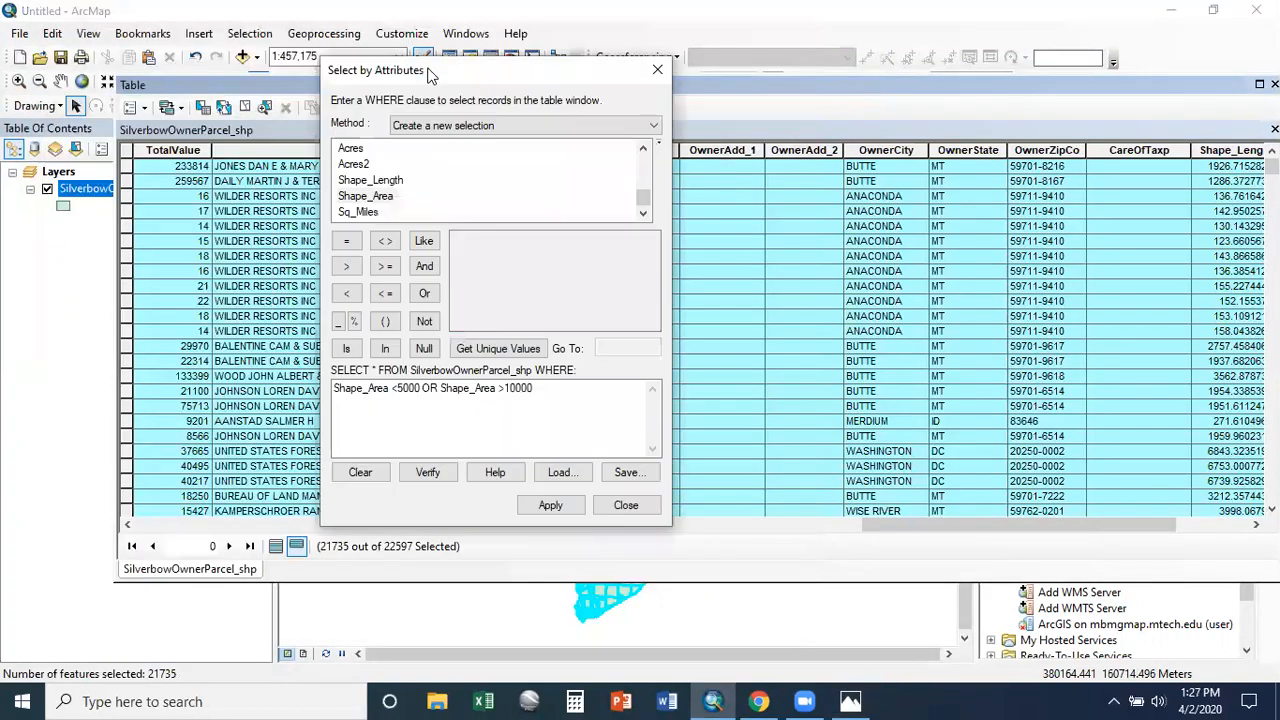
# Change the clause to Shape_Area <5000 AND Shape_Area >10000, apply it, and bring Select By Attributes back to the front
pyautogui.doubleClick(426, 388)
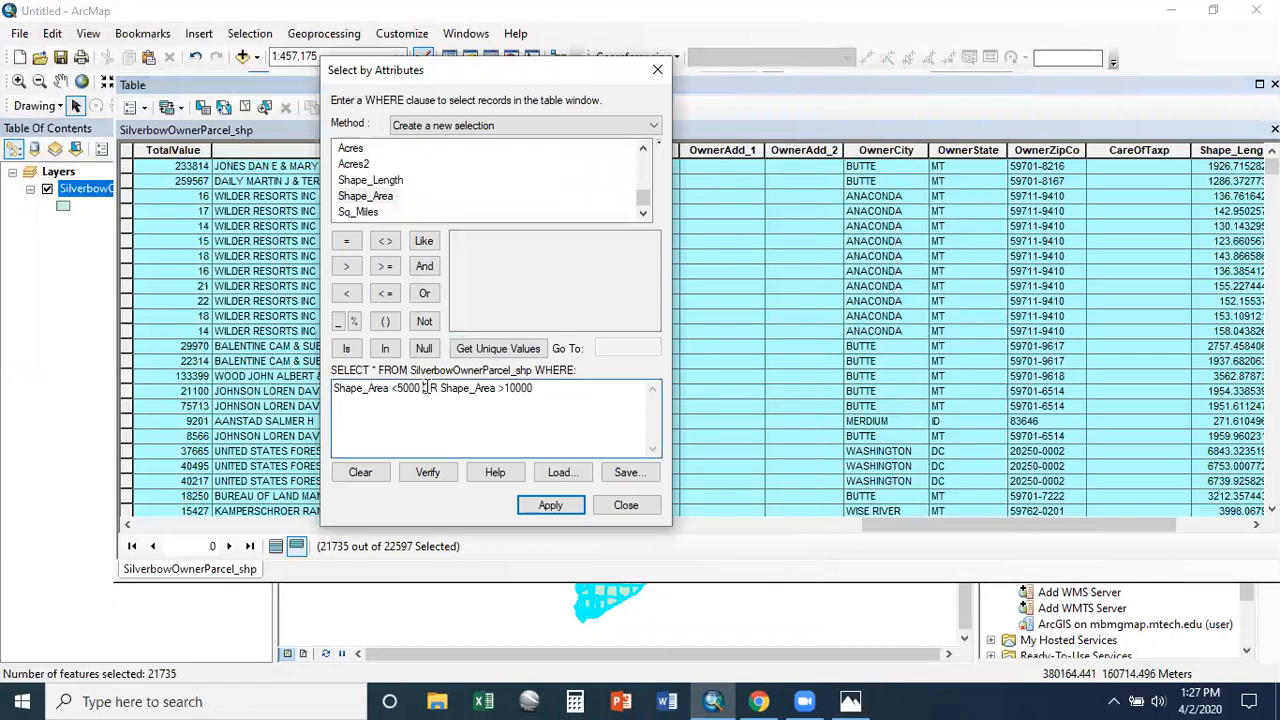
pyautogui.click(424, 266)
pyautogui.click(550, 505)
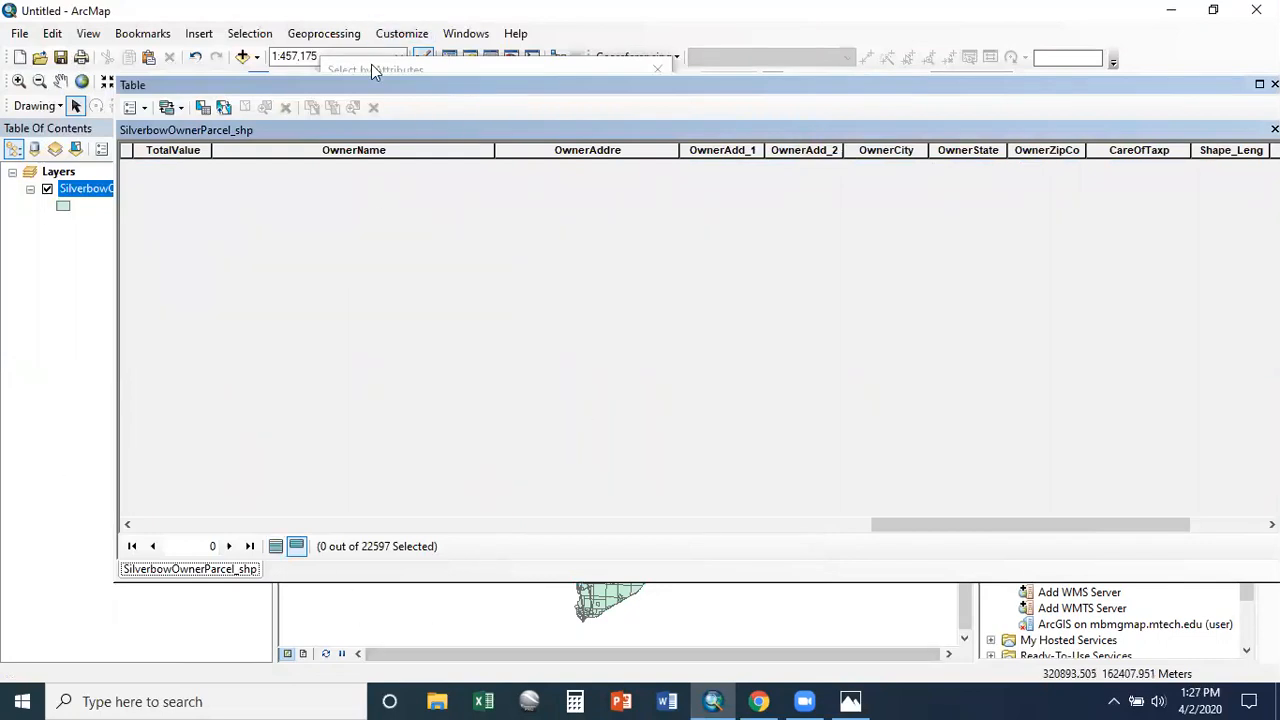
pyautogui.click(426, 67)
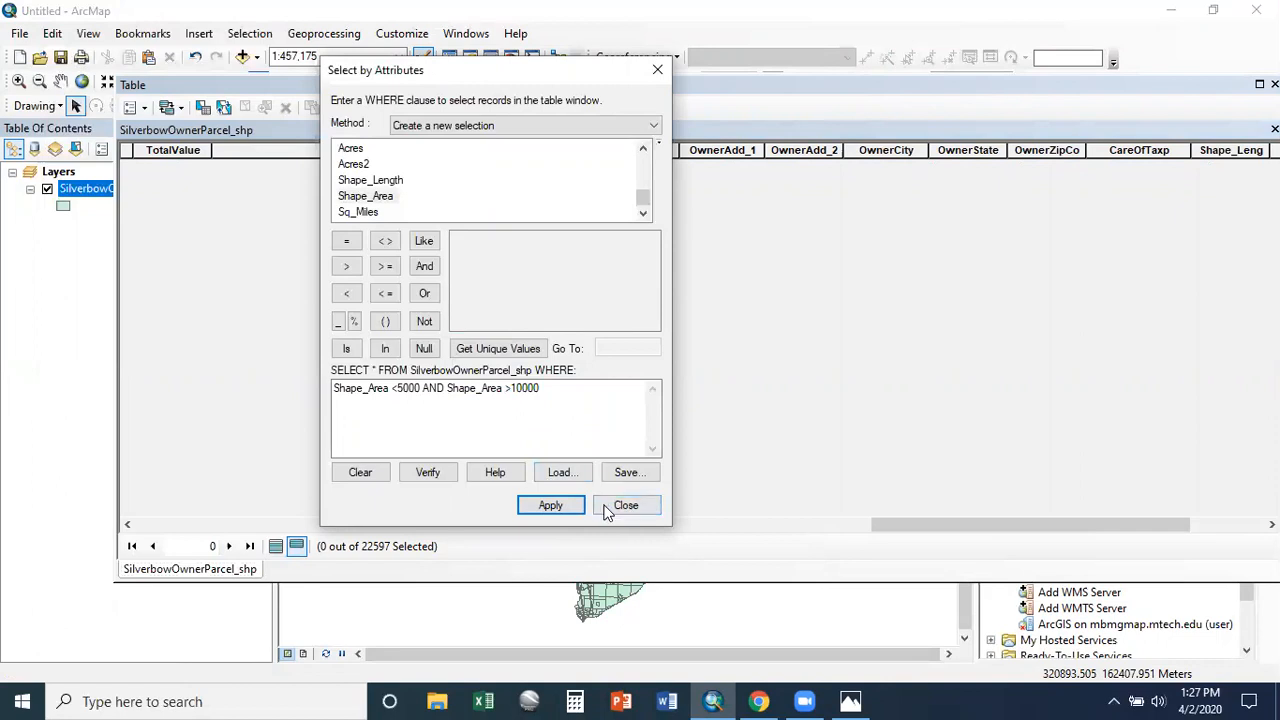
pyautogui.click(360, 472)
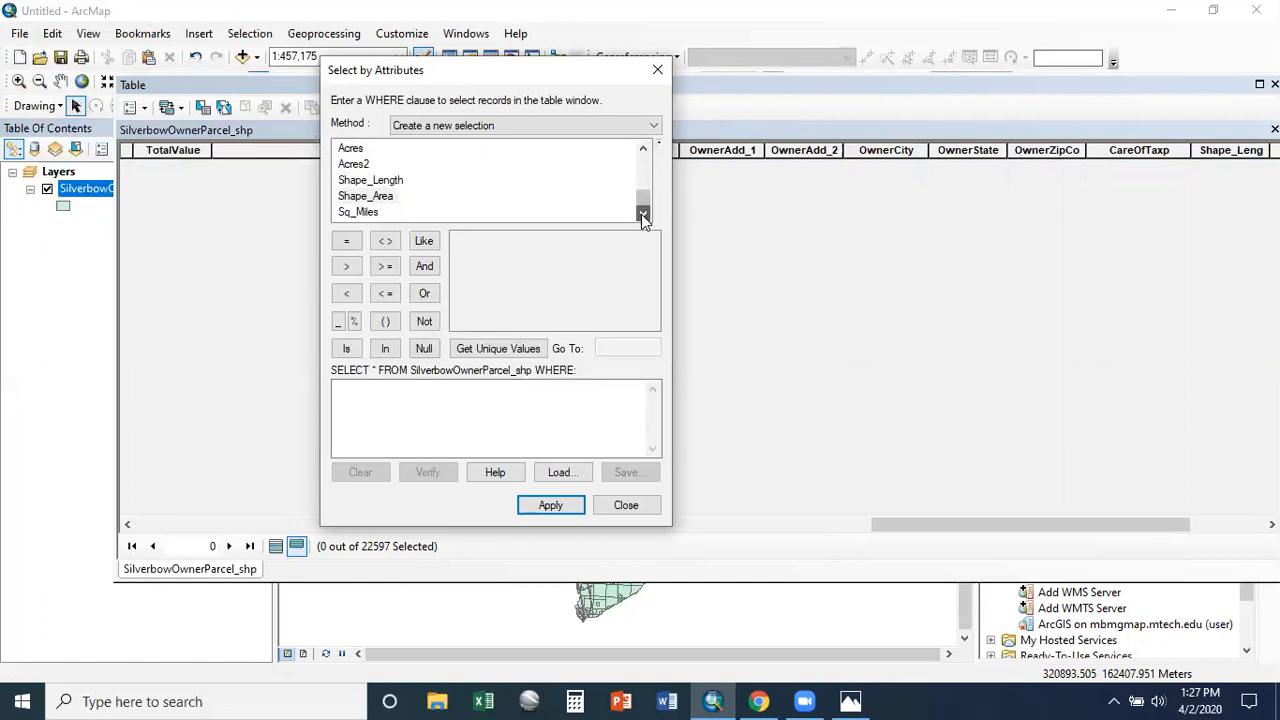
pyautogui.click(643, 149)
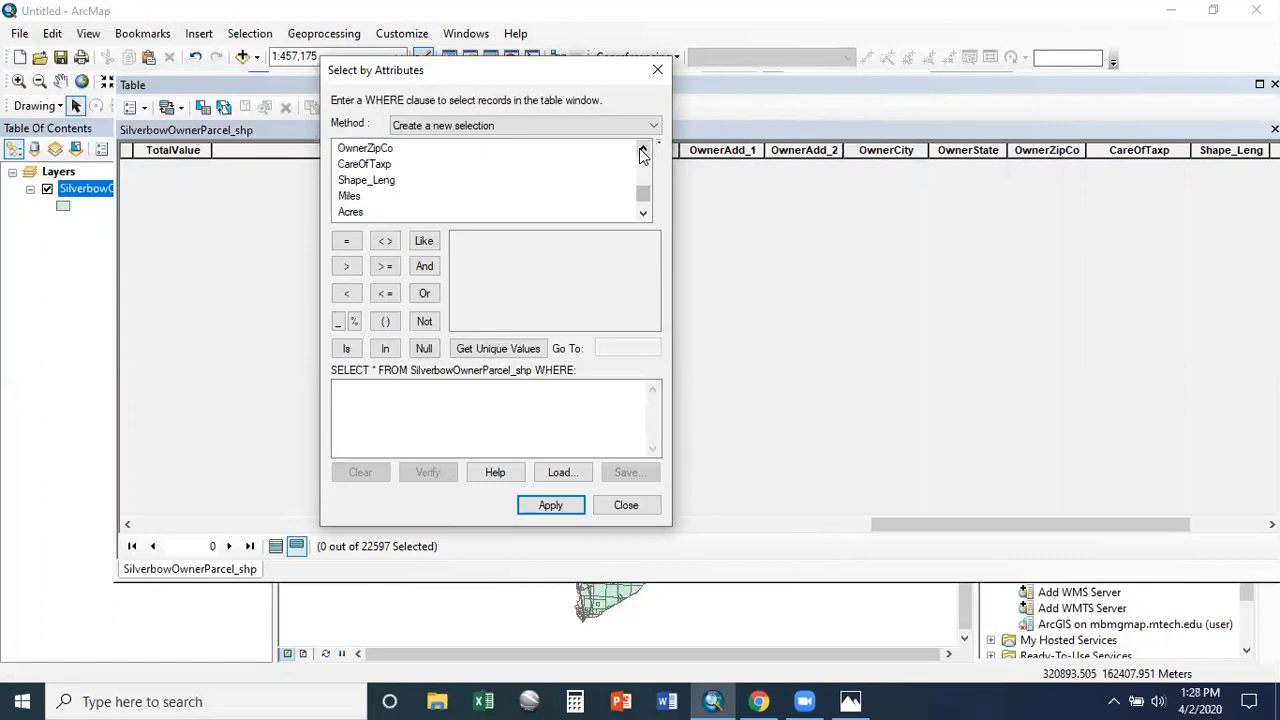
pyautogui.click(643, 149)
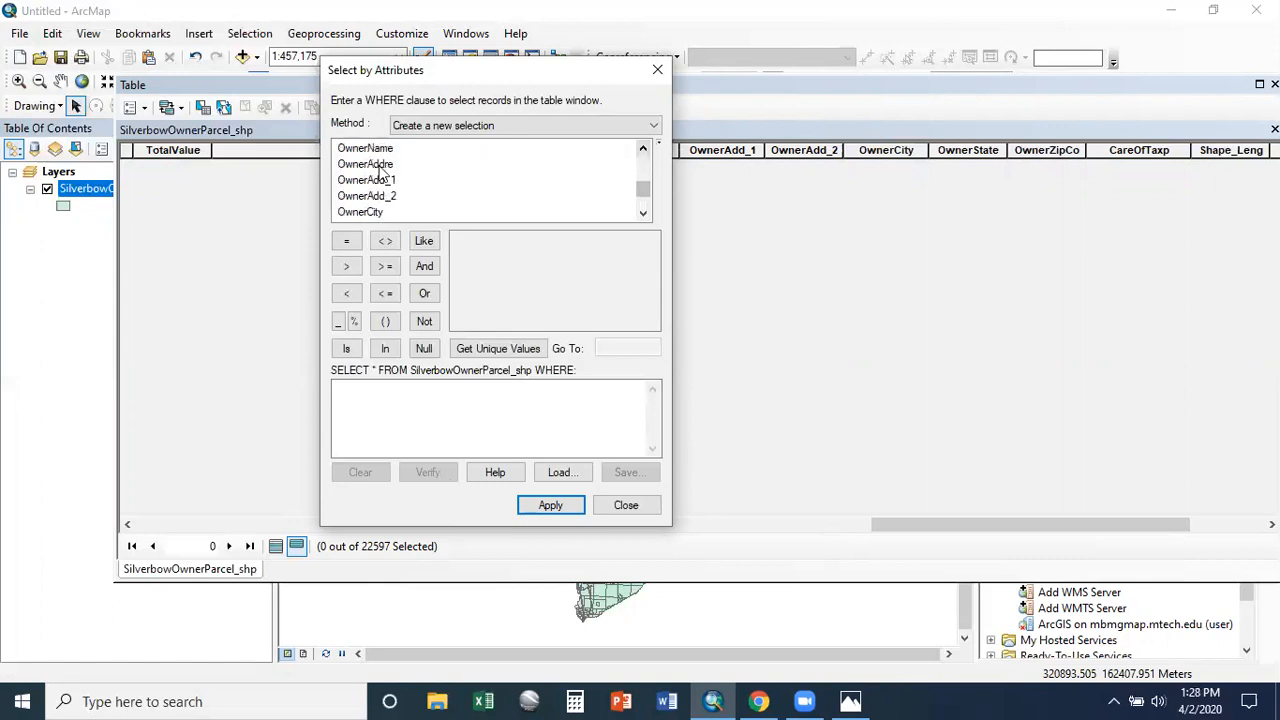
pyautogui.doubleClick(388, 151)
pyautogui.click(424, 244)
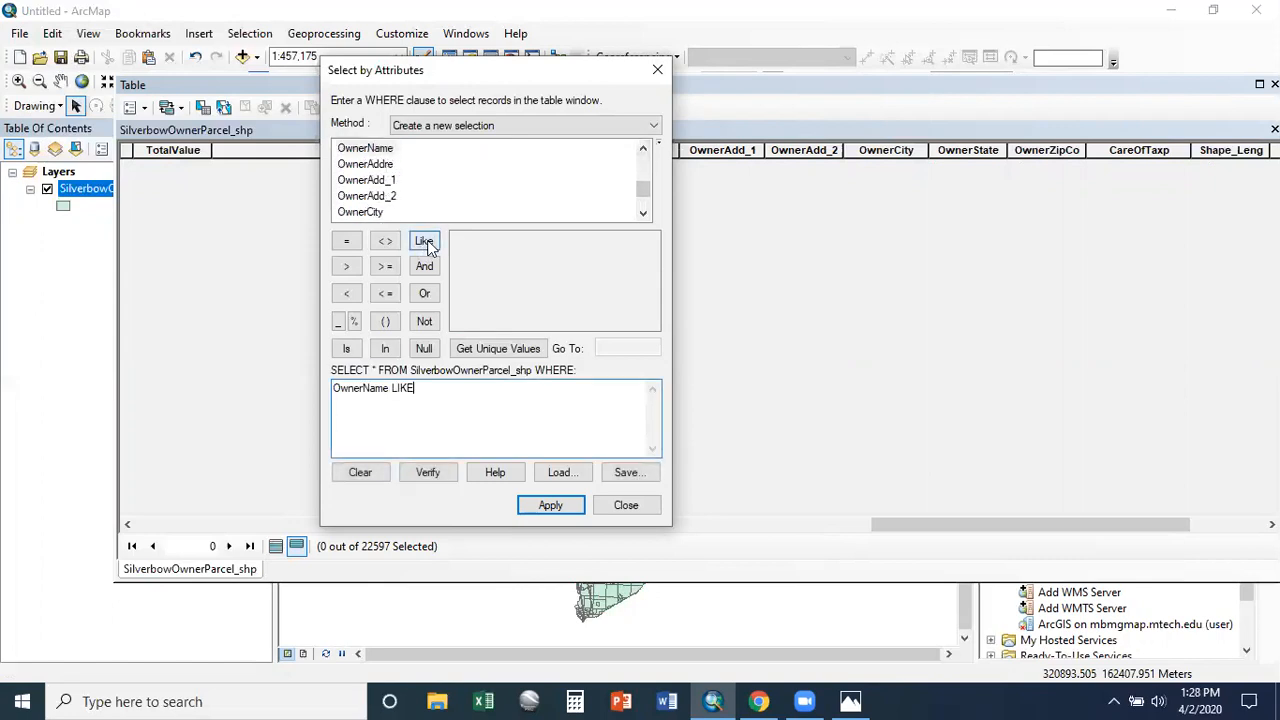
# Show all records in the attribute table and highlight the OwnerName column
pyautogui.click(278, 548)
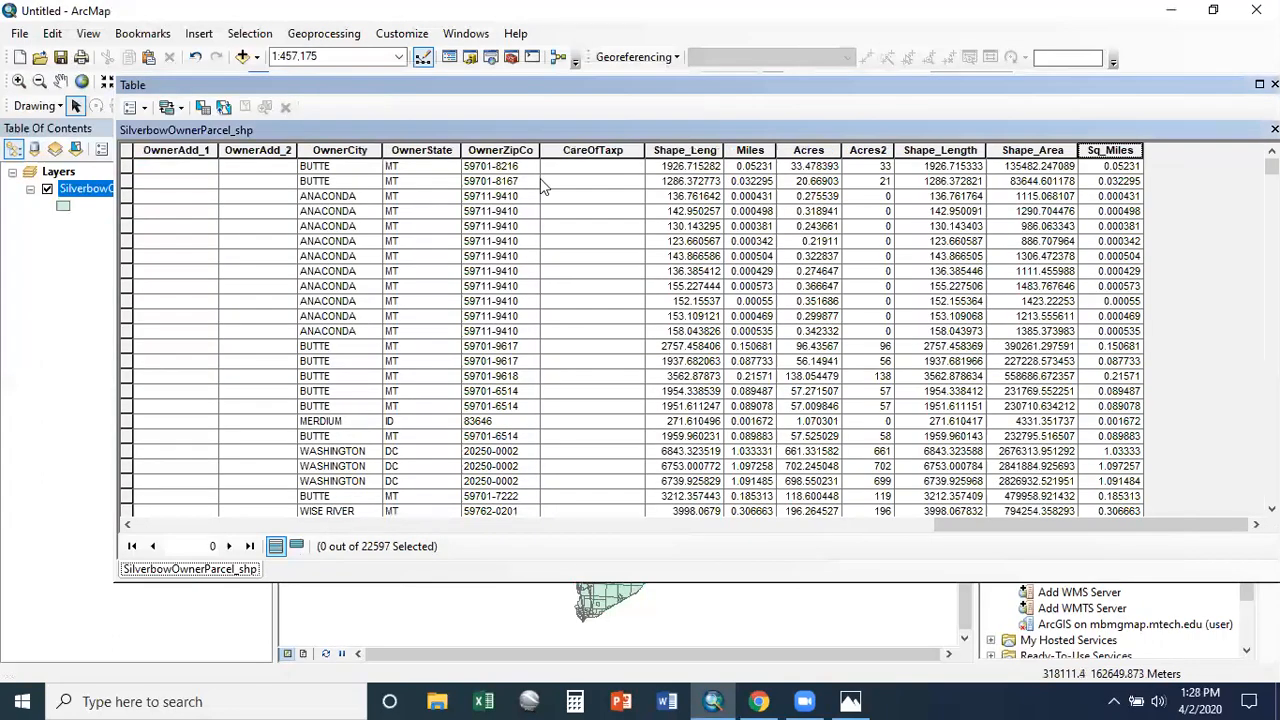
pyautogui.moveTo(1117, 520); pyautogui.dragTo(900, 565)
pyautogui.click(742, 150)
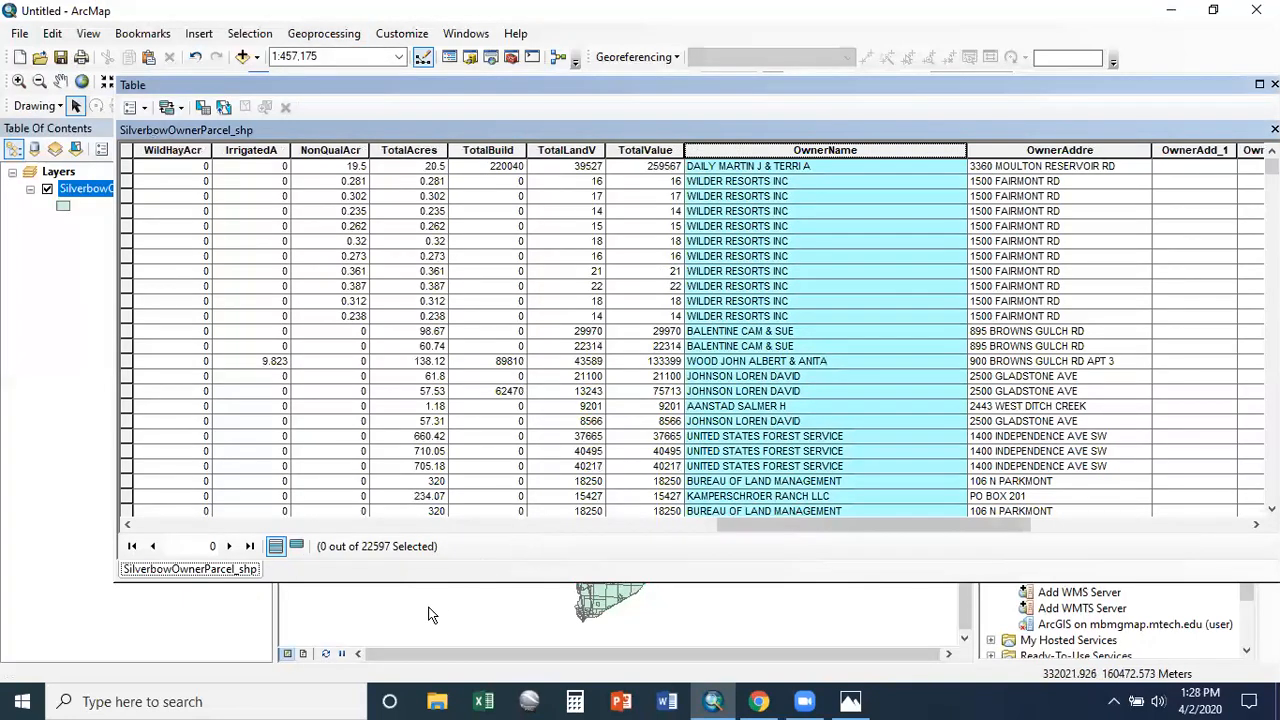
# Reopen Select By Attributes, move its window over the table, and clear the existing Shape_Area clause
pyautogui.click(130, 107)
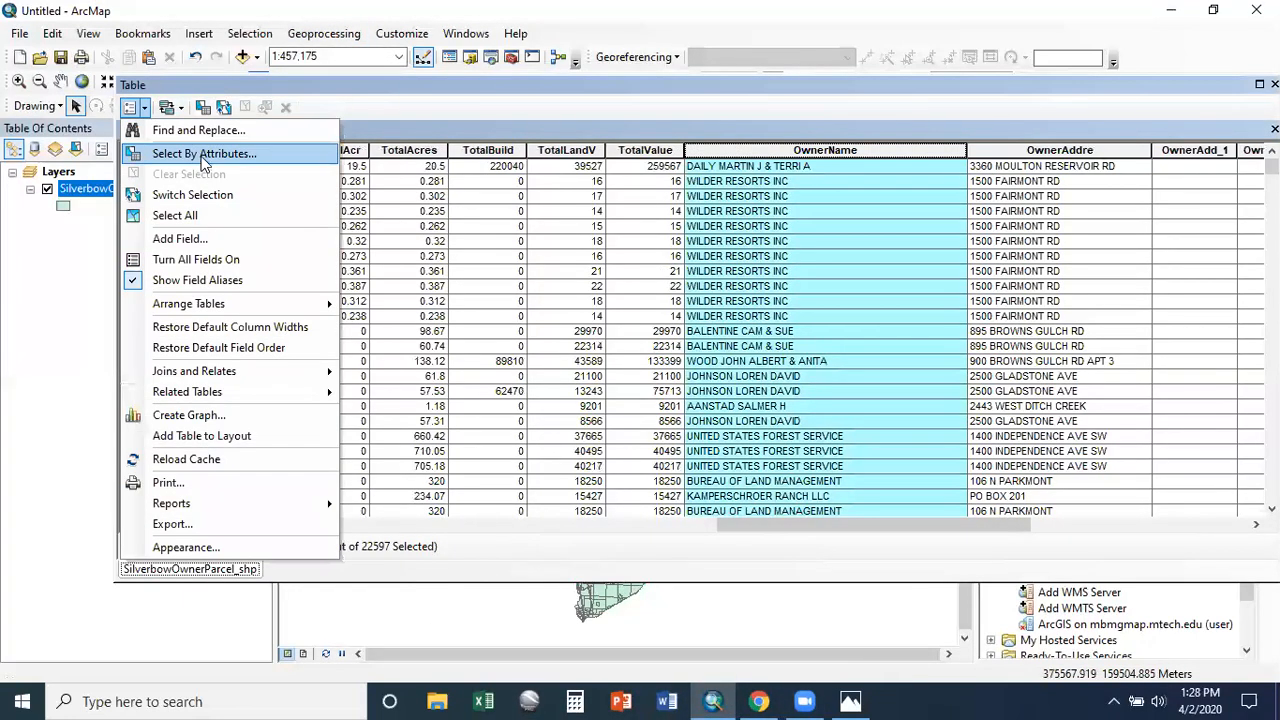
pyautogui.click(200, 152)
pyautogui.moveTo(206, 43); pyautogui.dragTo(630, 89)
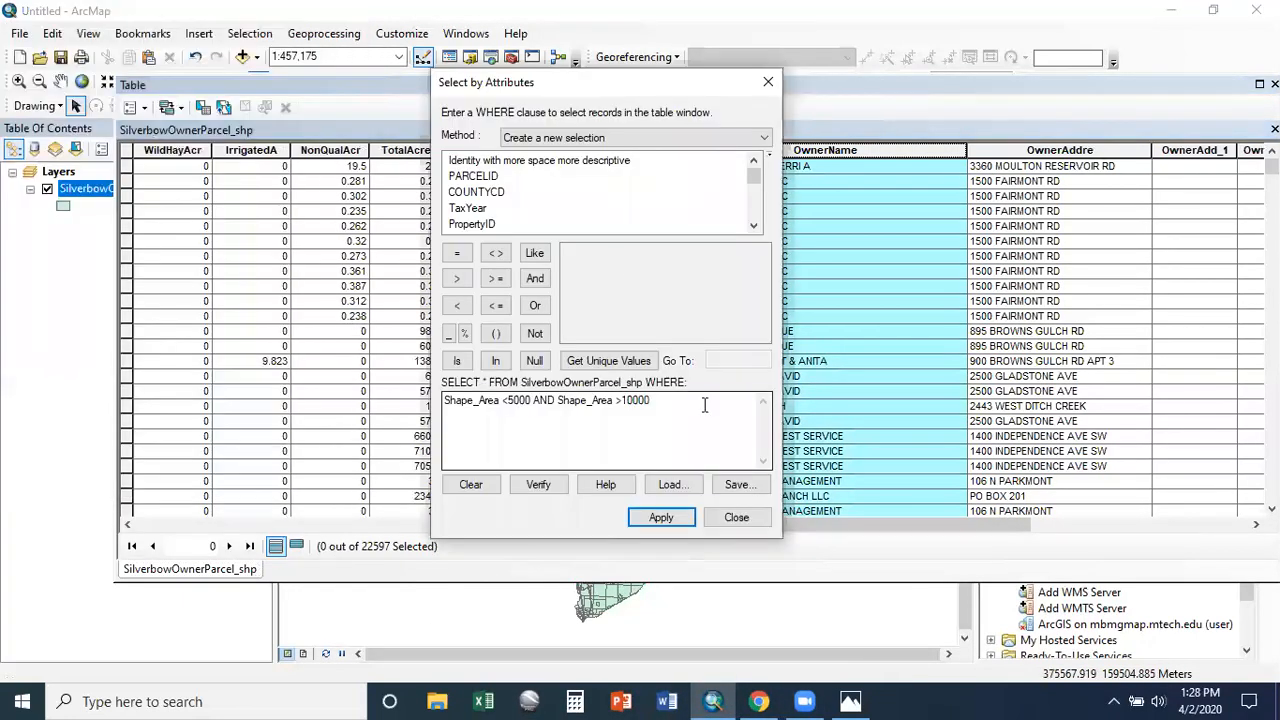
pyautogui.click(470, 484)
# Build an OwnerName LIKE clause with a first name in single quotes and verify the expression
pyautogui.click(753, 225)
pyautogui.moveTo(756, 228); pyautogui.dragTo(756, 228)
pyautogui.doubleClick(480, 192)
pyautogui.click(534, 253)
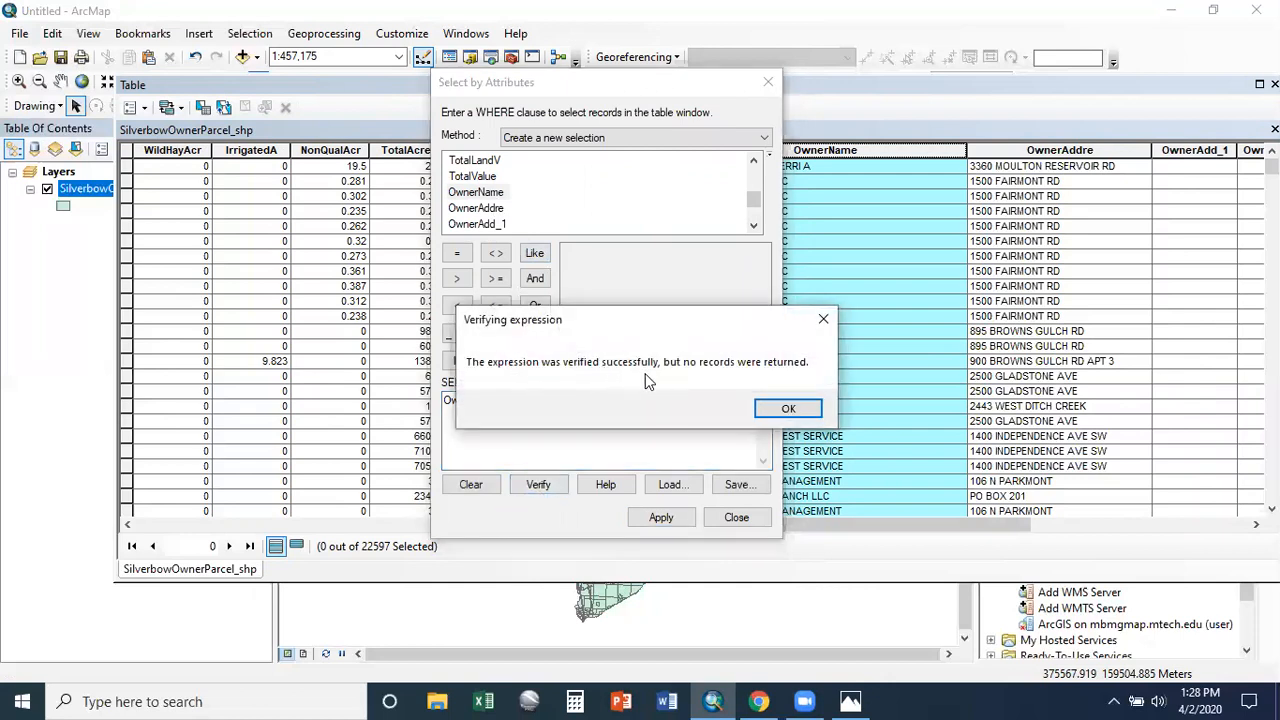
pyautogui.click(786, 412)
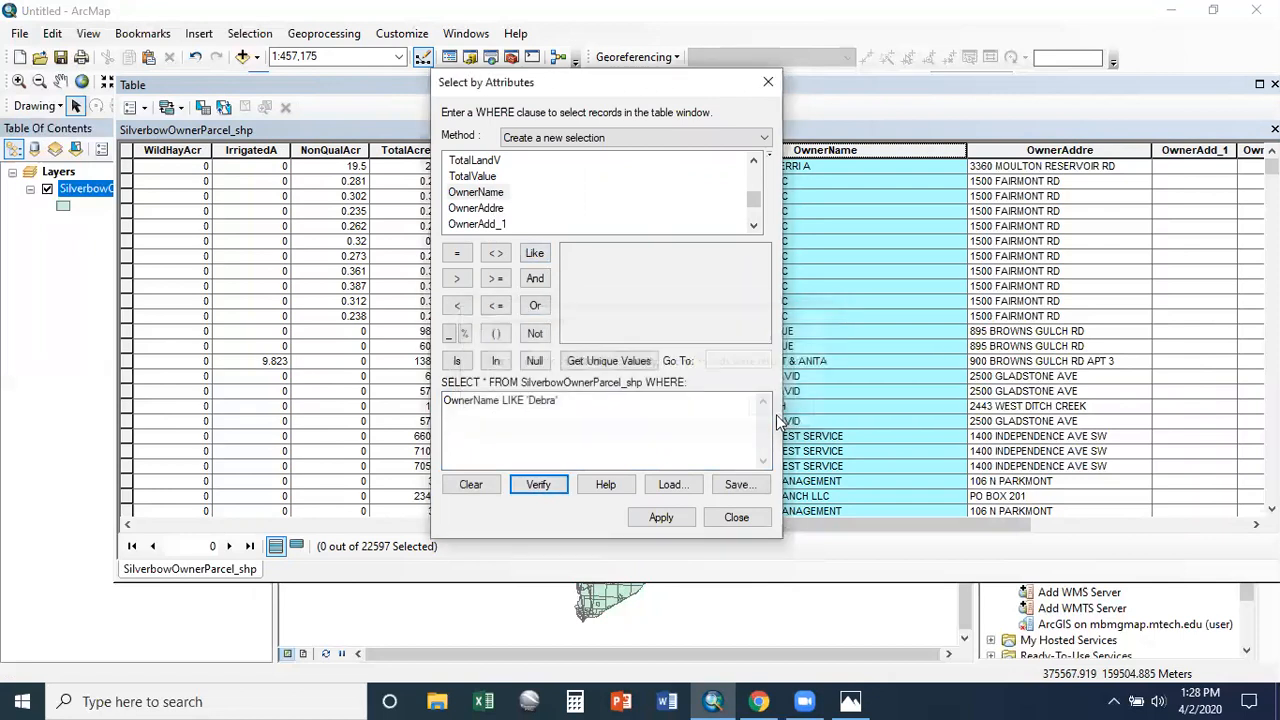
# Change the first name in the OwnerName LIKE clause to all capitals, verify the expression, and move the query window off the OwnerName column
pyautogui.moveTo(530, 403); pyautogui.dragTo(556, 402)
pyautogui.click(537, 400)
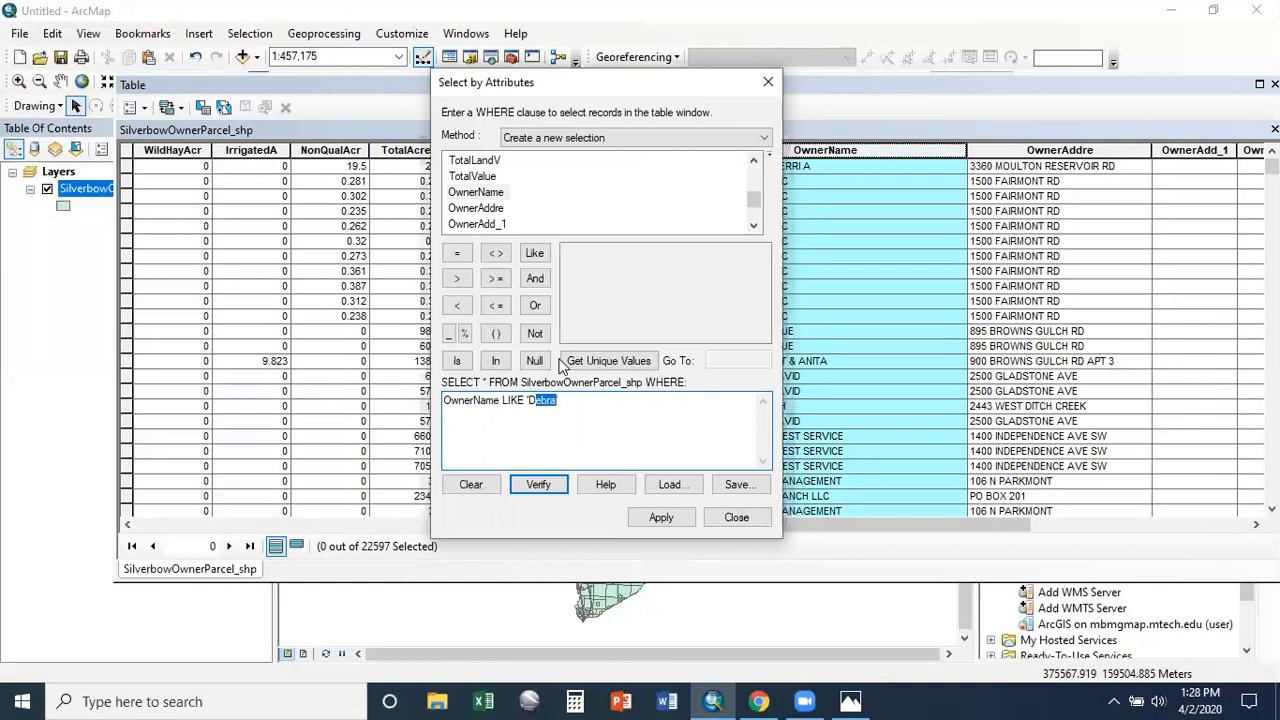
pyautogui.write('EBRA')
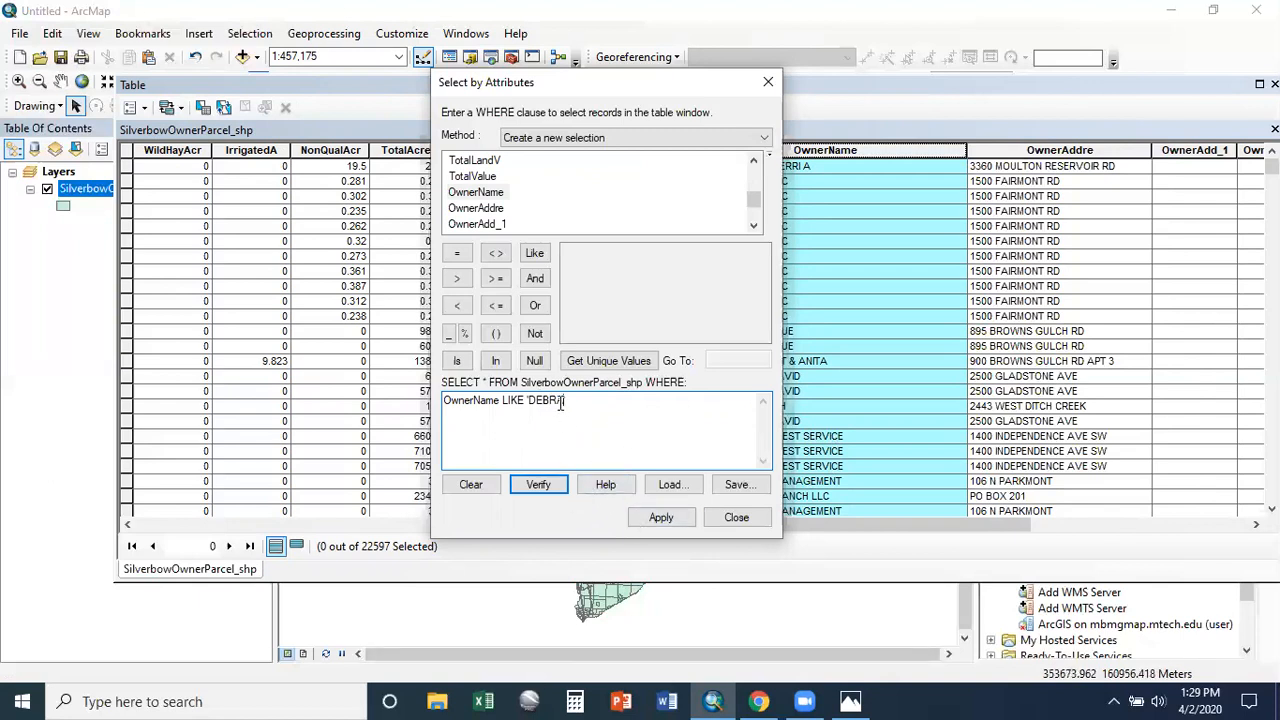
pyautogui.click(549, 486)
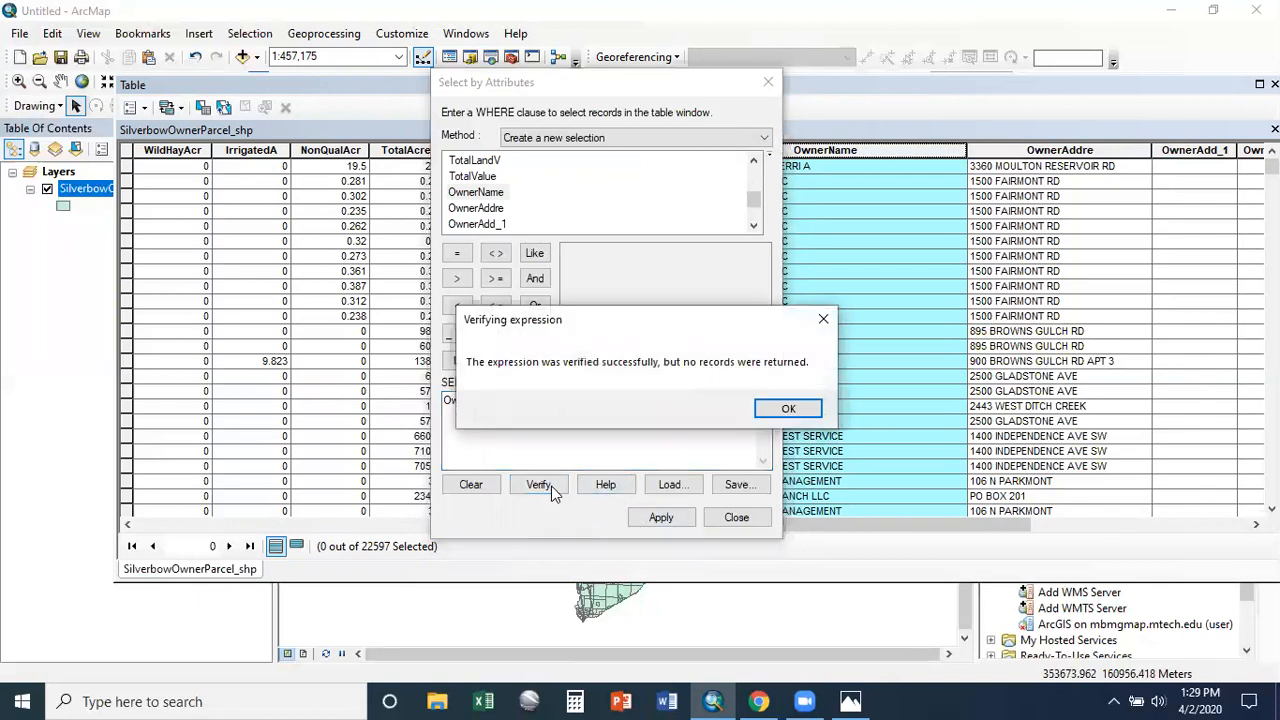
pyautogui.click(787, 407)
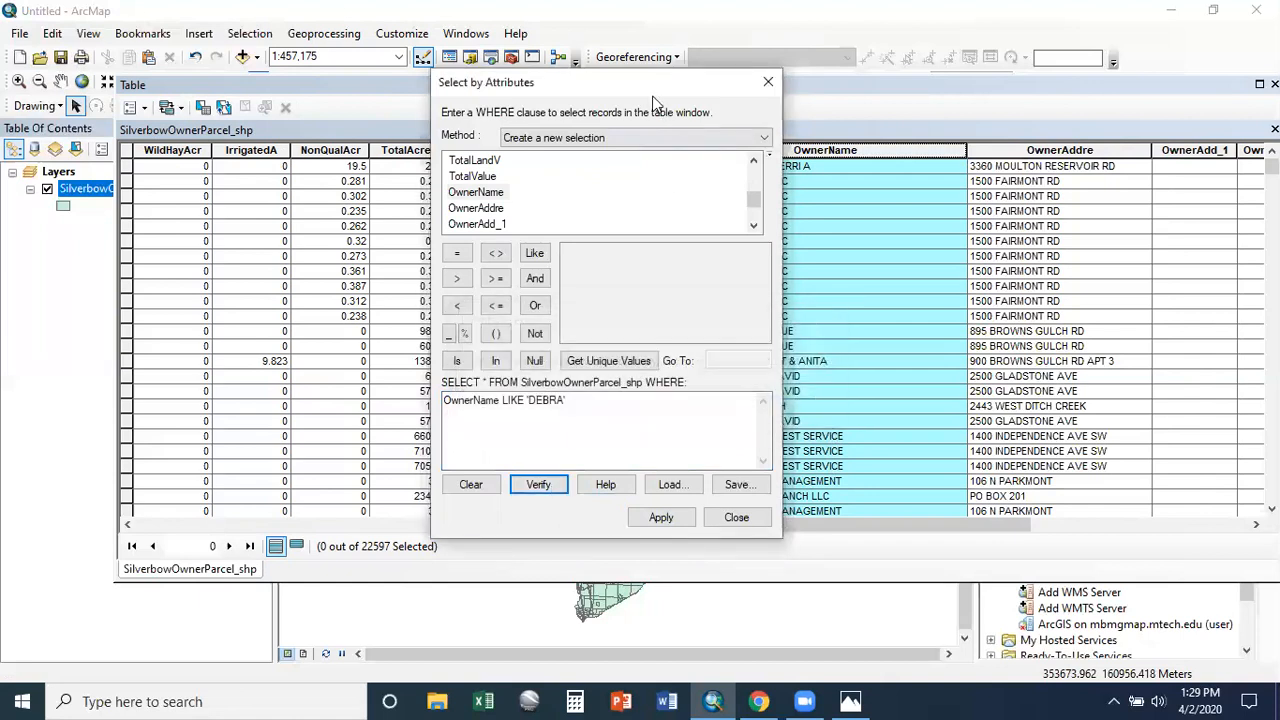
pyautogui.moveTo(648, 90); pyautogui.dragTo(433, 75)
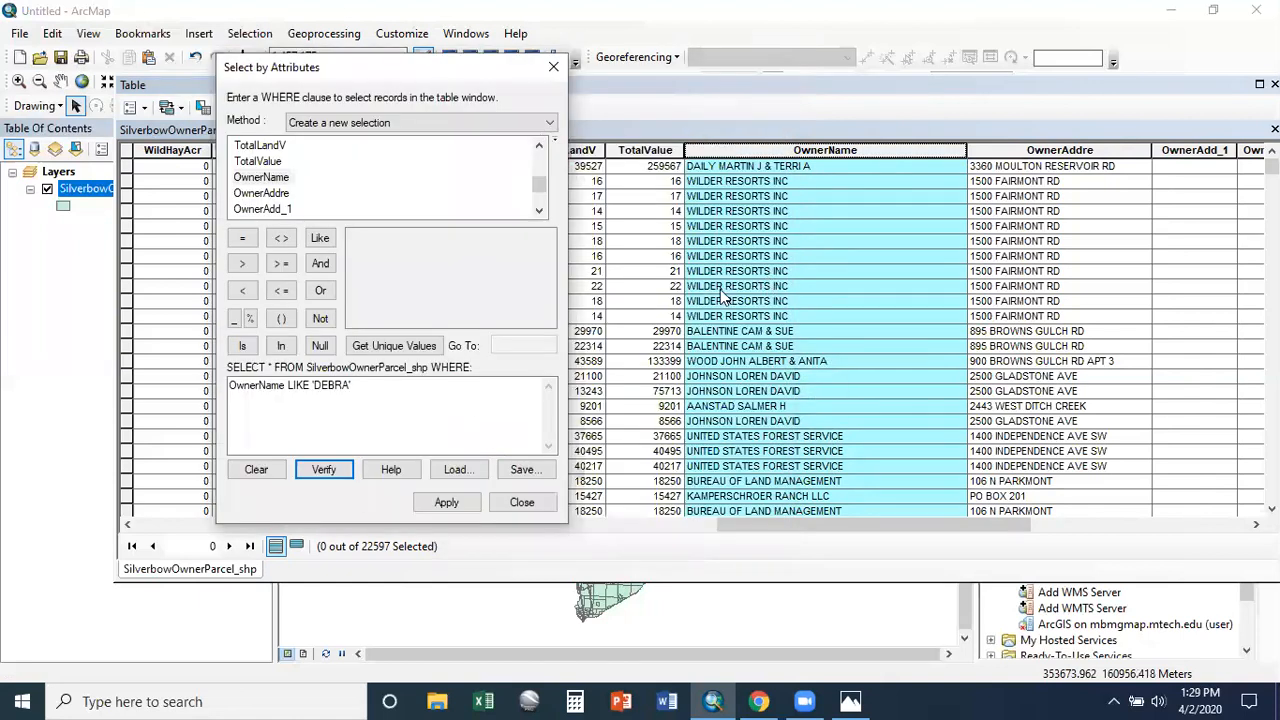
# Insert a % wildcard before the first name in the OwnerName LIKE clause, verify the expression, and apply the selection
pyautogui.click(320, 408)
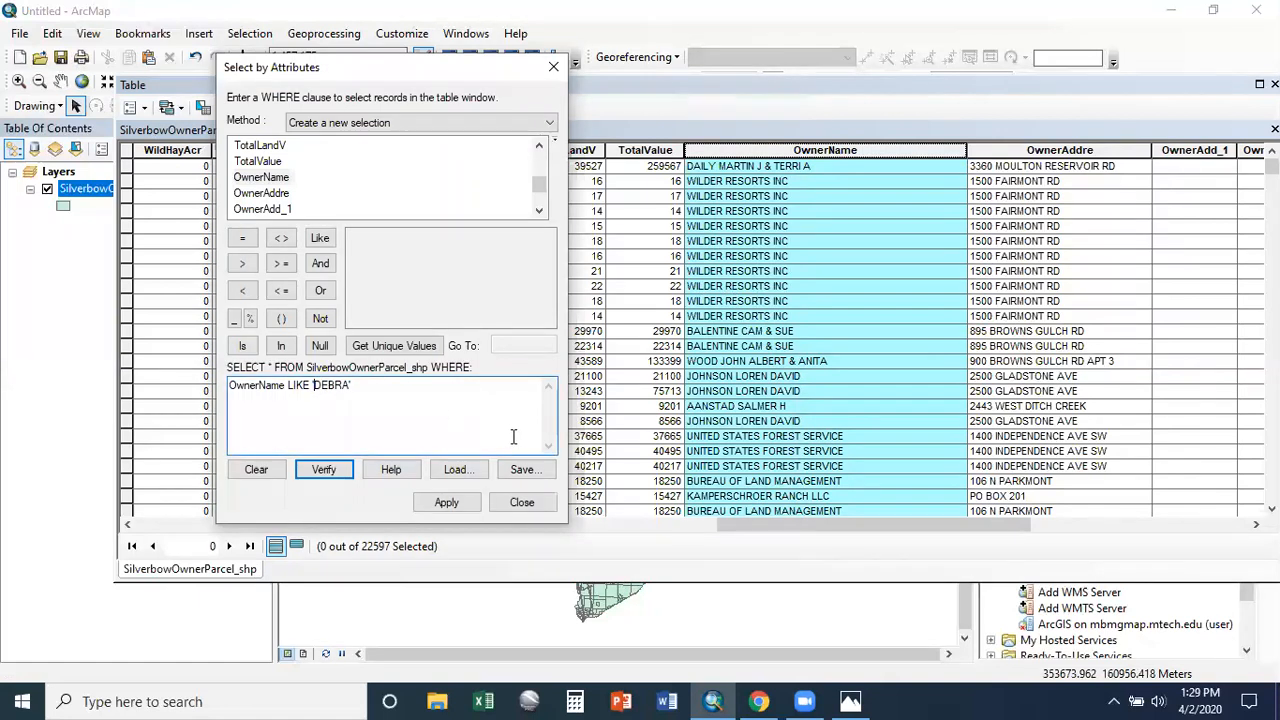
pyautogui.click(250, 319)
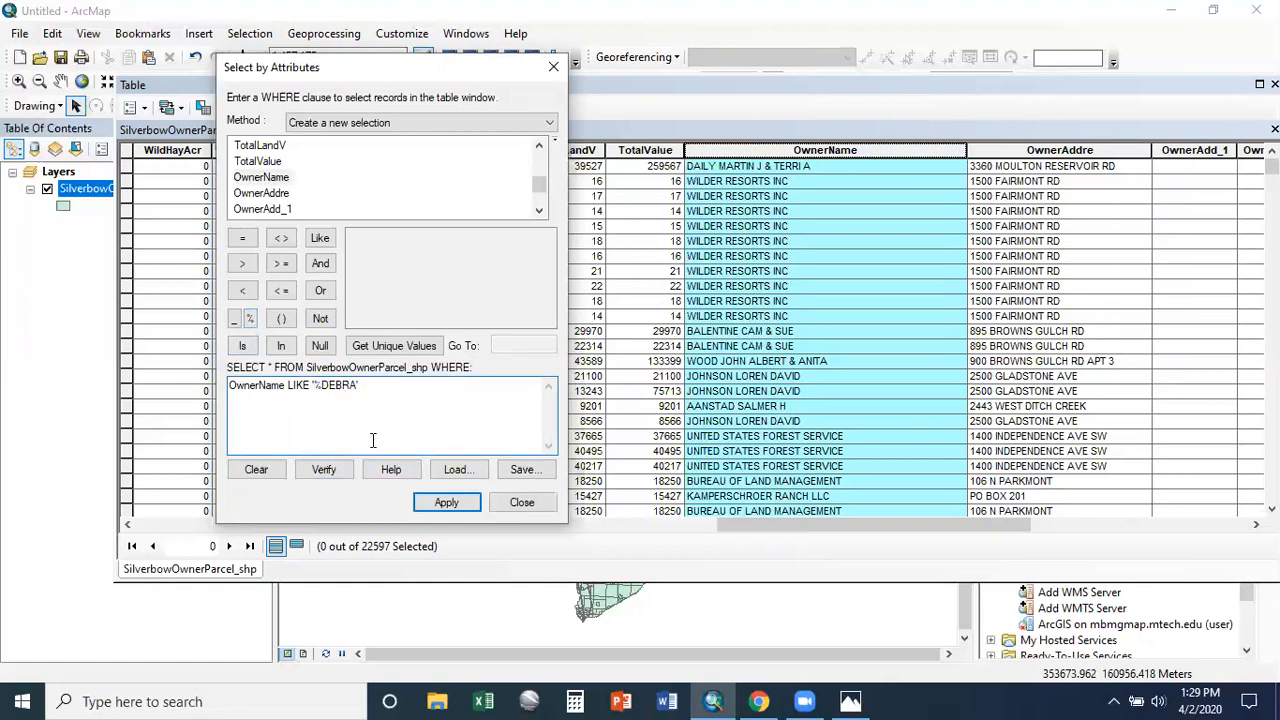
pyautogui.click(326, 471)
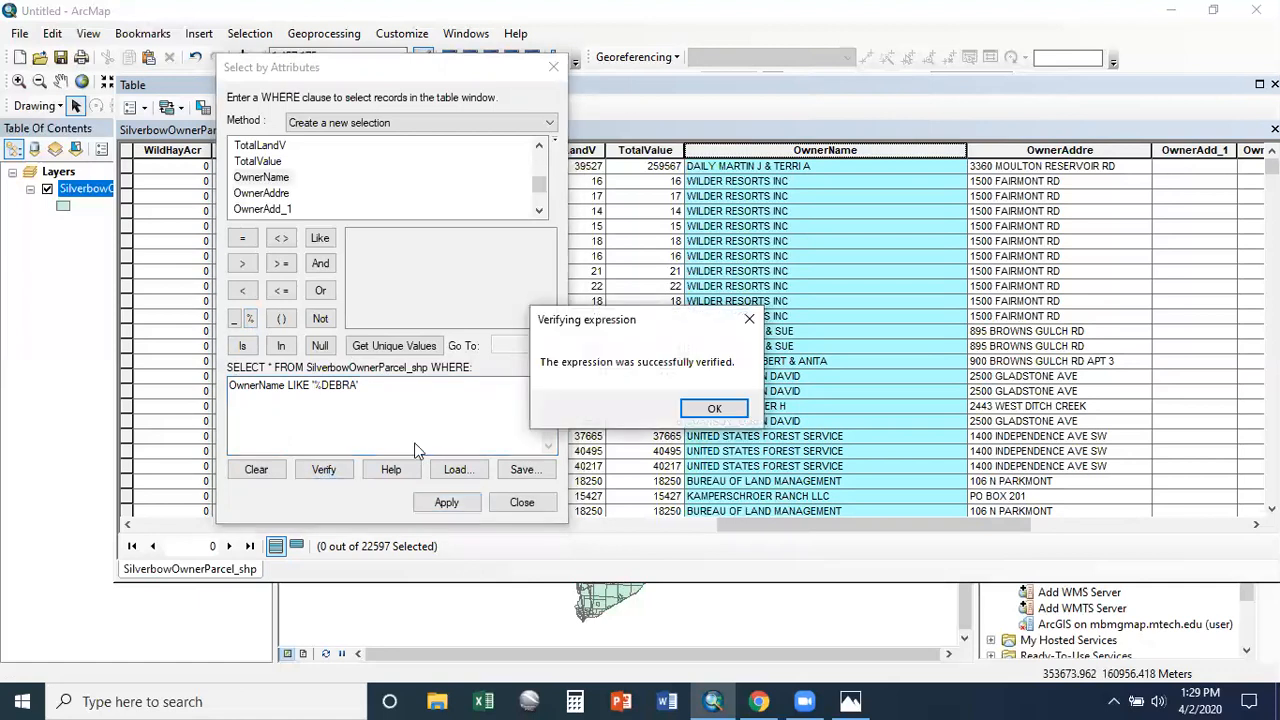
pyautogui.click(713, 408)
pyautogui.click(448, 503)
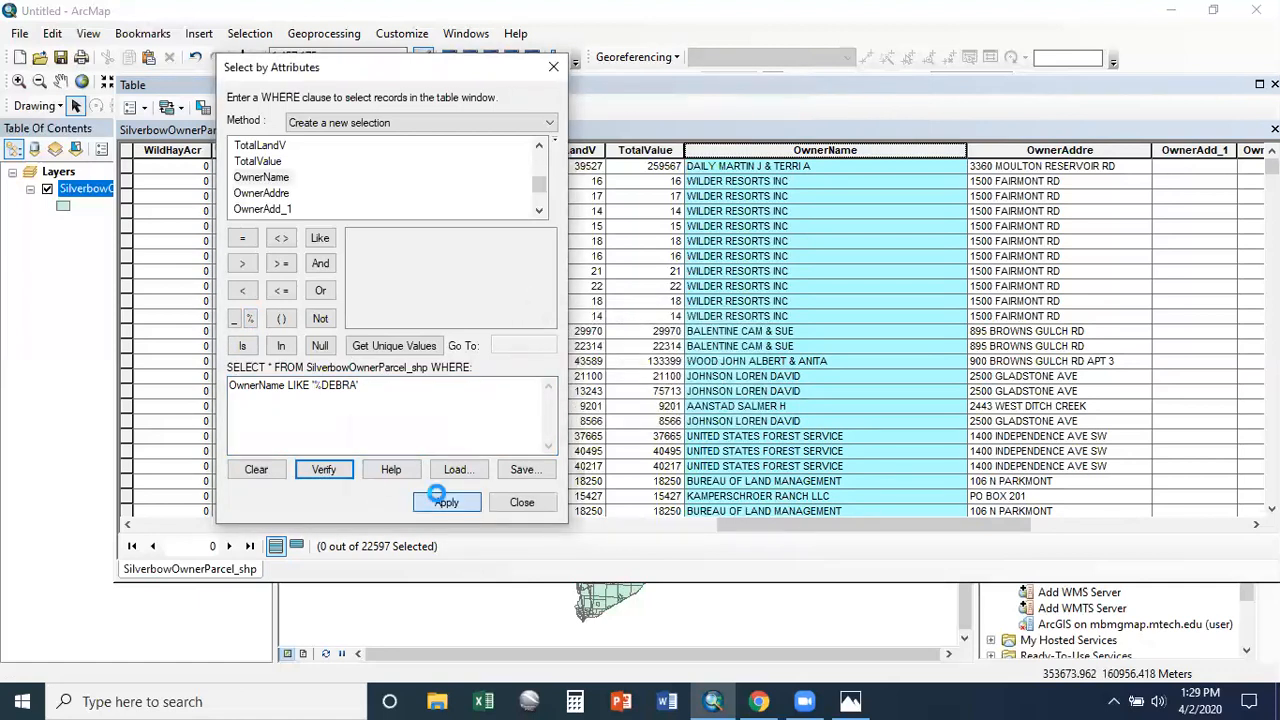
# Show only the selected records in the attribute table and examine the matching OwnerName values
pyautogui.click(296, 546)
pyautogui.moveTo(440, 526); pyautogui.dragTo(1081, 510)
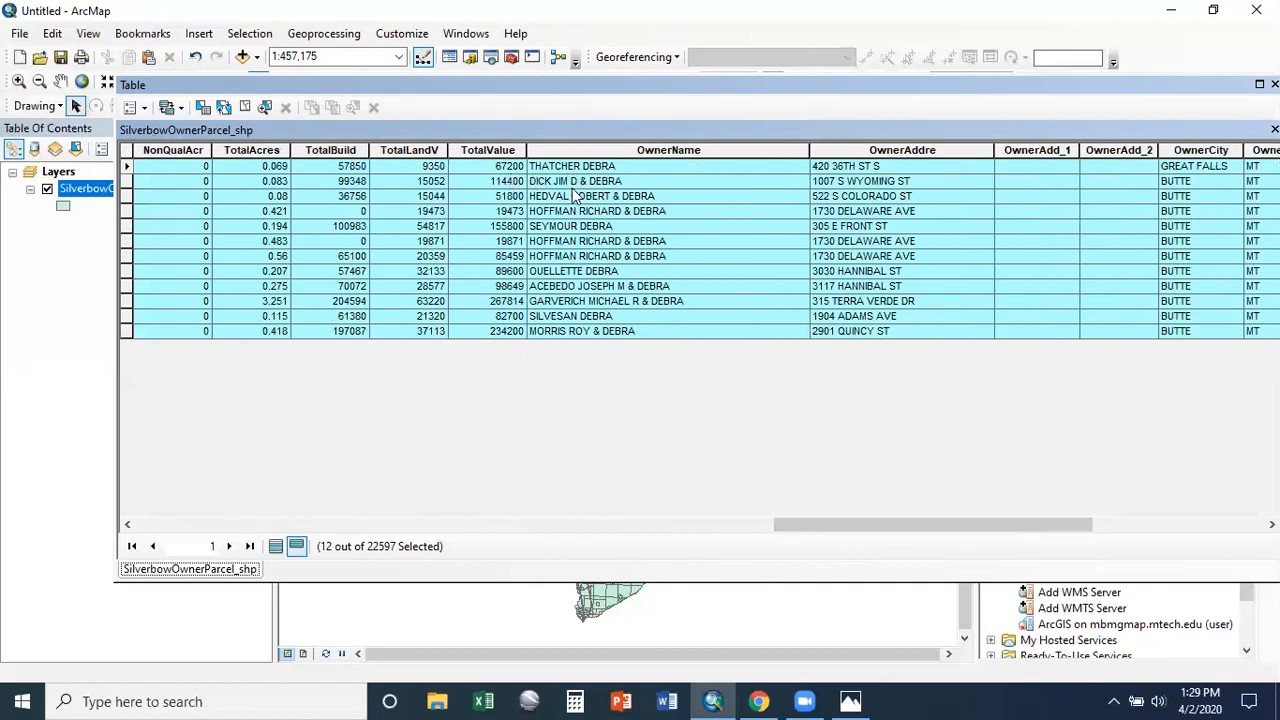
pyautogui.click(584, 169)
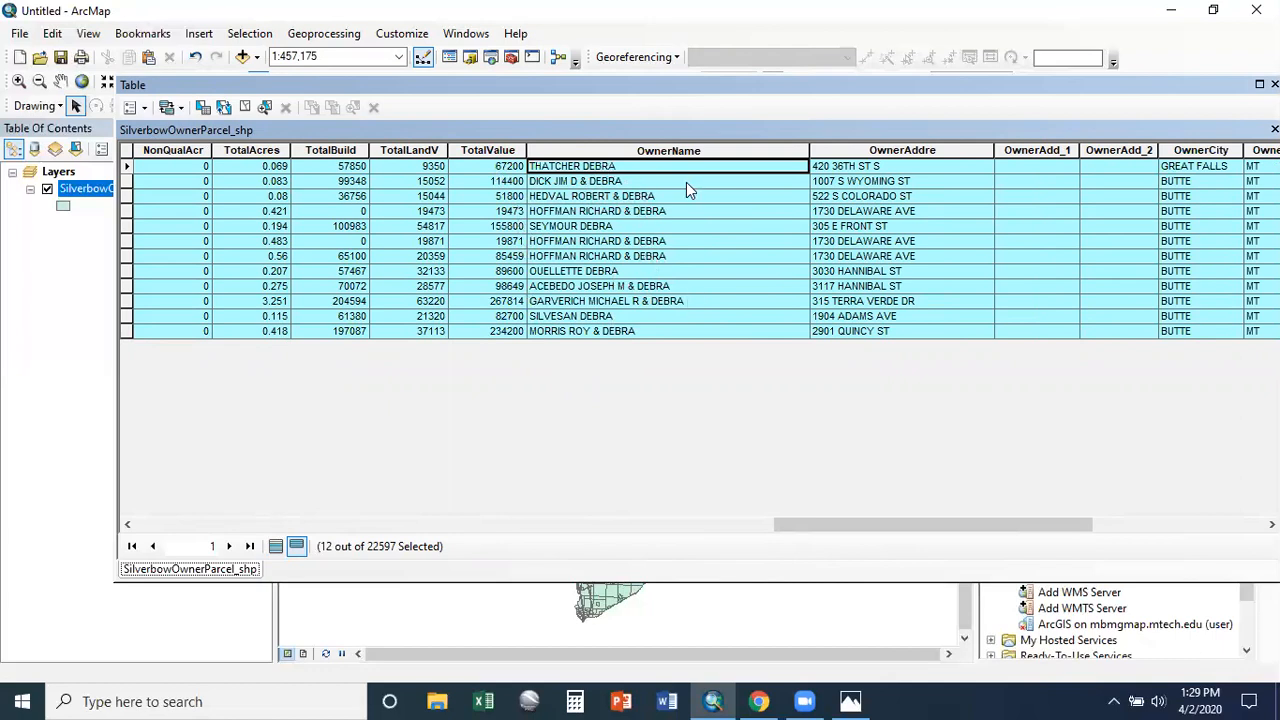
# Reopen Select By Attributes, add a % wildcard after the first name inside the quotes, and apply the selection
pyautogui.click(166, 107)
pyautogui.click(200, 154)
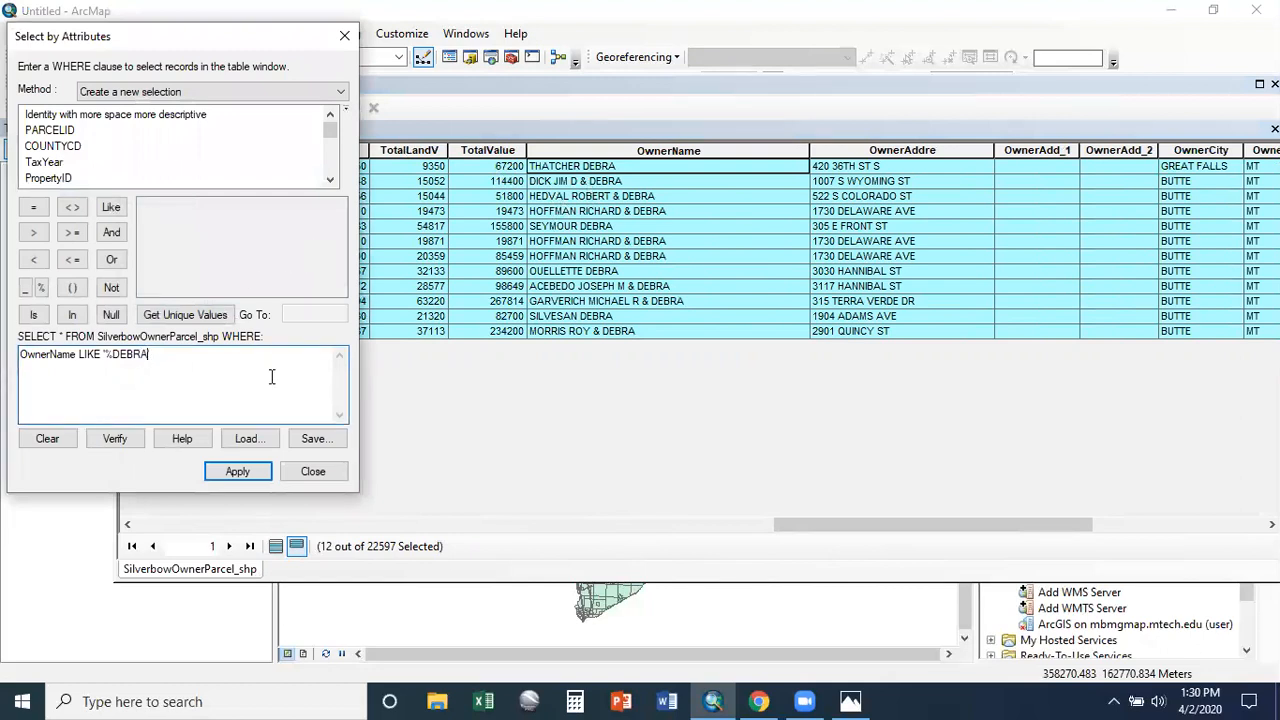
pyautogui.write('%')
pyautogui.click(237, 471)
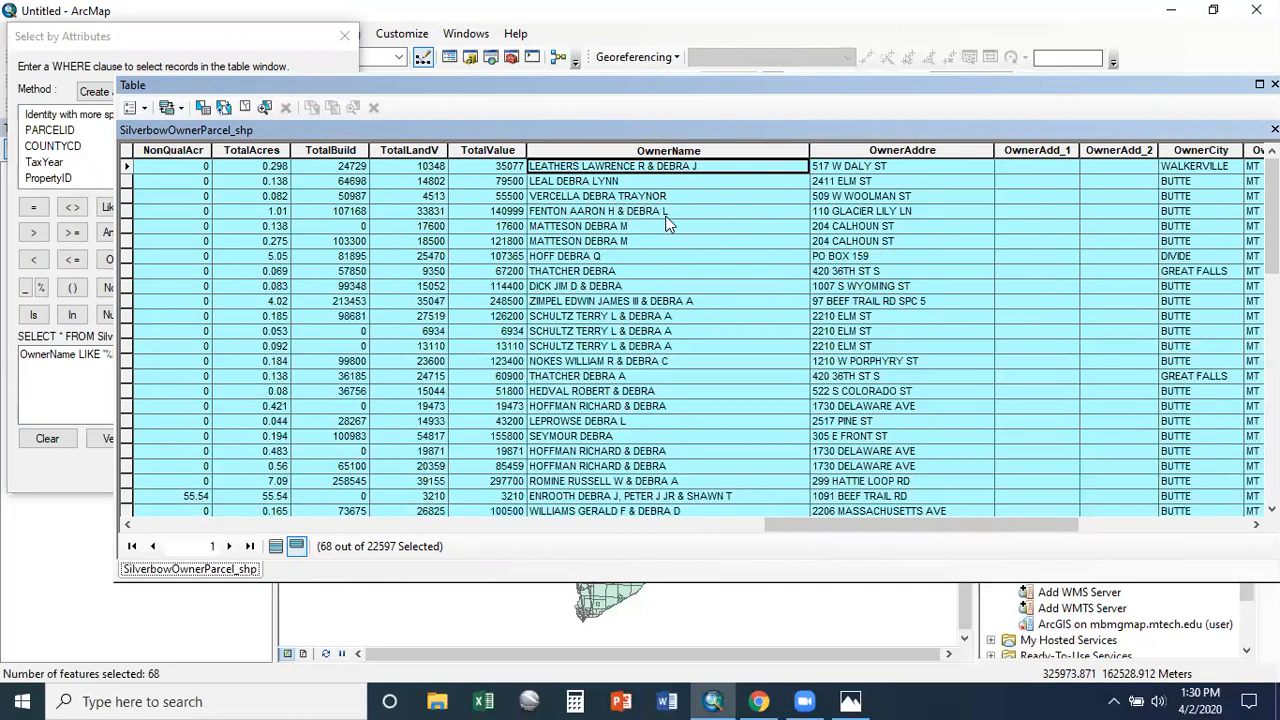
# Remove the leading % wildcard from the OwnerName pattern, keeping the trailing one, and apply the selection
pyautogui.click(100, 378)
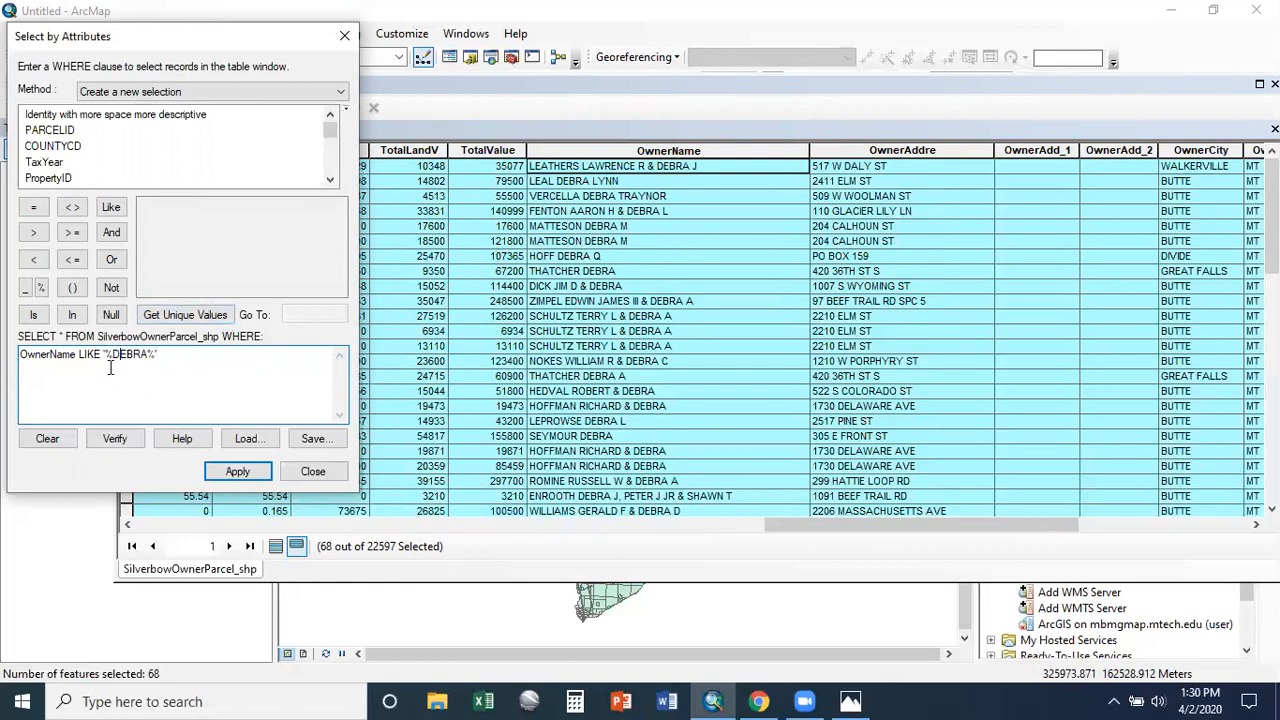
pyautogui.press('BackSpace')
pyautogui.click(228, 471)
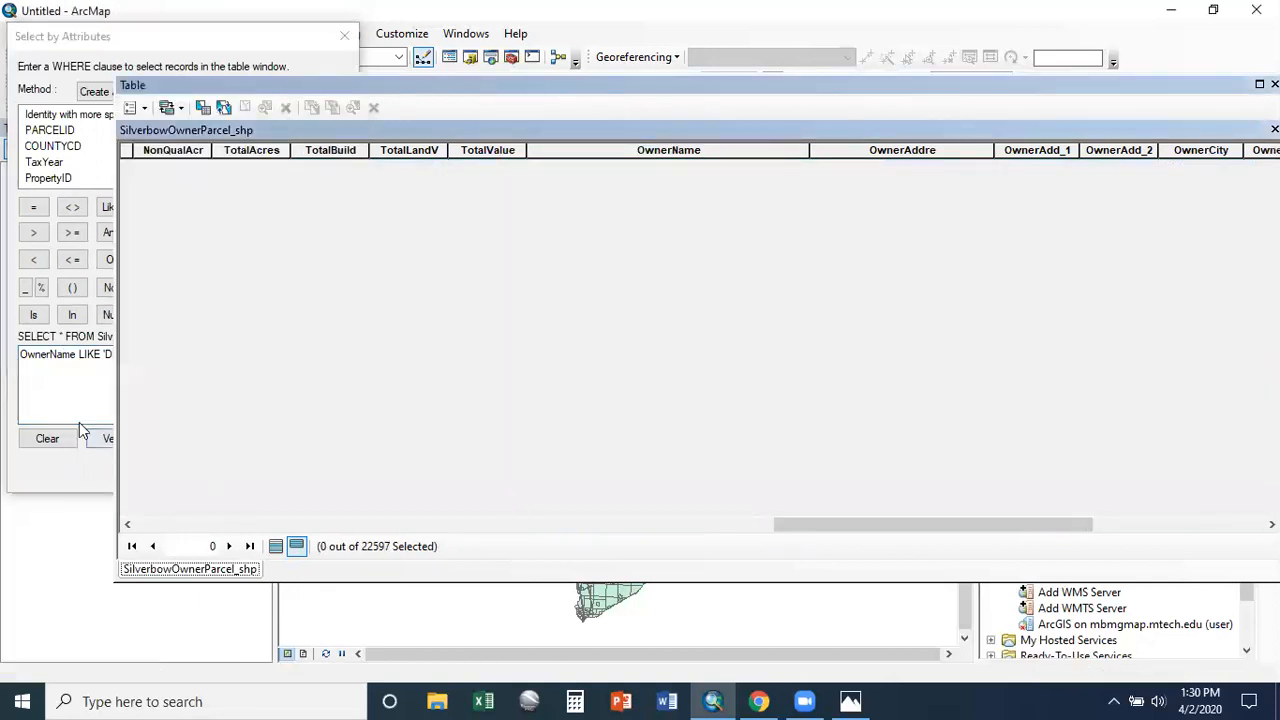
# Restore the leading % wildcard in the OwnerName pattern, replace the trailing % with an underscore wildcard, and apply the selection
pyautogui.click(85, 410)
pyautogui.click(104, 356)
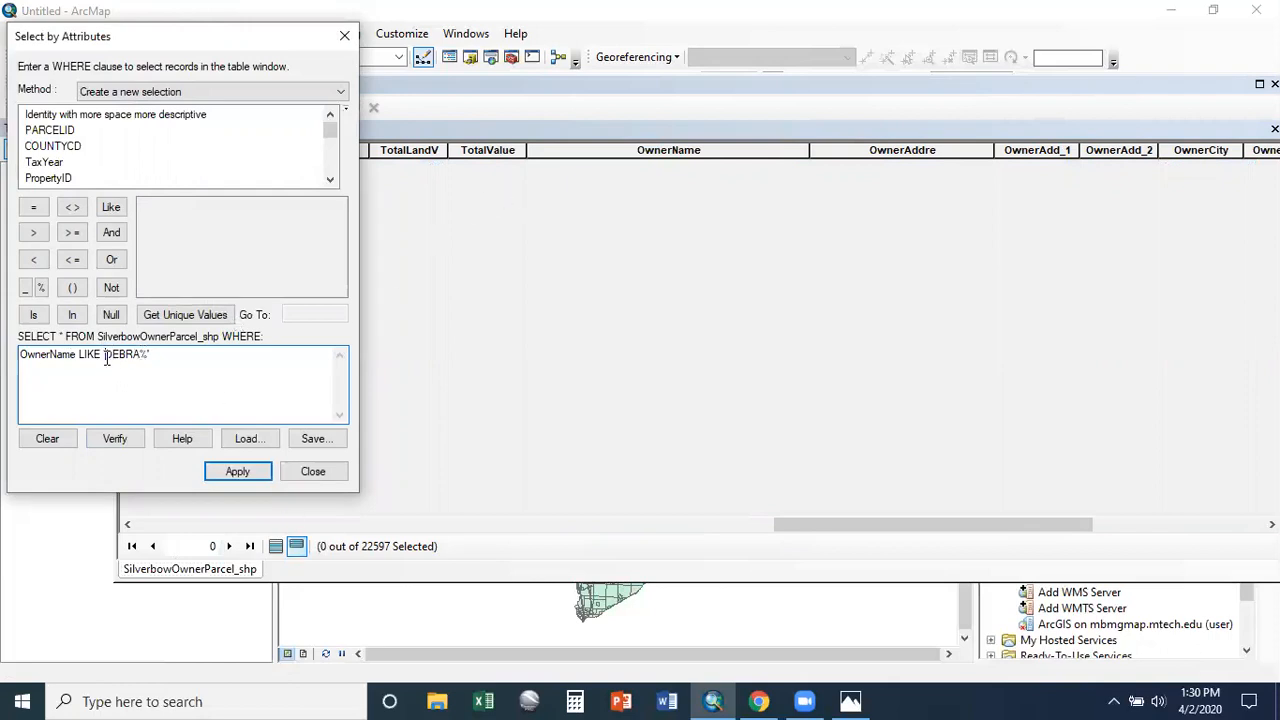
pyautogui.write('%_')
pyautogui.click(222, 468)
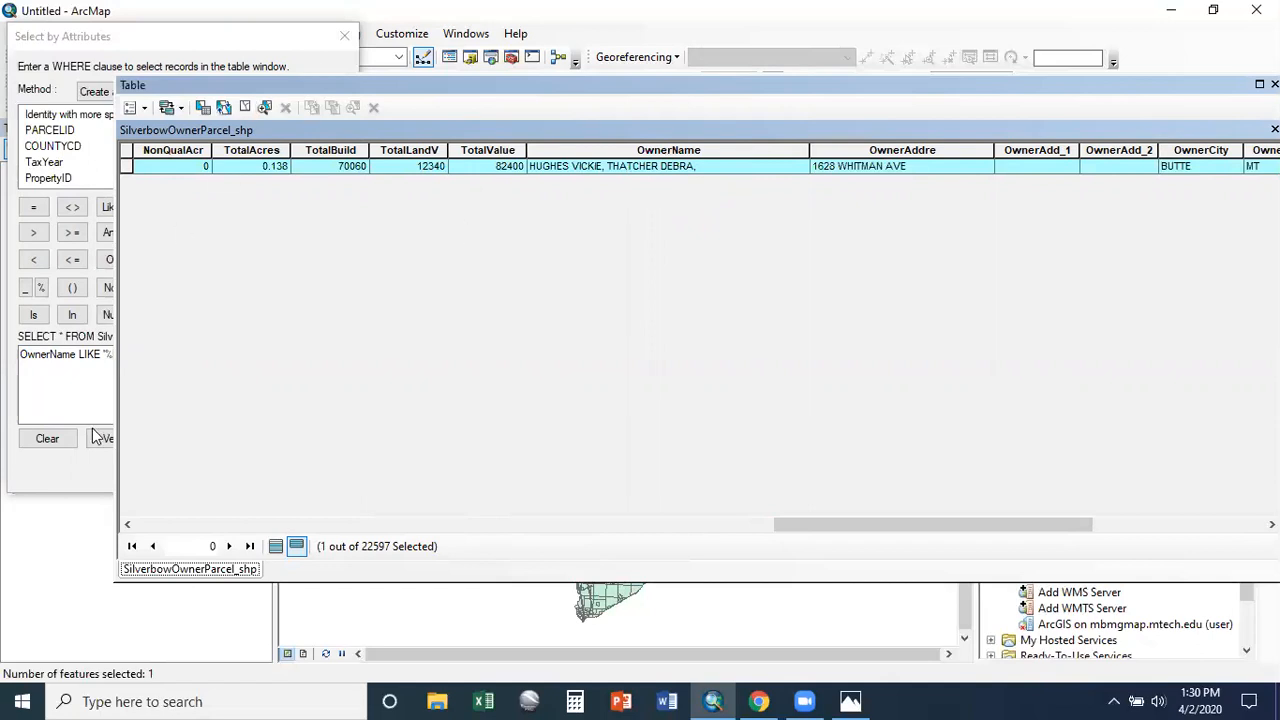
# Shorten the name in the OwnerName pattern to its first three letters between two % wildcards, apply it, and bring the query window forward
pyautogui.click(71, 390)
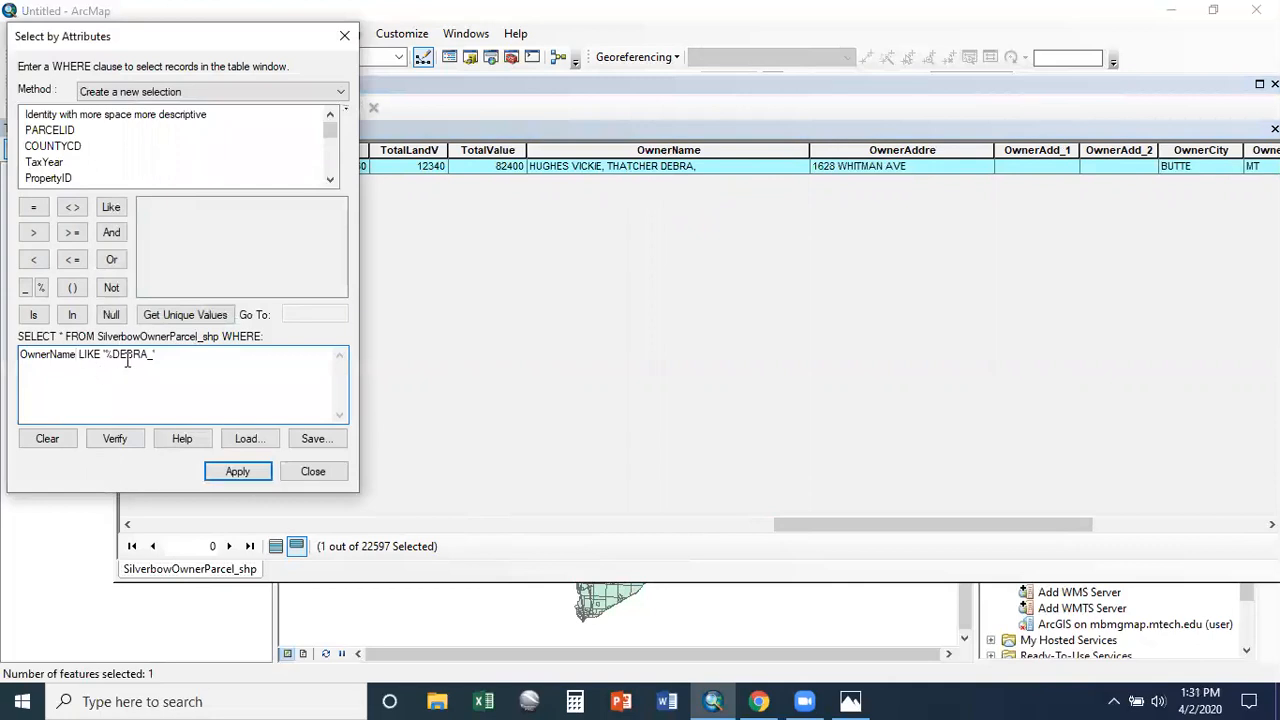
pyautogui.moveTo(135, 354); pyautogui.dragTo(327, 376)
pyautogui.write('%')
pyautogui.click(226, 471)
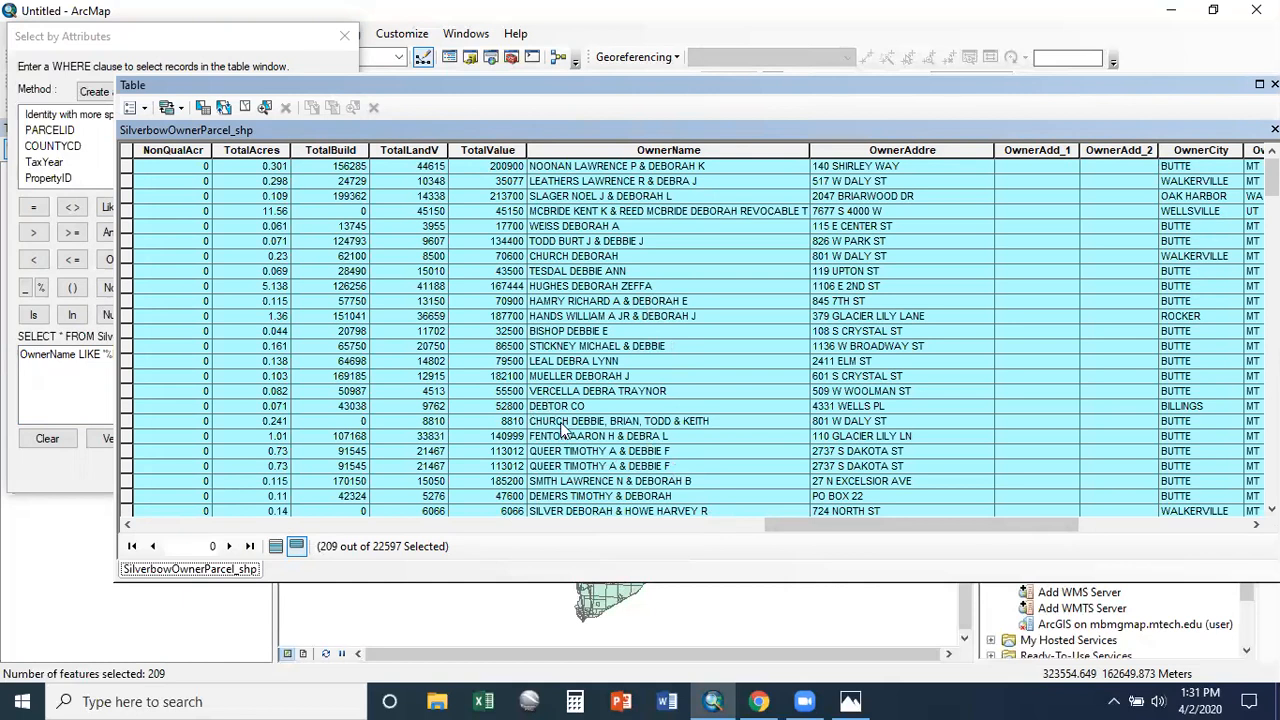
pyautogui.click(190, 36)
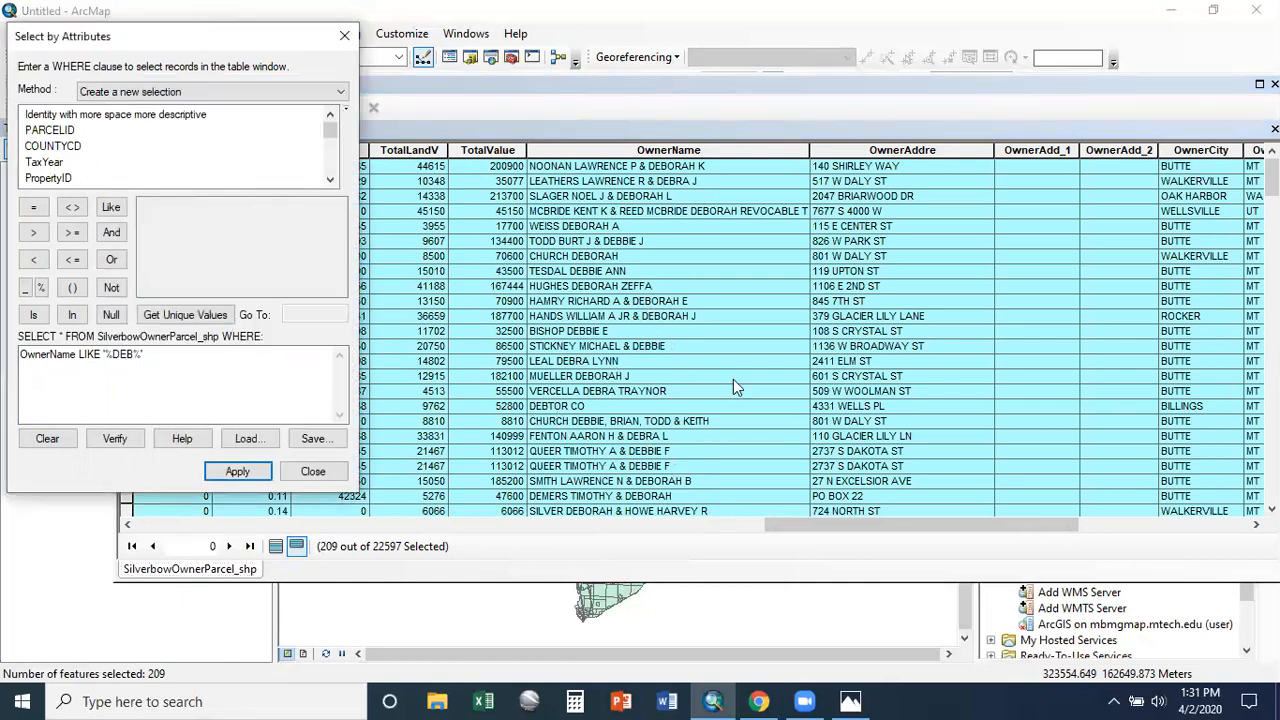
# Change the OwnerName clause to LIKE '%MAR' and apply the selection
pyautogui.click(136, 356)
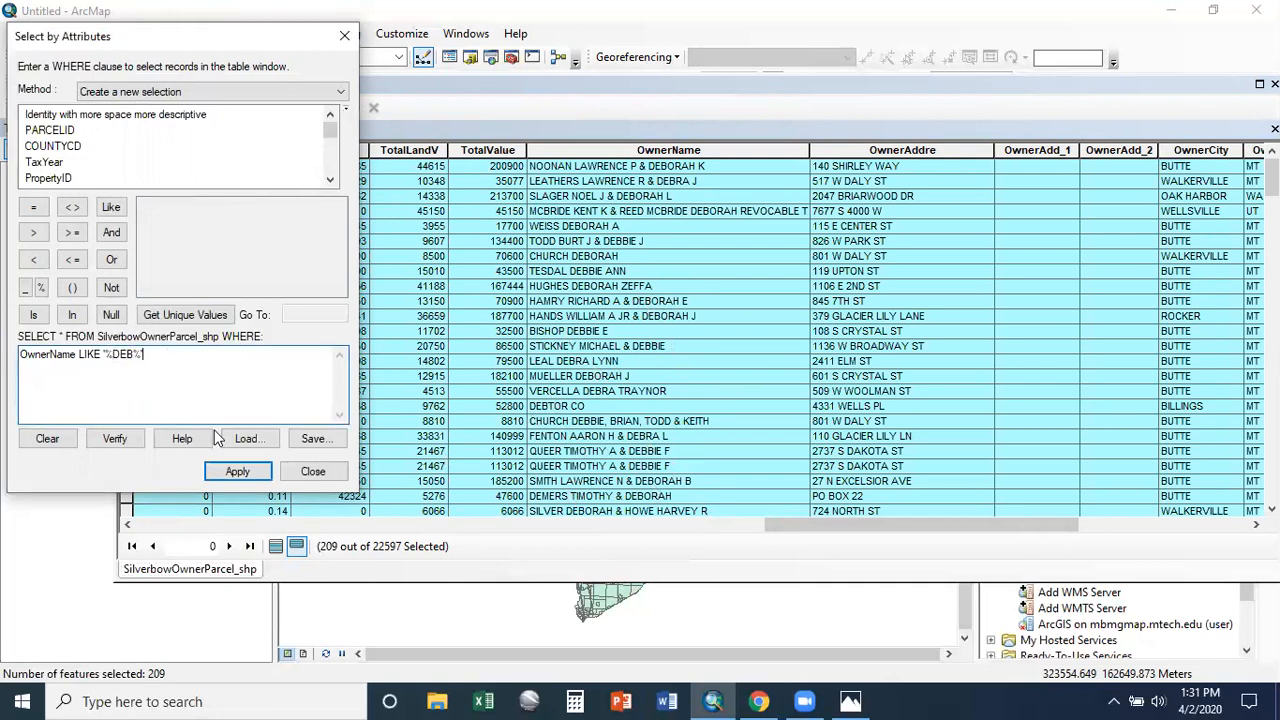
pyautogui.click(161, 394)
pyautogui.click(126, 358)
pyautogui.moveTo(114, 357); pyautogui.dragTo(155, 348)
pyautogui.write("MAR'")
pyautogui.click(234, 471)
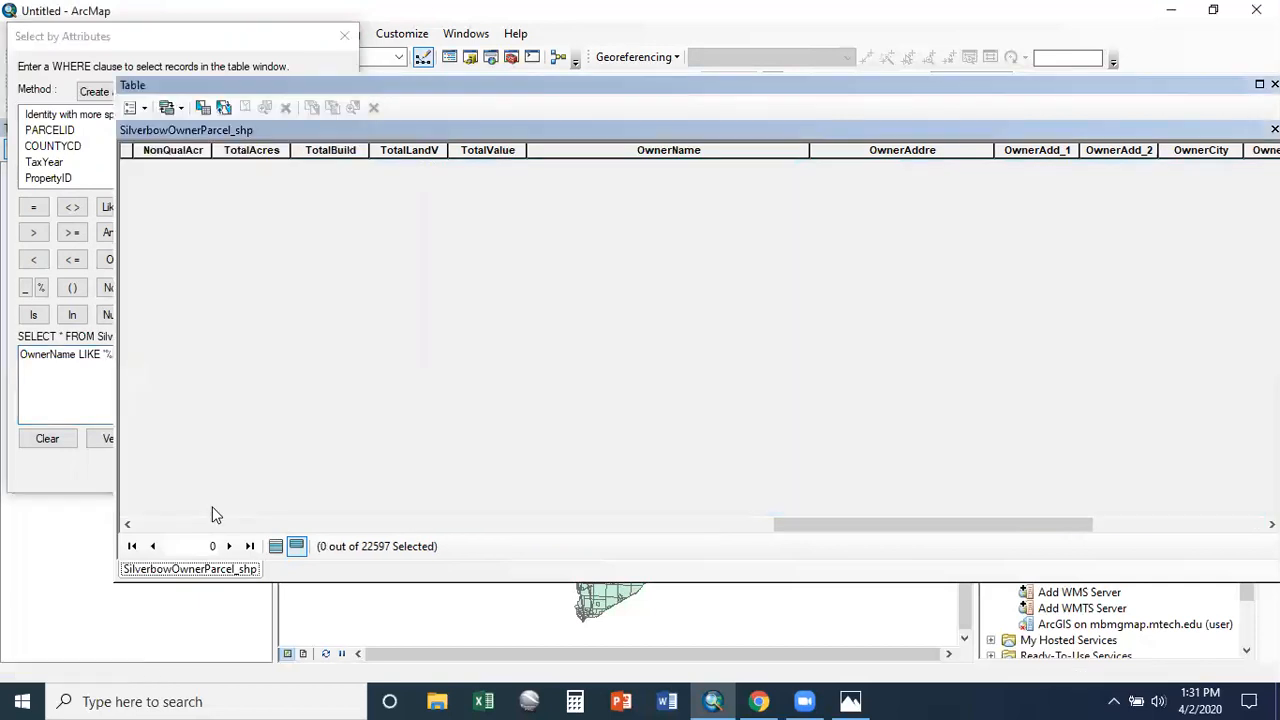
# Change the OwnerName clause to LIKE '%MAR_', apply the selection, and return to the query window
pyautogui.click(60, 390)
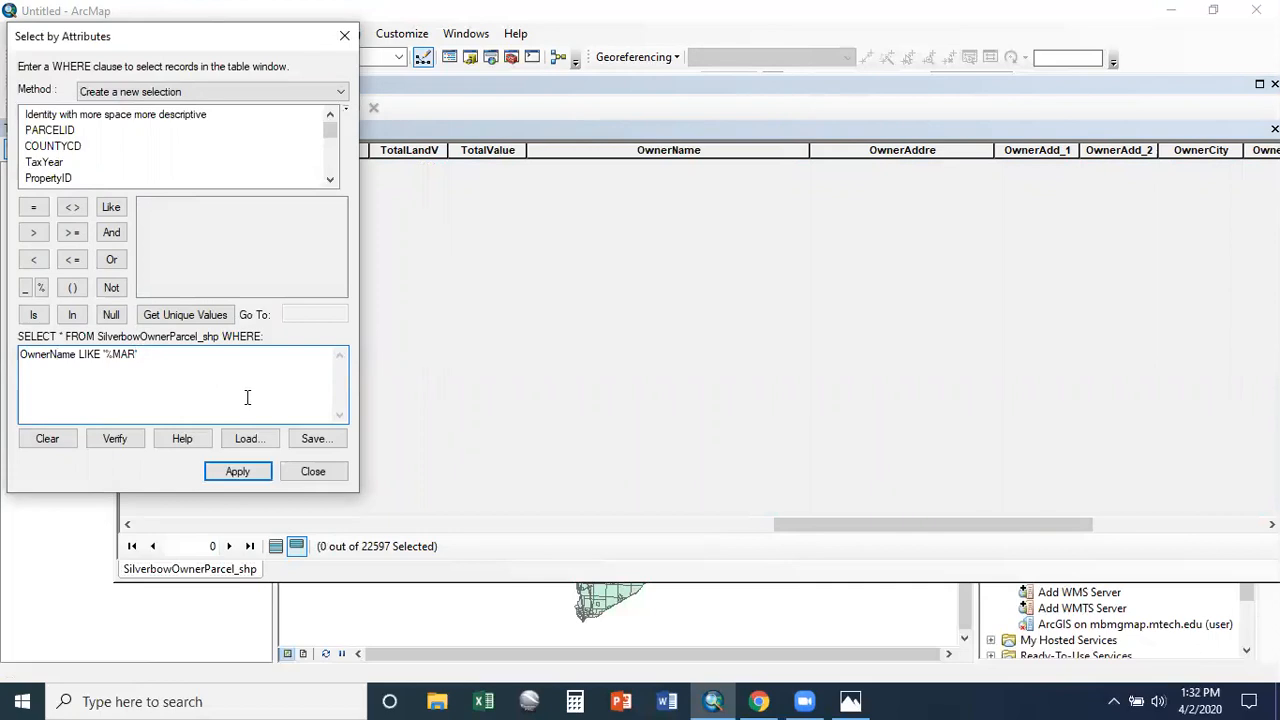
pyautogui.click(257, 471)
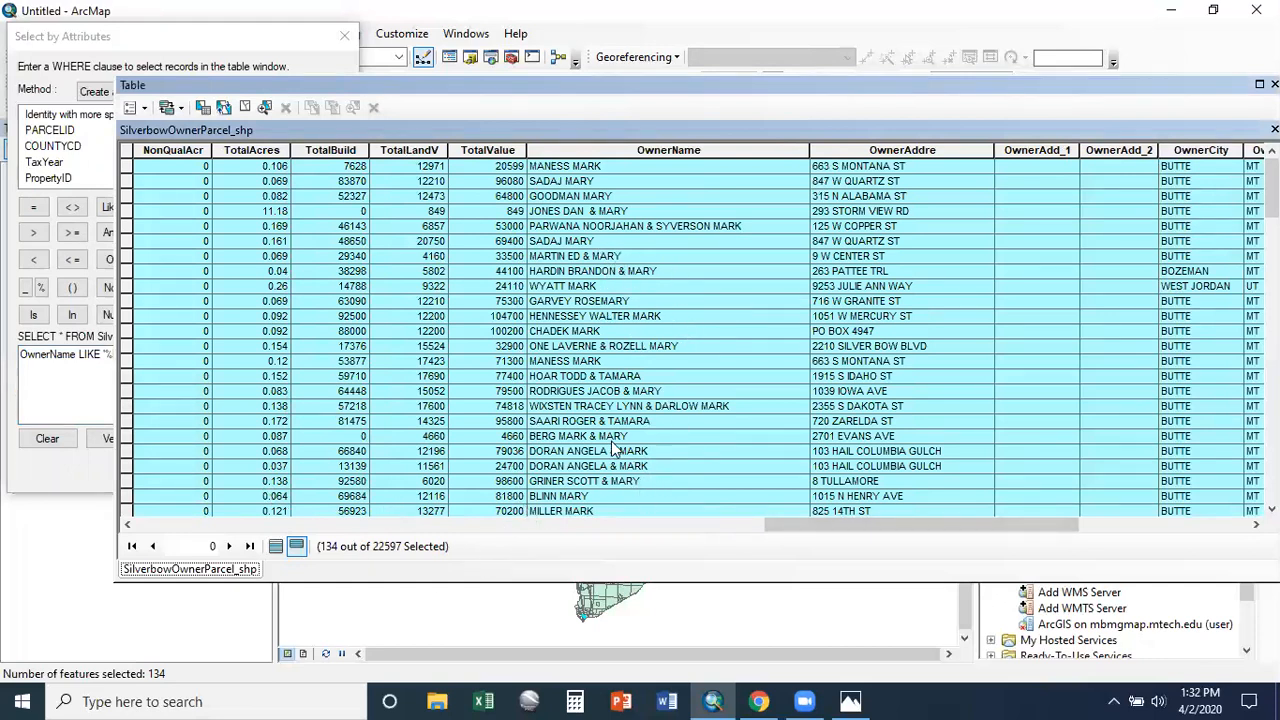
pyautogui.click(72, 392)
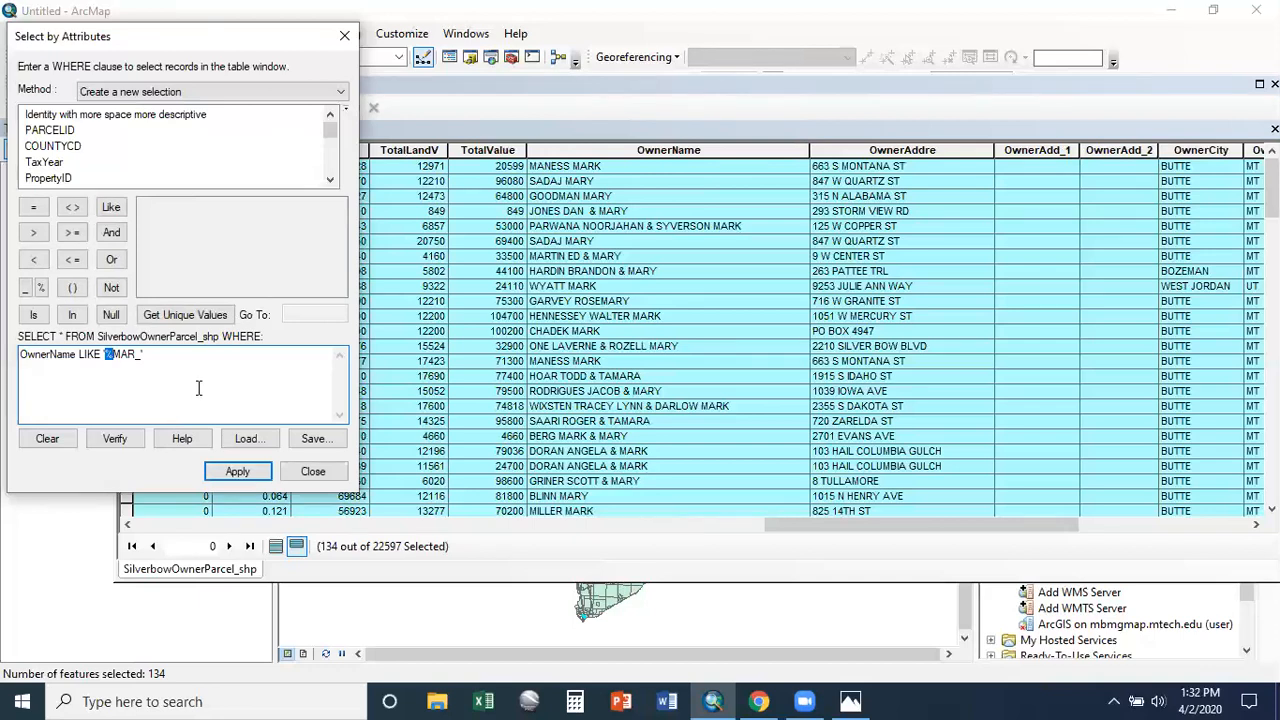
pyautogui.click(167, 375)
pyautogui.click(652, 148)
pyautogui.click(1110, 346)
pyautogui.click(885, 376)
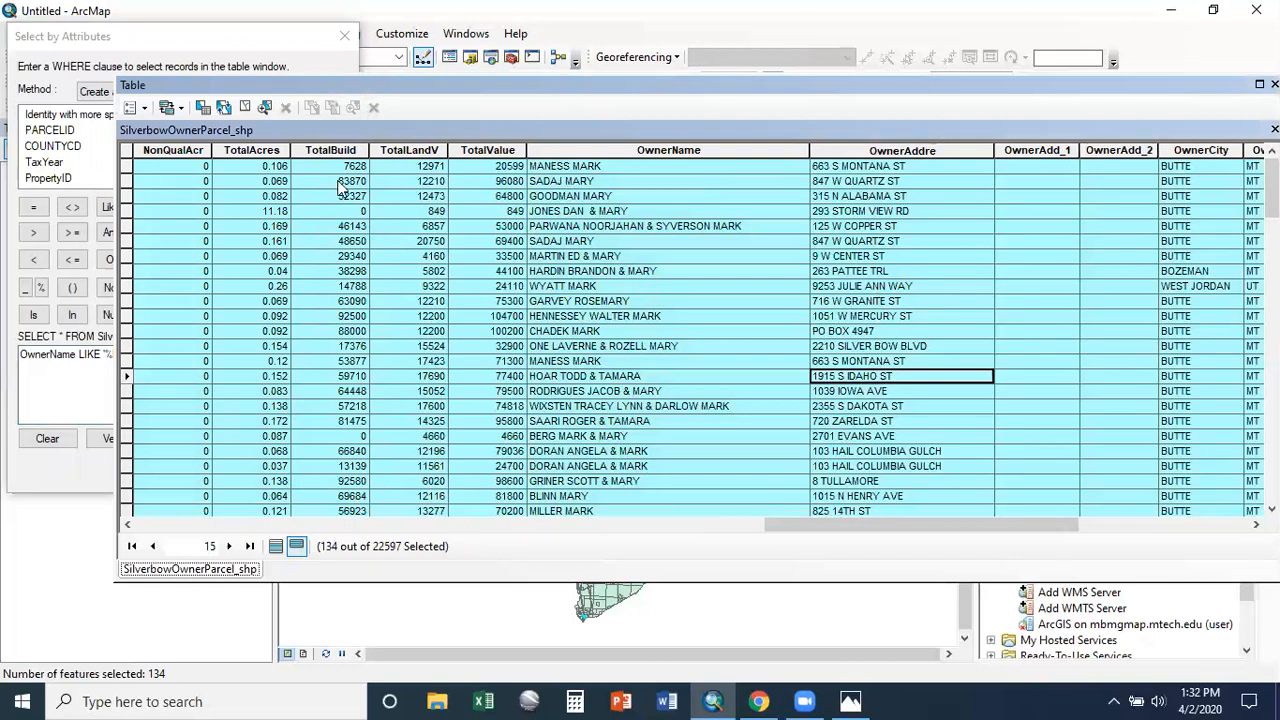
# Close the Select By Attributes window and the parcel attribute table
pyautogui.click(223, 45)
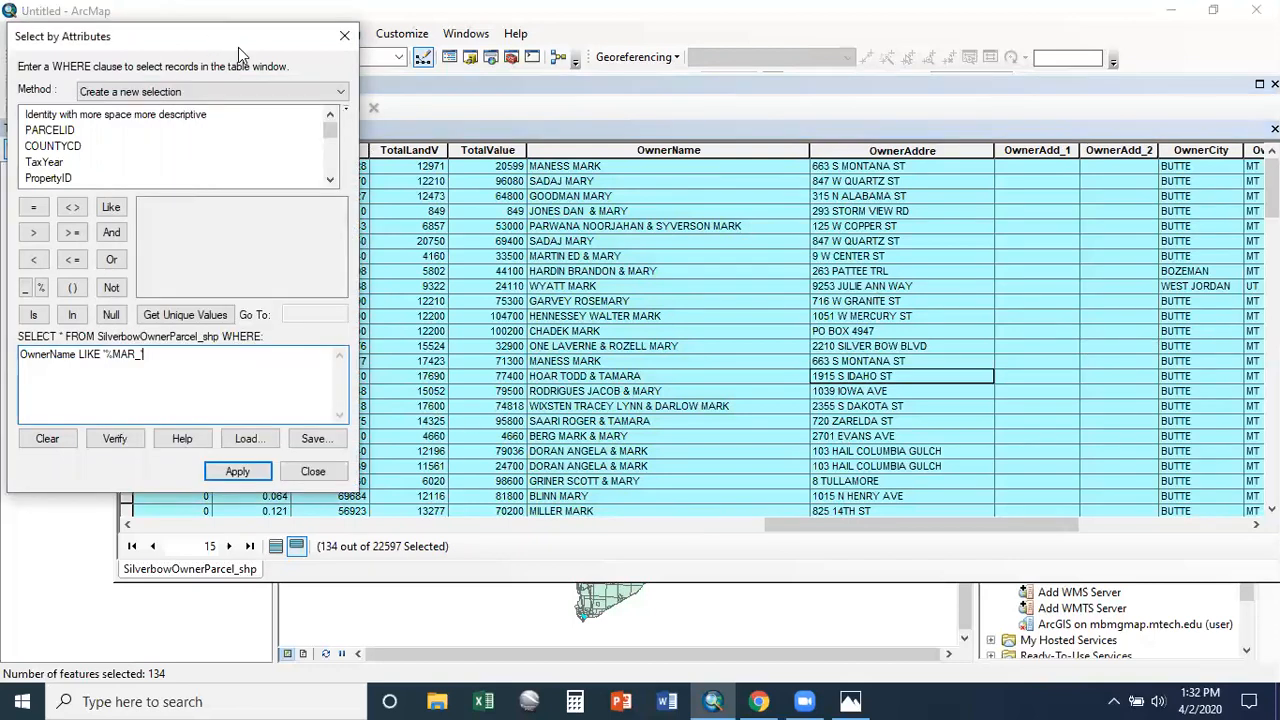
pyautogui.moveTo(238, 47); pyautogui.dragTo(554, 61)
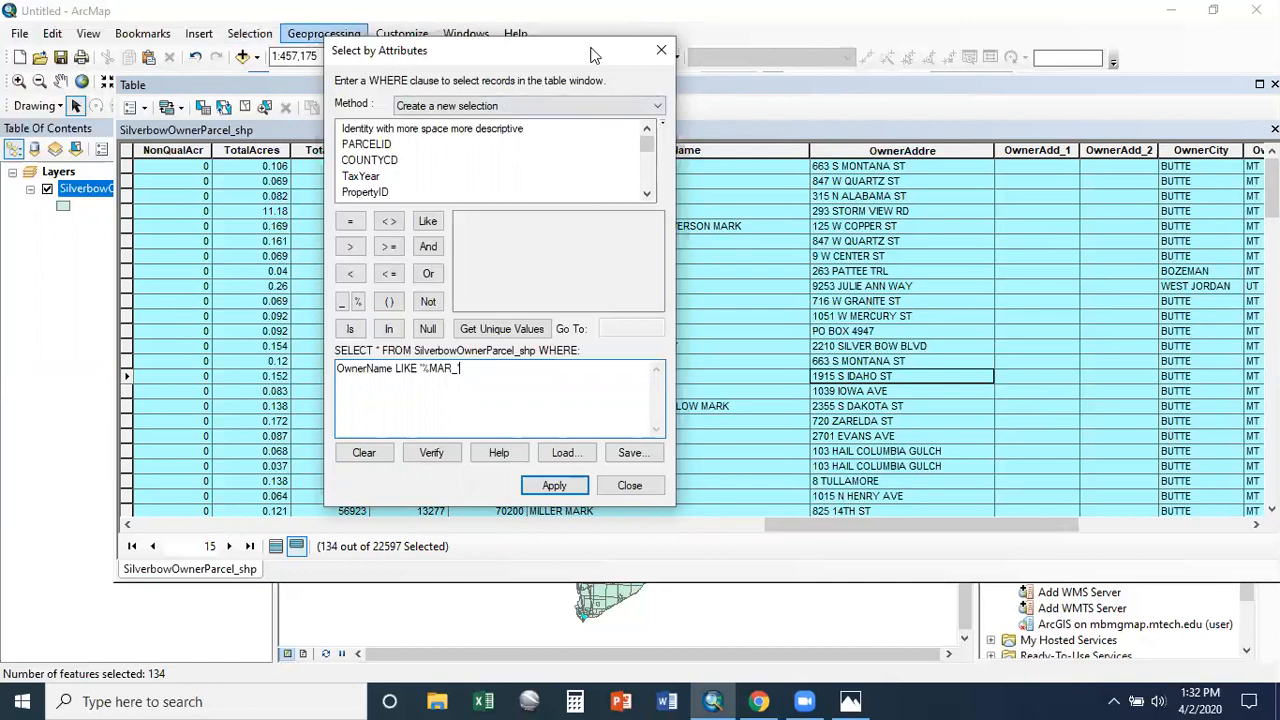
pyautogui.click(661, 49)
pyautogui.click(249, 34)
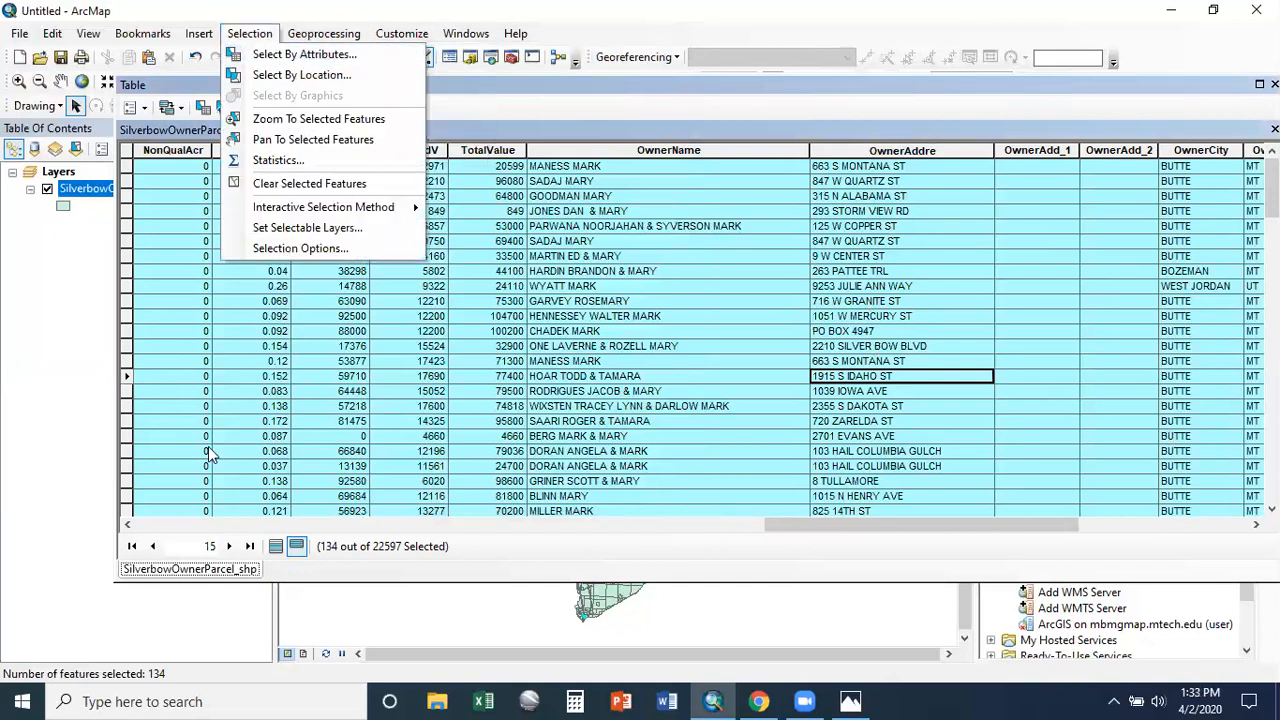
pyautogui.click(95, 345)
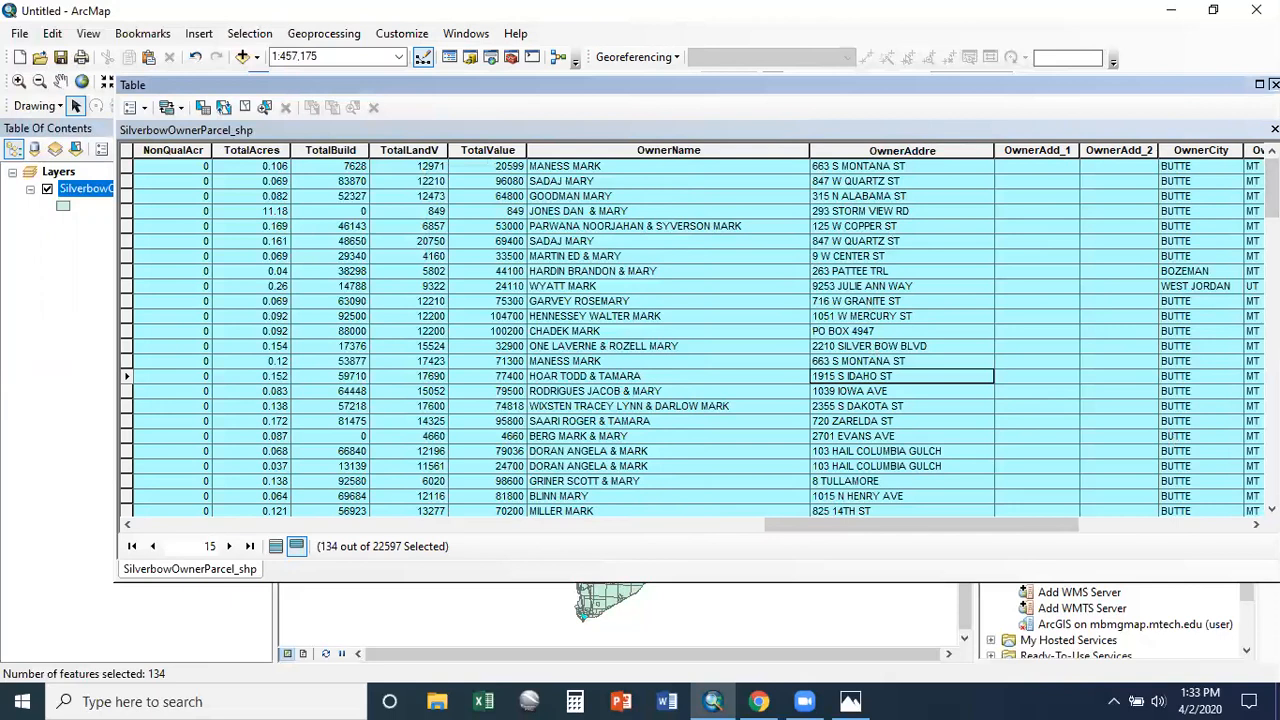
pyautogui.click(1274, 84)
# Add the Lode, Placer, Unknown and MT_Streams feature classes from New File Geodatabase.gdb in the Analysis tools folder to the map
pyautogui.click(1026, 242)
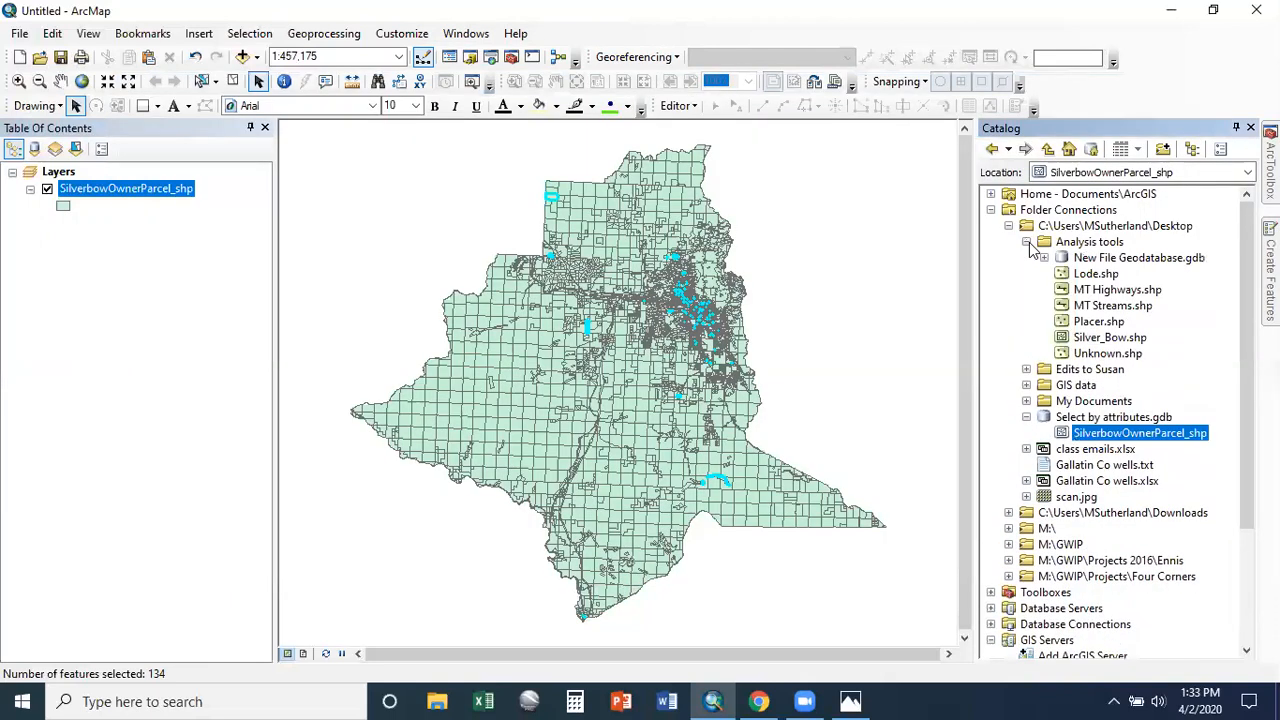
pyautogui.click(1044, 258)
pyautogui.moveTo(1104, 274); pyautogui.dragTo(60, 292)
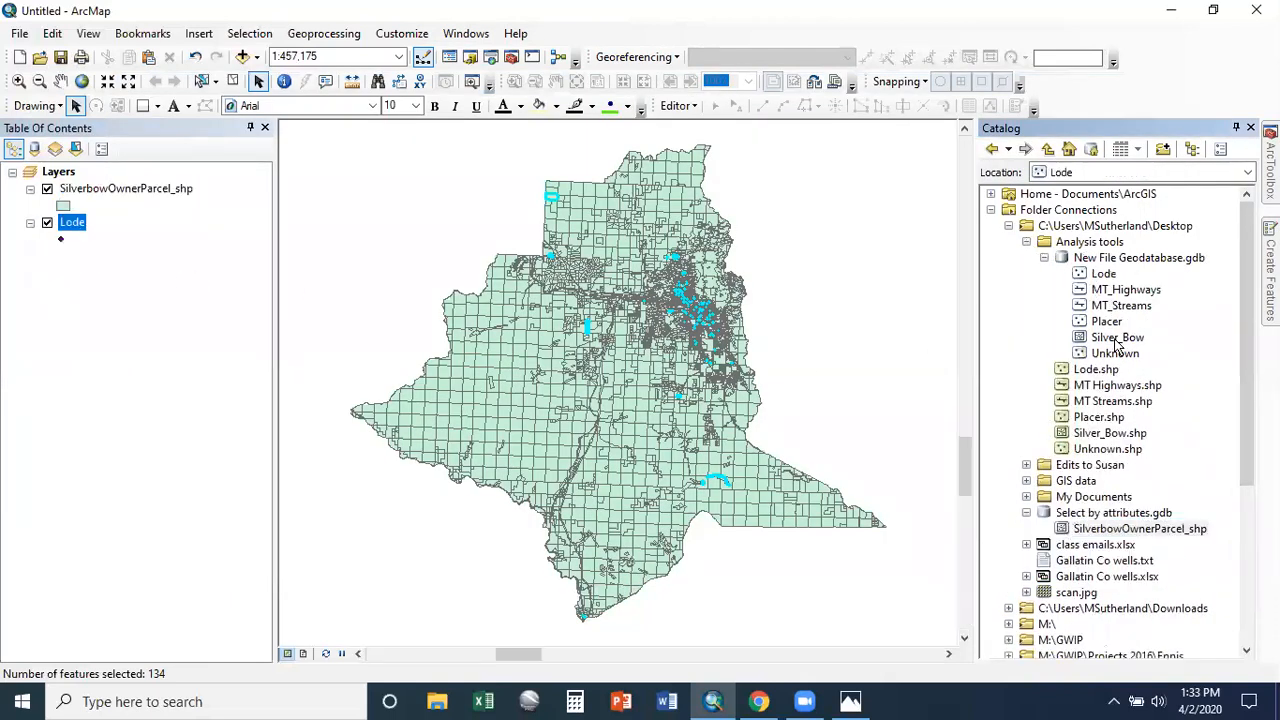
pyautogui.moveTo(1106, 321); pyautogui.dragTo(808, 328)
pyautogui.moveTo(1112, 353); pyautogui.dragTo(843, 328)
pyautogui.moveTo(1121, 305); pyautogui.dragTo(206, 320)
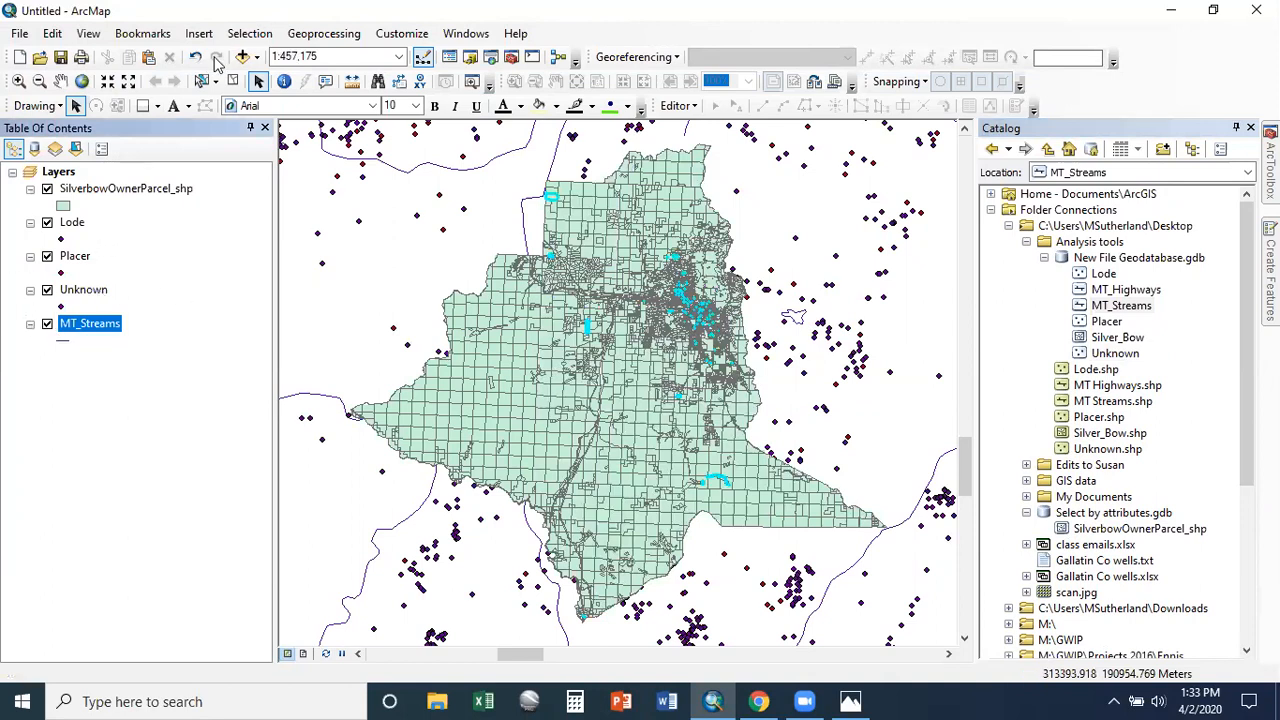
# Open Select By Attributes for the map layers and move the SilverbowOwnerParcel_shp layer below MT_Streams in the layer order
pyautogui.click(250, 33)
pyautogui.click(300, 54)
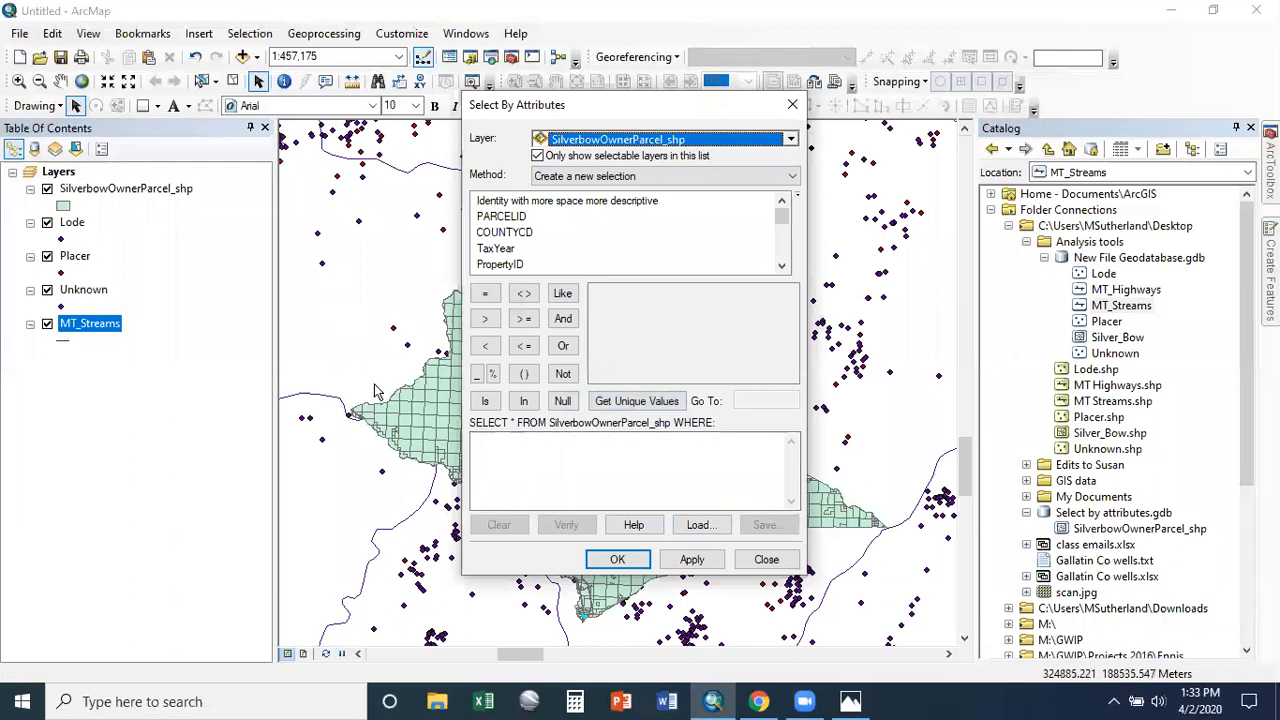
pyautogui.moveTo(100, 190); pyautogui.dragTo(133, 345)
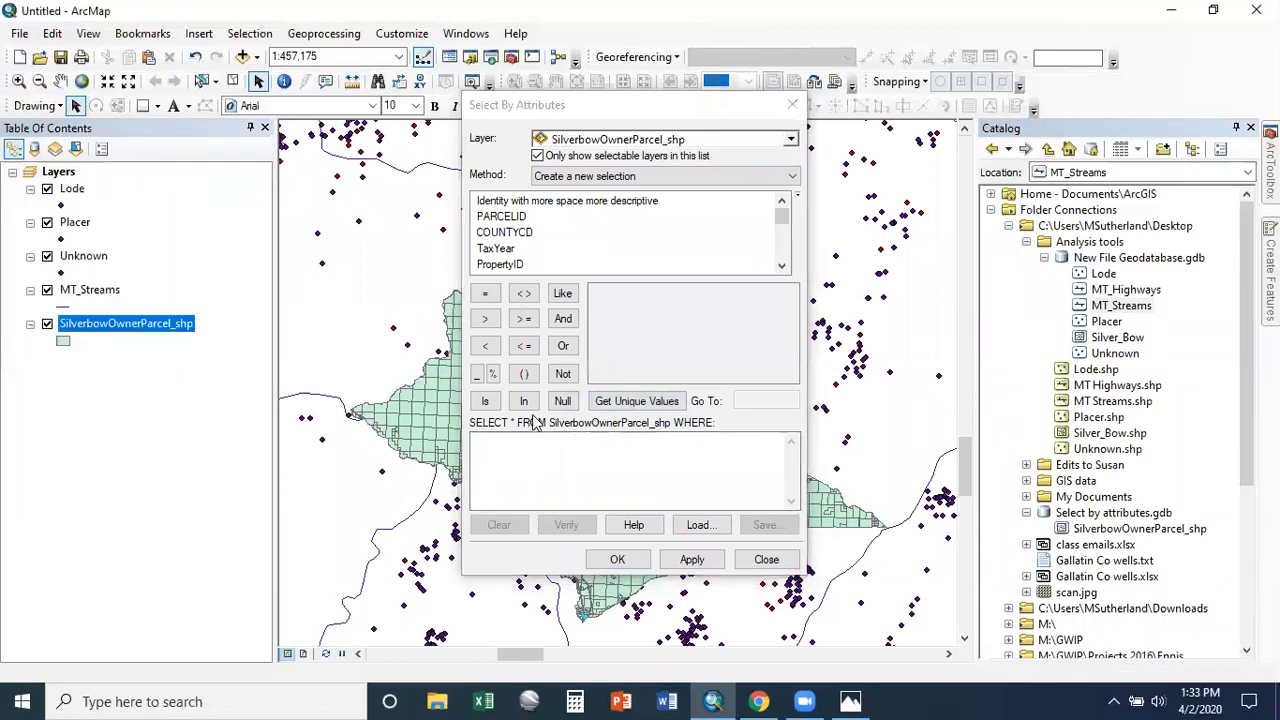
# Move the Select By Attributes window off the parcels on the map and examine the Unknown layer's attribute table through its County field
pyautogui.click(630, 105)
pyautogui.moveTo(630, 105); pyautogui.dragTo(1050, 83)
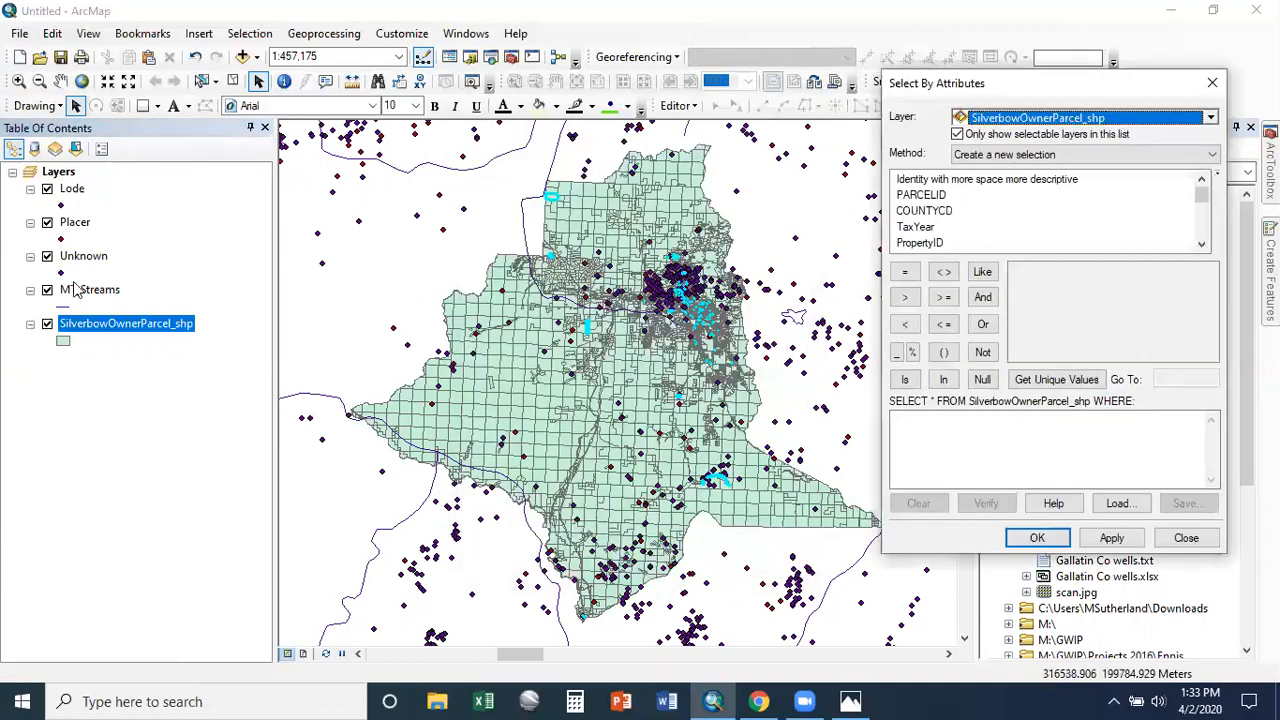
pyautogui.click(110, 326)
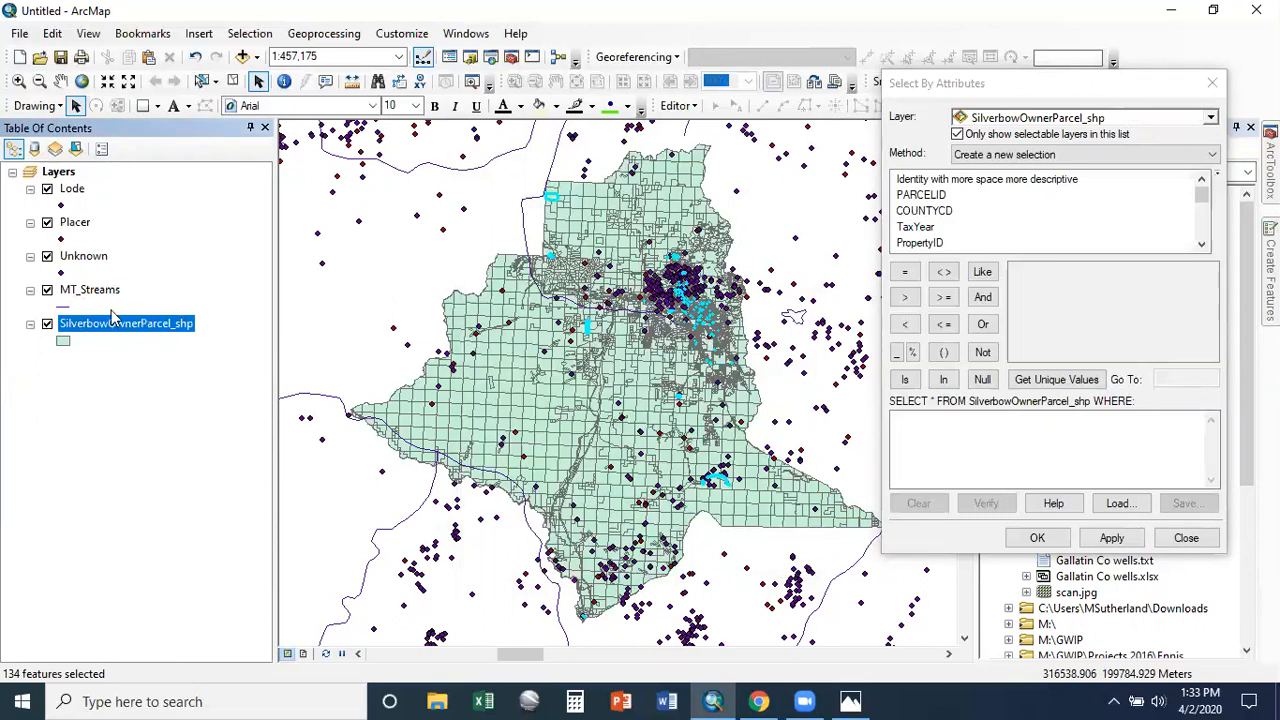
pyautogui.rightClick(80, 258)
pyautogui.click(95, 309)
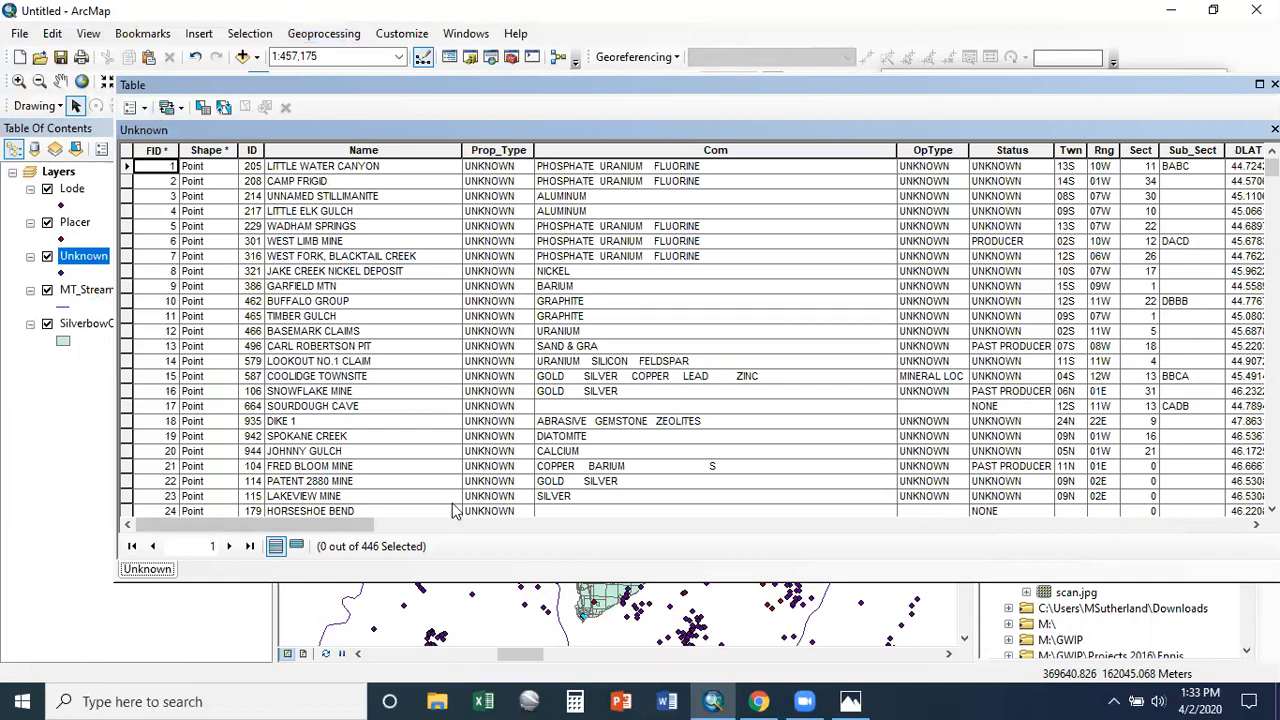
pyautogui.moveTo(317, 525); pyautogui.dragTo(1175, 527)
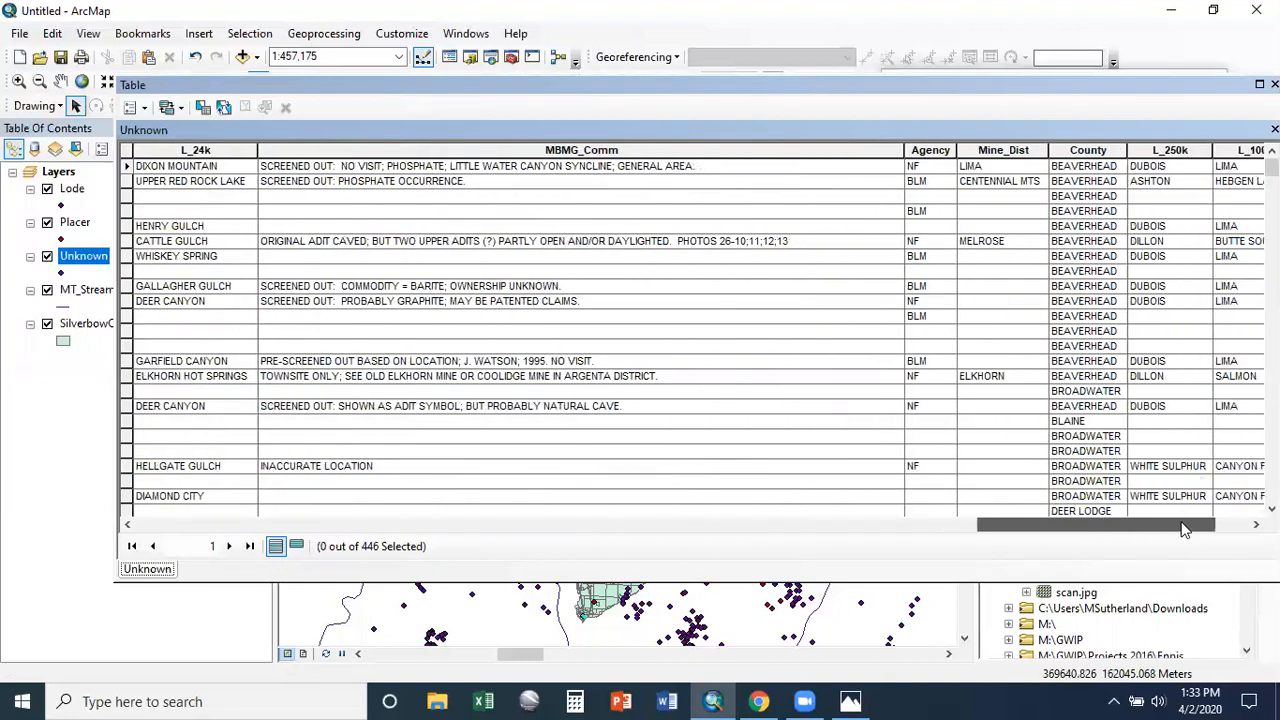
# Open the SilverbowOwnerParcel_shp attribute table and its Select by Attributes window, and place the window over the middle of the table
pyautogui.rightClick(88, 322)
pyautogui.click(163, 330)
pyautogui.click(130, 107)
pyautogui.click(180, 154)
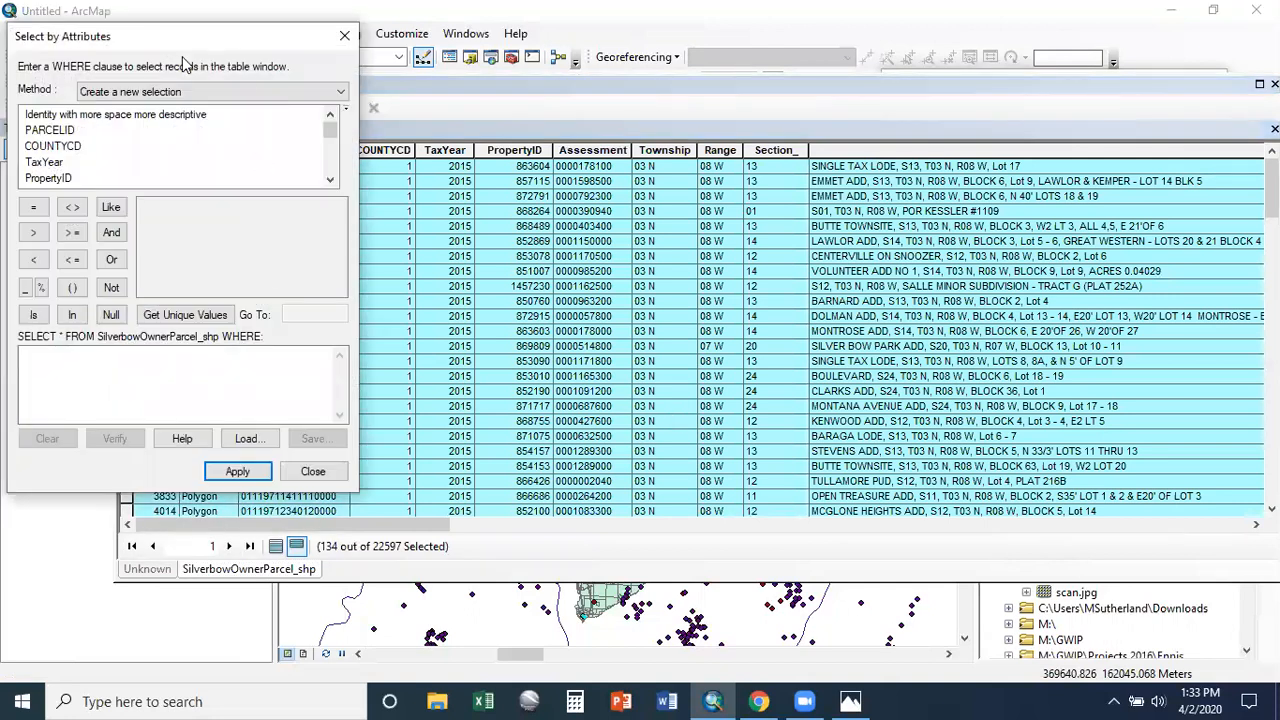
pyautogui.moveTo(185, 44); pyautogui.dragTo(613, 88)
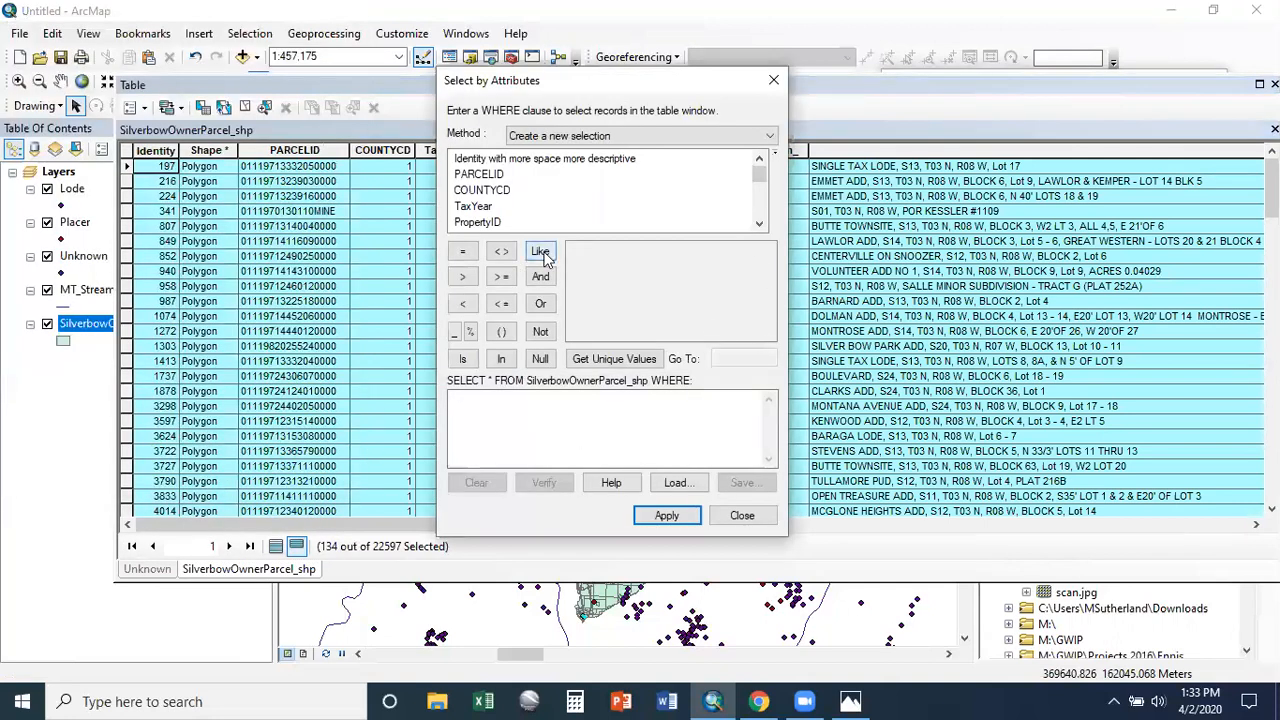
pyautogui.moveTo(768, 178); pyautogui.dragTo(760, 212)
pyautogui.click(478, 222)
pyautogui.doubleClick(478, 222)
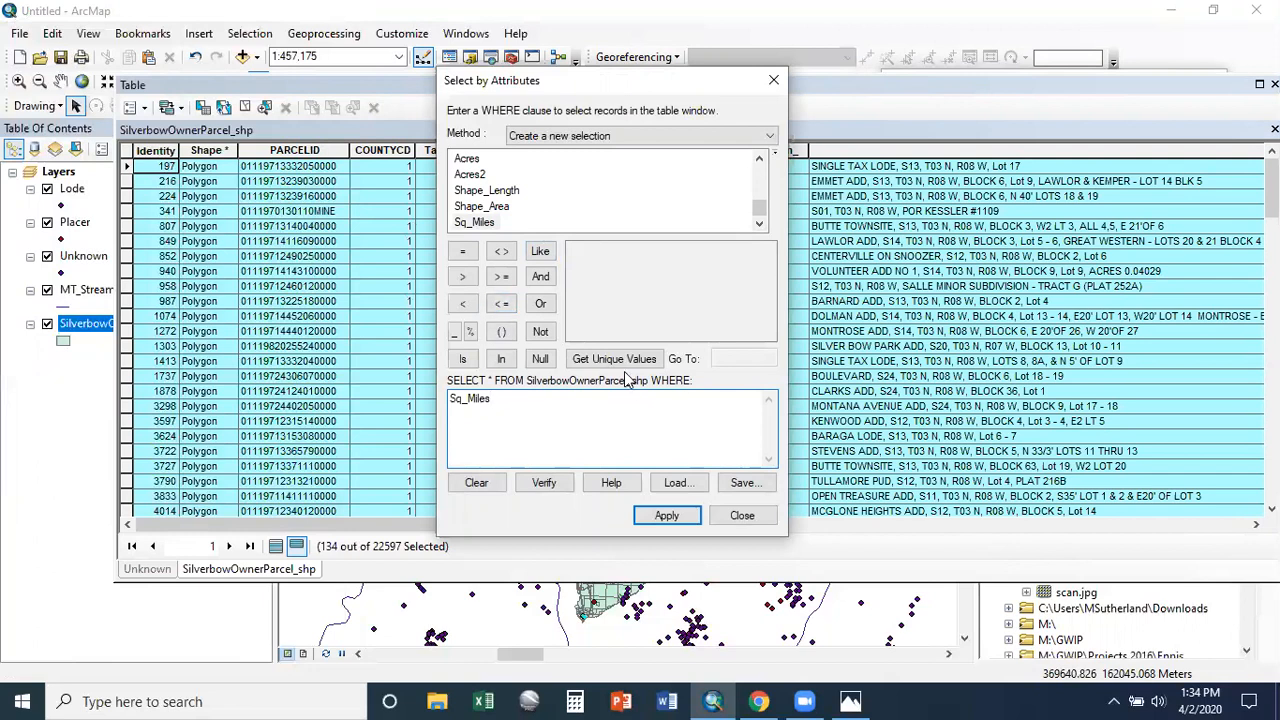
pyautogui.moveTo(573, 406); pyautogui.dragTo(341, 411)
pyautogui.doubleClick(497, 208)
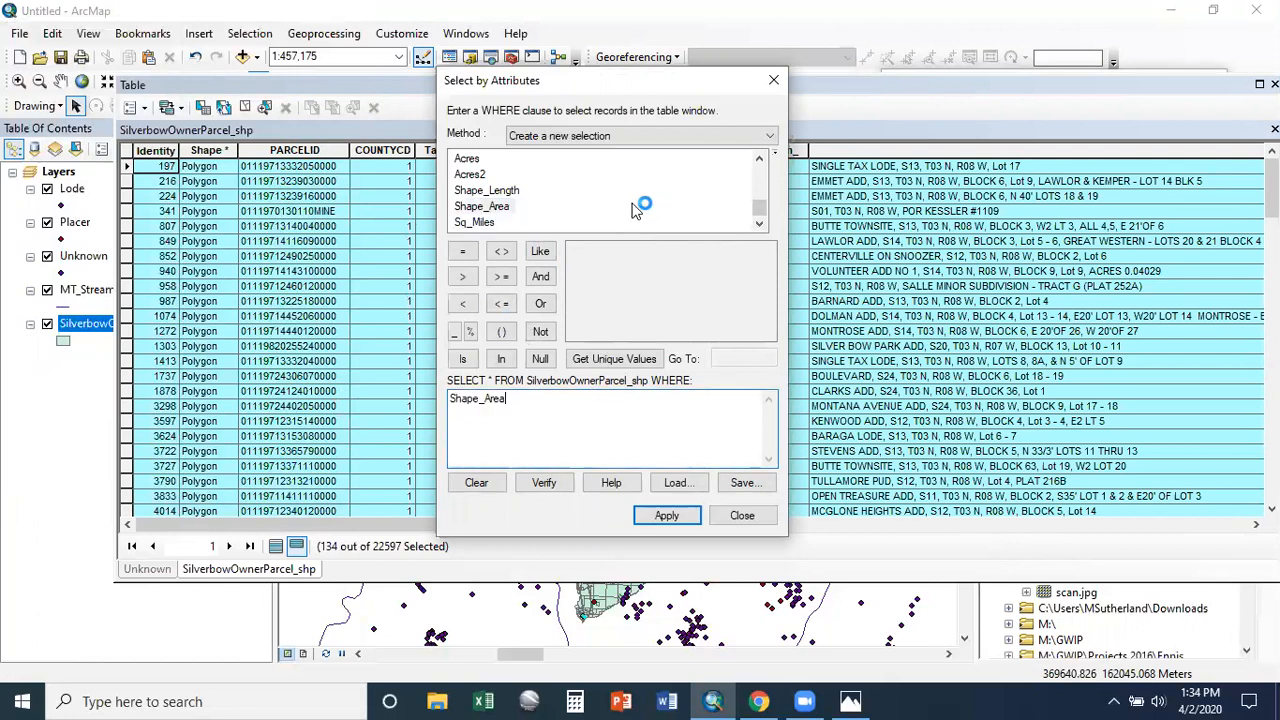
# Clear the WHERE clause and start a division expression with TotalValue/ as the numerator
pyautogui.scroll(5, 520, 207)
pyautogui.scroll(3, 520, 207)
pyautogui.scroll(6, 520, 212)
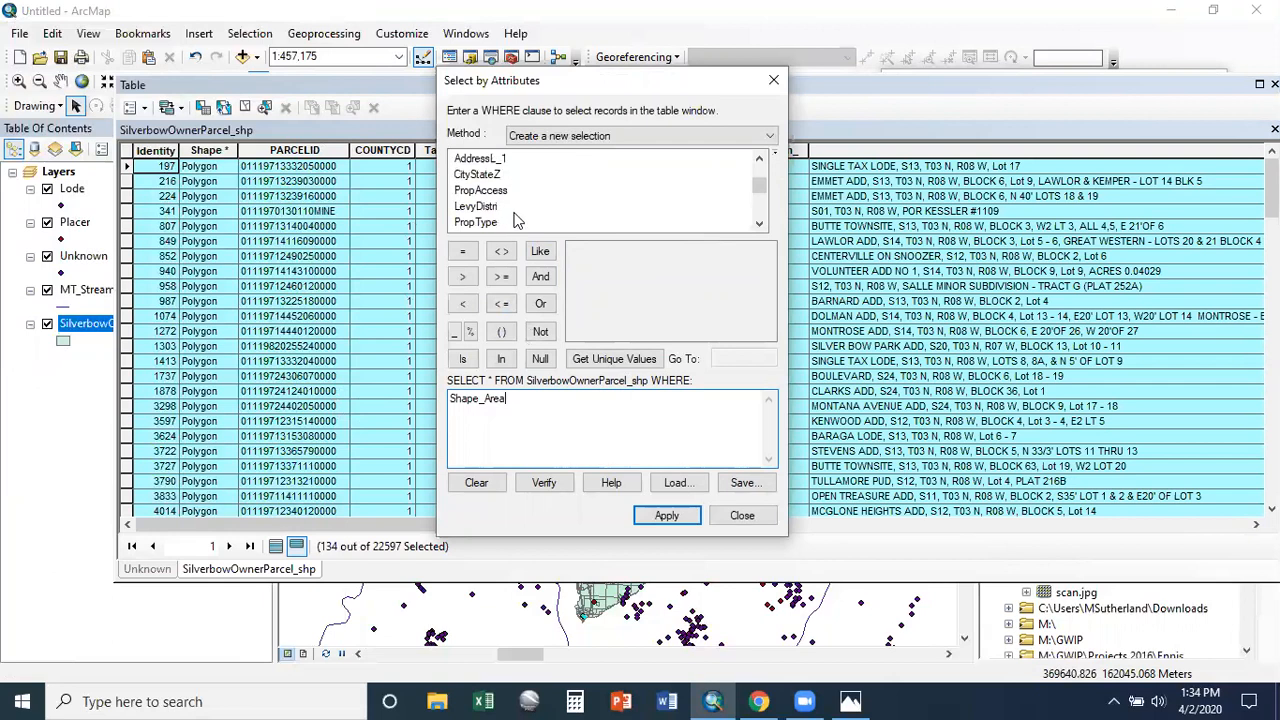
pyautogui.scroll(-3, 520, 224)
pyautogui.scroll(-1, 516, 230)
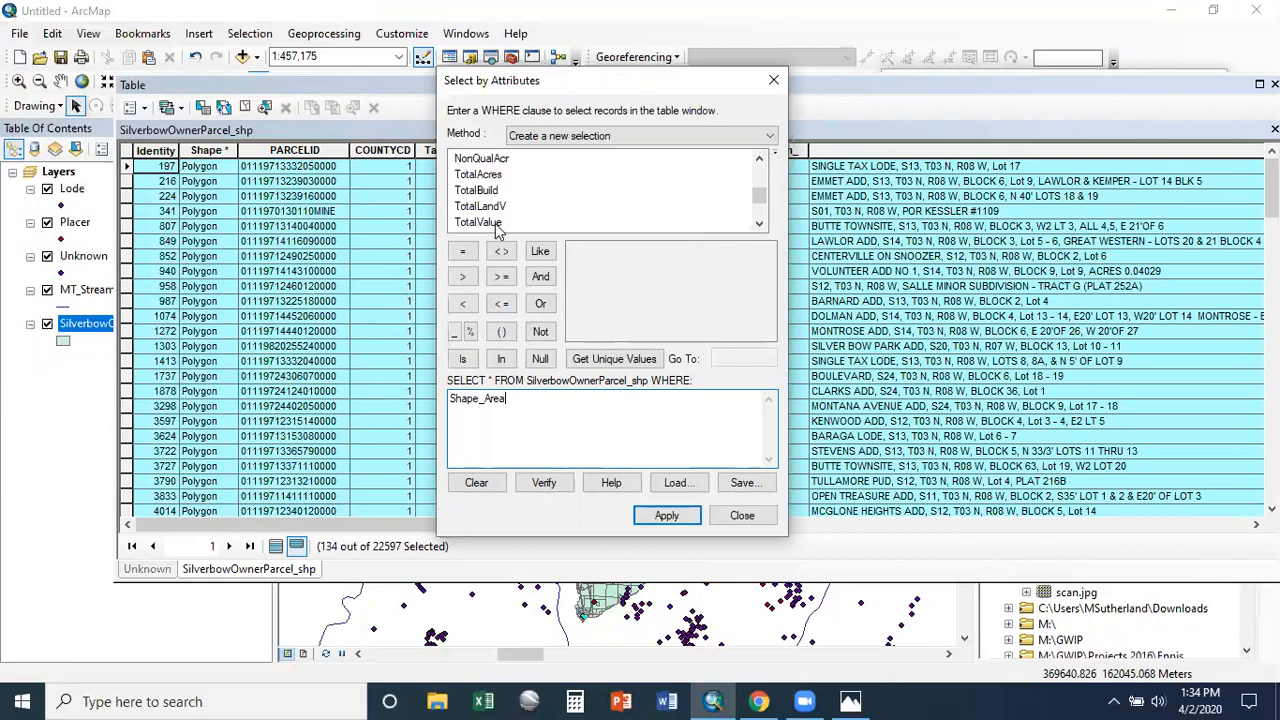
pyautogui.moveTo(556, 426); pyautogui.dragTo(450, 432)
pyautogui.press('BackSpace')
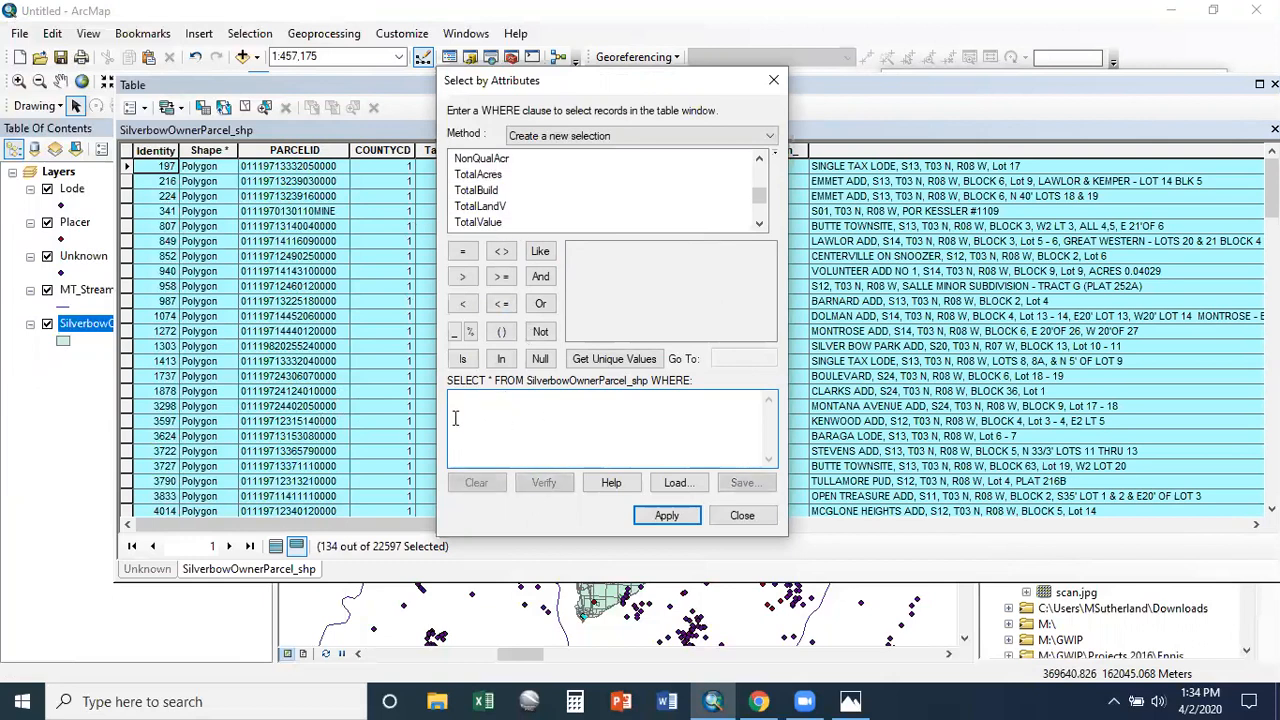
pyautogui.doubleClick(489, 221)
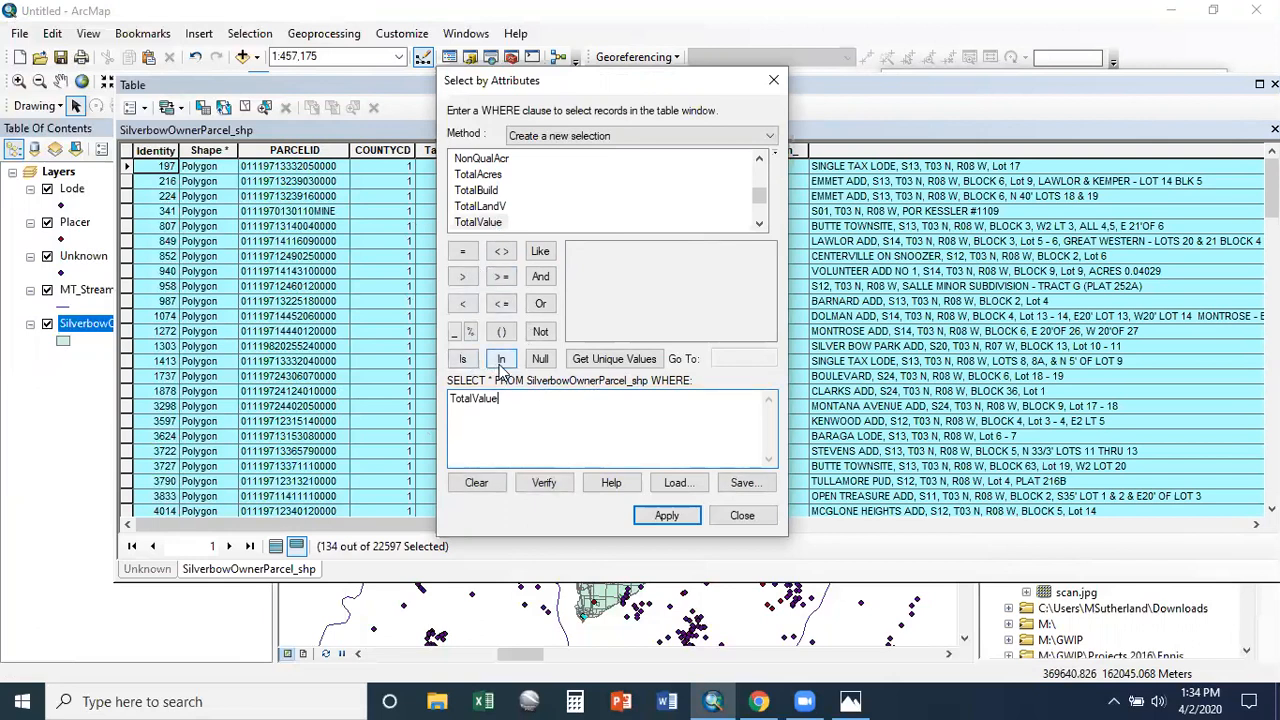
pyautogui.scroll(-4, 520, 222)
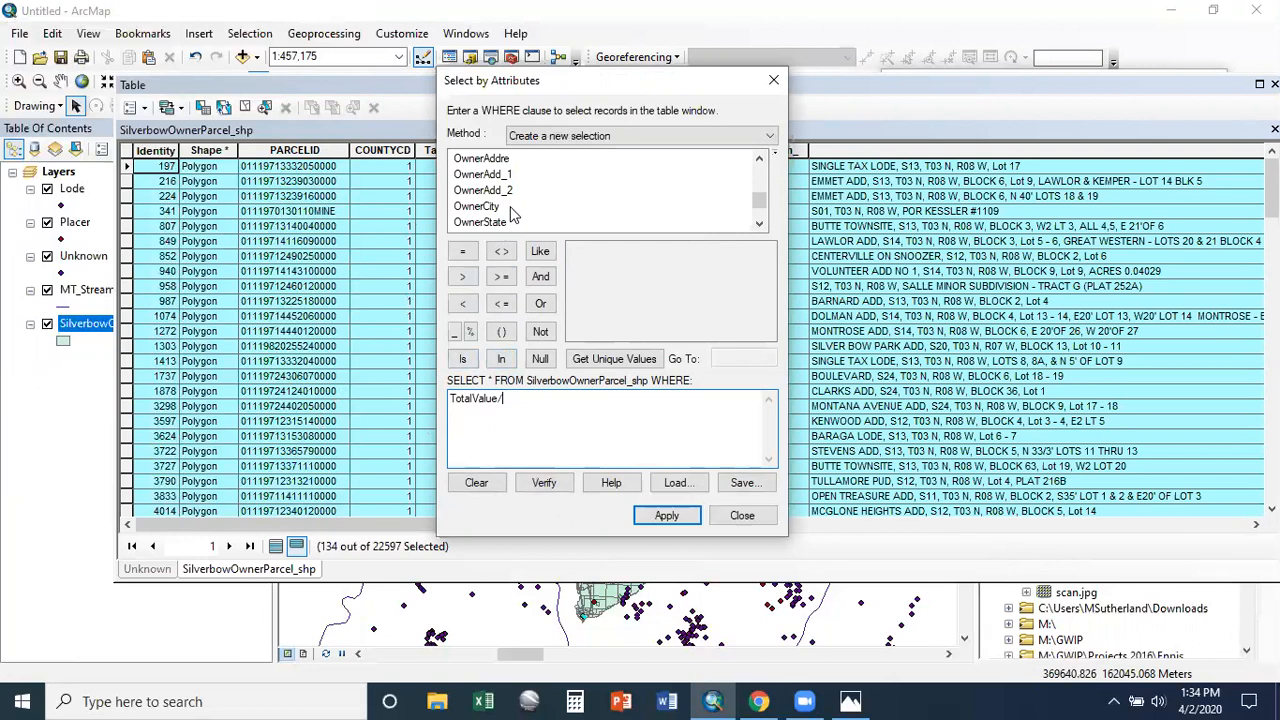
# Try to apply the unfinished TotalValue/ clause, dismiss the error, and bring the query window back in front of the parcel table
pyautogui.click(666, 516)
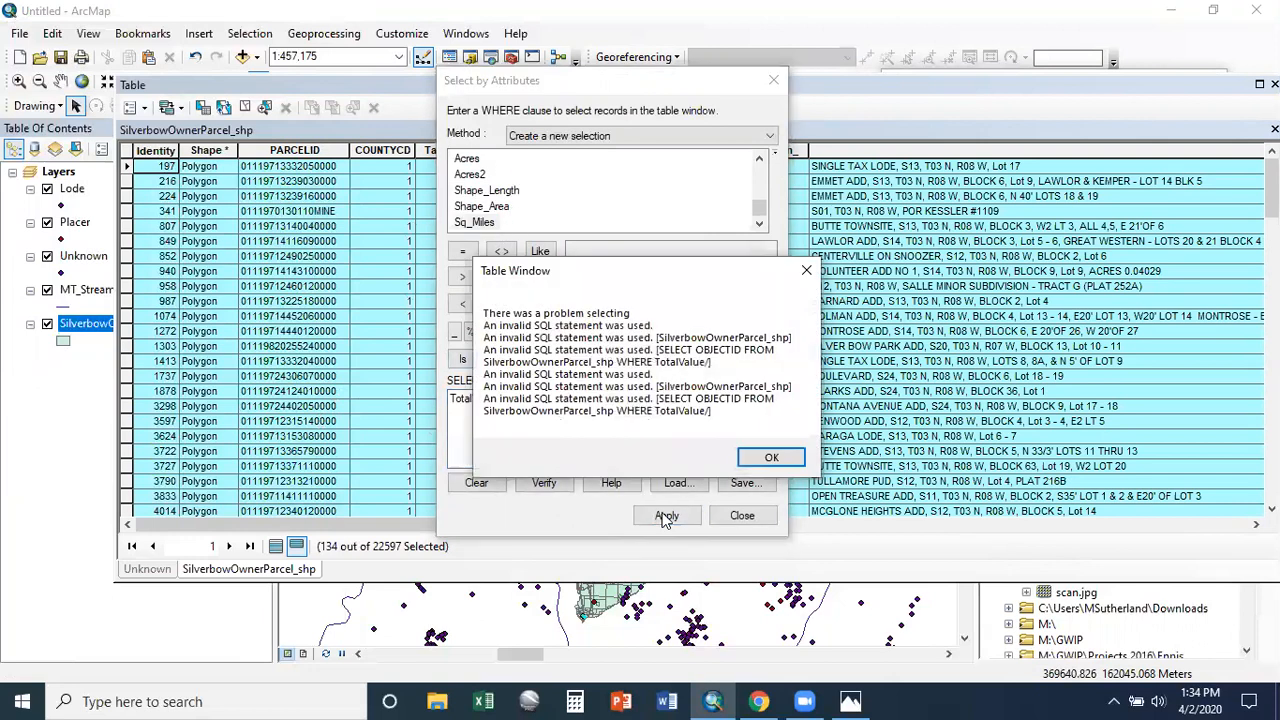
pyautogui.click(770, 457)
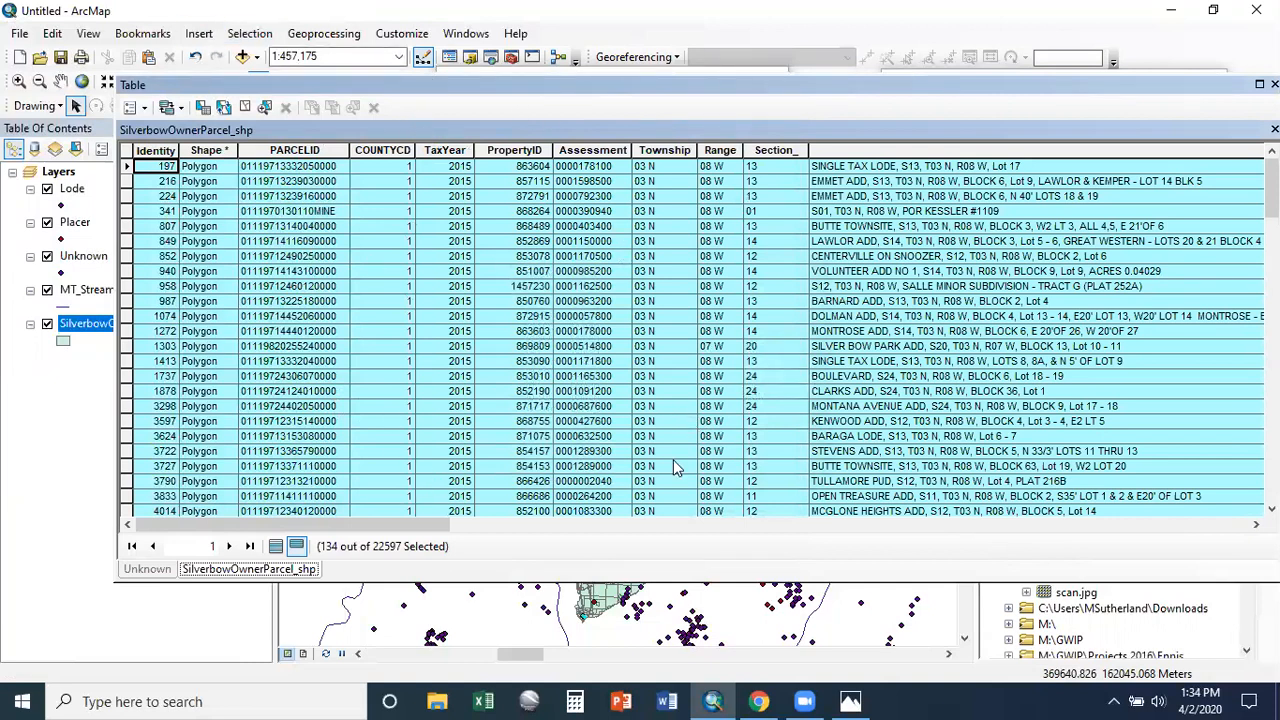
pyautogui.moveTo(720, 83); pyautogui.dragTo(717, 123)
pyautogui.click(575, 93)
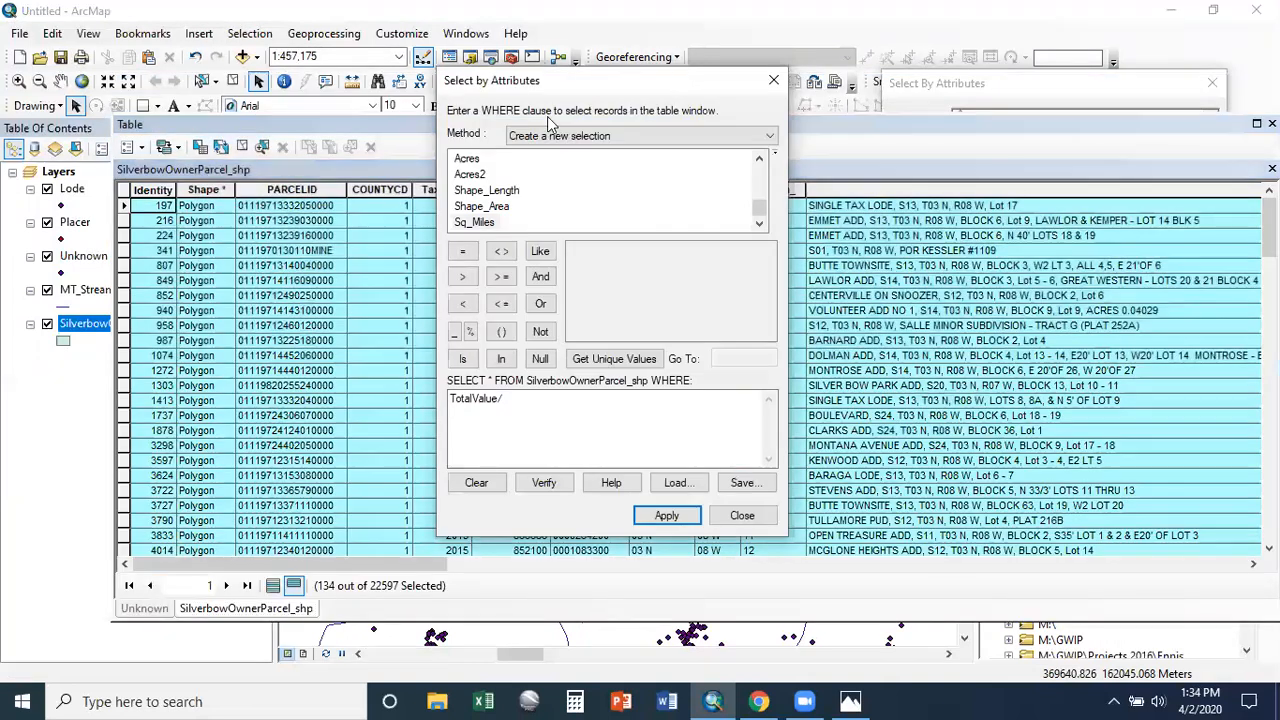
# Complete the expression as TotalValue/ Sq_Miles with a >= comparison and apply the selection
pyautogui.doubleClick(474, 222)
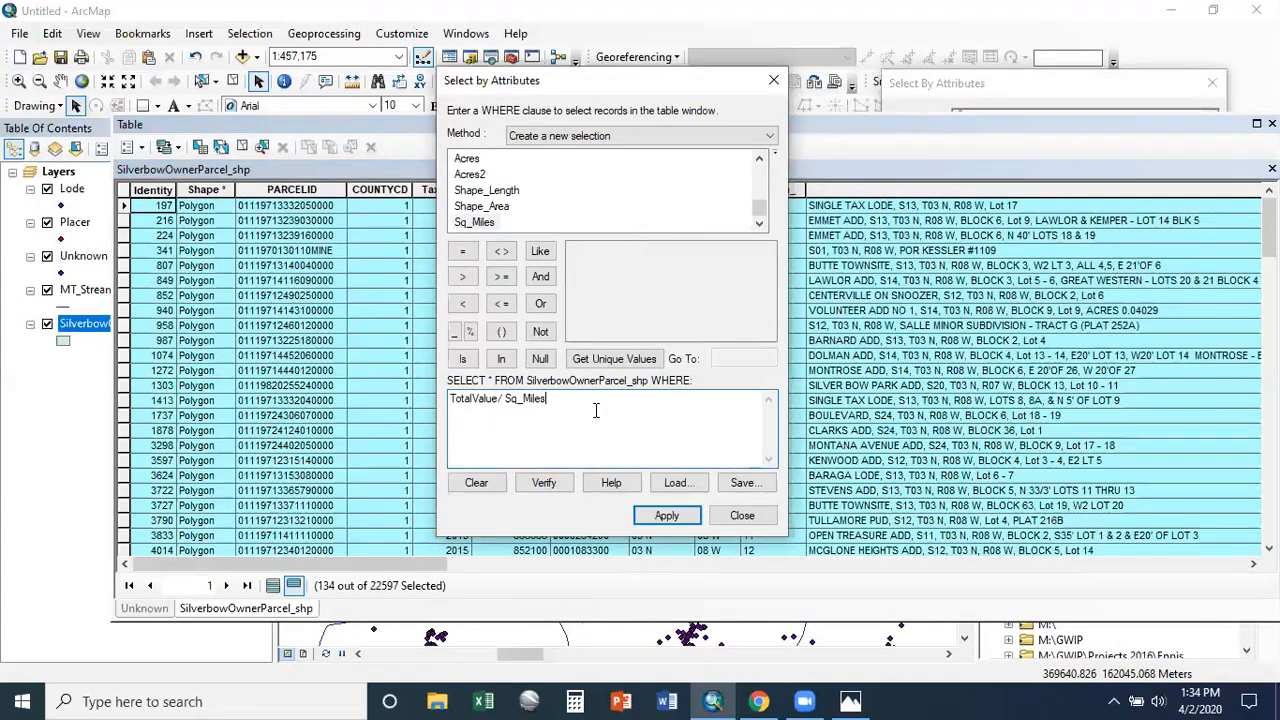
pyautogui.click(494, 282)
pyautogui.click(667, 515)
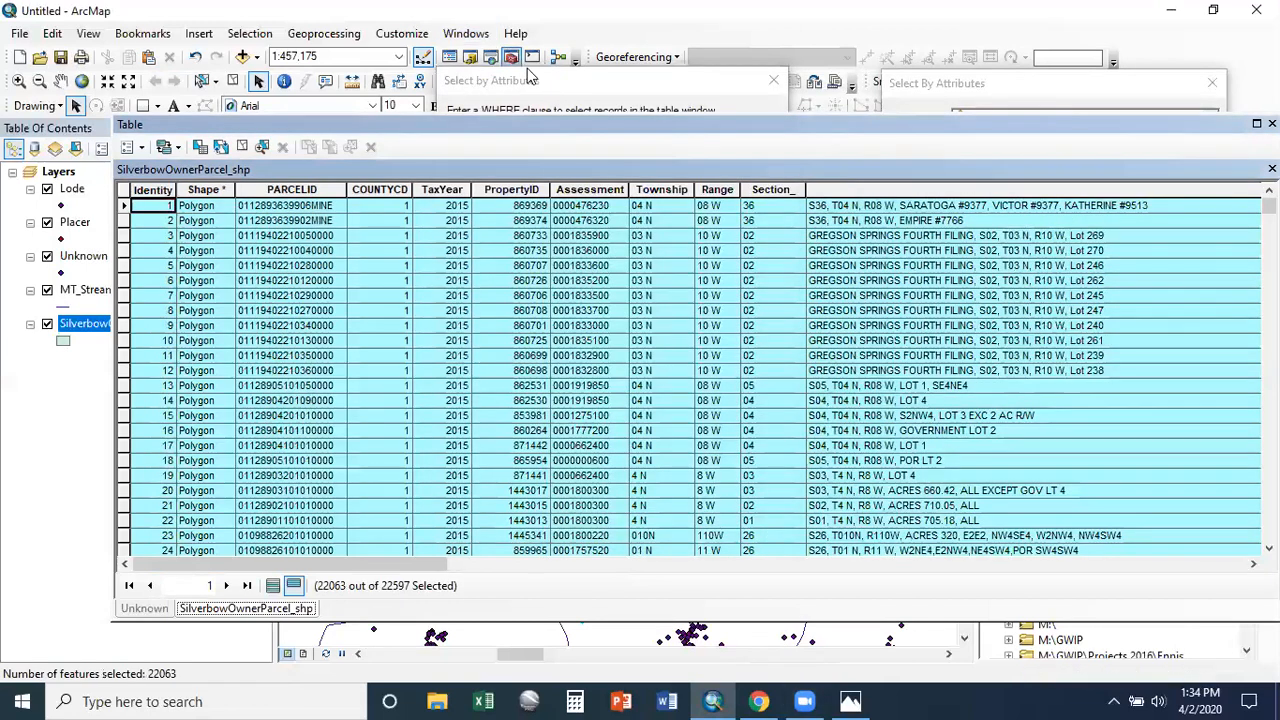
# Raise the TotalValue/ Sq_Miles threshold to >=10 and then to >=1000, applying the selection each time
pyautogui.moveTo(559, 397); pyautogui.dragTo(571, 397)
pyautogui.write('10')
pyautogui.click(680, 515)
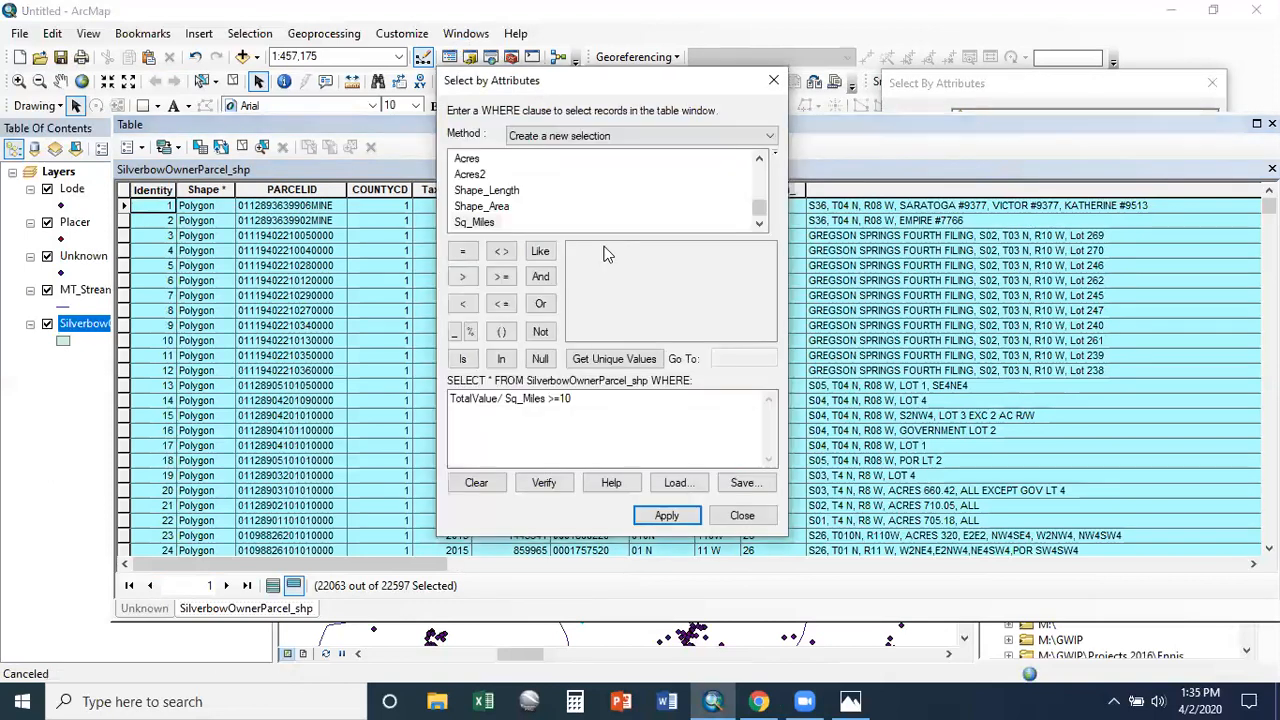
pyautogui.click(667, 513)
pyautogui.write('00')
pyautogui.click(667, 516)
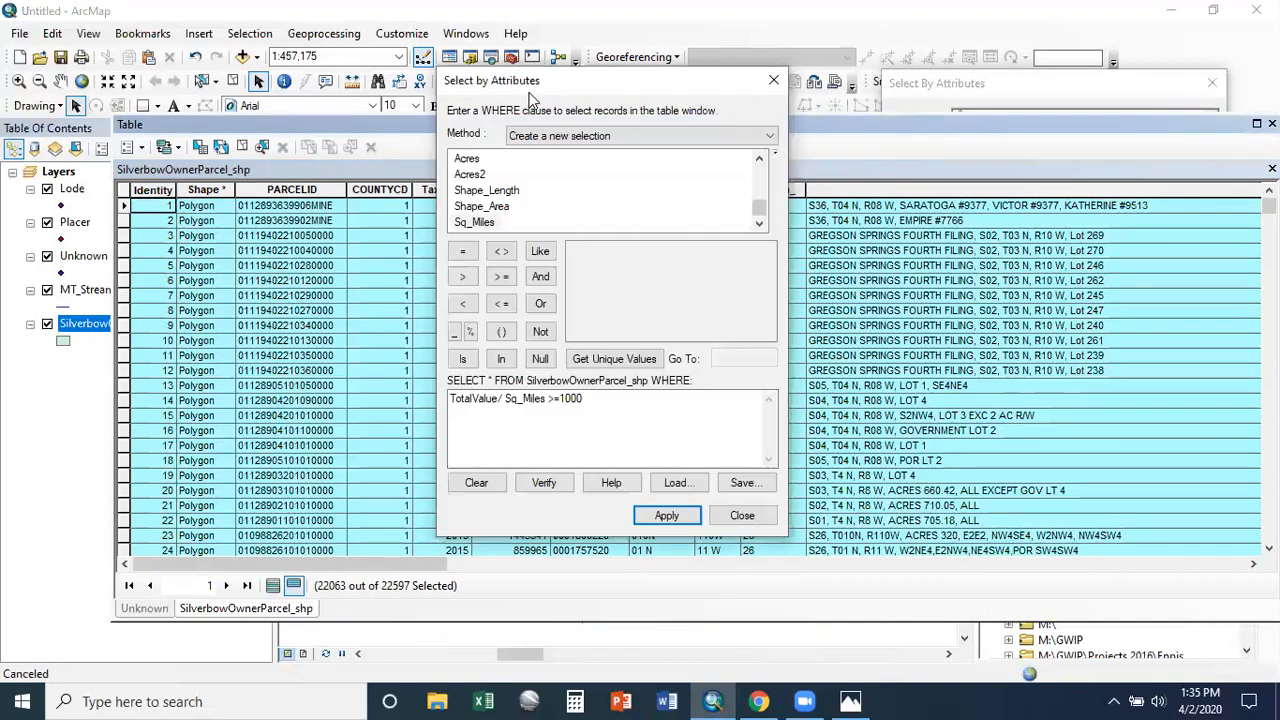
# Apply the clause with a threshold of >=10001, correct it to >=10000, apply again, and return to the query window
pyautogui.write('1')
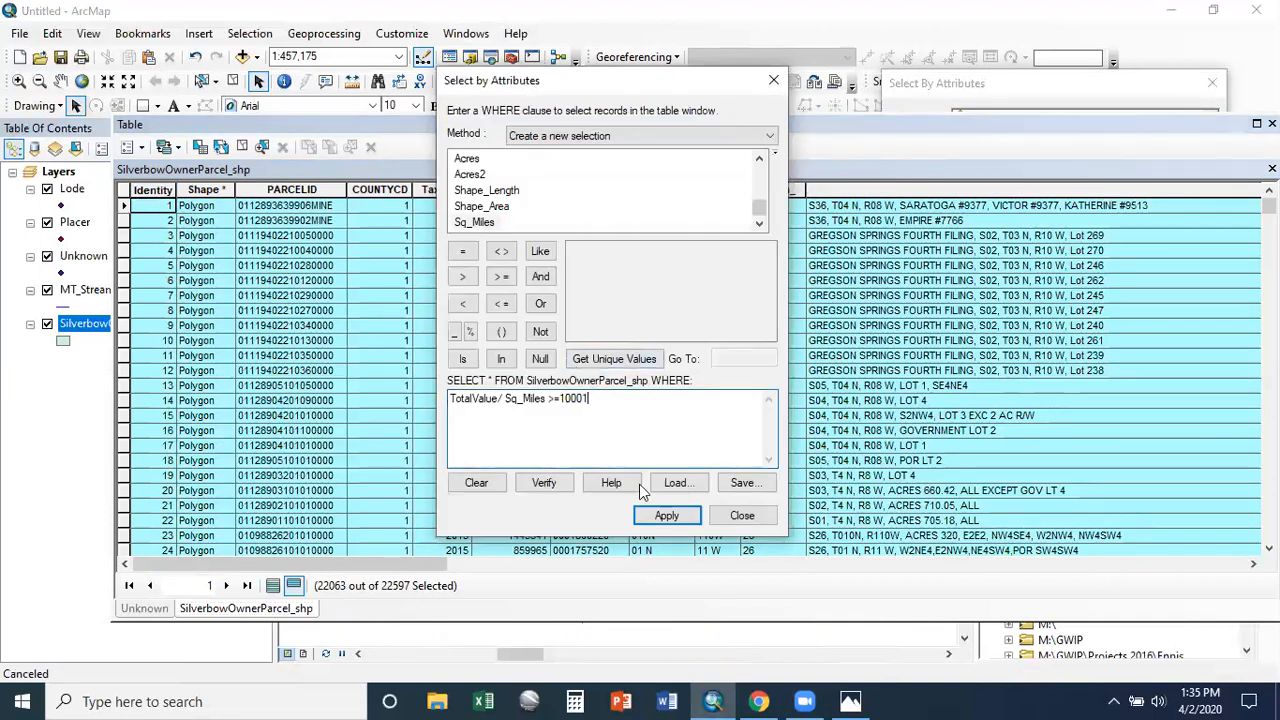
pyautogui.click(664, 514)
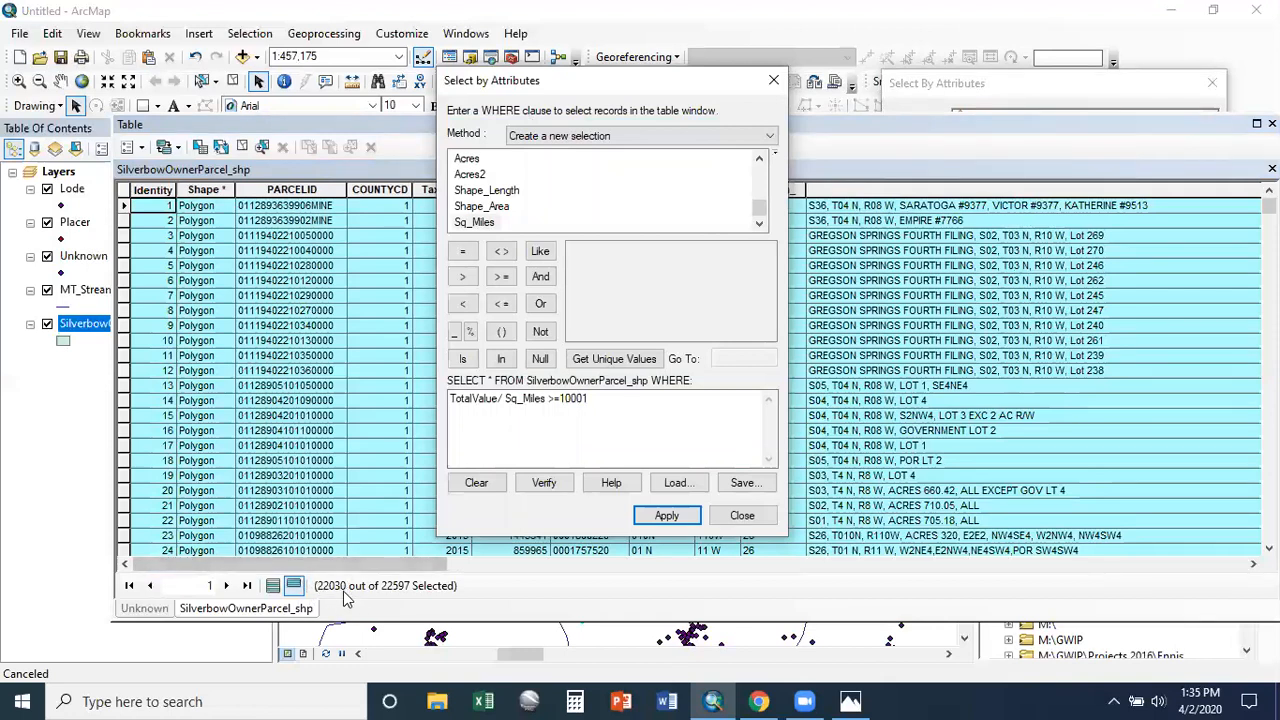
pyautogui.moveTo(584, 399); pyautogui.dragTo(593, 404)
pyautogui.write('0')
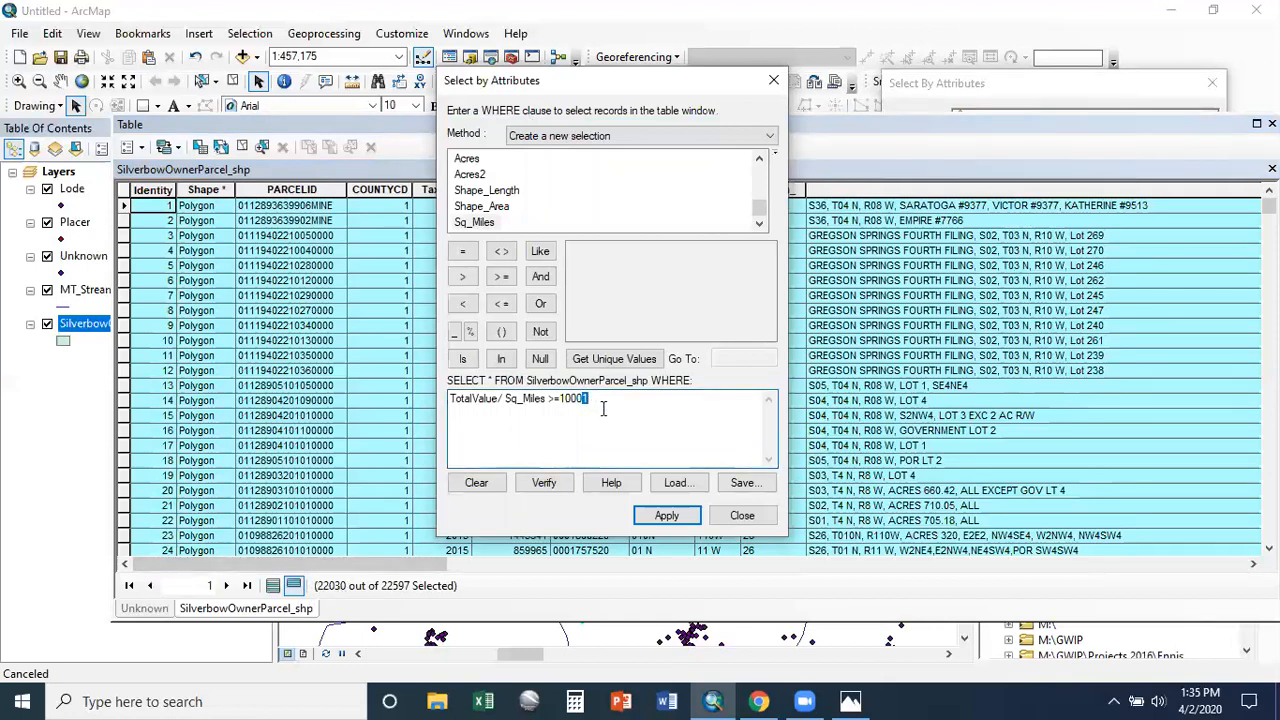
pyautogui.click(666, 515)
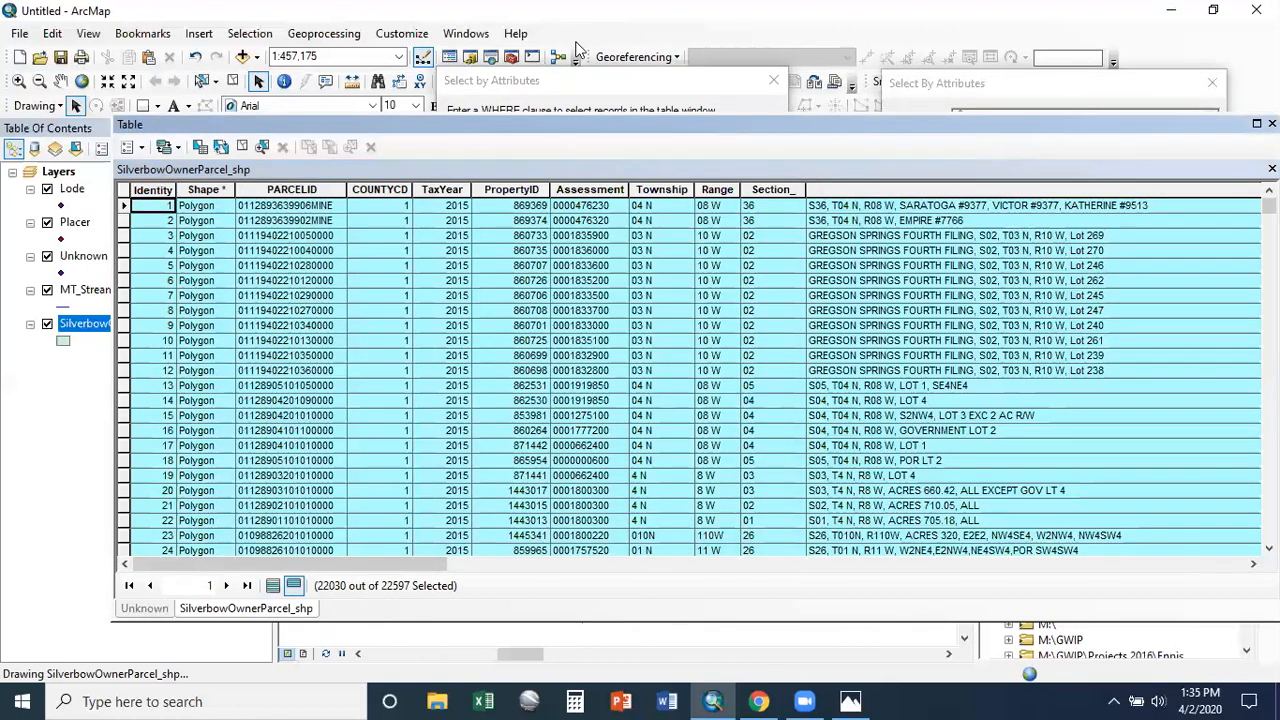
pyautogui.click(580, 80)
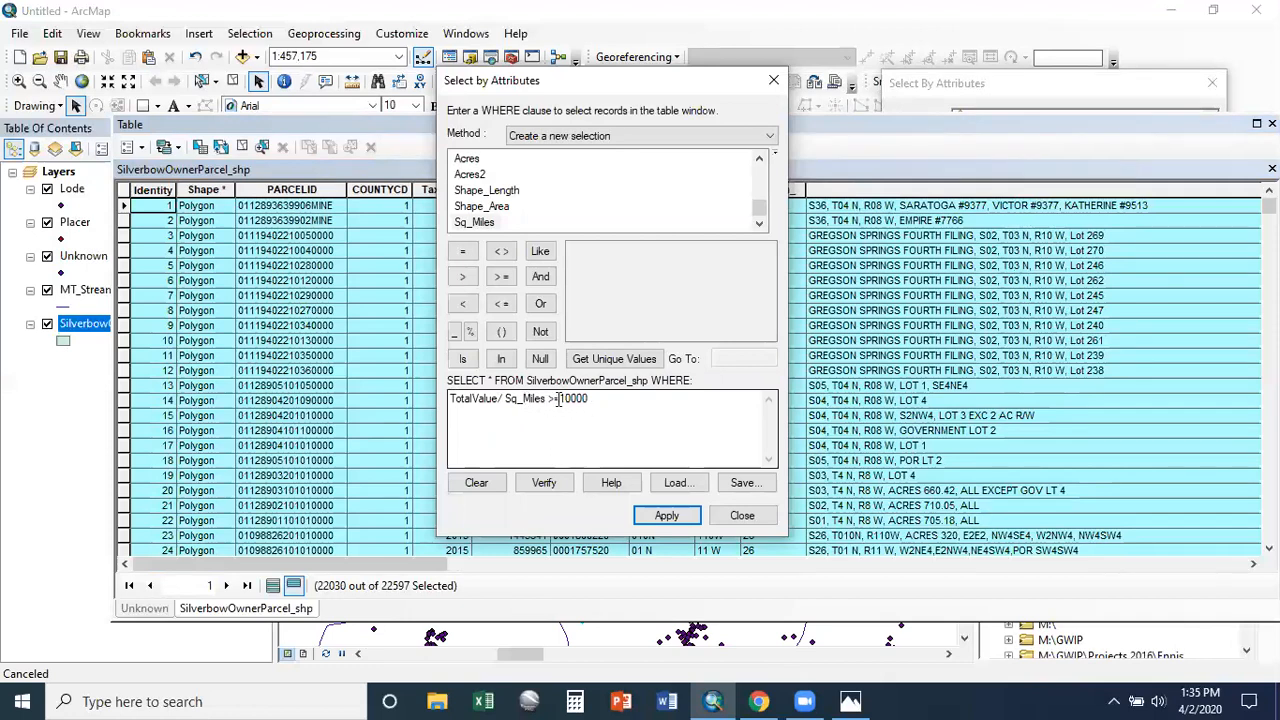
pyautogui.click(590, 411)
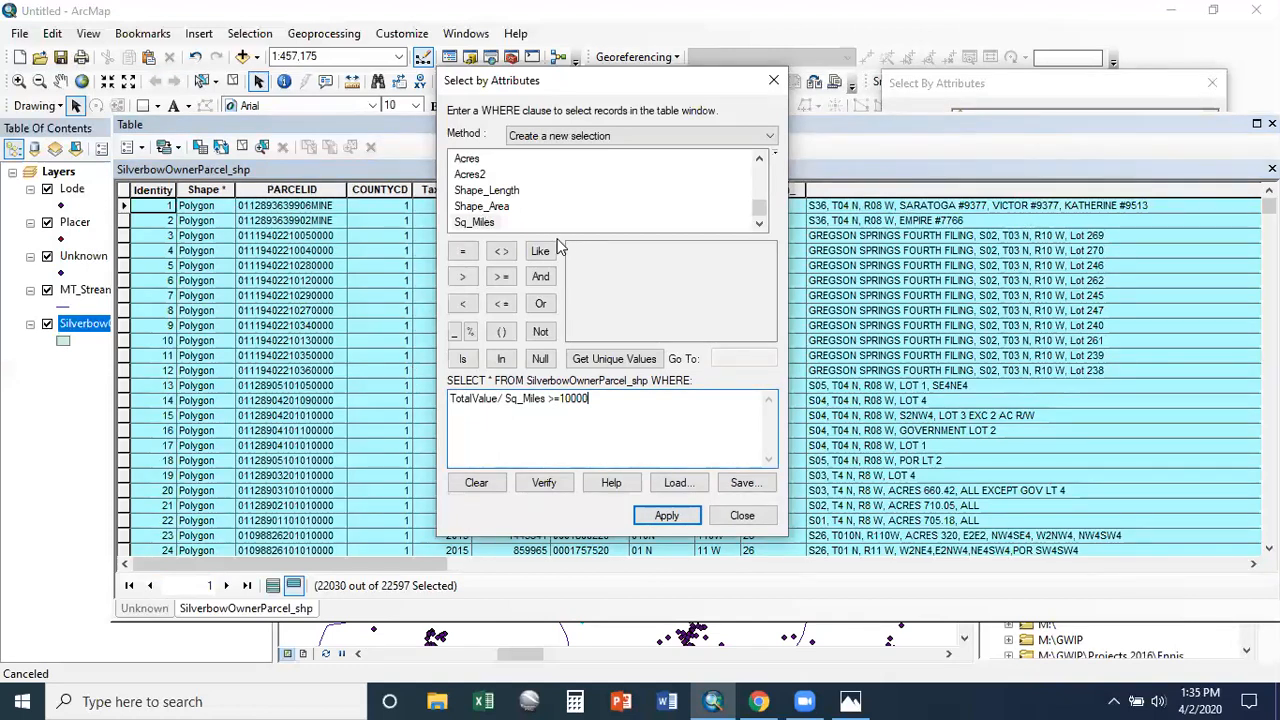
# Close both Select By Attributes windows and the attribute table to return to the map
pyautogui.click(773, 80)
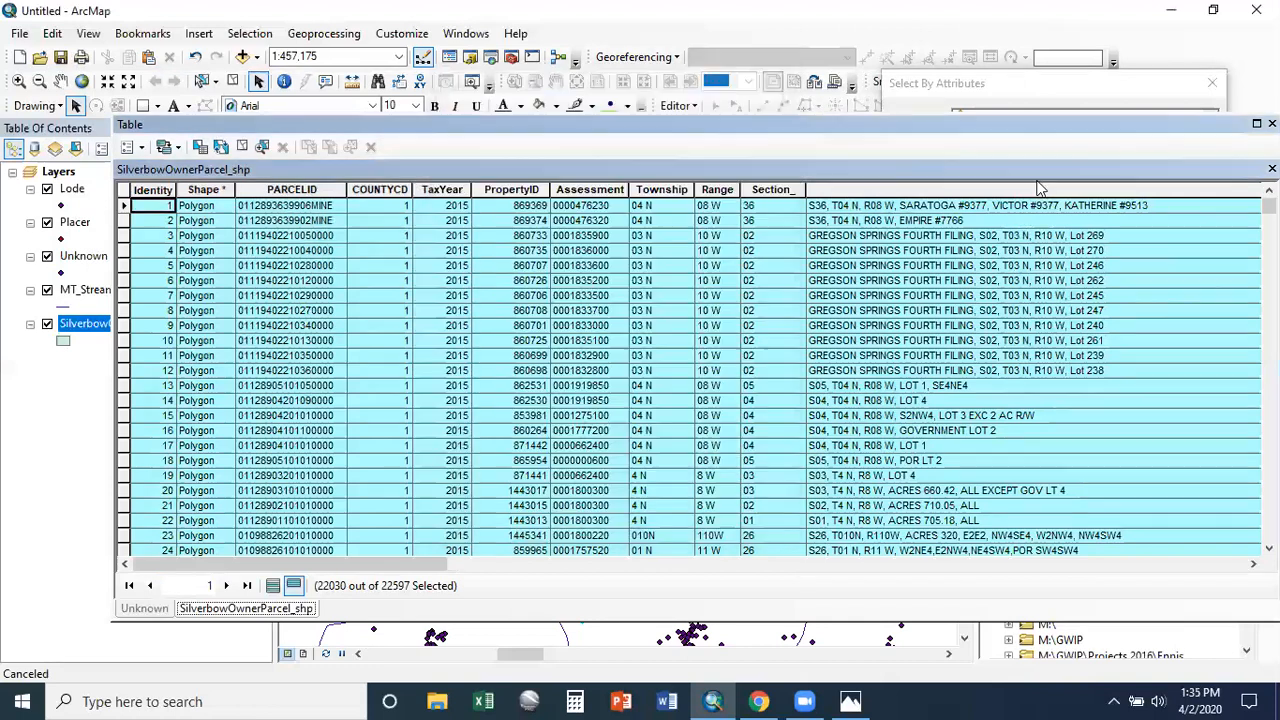
pyautogui.click(1271, 123)
pyautogui.click(1212, 82)
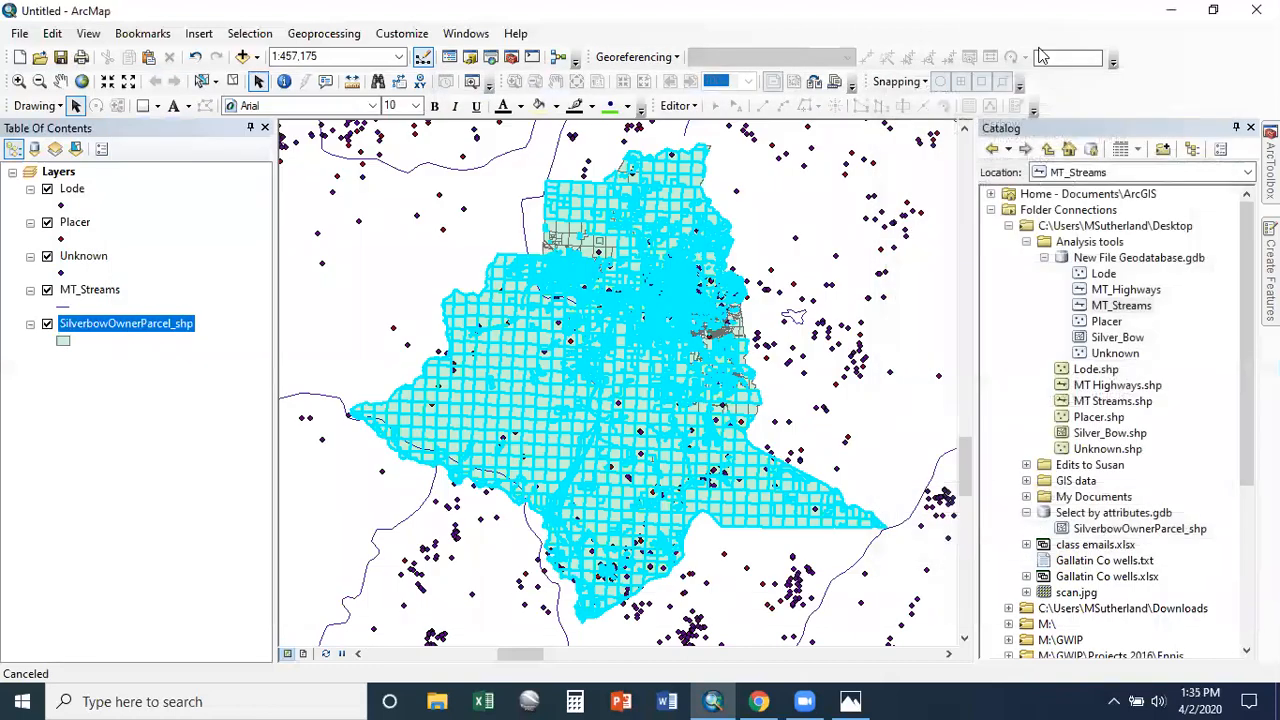
pyautogui.click(249, 33)
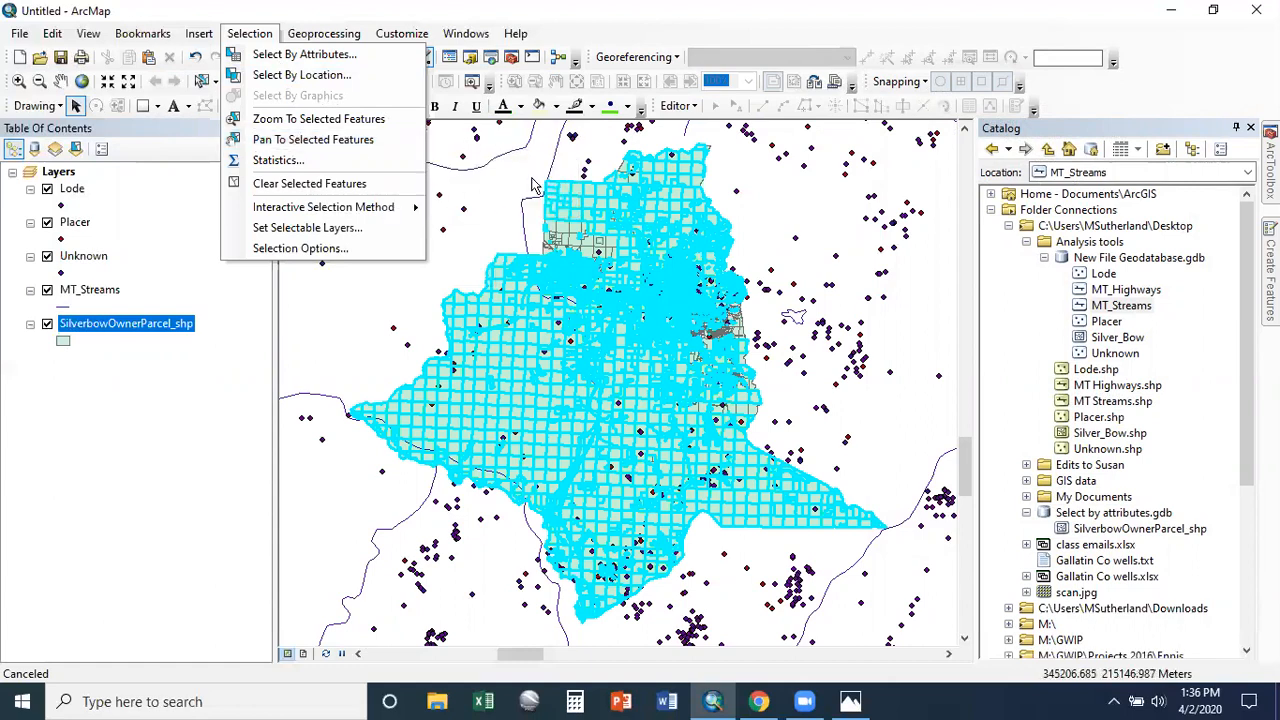
pyautogui.click(270, 33)
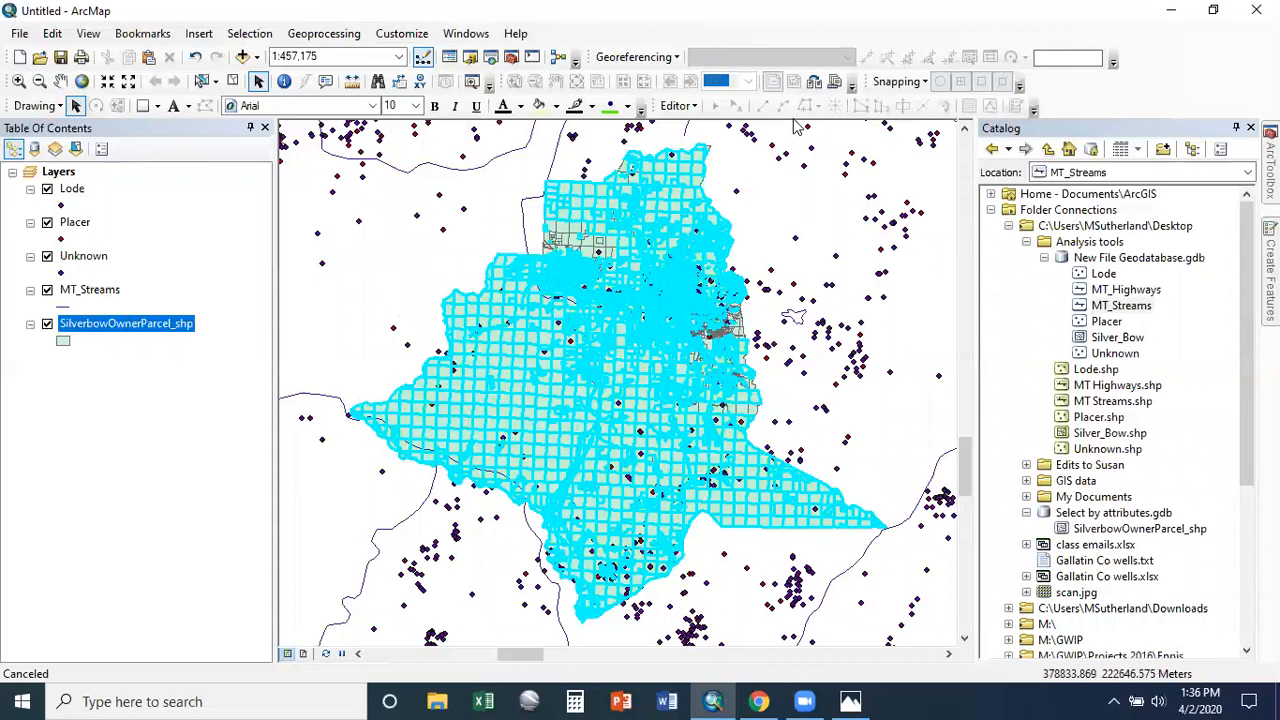